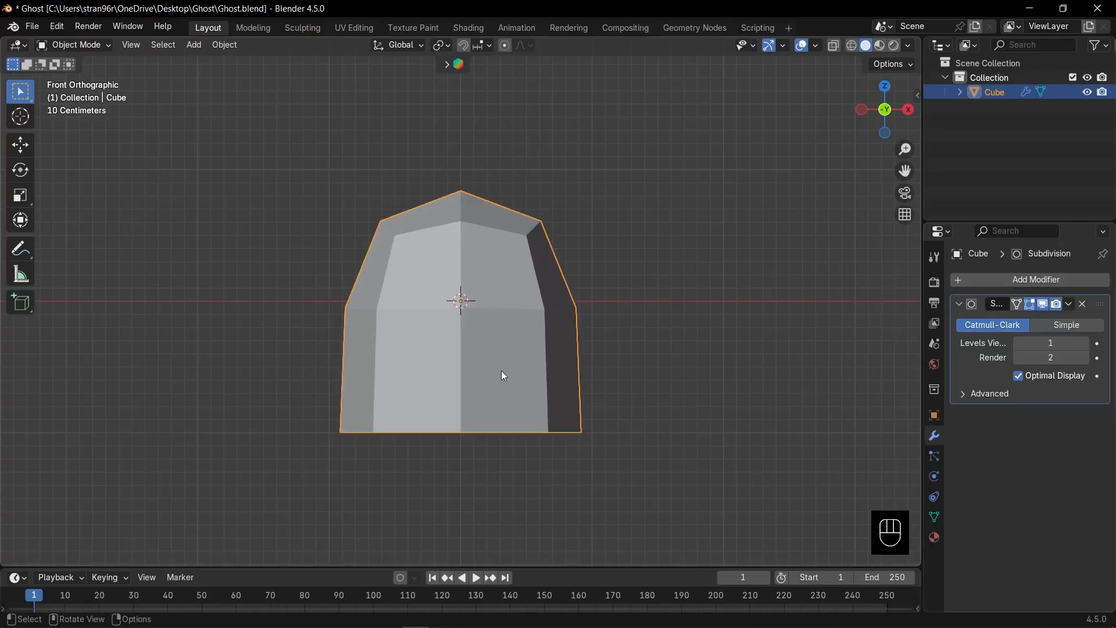
Step: Extrude the cube's bottom vertices straight down along Z by about 6 m
scroll(503, 376, down, 4)
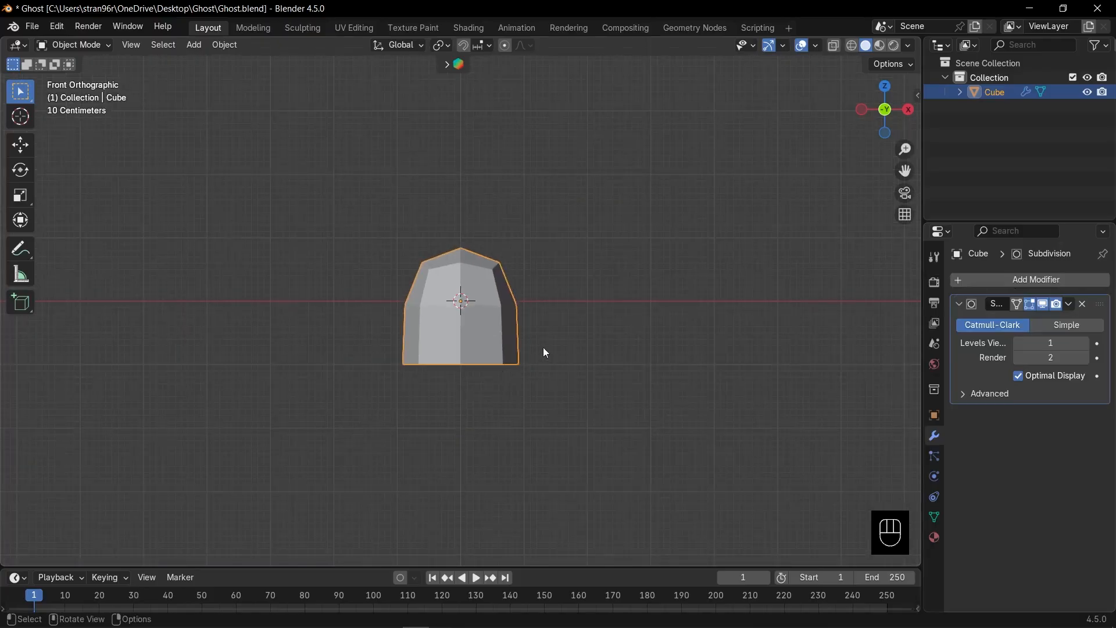
key(Tab)
key(1)
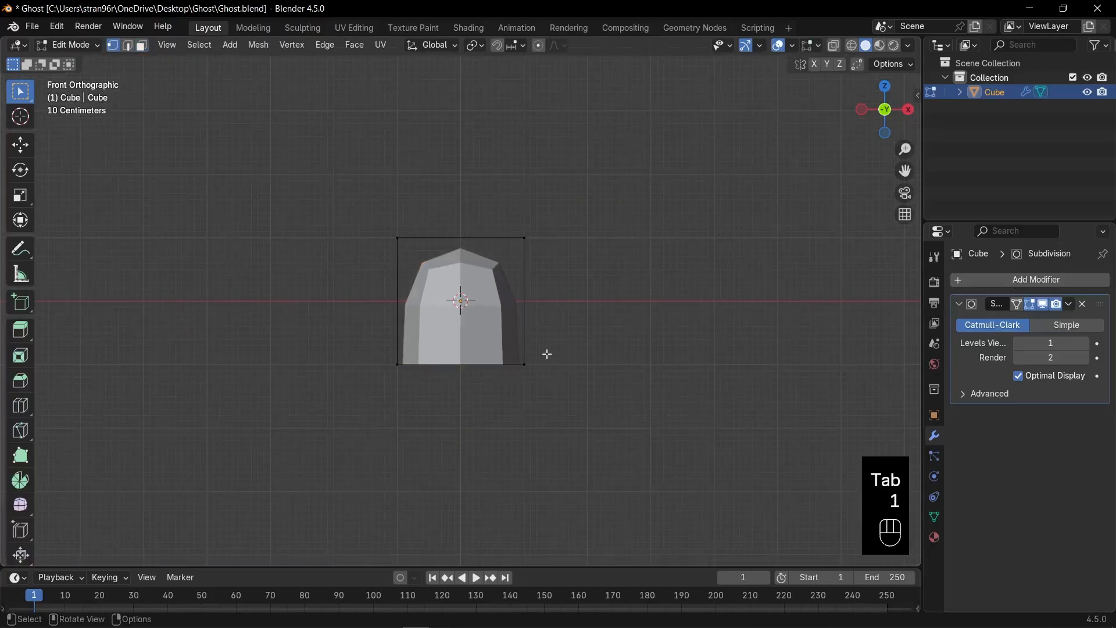
key(alt+z)
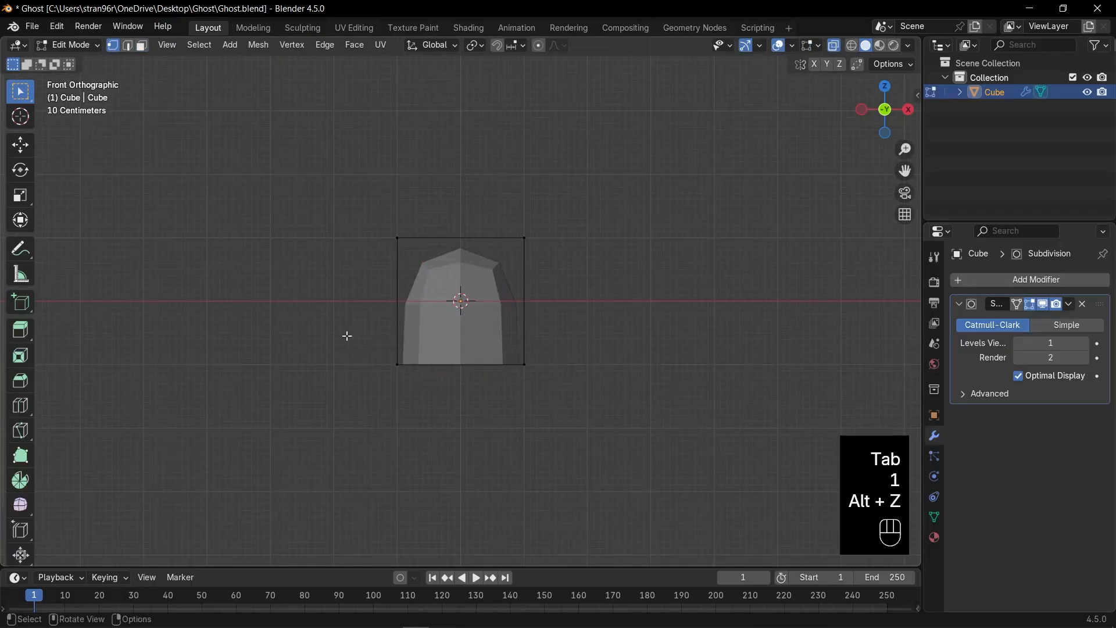
drag(321, 330, 579, 405)
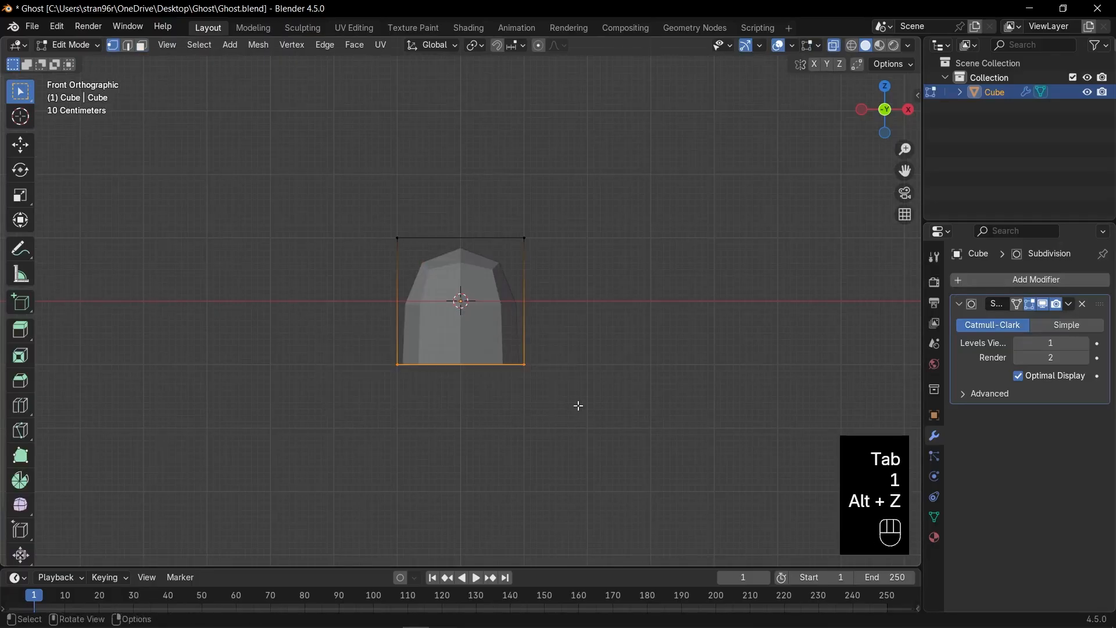
scroll(579, 406, down, 4)
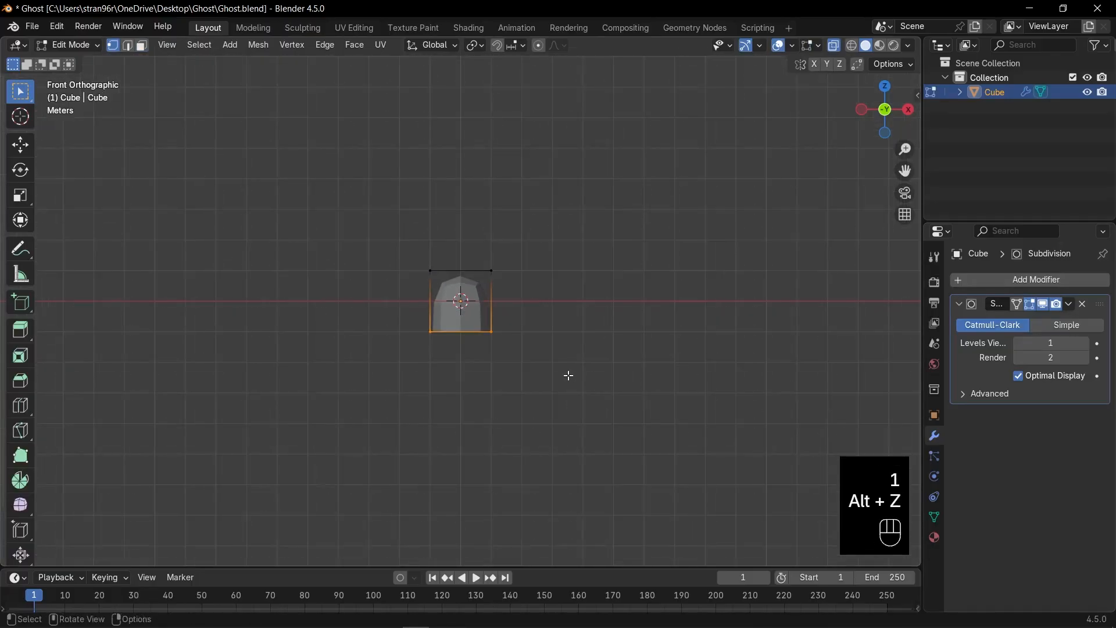
key(e)
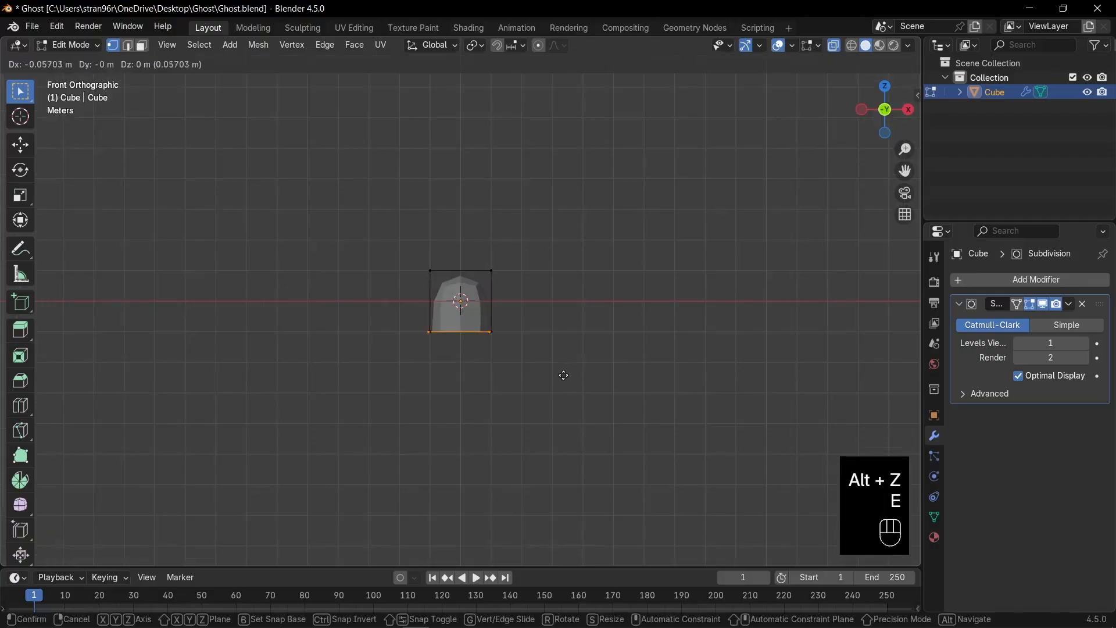
key(z)
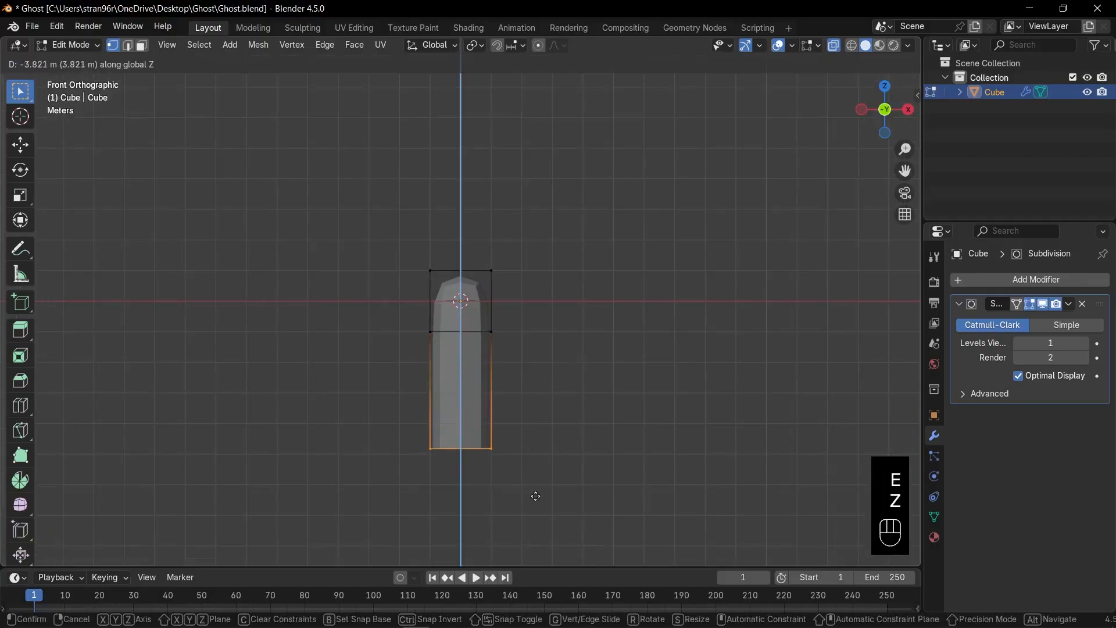
click(537, 559)
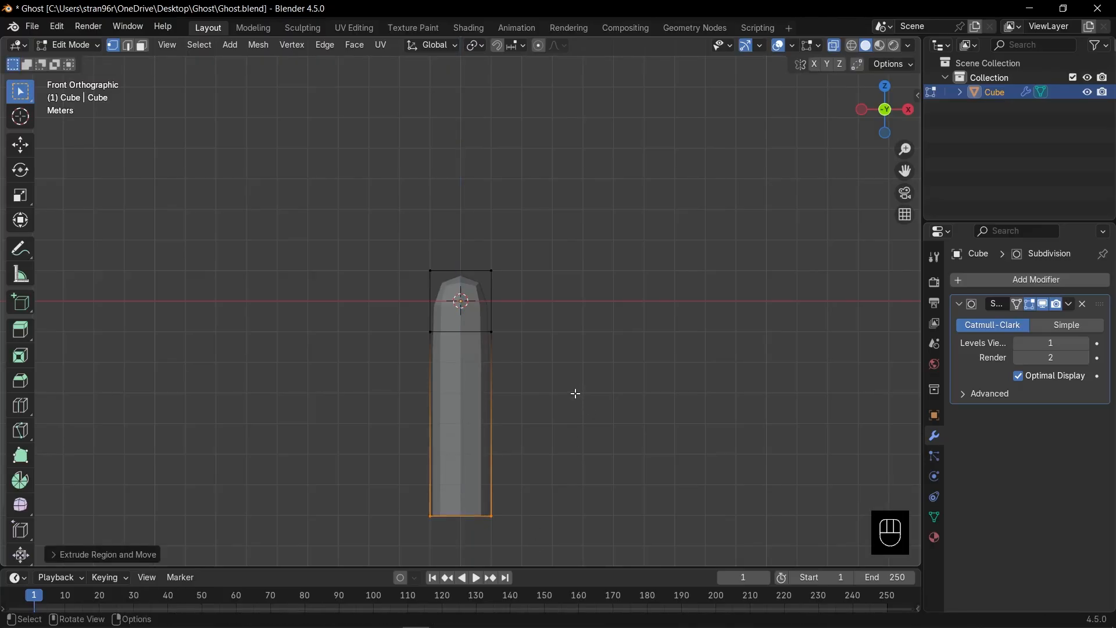
Step: Apply the Subdivision modifier in Object Mode and return to editing the mesh
key(Tab)
key(ctrl+a)
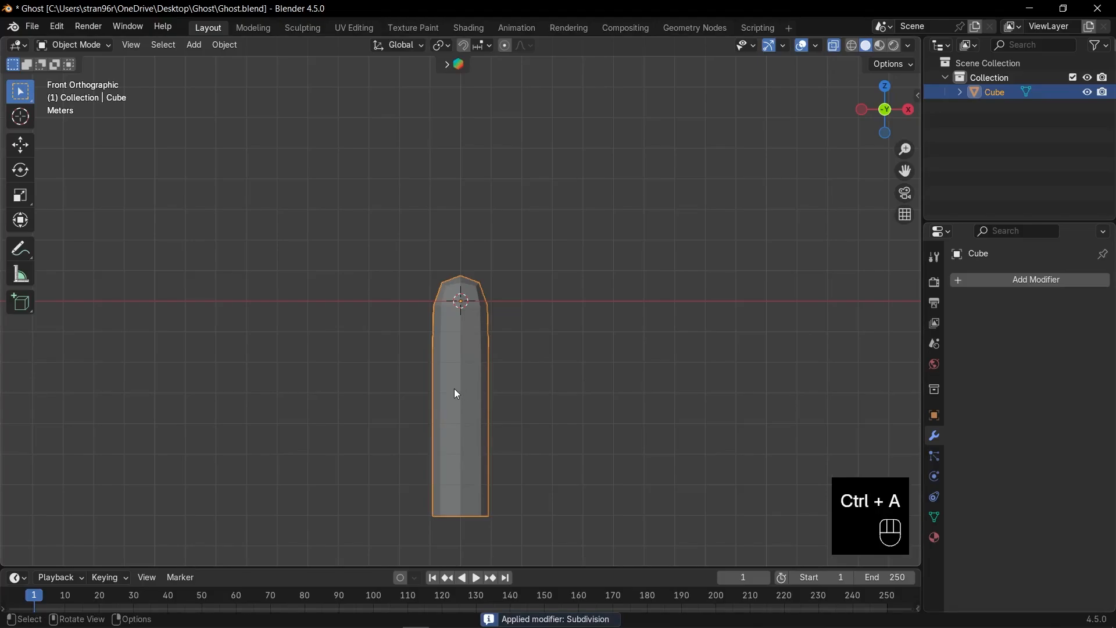
key(Tab)
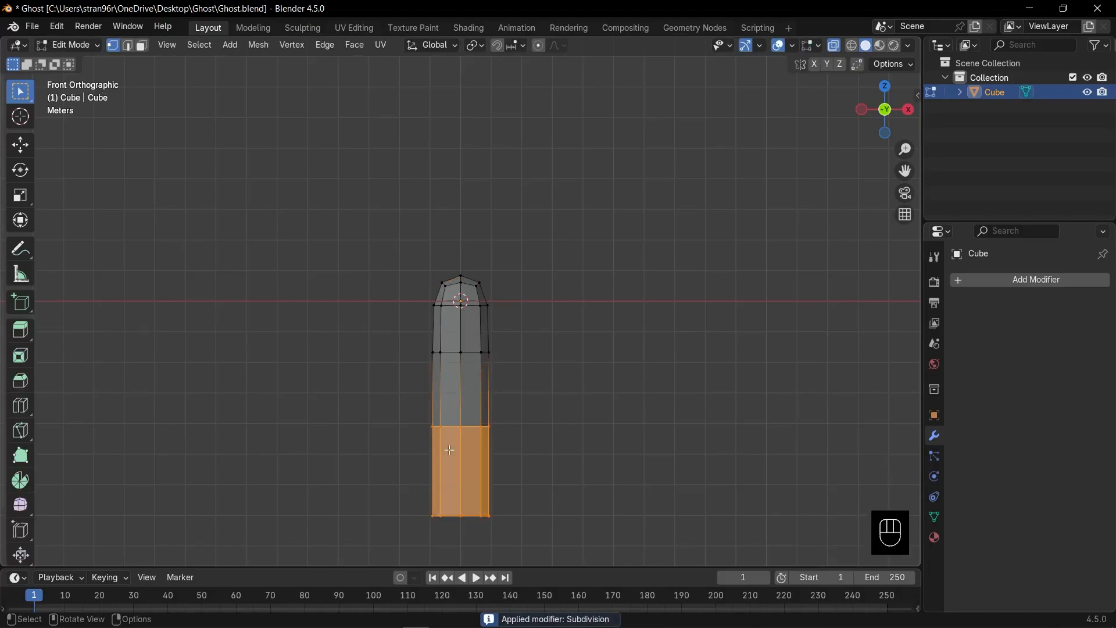
Step: Scale the bottom edge ring of the body up about 5 times to form a wide hem
key(KP_Decimal)
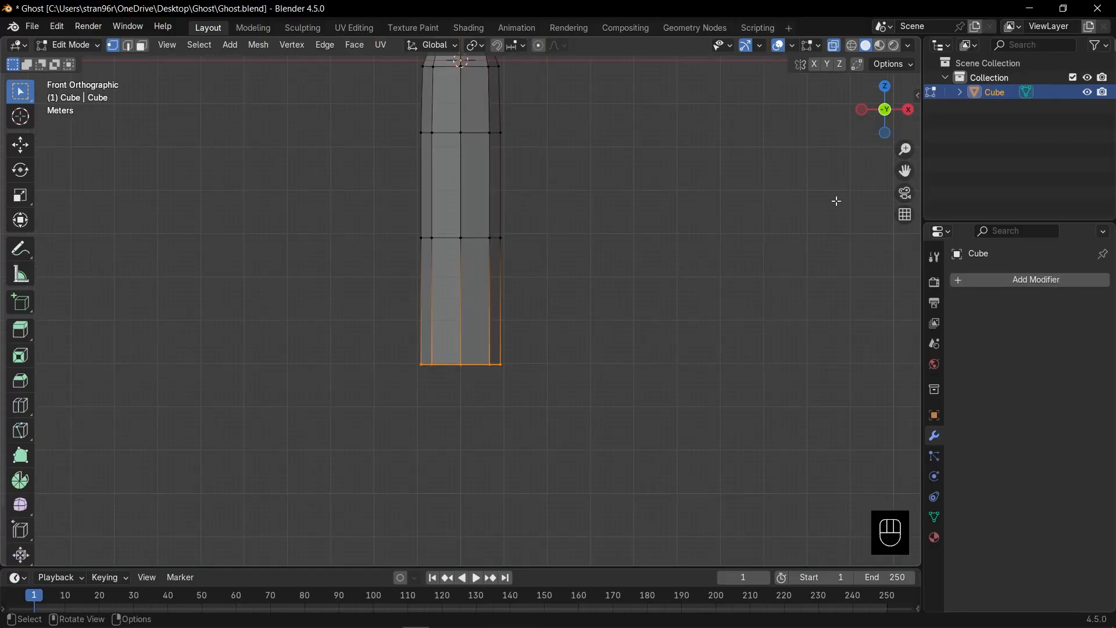
drag(905, 172, 906, 253)
scroll(567, 375, down, 2)
key(s)
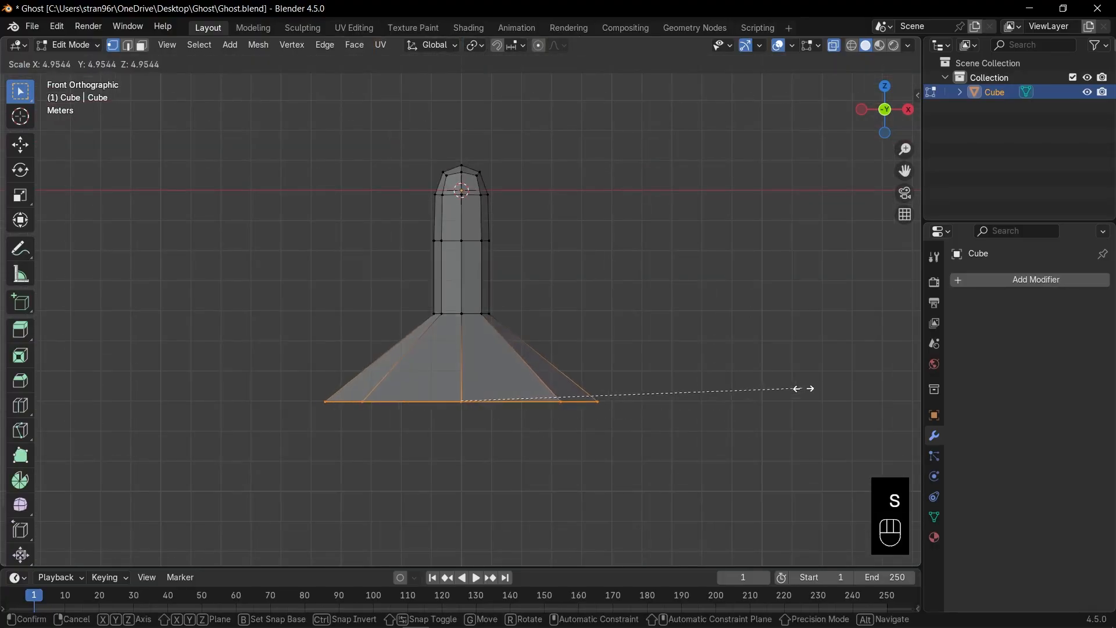
click(823, 388)
Step: Scale the ring above the hem up about 2.65 times and the next ring above it about 1.54 times
drag(367, 274, 535, 342)
key(s)
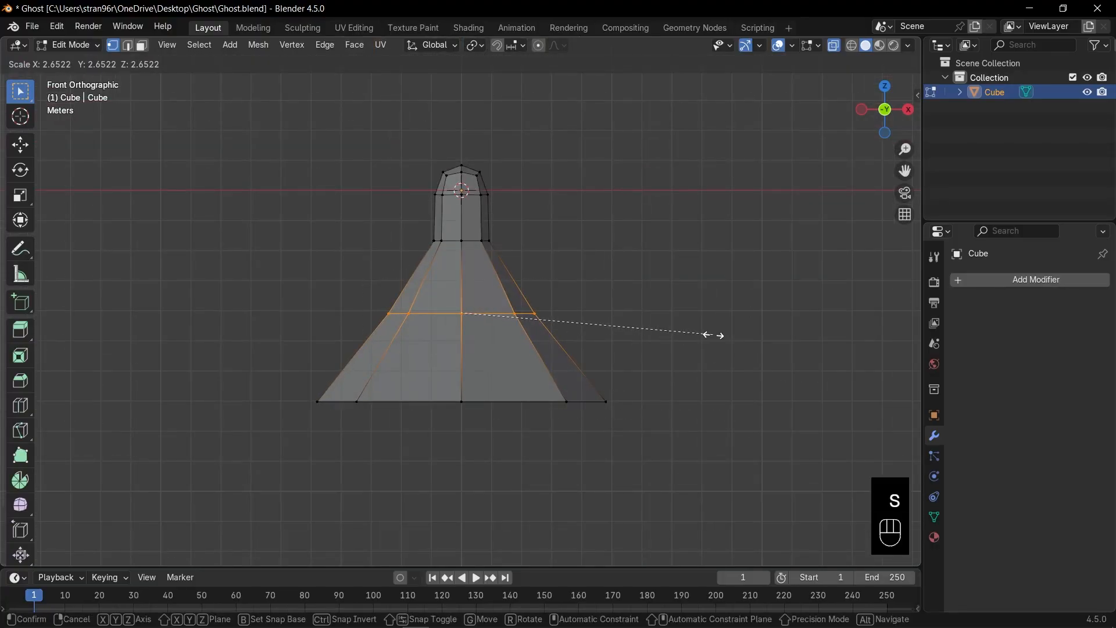
click(709, 335)
drag(401, 216, 514, 281)
key(s)
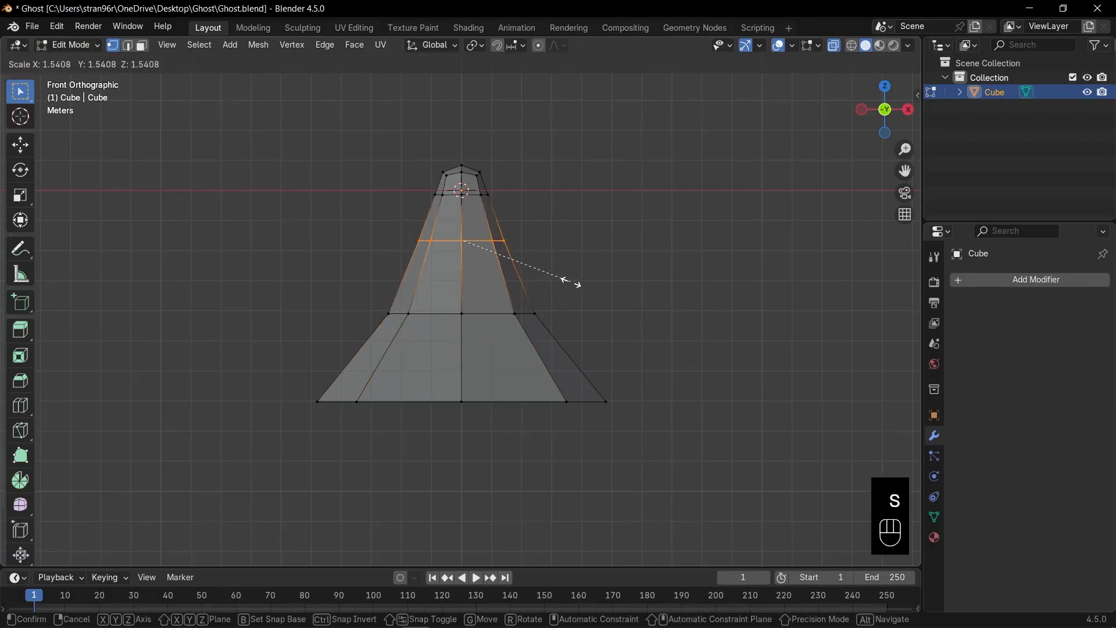
click(571, 282)
Step: Pull the hem's centre vertices down along Z with proportional editing at a radius of about 5.56 m
key(alt+z)
key(alt+z)
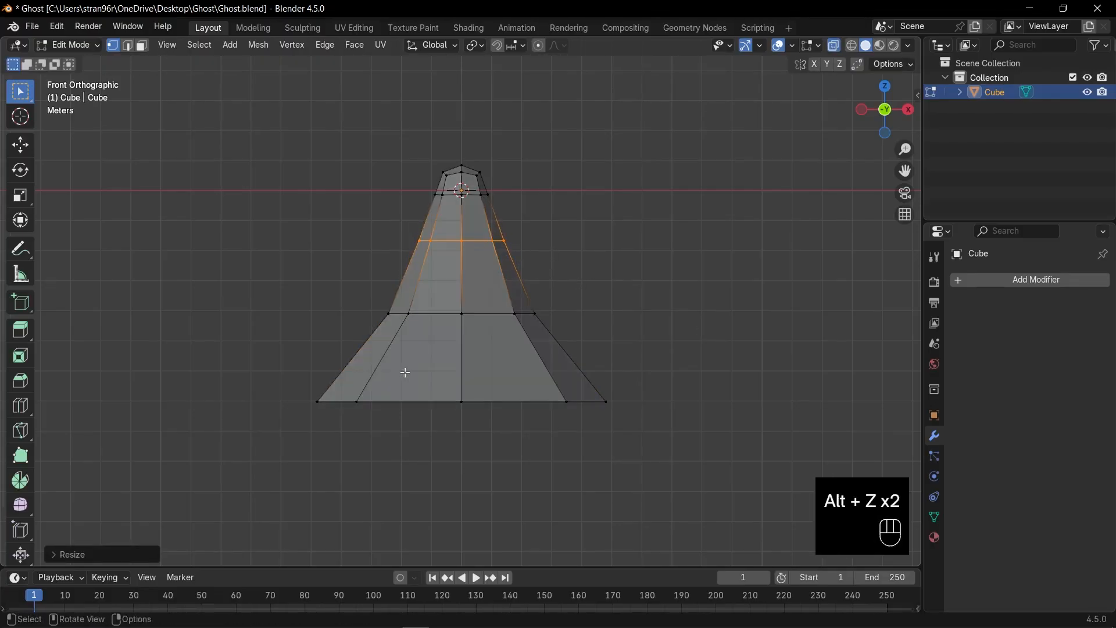
drag(440, 363, 473, 426)
key(o)
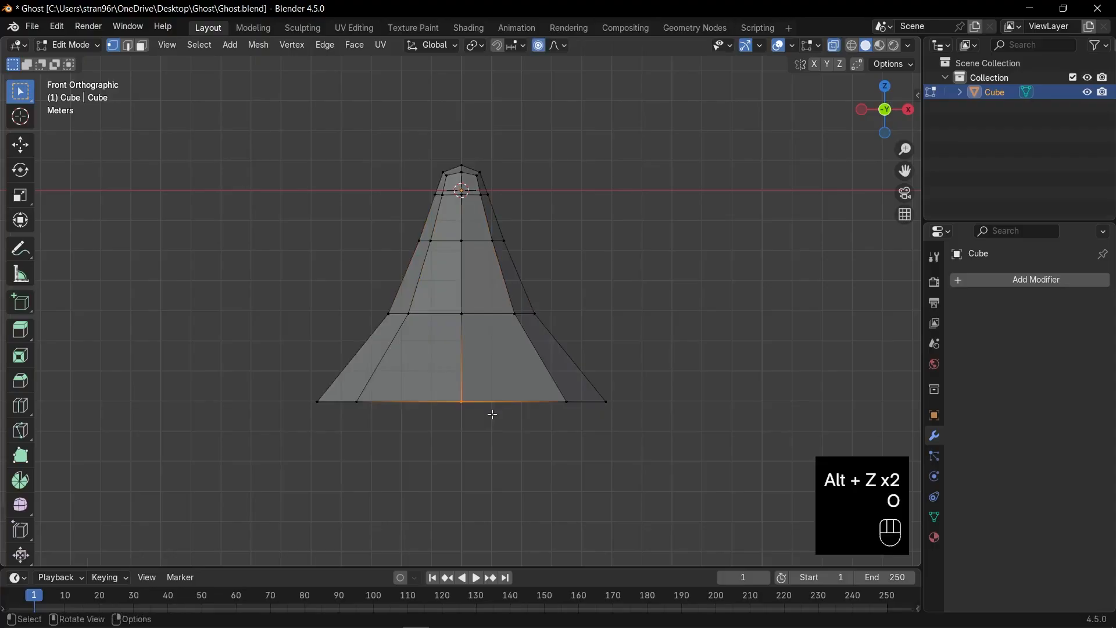
key(g)
key(z)
scroll(492, 415, down, 5)
scroll(492, 415, down, 7)
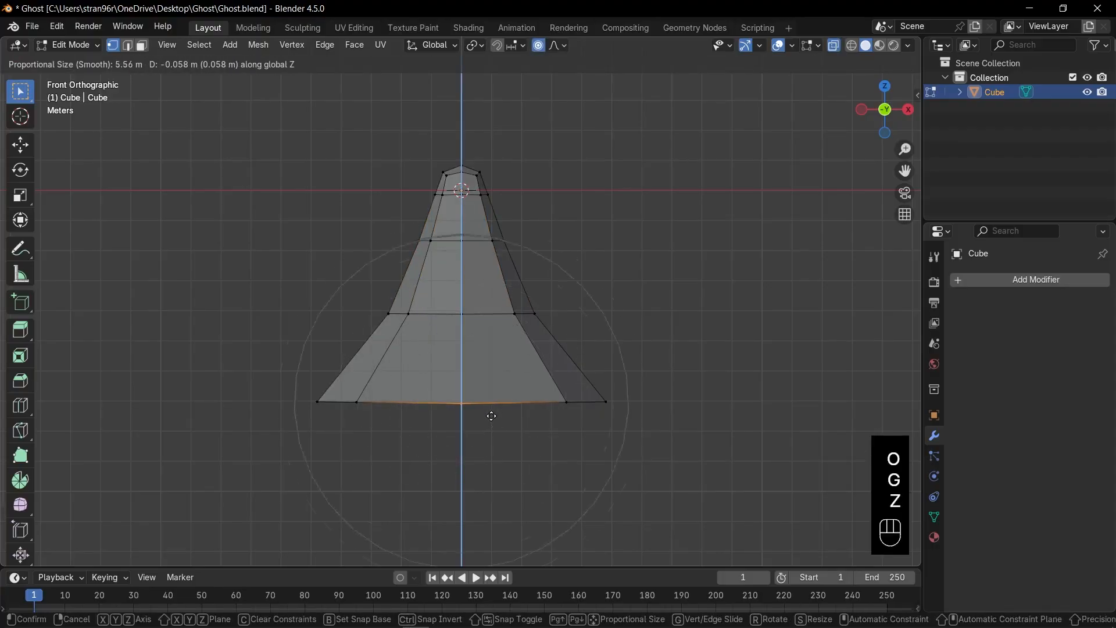
click(480, 468)
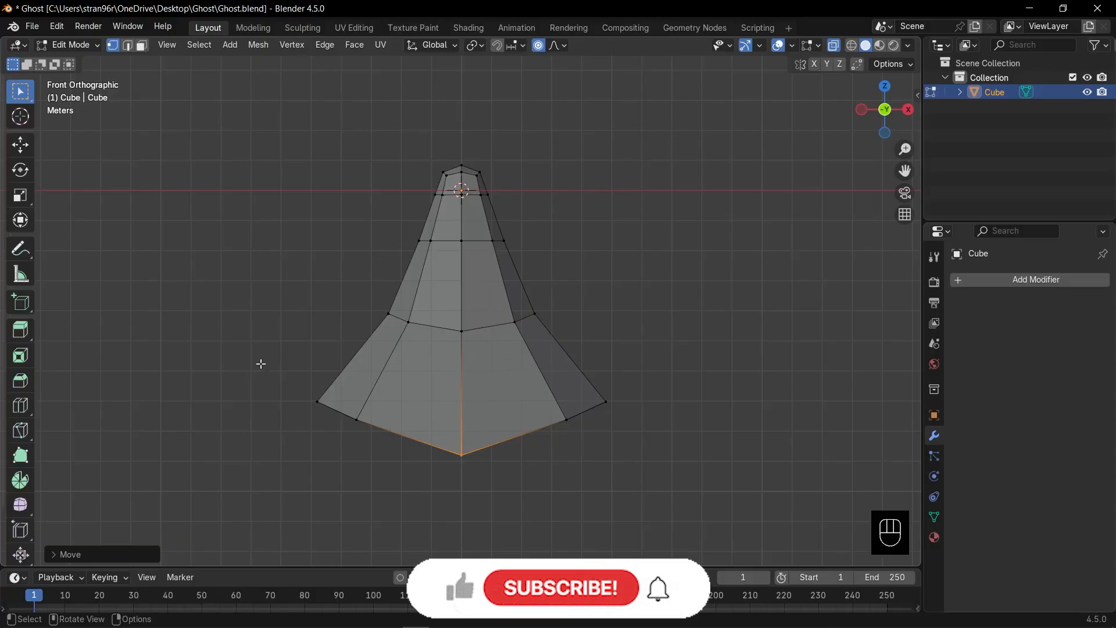
Step: Turn off proportional editing and rotate the whole hem ring about 12° in the front view
drag(260, 362, 651, 508)
key(o)
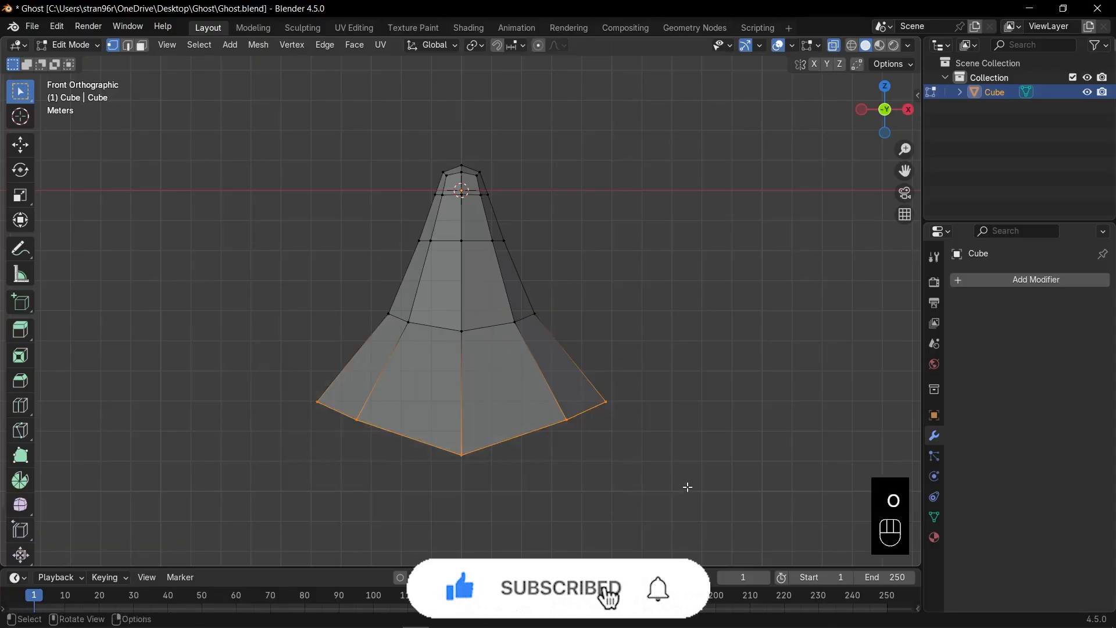
key(r)
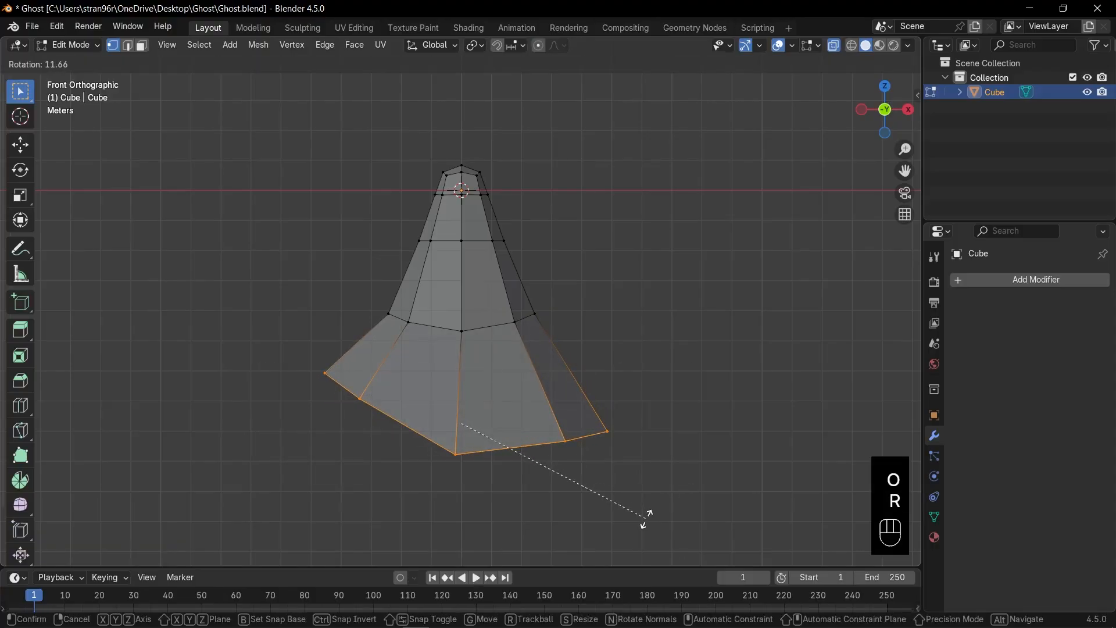
click(644, 520)
Step: Shift the tilted hem ring slightly up and toward negative X, and fine-tune its rotation and scale
key(g)
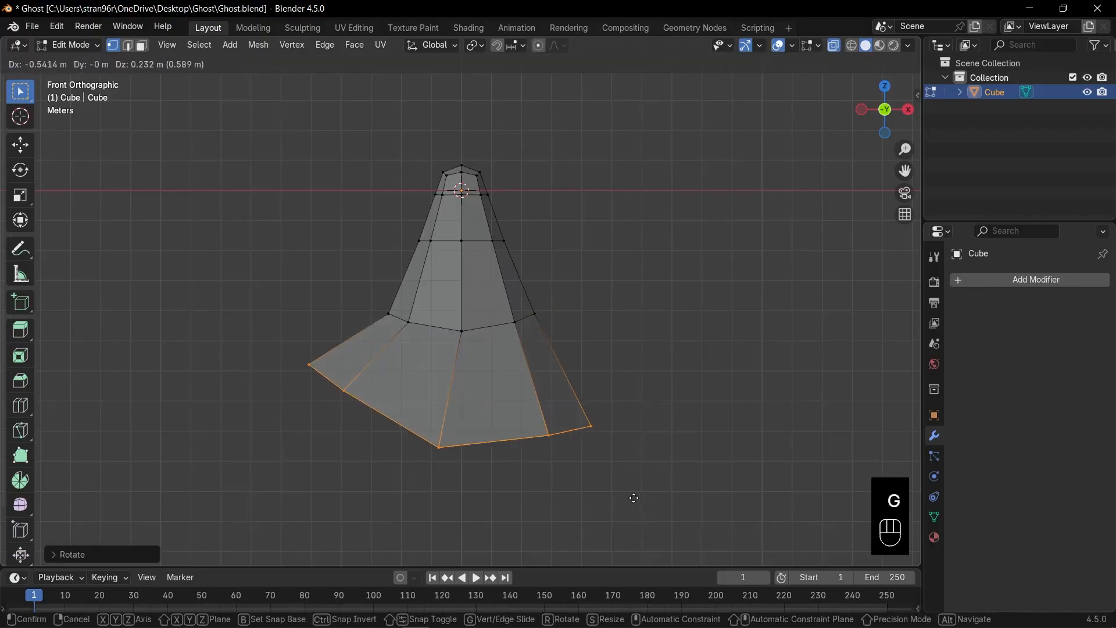
click(642, 499)
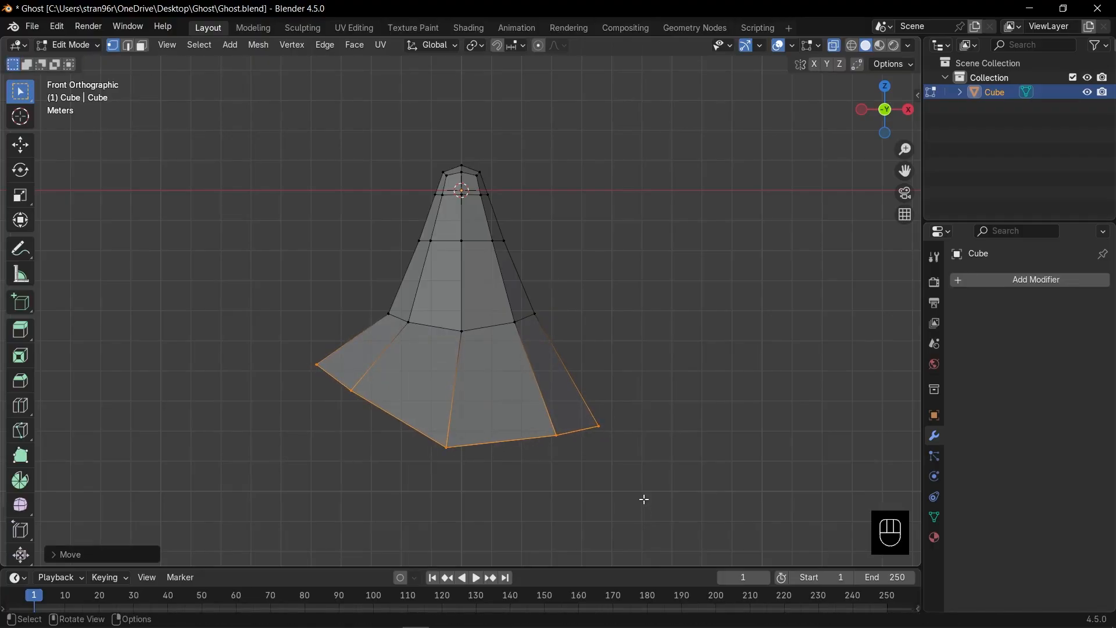
key(r)
key(s)
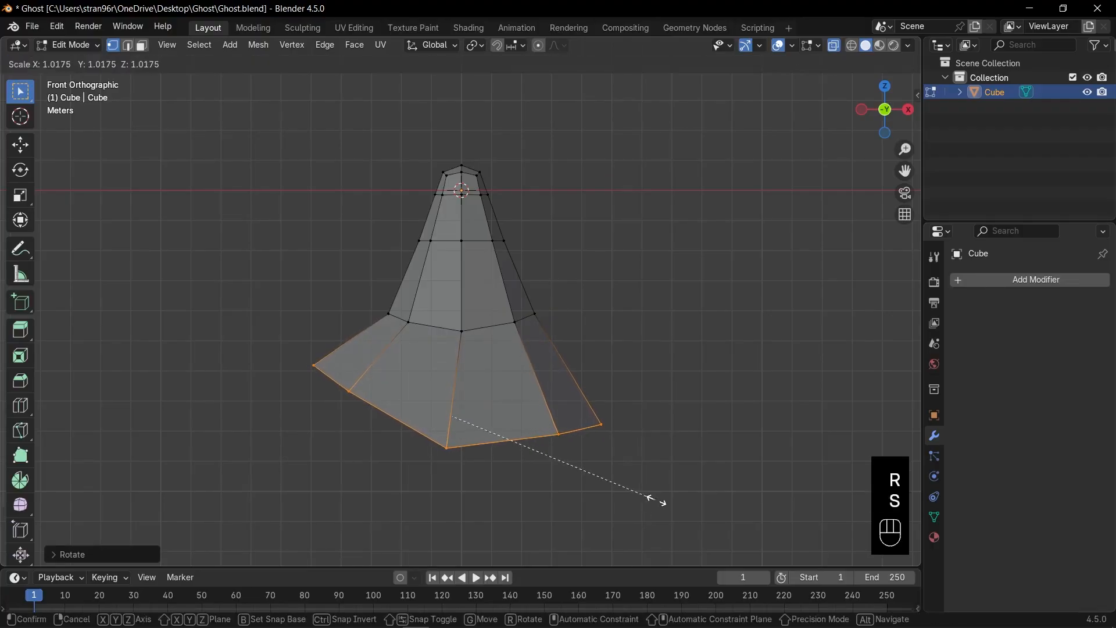
click(655, 501)
Step: Rotate the edge ring above the hem about 4° to follow the tilt and adjust its scale slightly
alt+click(494, 327)
key(r)
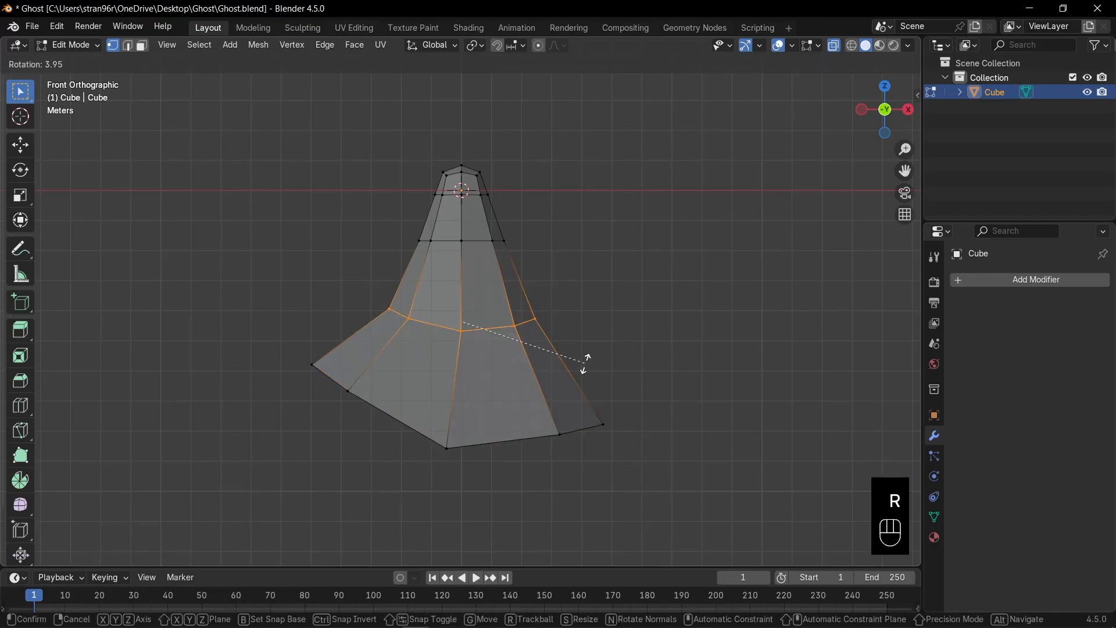
key(s)
click(587, 364)
Step: Return to solid Object Mode display and add a level 1 Subdivision modifier to the body
key(Tab)
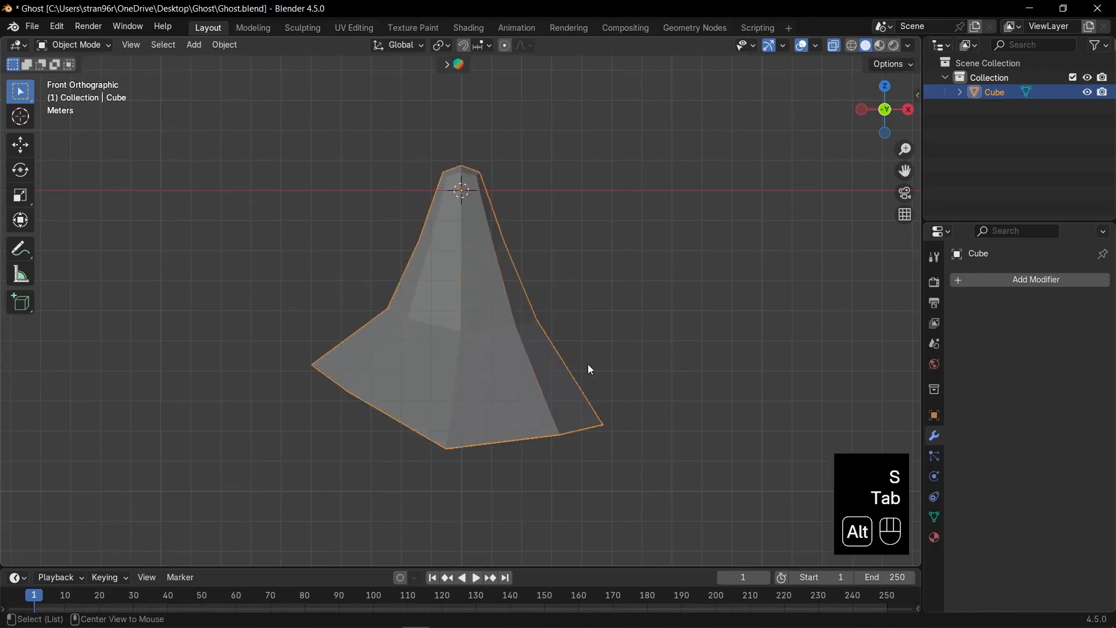
key(alt+z)
key(ctrl+1)
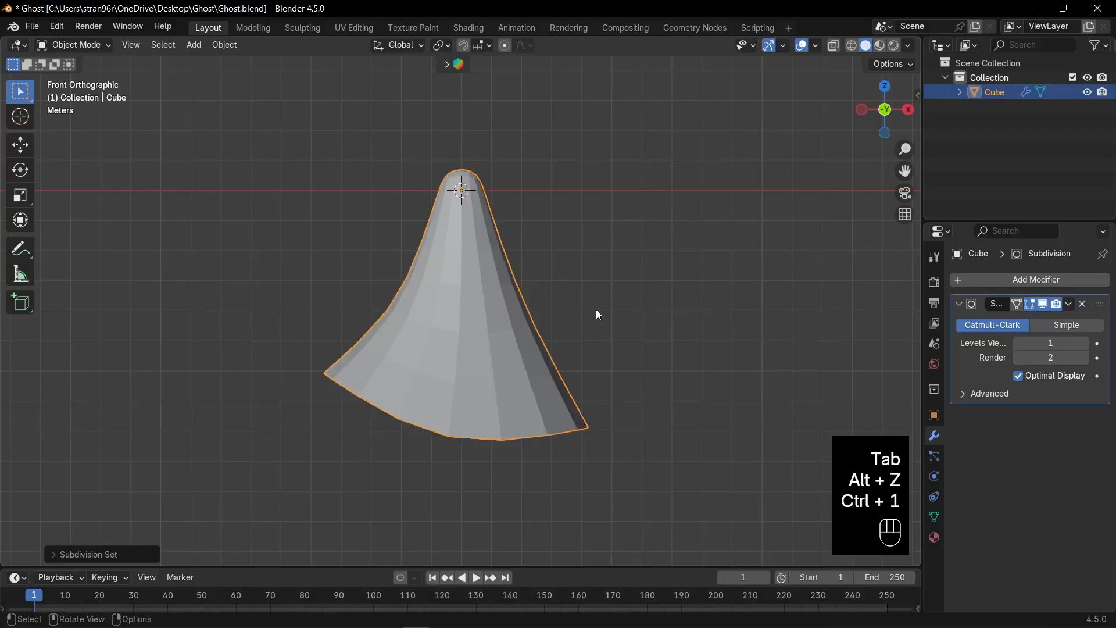
Step: Scale the upper head section of the body up about 1.4 times and return to Object Mode
key(KP_Decimal)
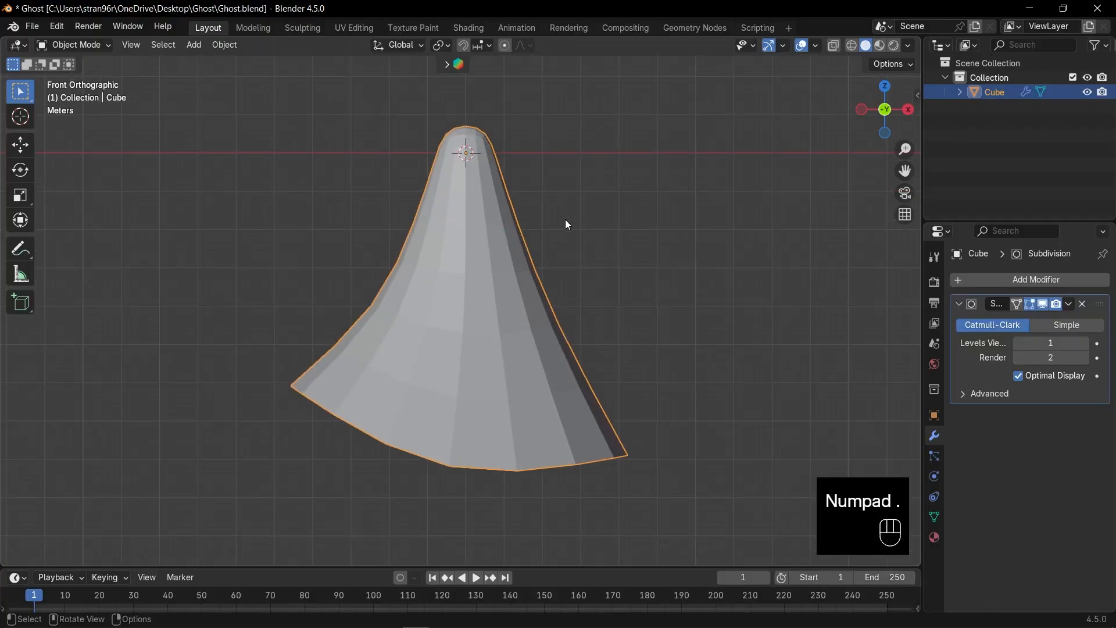
key(Tab)
key(1)
key(alt+z)
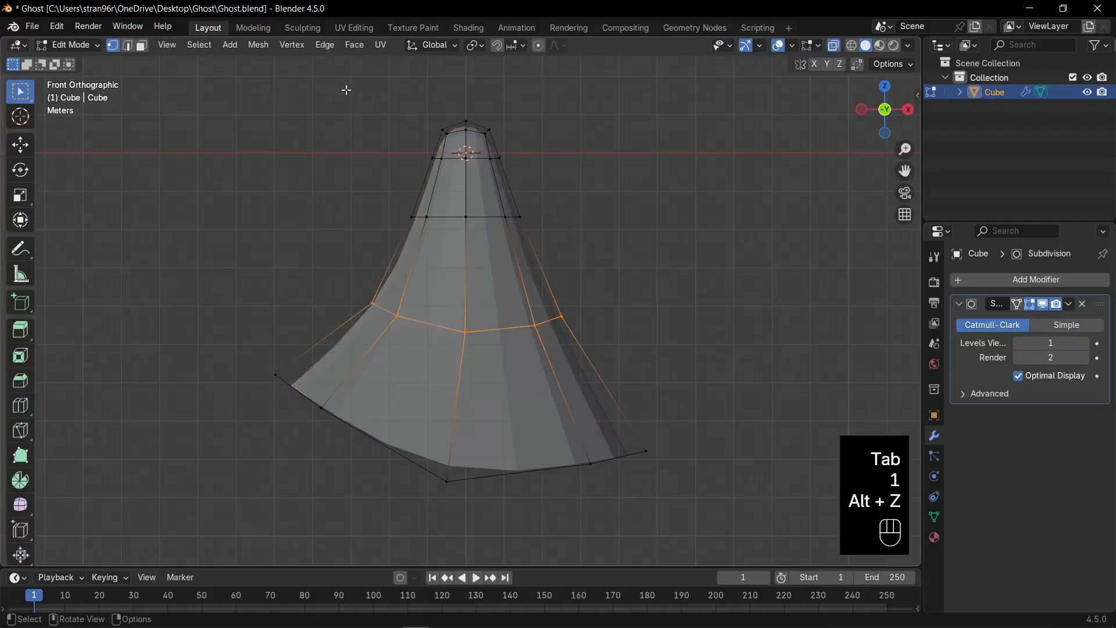
drag(342, 85, 551, 207)
key(s)
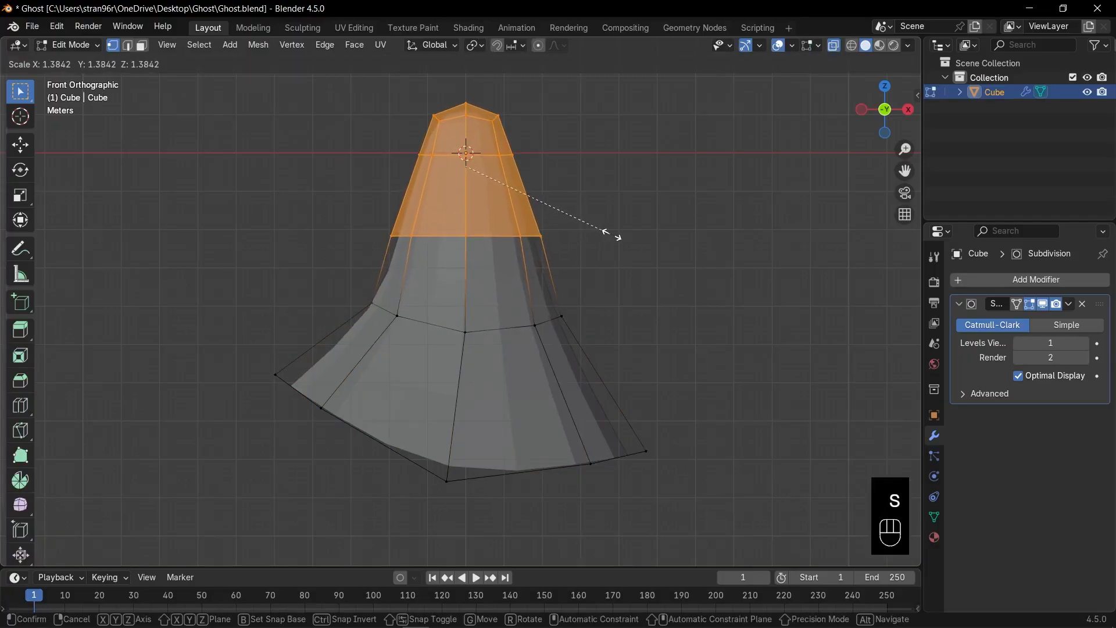
click(618, 233)
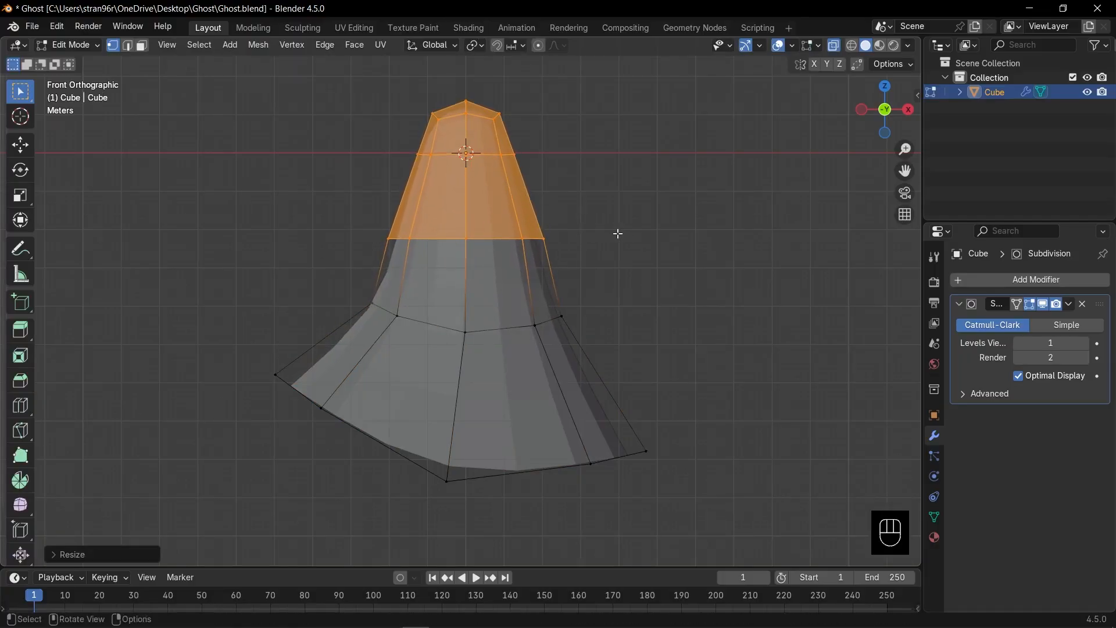
key(Tab)
key(alt+z)
scroll(574, 235, down, 2)
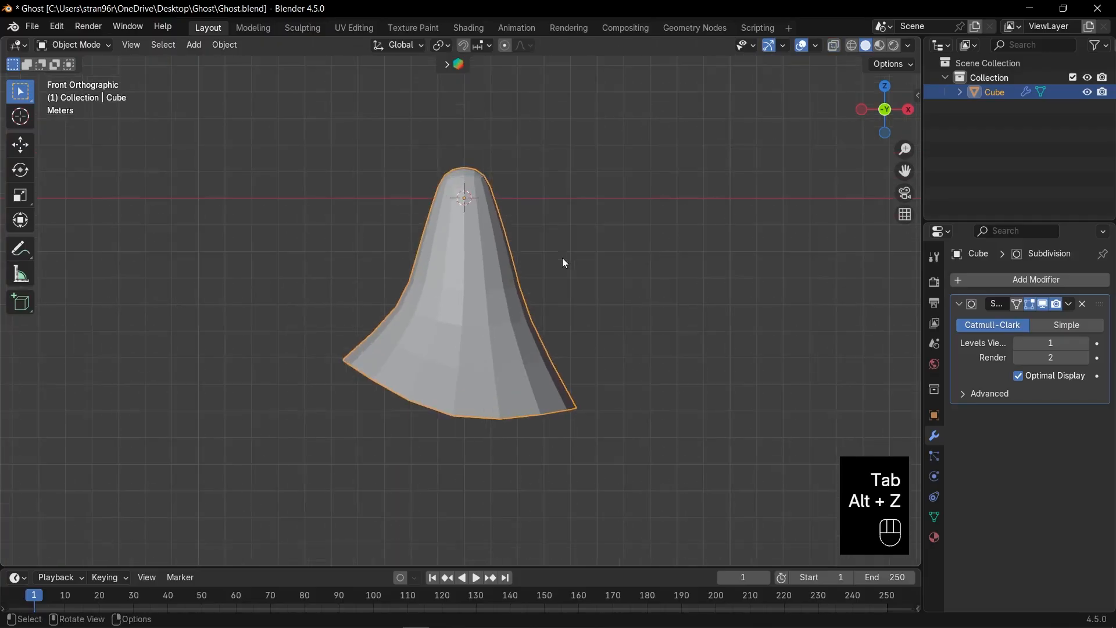
Step: Apply the body's rotation and scale and its Subdivision modifier, and reopen the mesh in Edit Mode
key(ctrl+a)
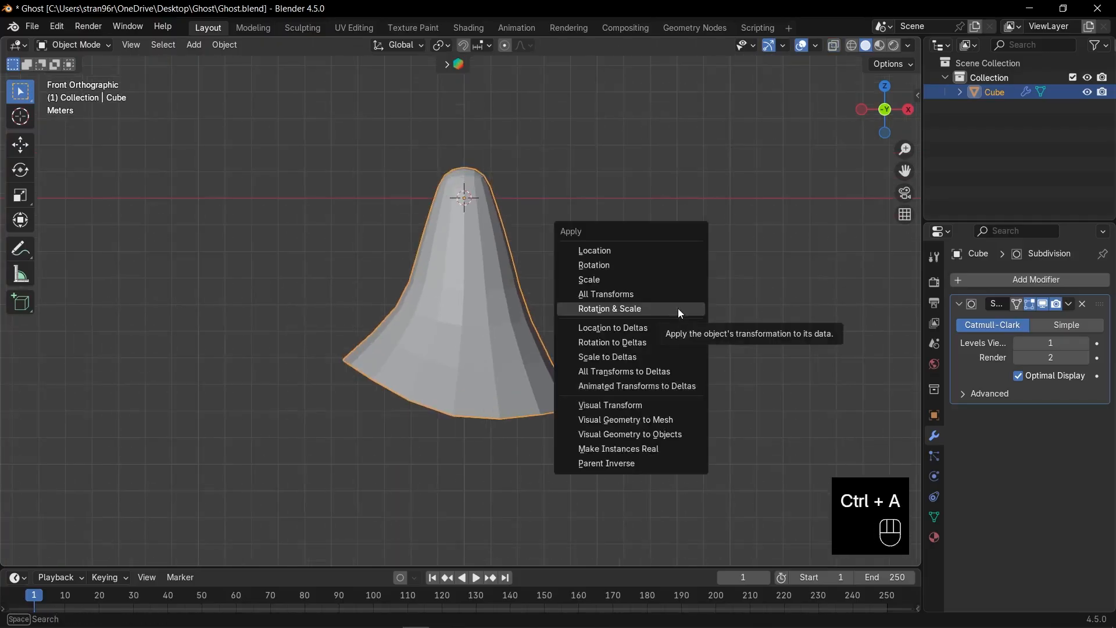
click(678, 308)
key(ctrl+a)
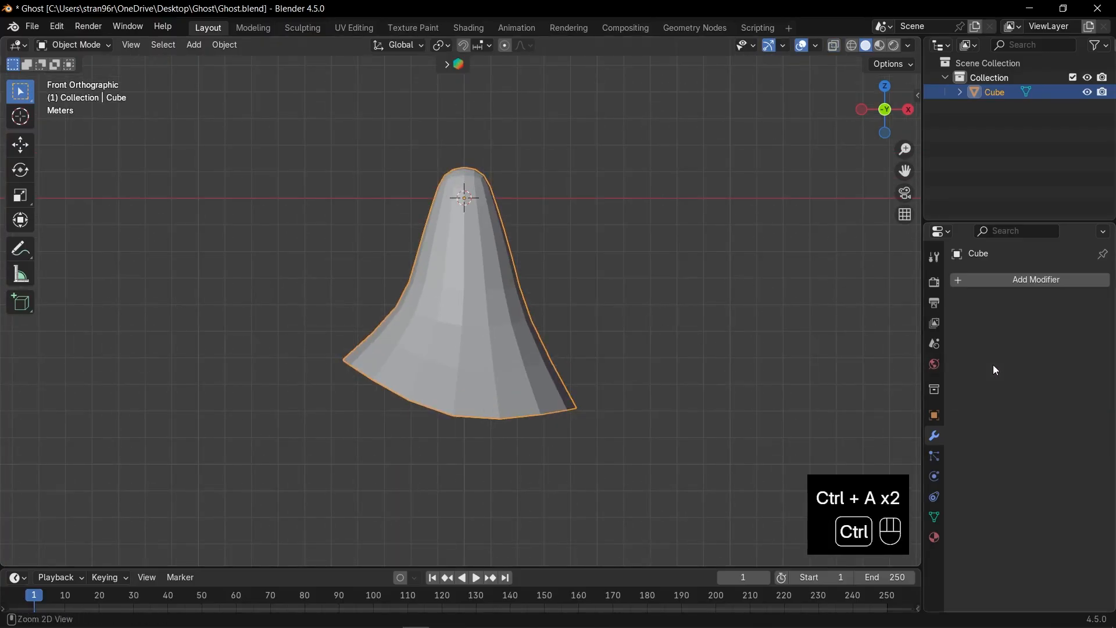
key(Tab)
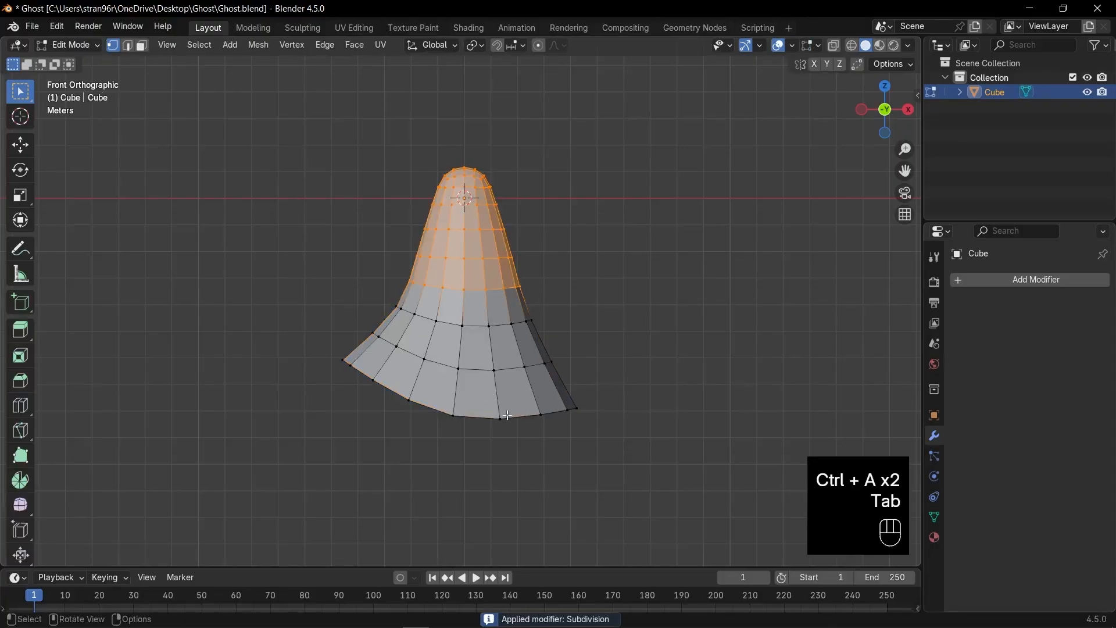
scroll(509, 413, up, 2)
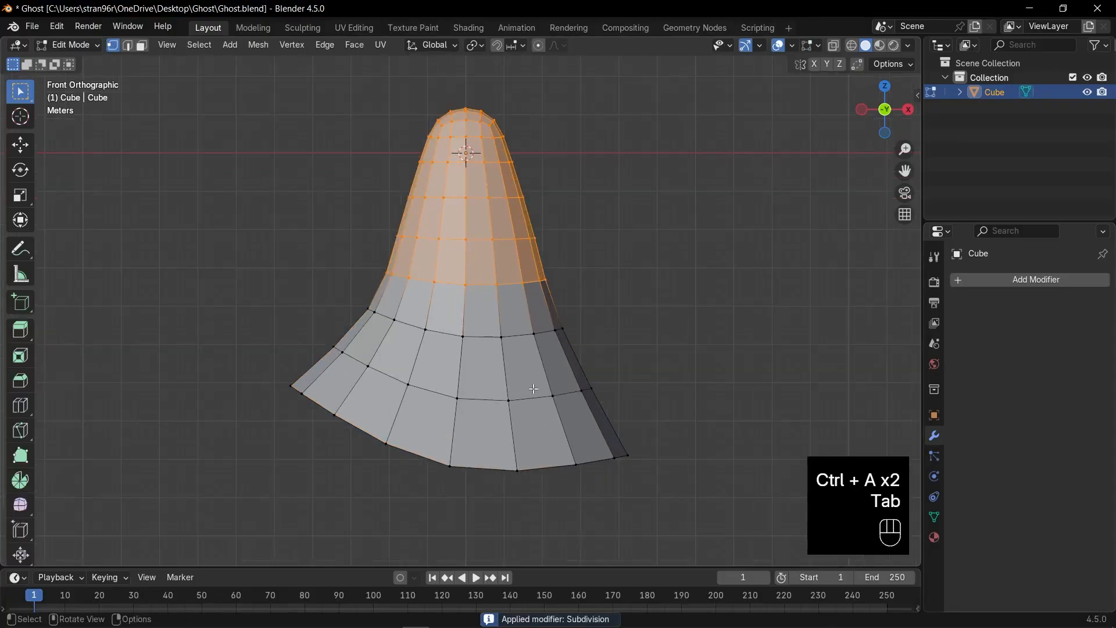
Step: Select every other vertex column in the body's two lowest rows, front and back, and scale them inward to about 0.72 for folds
key(1)
key(alt+z)
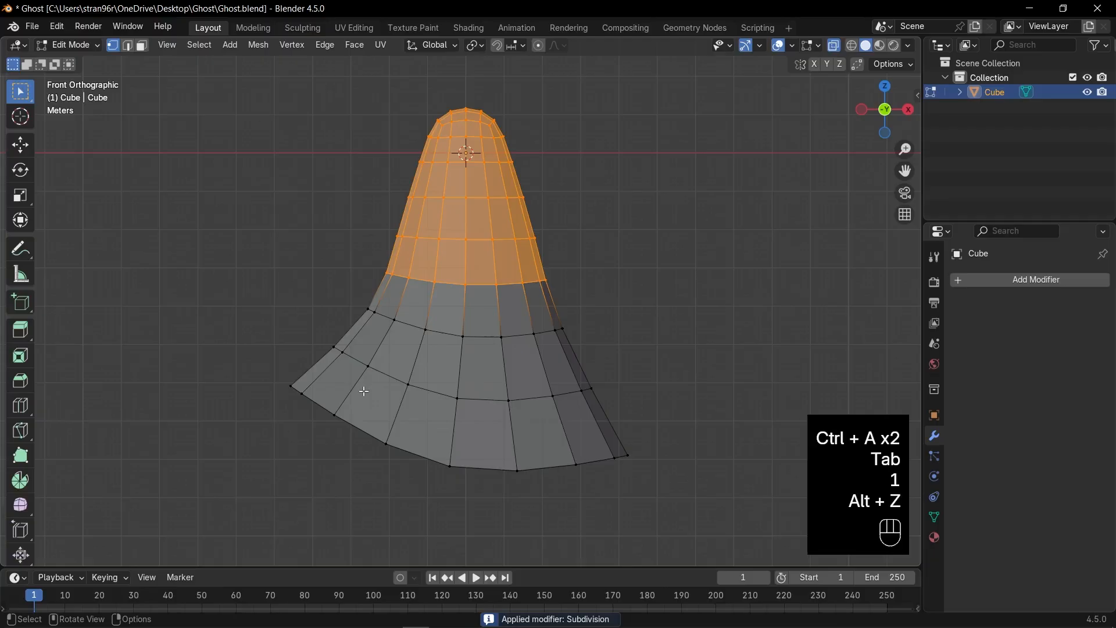
click(344, 352)
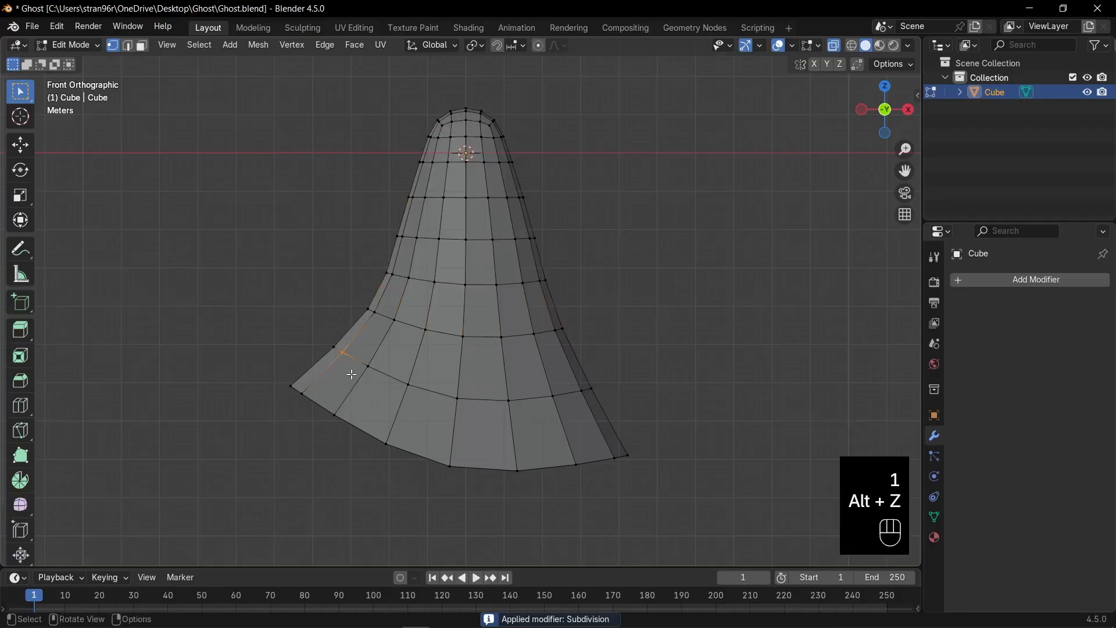
shift+click(302, 394)
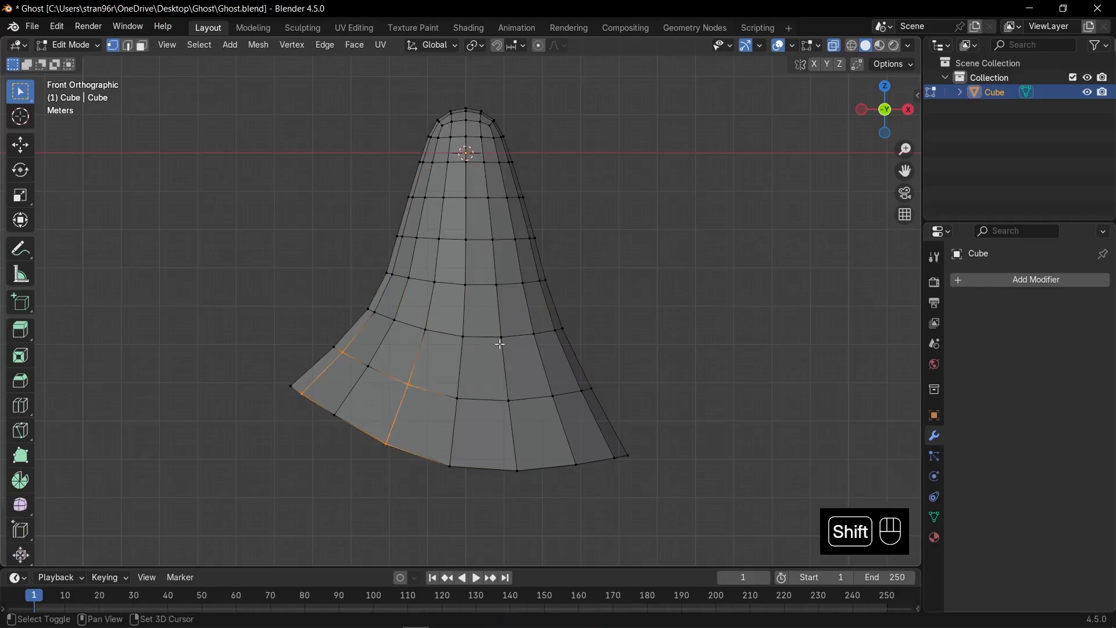
shift+drag(489, 379, 526, 500)
shift+drag(576, 382, 588, 410)
shift+drag(601, 449, 618, 469)
key(alt+z)
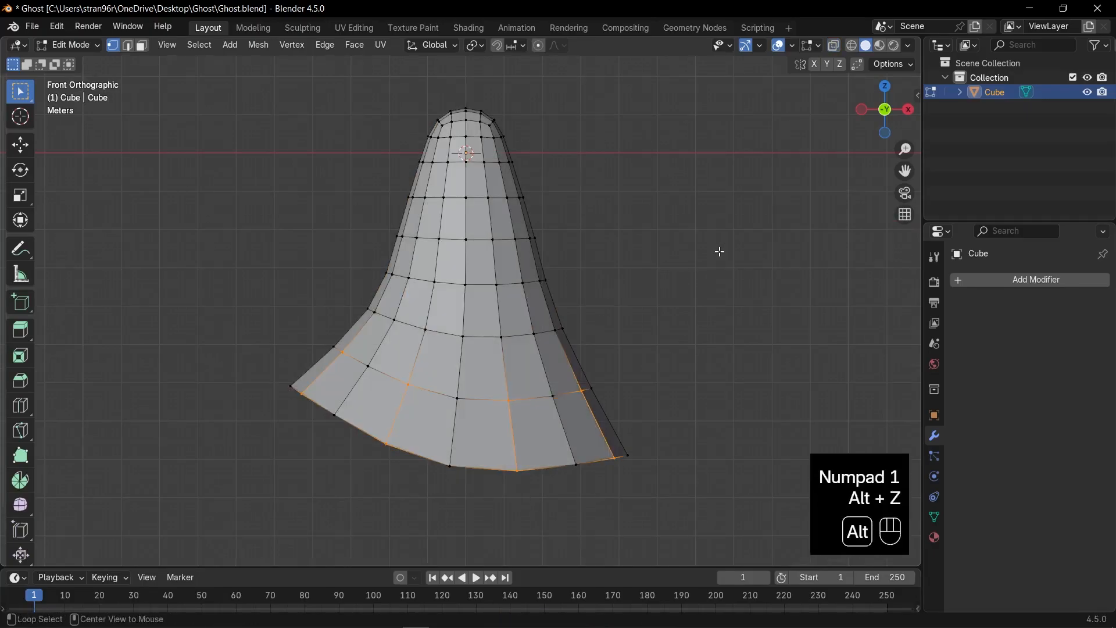
key(s)
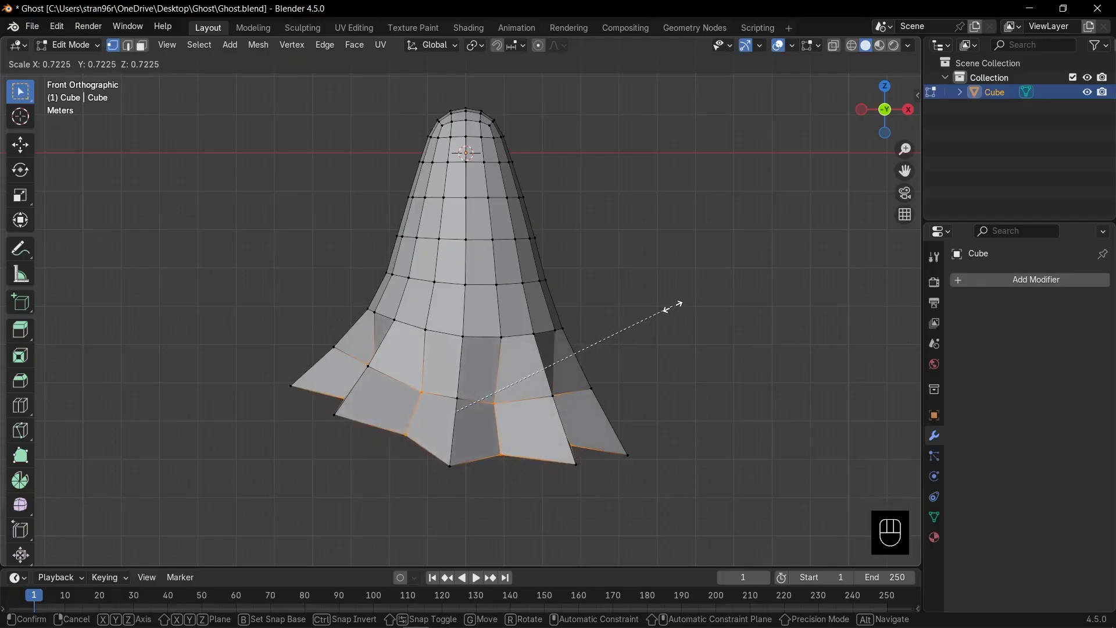
click(673, 307)
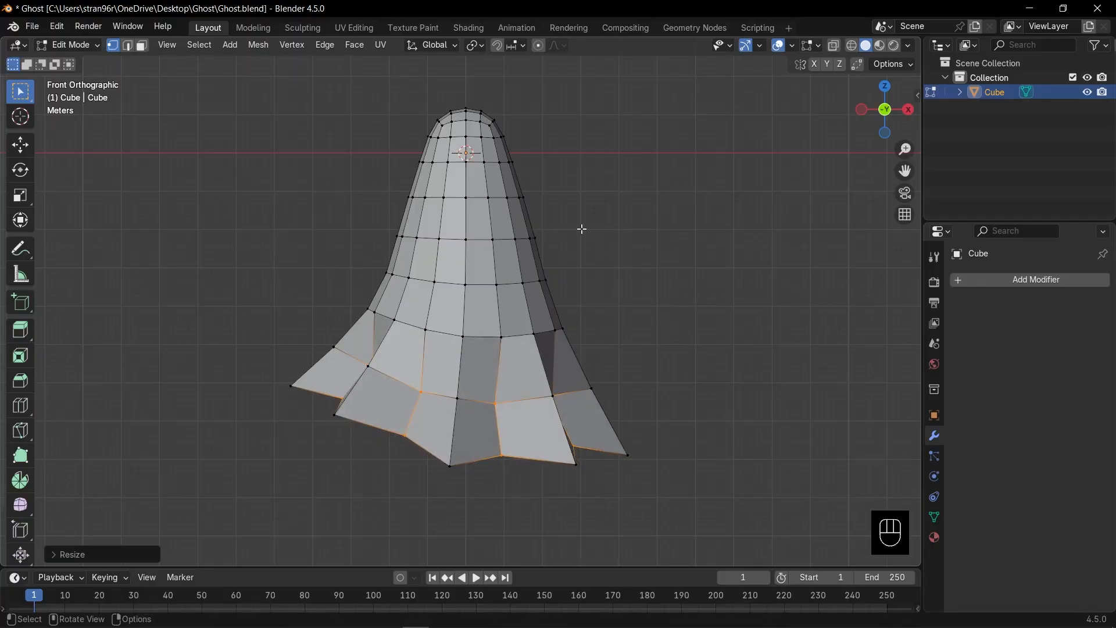
Step: Add a level 2 Subdivision modifier to the body and scale the selected fold vertices in further to about 0.85
key(Tab)
key(ctrl+2)
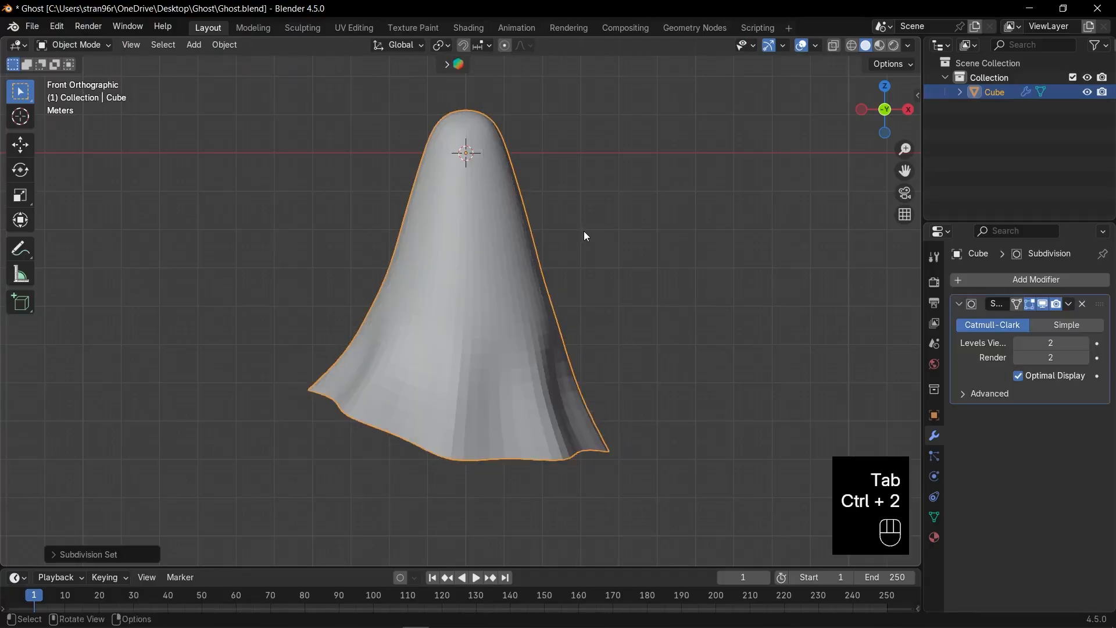
key(Tab)
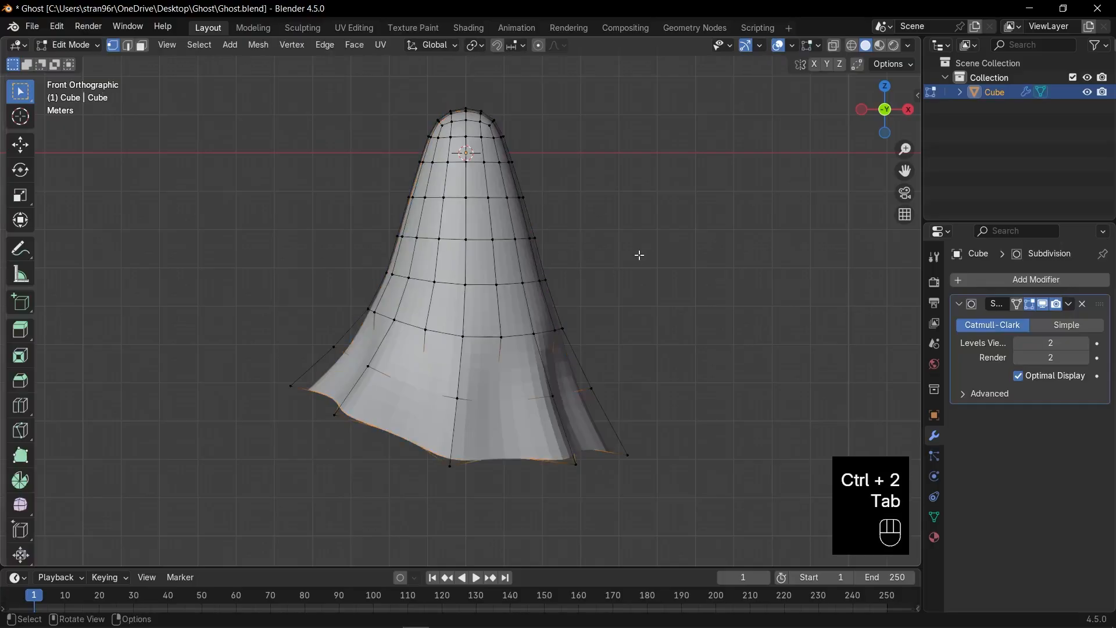
key(s)
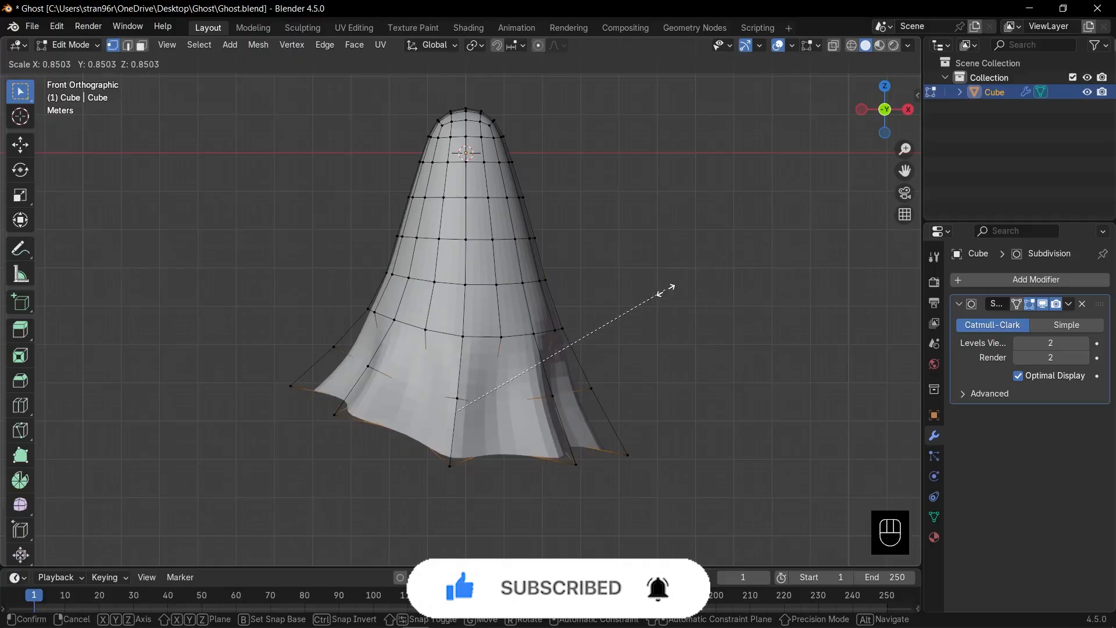
click(663, 291)
Step: Return to Object Mode and shade the ghost body smooth
key(Tab)
key(alt+z)
right_click(512, 222)
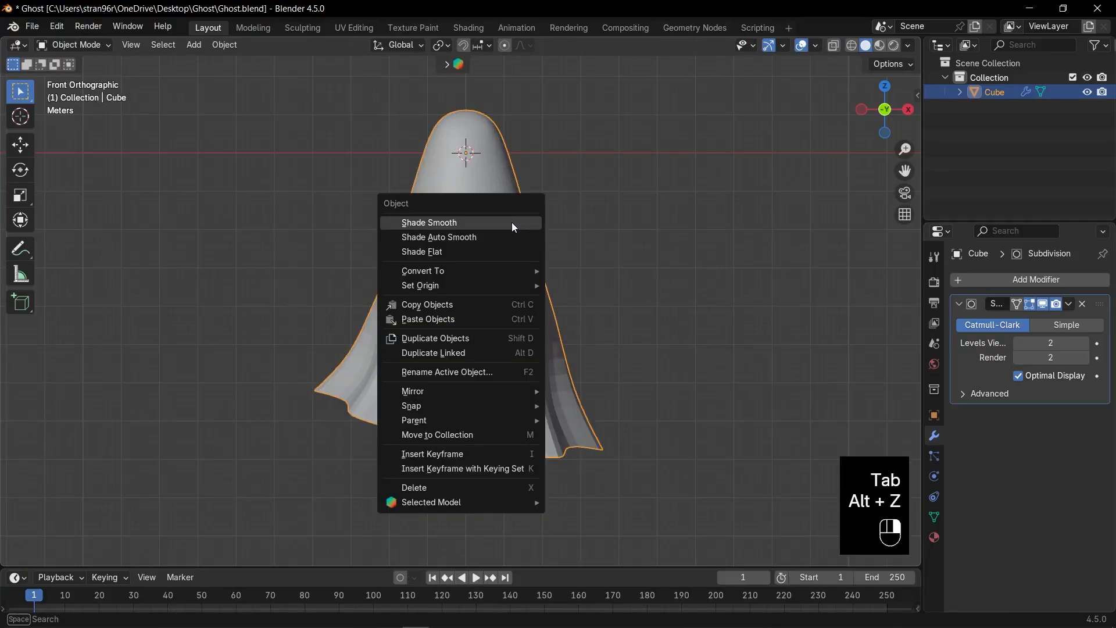
click(513, 223)
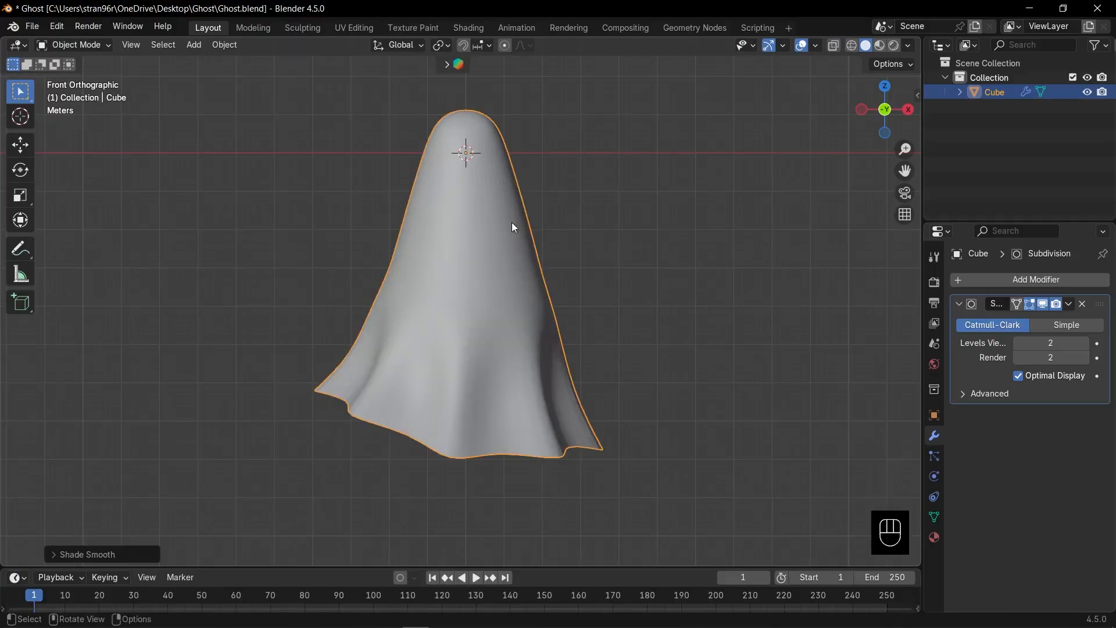
Step: Select the two lowest vertex rows of the hem through the mesh, scale them up slightly, and shift and rotate them a little
key(Tab)
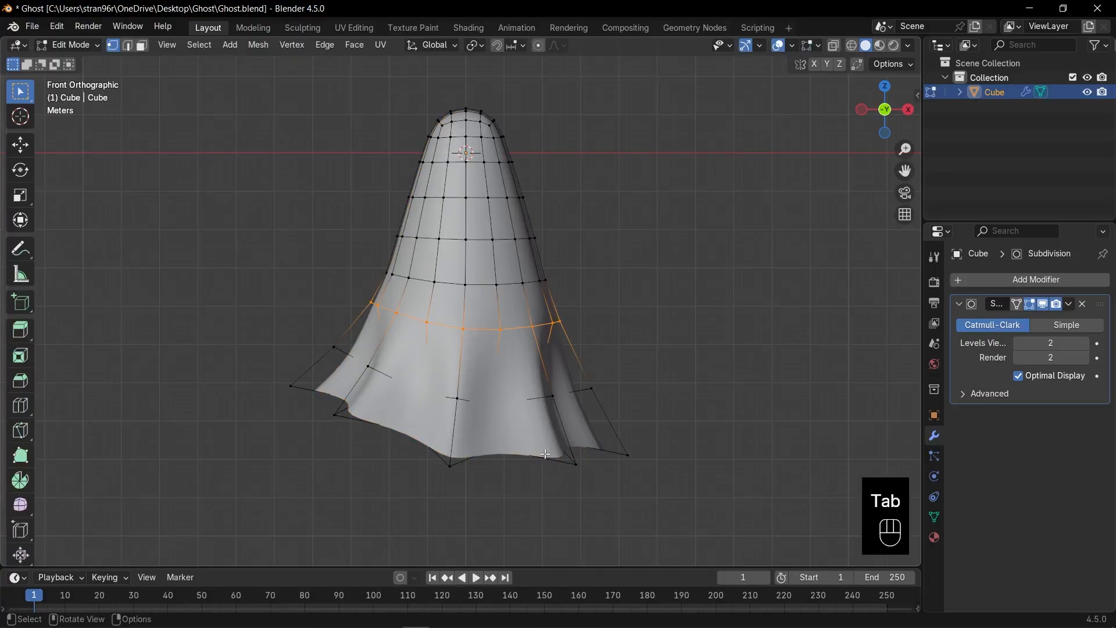
key(2)
key(1)
key(alt+z)
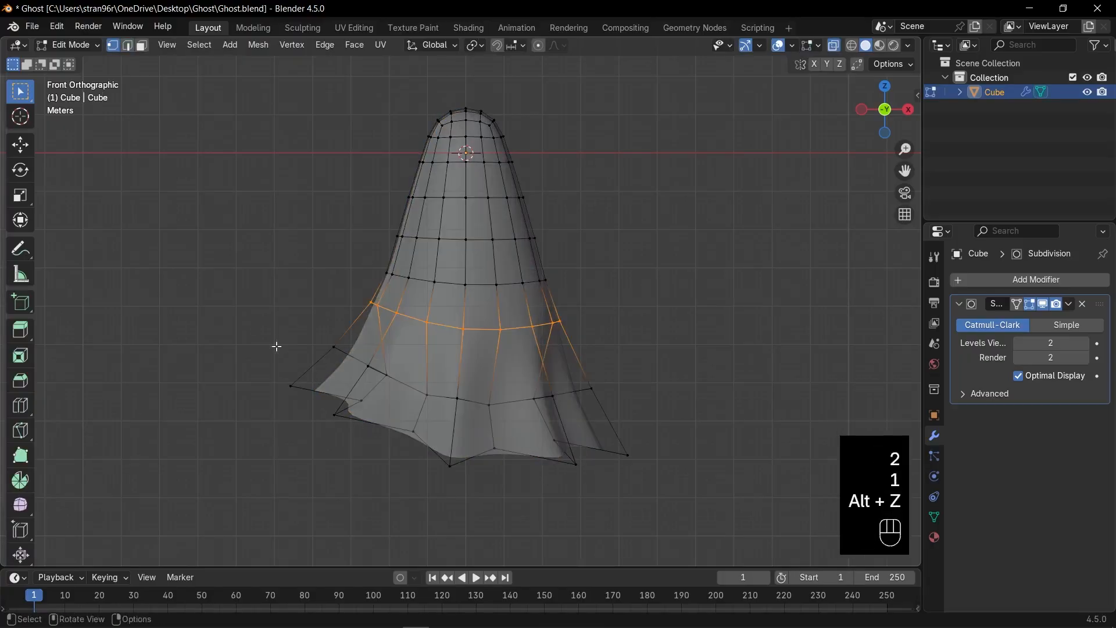
drag(254, 327, 401, 441)
shift+drag(405, 365, 636, 510)
key(s)
click(616, 483)
key(g)
click(612, 490)
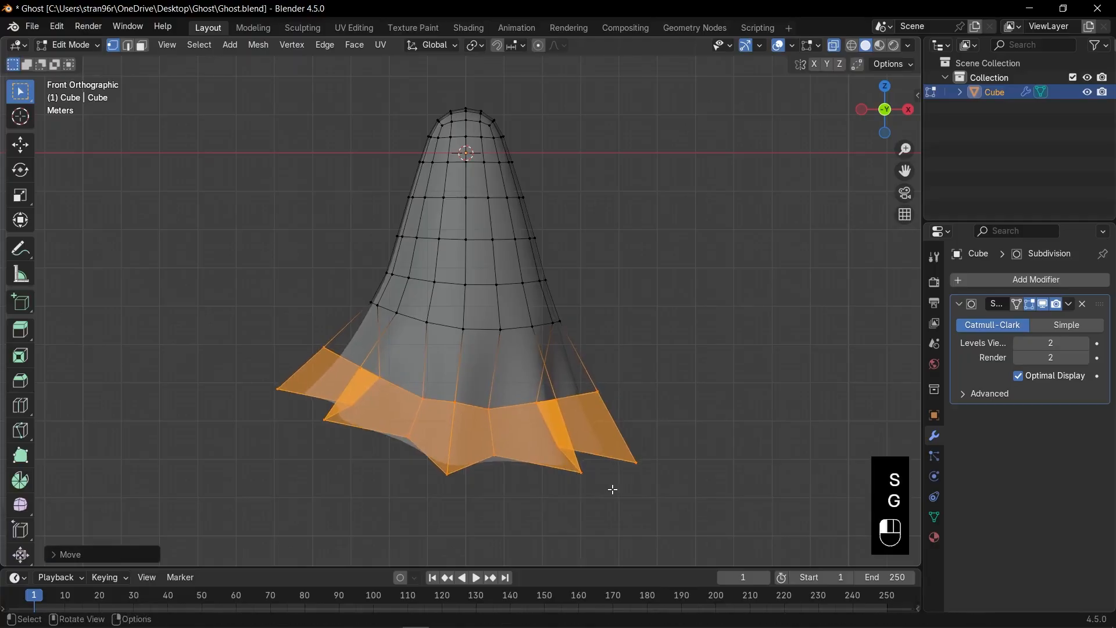
key(r)
click(598, 479)
Step: Nudge the front-left hem corner vertex inward and move the outermost left fold's vertices slightly outward
click(367, 445)
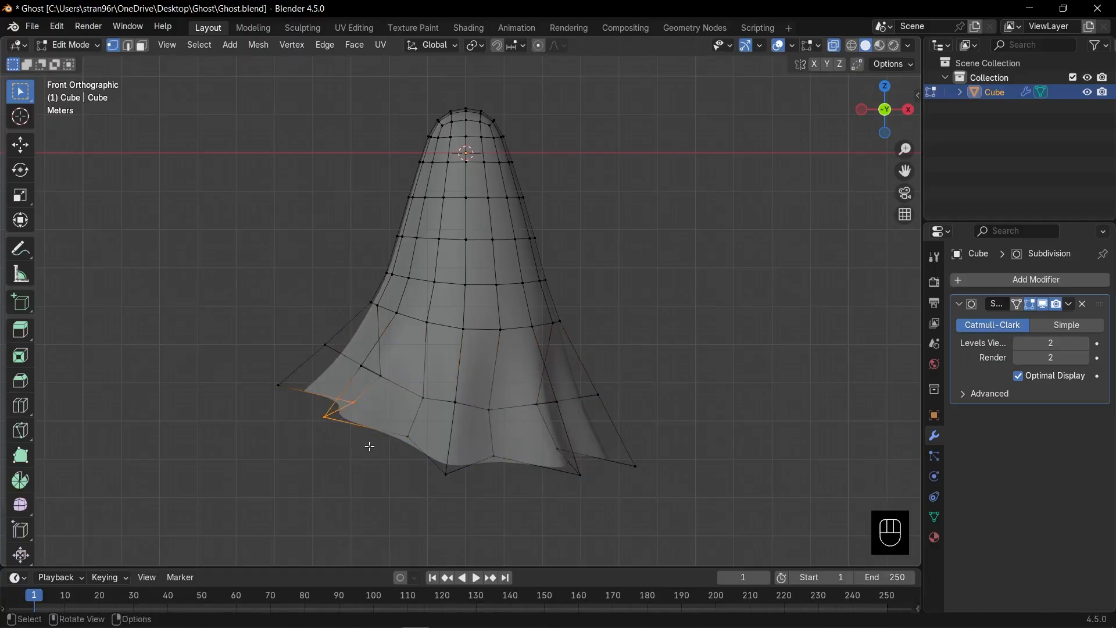
key(g)
click(215, 337)
drag(231, 312, 301, 423)
shift+drag(316, 312, 340, 361)
key(g)
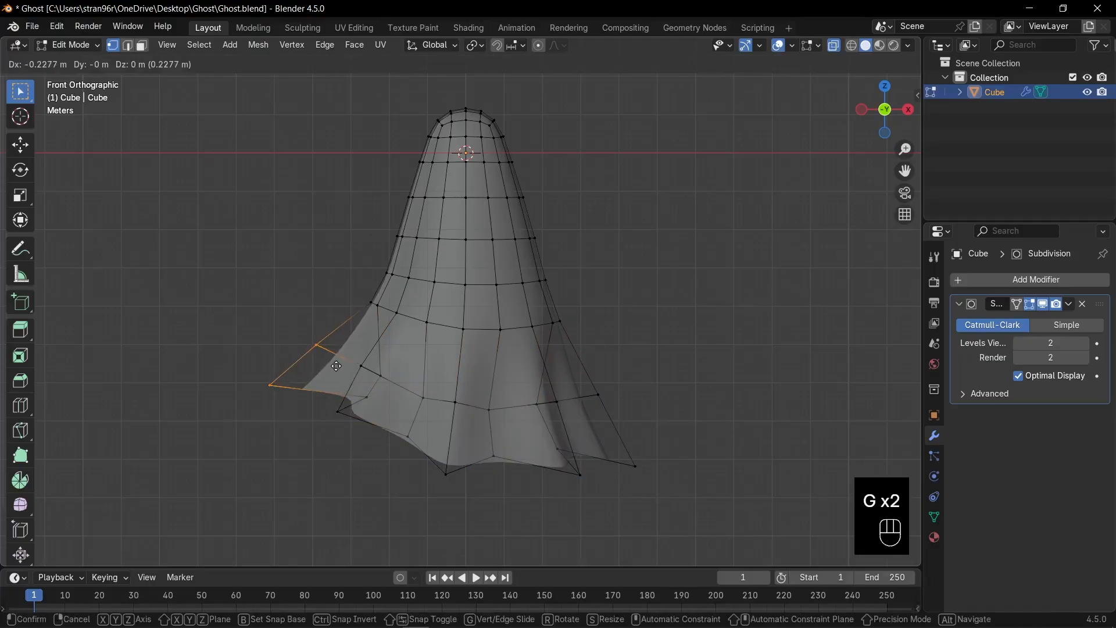
click(329, 361)
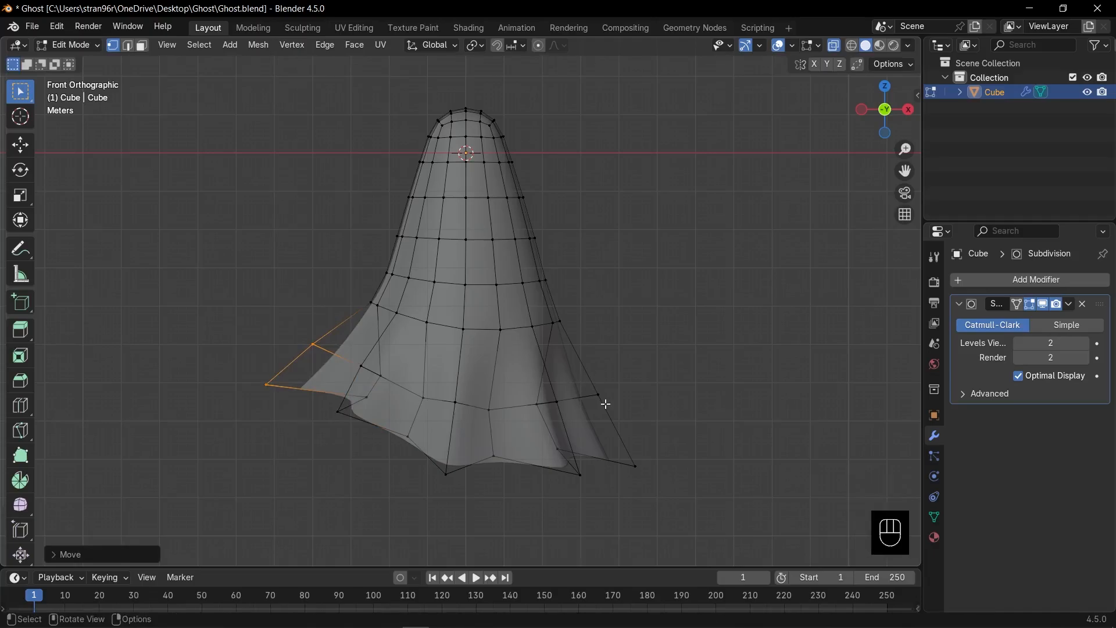
Step: Scale the bottom hem loop up about 1.05 times and also enlarge the edge loop above it
alt+click(429, 458)
key(s)
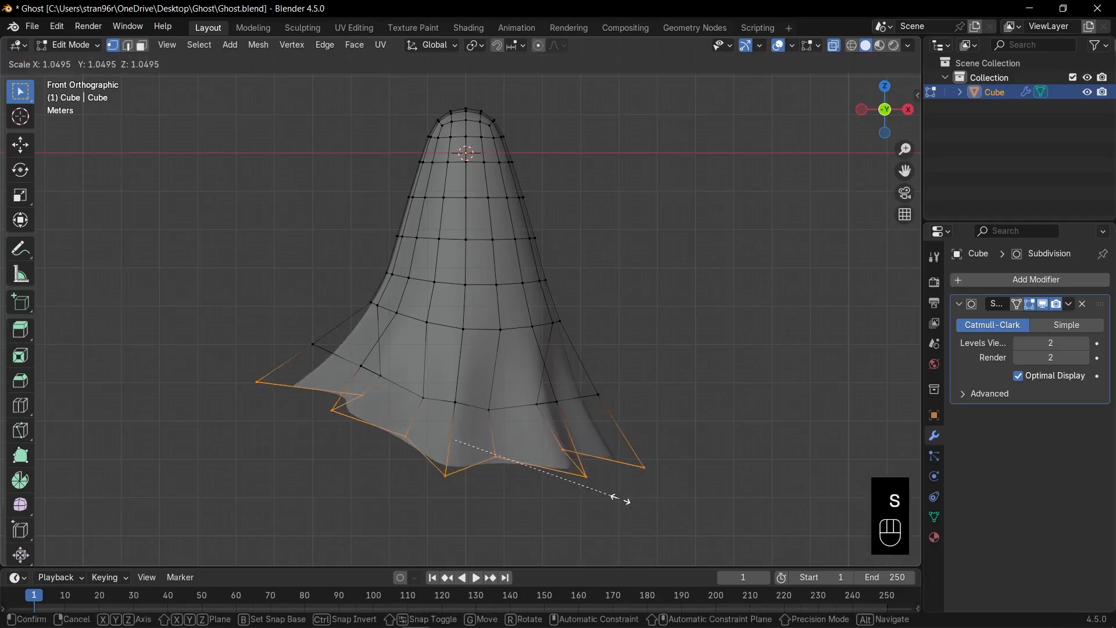
click(626, 500)
alt+click(516, 408)
key(s)
click(639, 420)
Step: Scale both lowest hem rows outward, rotate them slightly, and return to solid Object Mode display in front view
drag(201, 327, 413, 444)
shift+drag(380, 346, 661, 491)
key(s)
click(693, 496)
key(r)
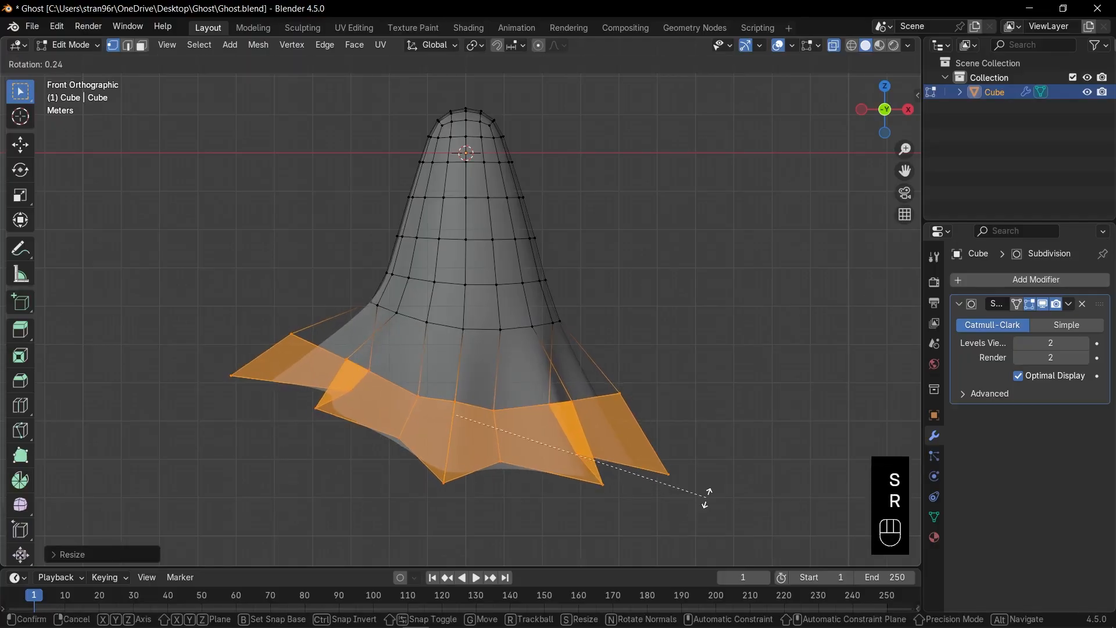
click(706, 499)
key(Tab)
key(alt+z)
key(KP_1)
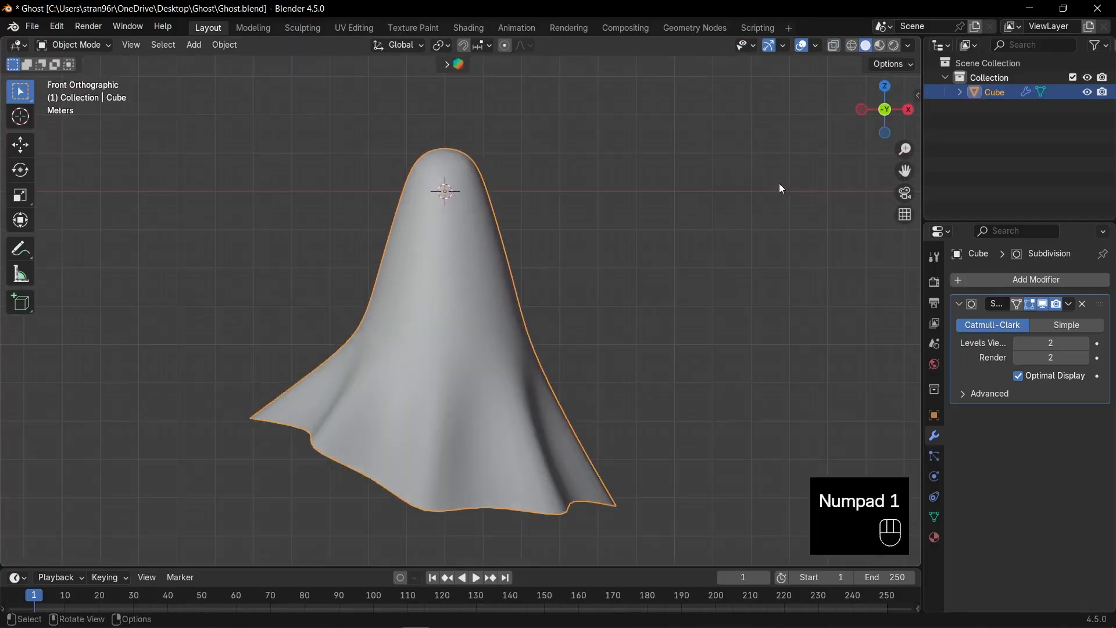
Step: Inset the four front faces on the right side of the head and delete the inner faces to open an eye hole
scroll(704, 111, up, 6)
key(Tab)
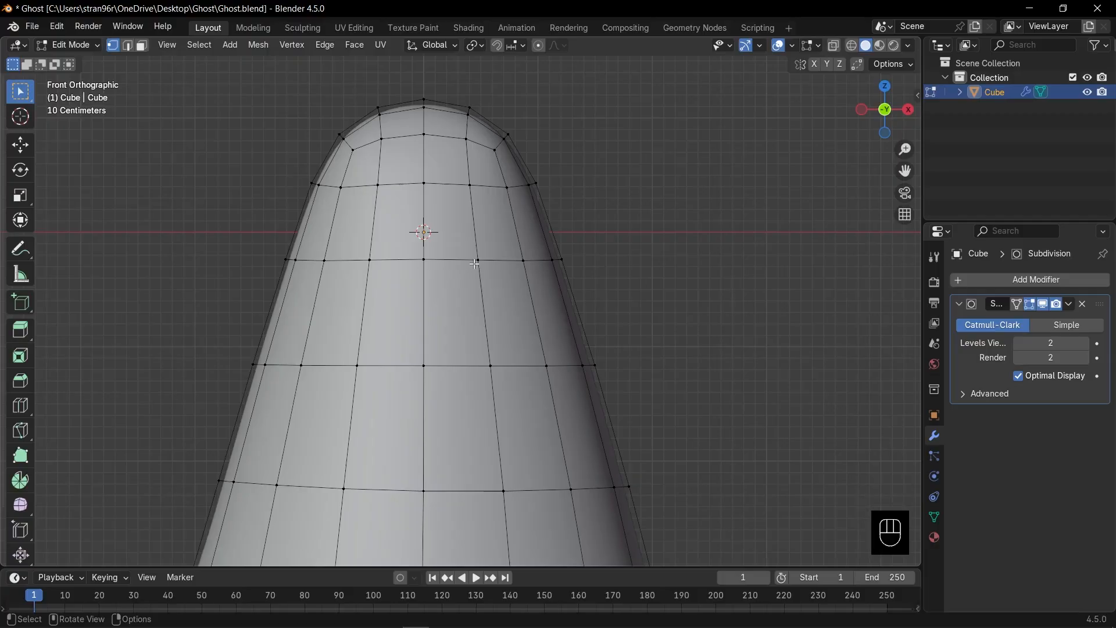
key(3)
drag(462, 243, 487, 286)
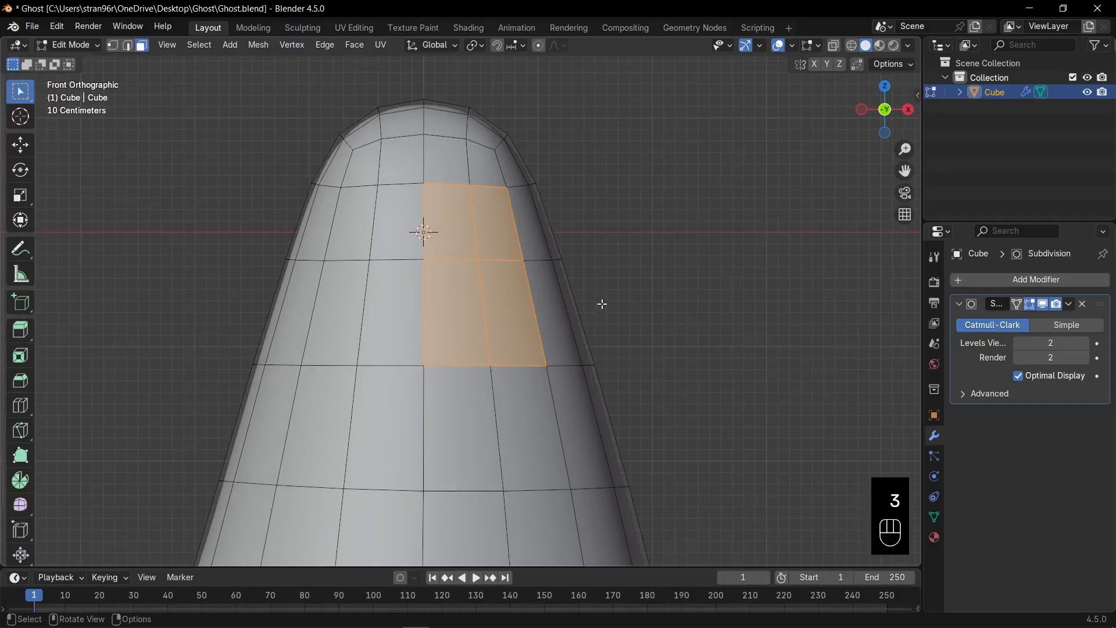
key(i)
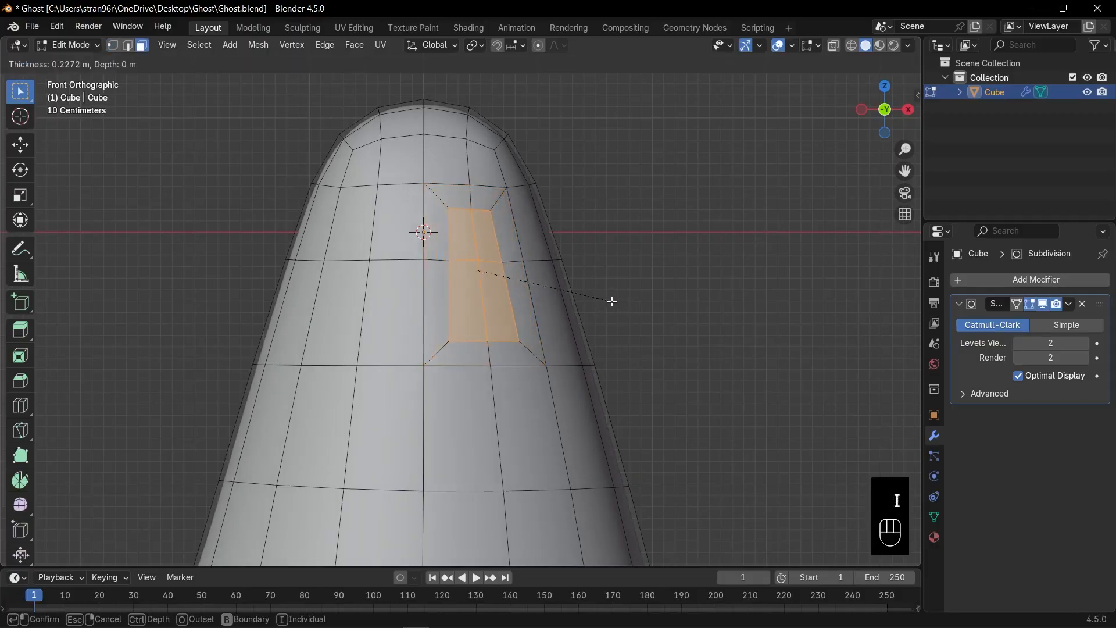
click(604, 301)
key(x)
click(483, 243)
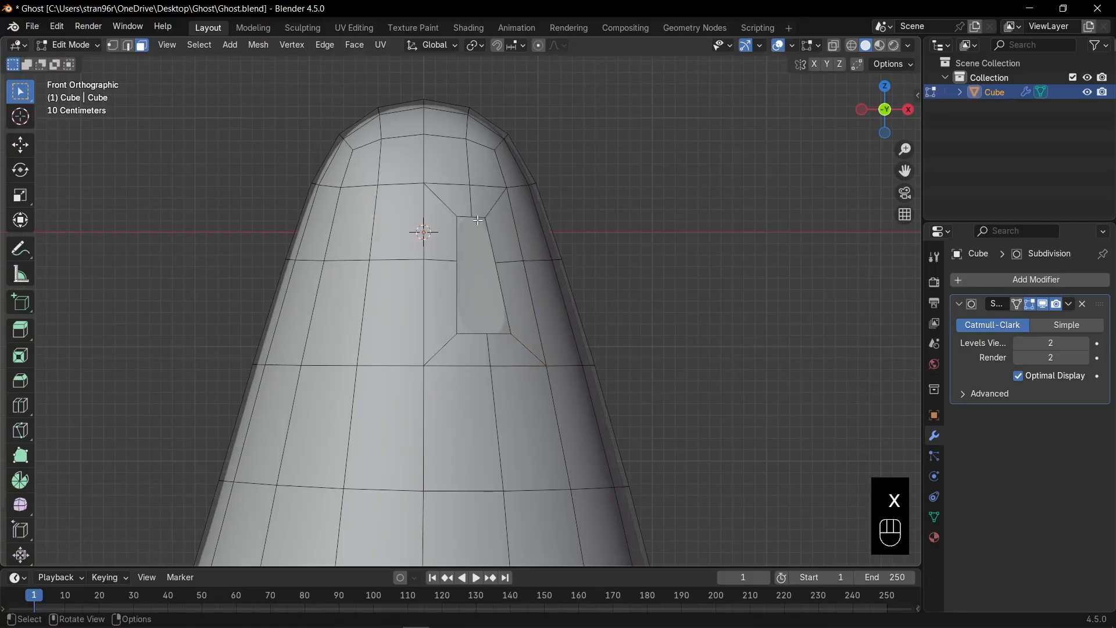
Step: Select the edge loop around the right eye hole and move it slightly upward
key(2)
alt+click(479, 219)
key(KP_Decimal)
key(1)
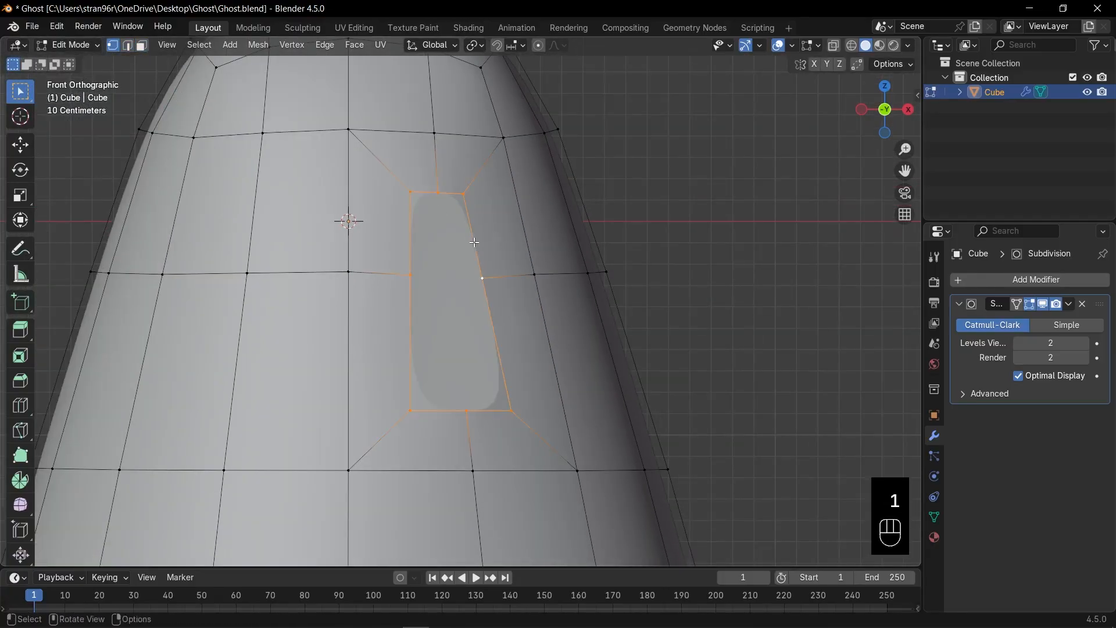
key(g)
click(472, 216)
Step: Slide the right eye hole's two lower corner vertices up along its side edges to taper the bottom to a point
click(410, 384)
key(g)
key(g)
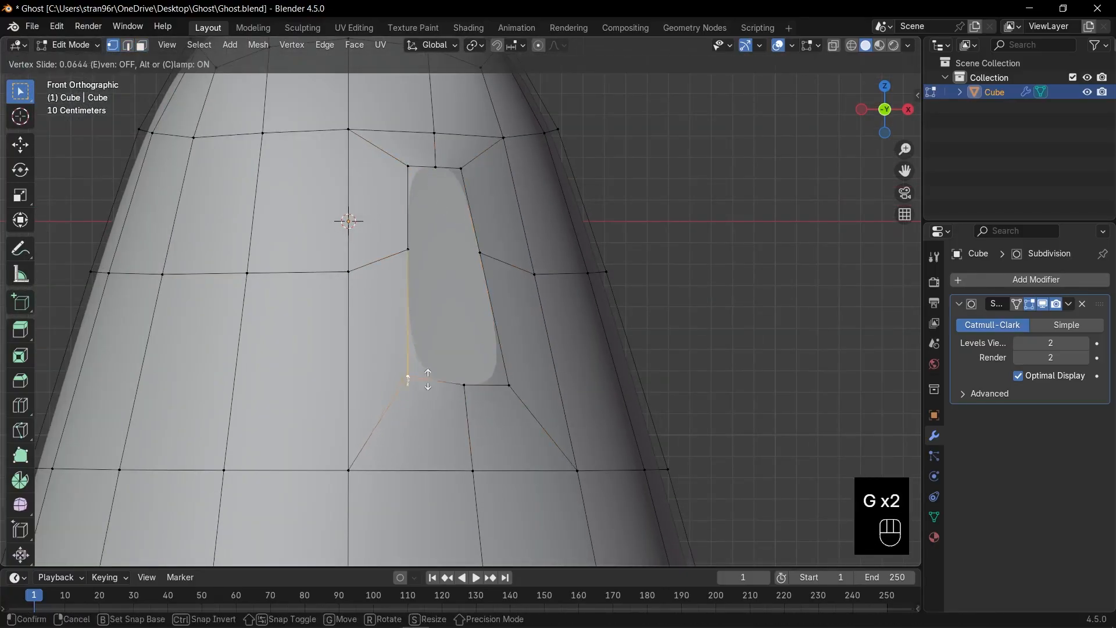
click(418, 317)
click(507, 382)
key(g)
key(g)
click(488, 319)
Step: Slide the right eye hole's two middle side vertices outward to widen the opening
click(409, 250)
key(g)
key(g)
click(387, 257)
click(481, 253)
key(g)
key(g)
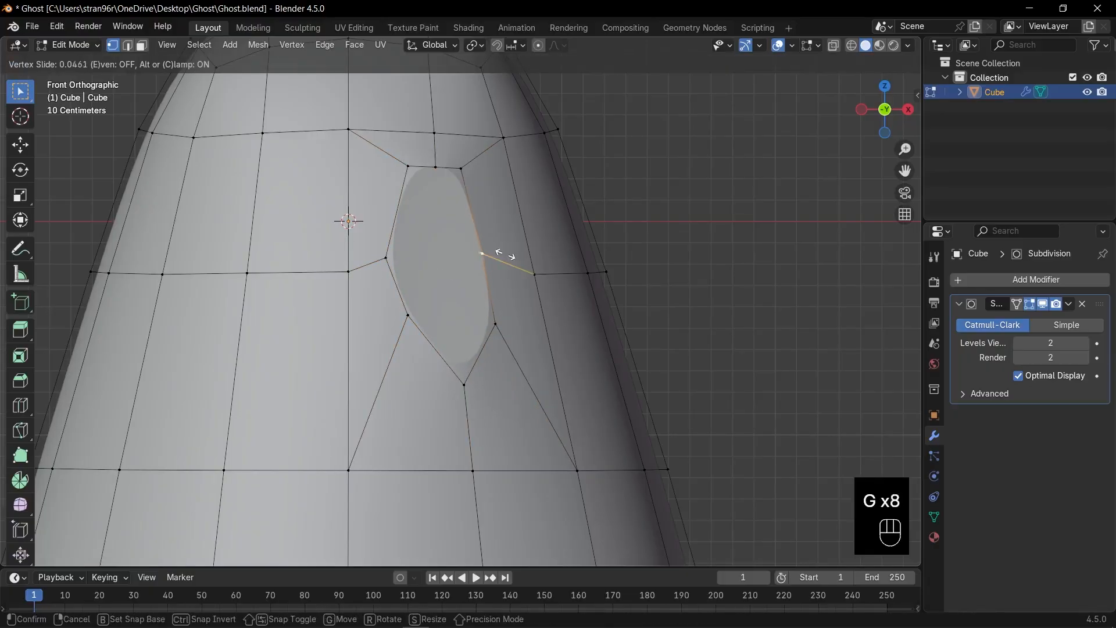
click(498, 254)
Step: Slide the right eye hole's two upper corner vertices along their edges to round off the top
click(410, 168)
key(g)
key(g)
click(464, 171)
key(g)
key(g)
click(480, 184)
click(405, 182)
key(g)
key(g)
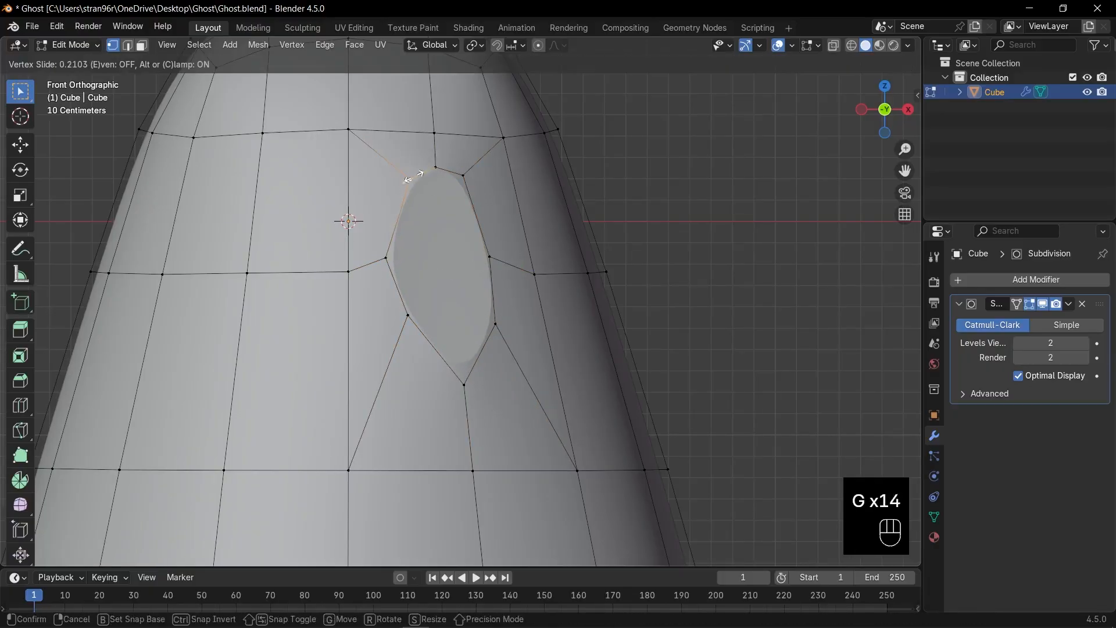
click(414, 177)
Step: Inset the four matching faces on the left side of the head by a thin margin and delete the inner faces
key(Tab)
scroll(367, 292, down, 3)
key(Tab)
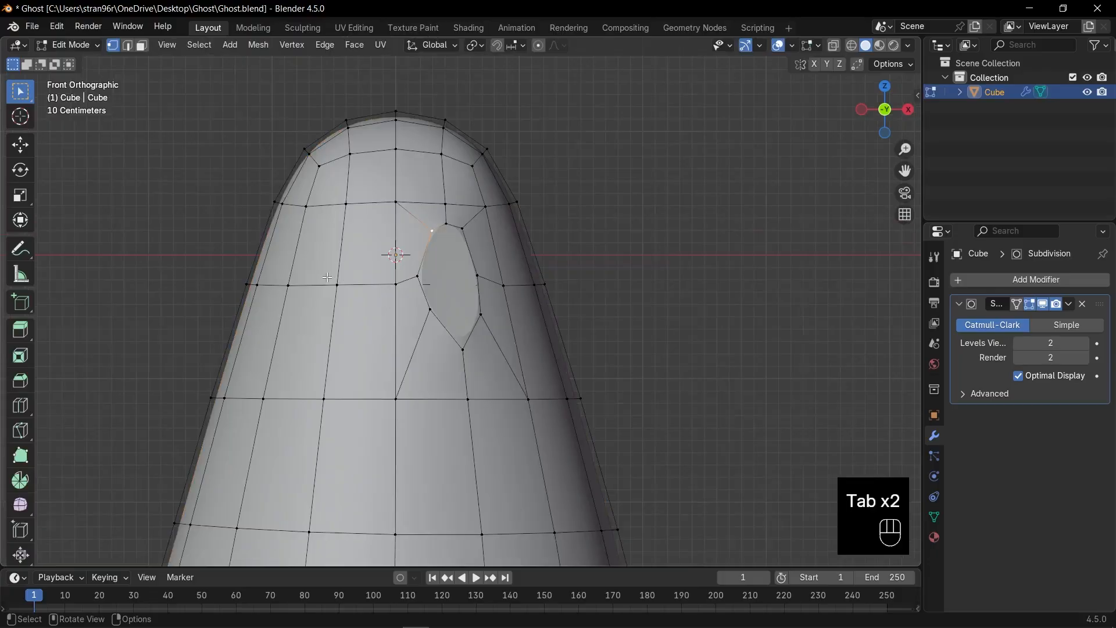
key(3)
drag(327, 278, 348, 295)
key(i)
click(554, 361)
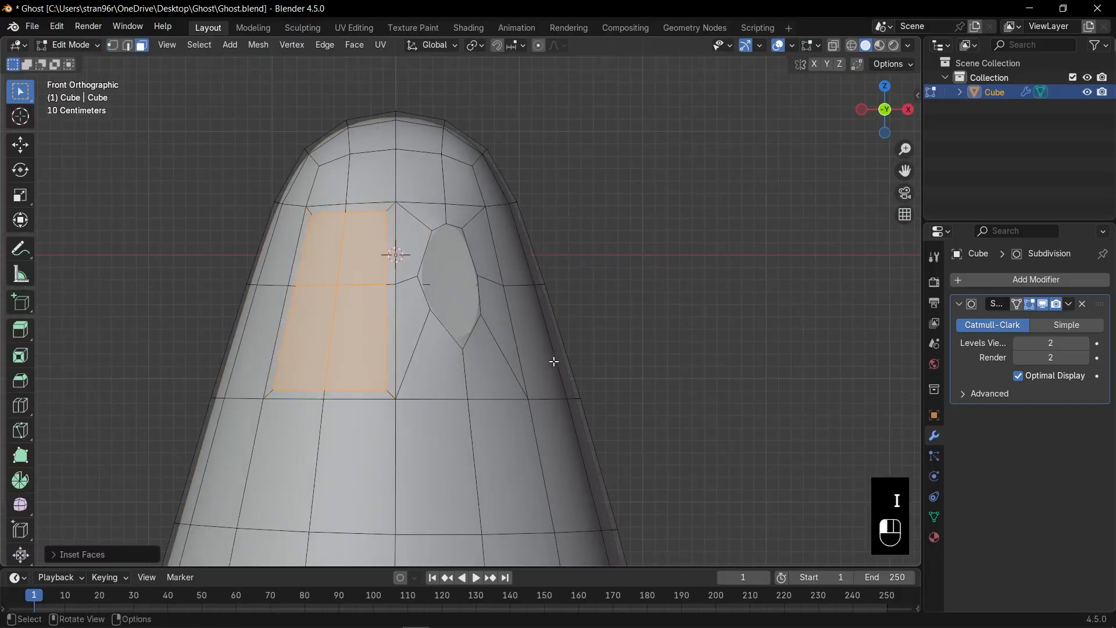
key(x)
click(343, 298)
Step: Slide the left eye hole's two upper corner vertices inward and down to round its top
key(1)
click(378, 211)
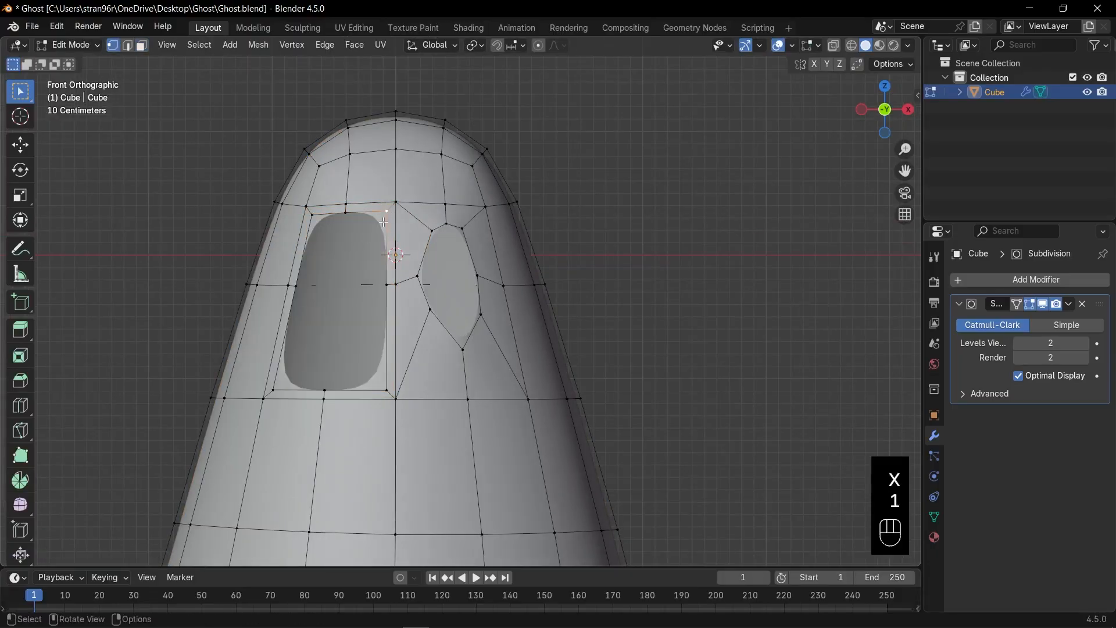
key(g)
key(g)
click(363, 228)
key(g)
key(g)
click(356, 229)
click(313, 217)
key(g)
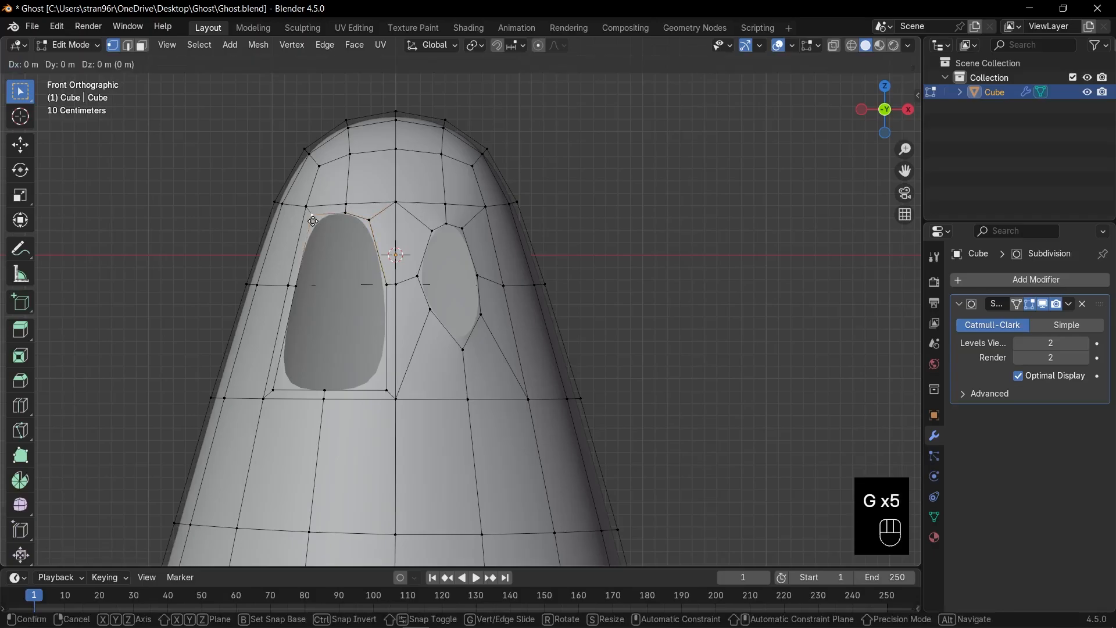
key(g)
click(321, 222)
key(g)
key(g)
click(316, 241)
Step: Slide the left eye hole's two lower corner vertices inward and up to form an oval bottom
click(380, 394)
key(g)
key(g)
click(347, 393)
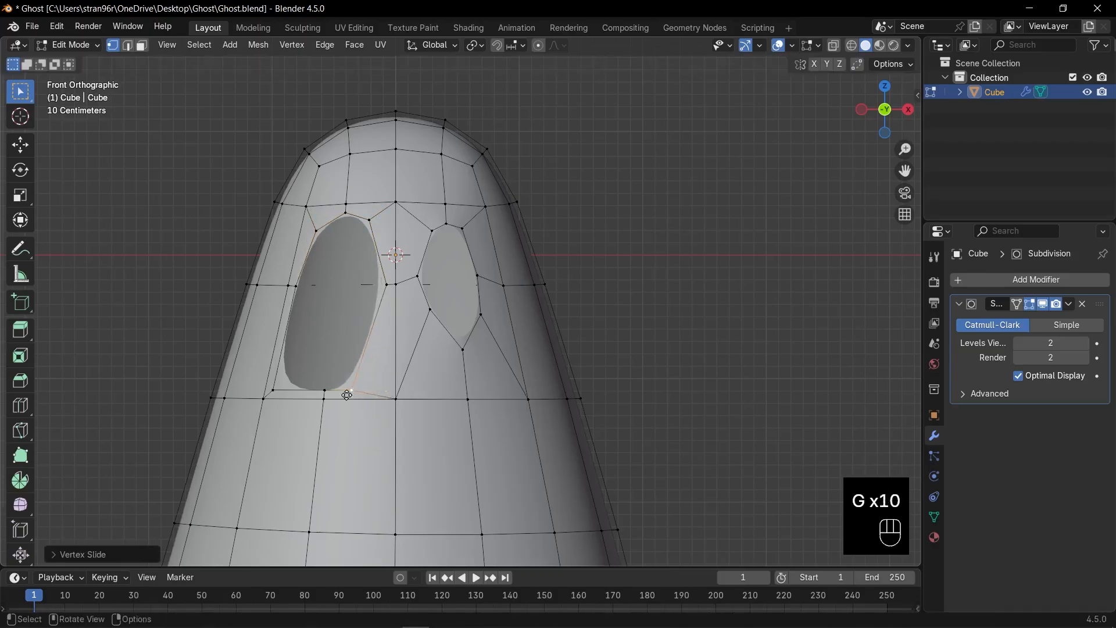
key(g)
key(g)
click(351, 371)
click(281, 387)
key(g)
key(g)
click(297, 353)
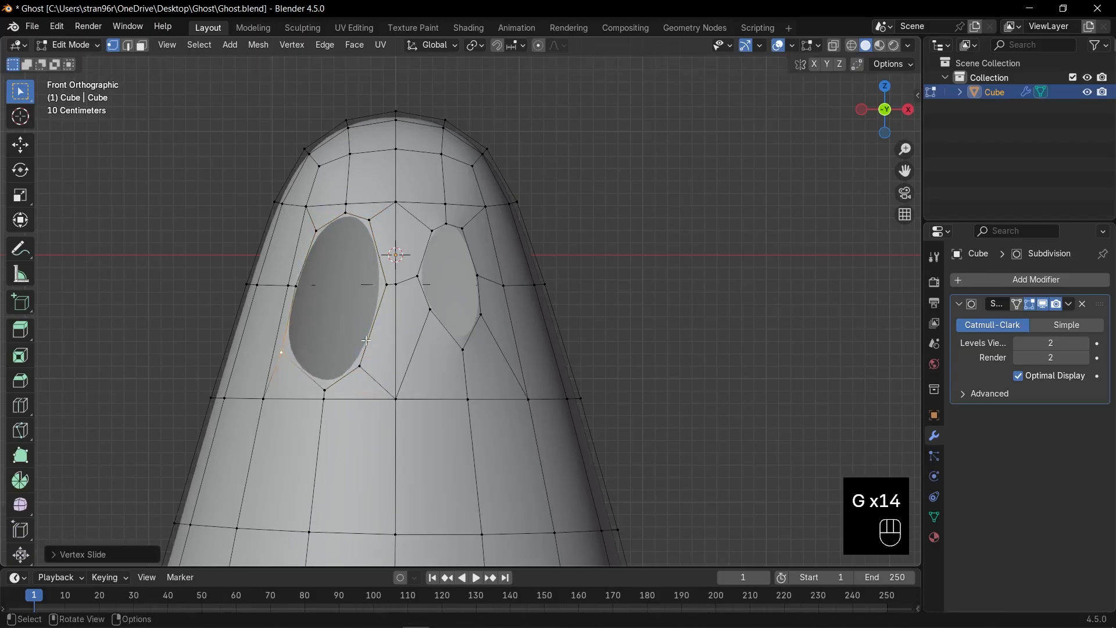
Step: Slide the vertices of the smaller, pointed eye hole along their edges to reshape it into a rounded oval
key(s)
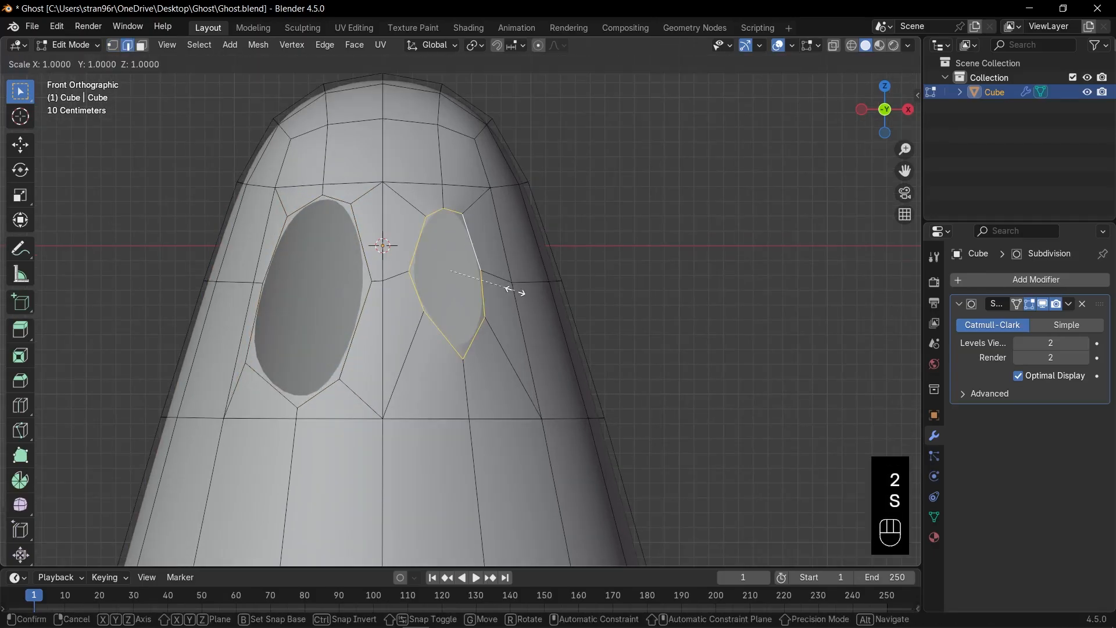
key(Escape)
key(g)
key(g)
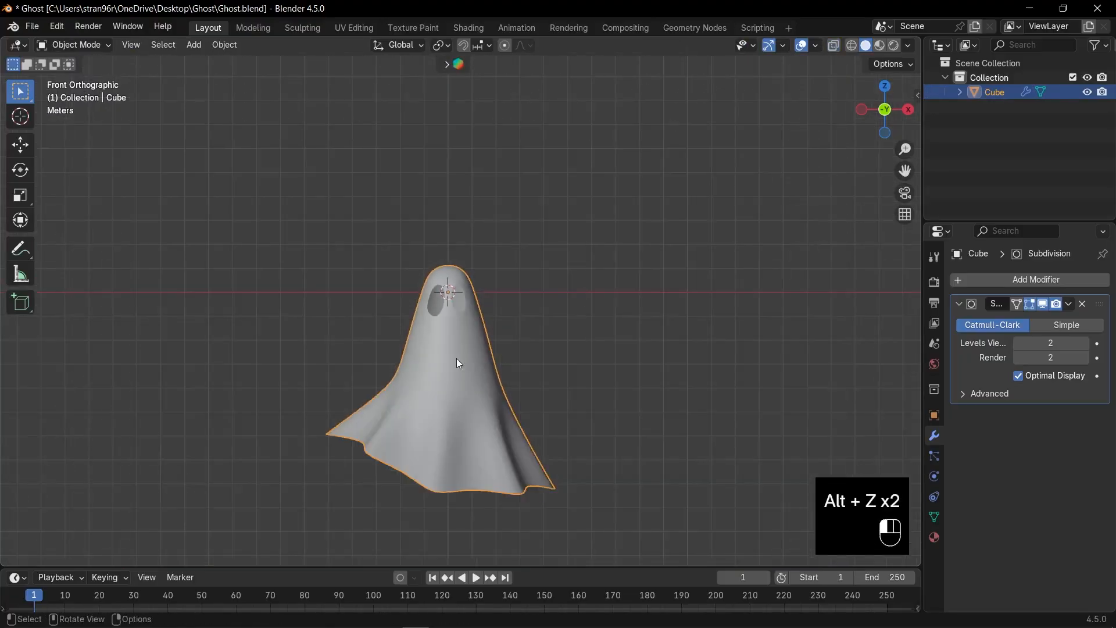
Step: Add a Solidify modifier to the ghost and place it above the Subdivision modifier in the stack
scroll(459, 363, up, 3)
click(959, 304)
click(979, 282)
text(so)
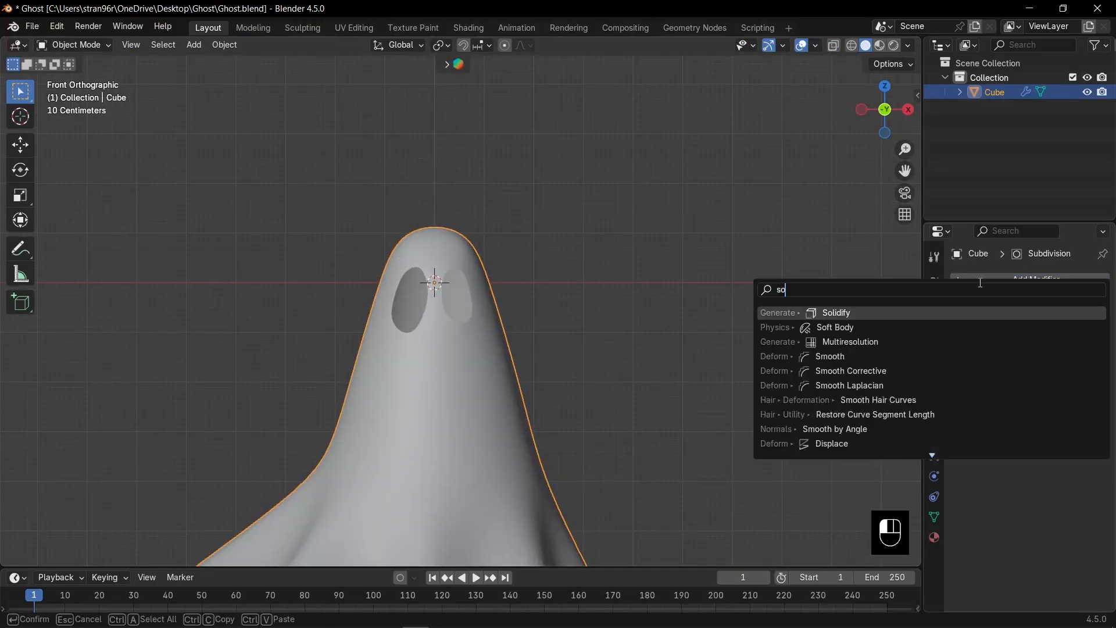
key(Return)
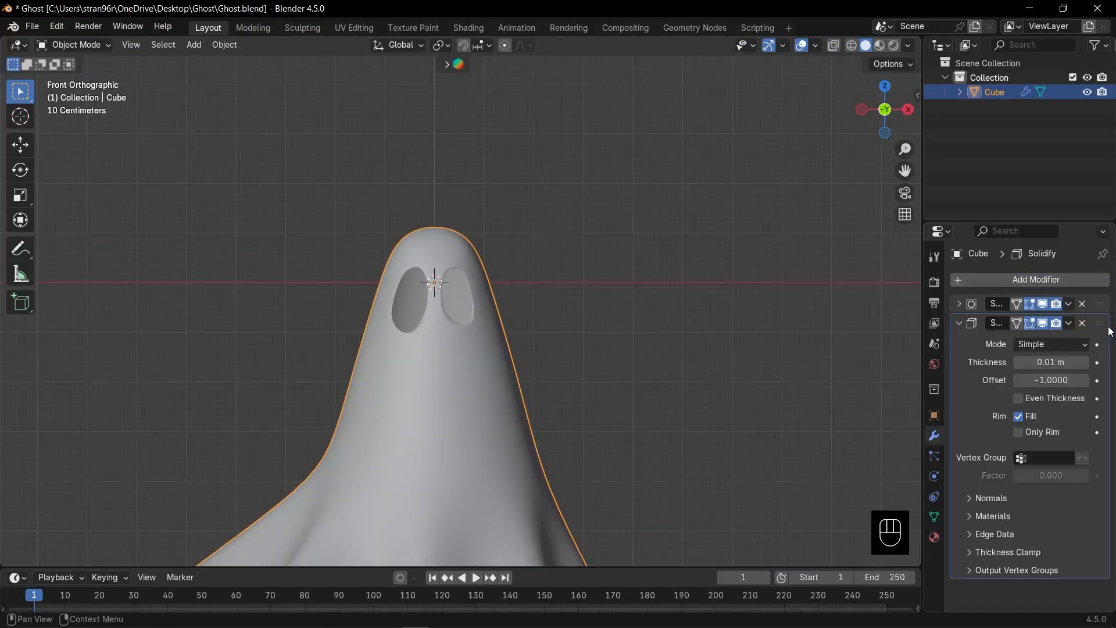
drag(1100, 323, 1107, 300)
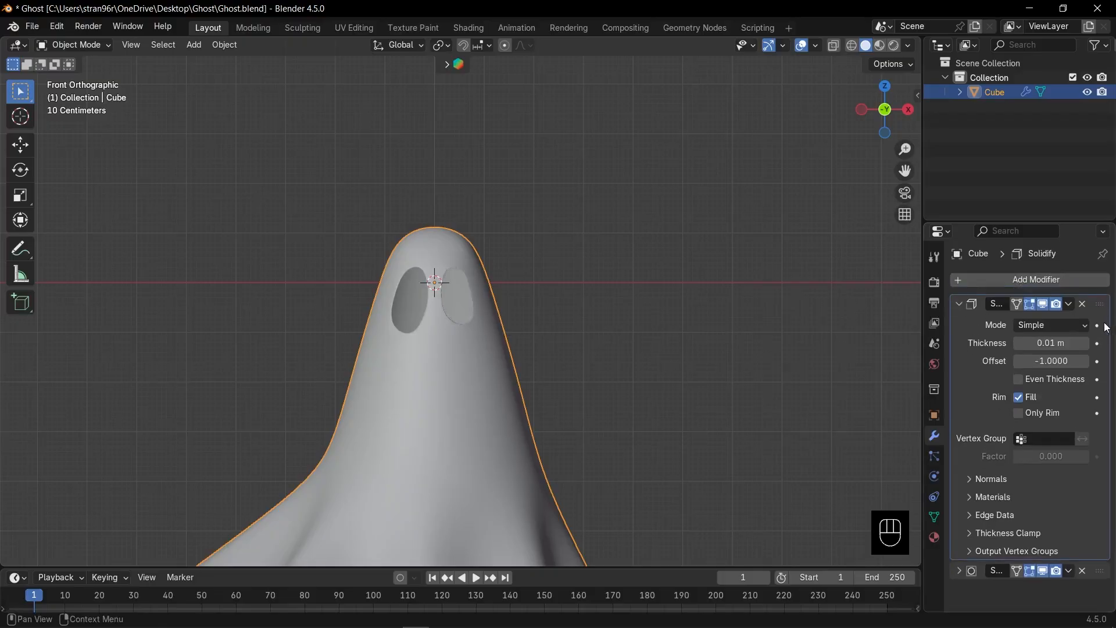
Step: Set the Solidify thickness to 0.15 m and check the thickened eye rims from the front
click(1085, 344)
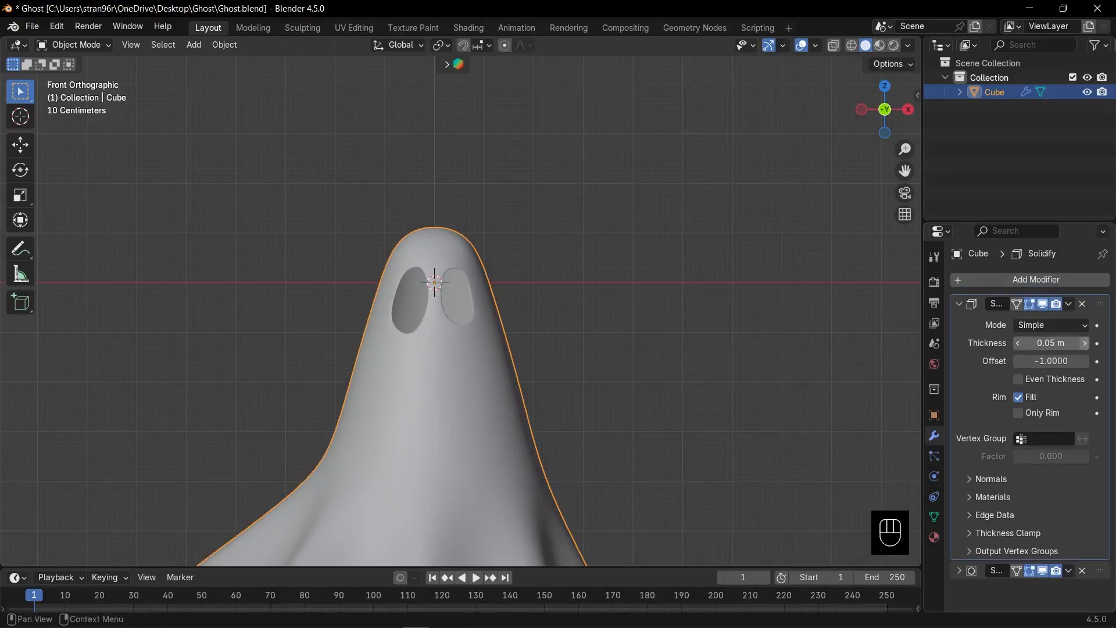
drag(1085, 343, 1088, 343)
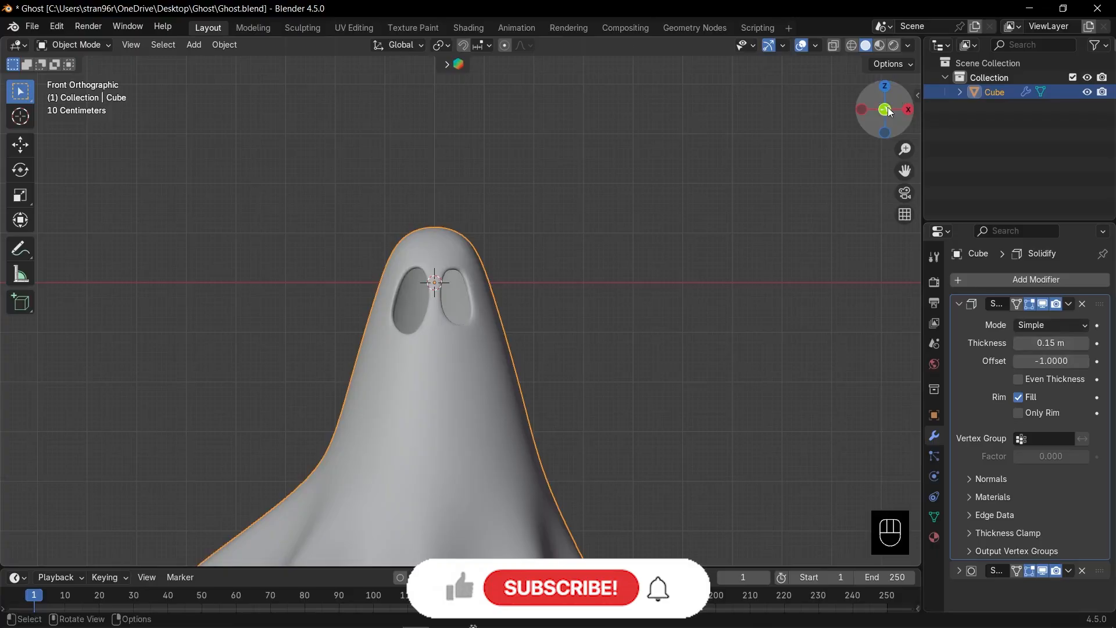
drag(878, 104, 510, 180)
key(KP_1)
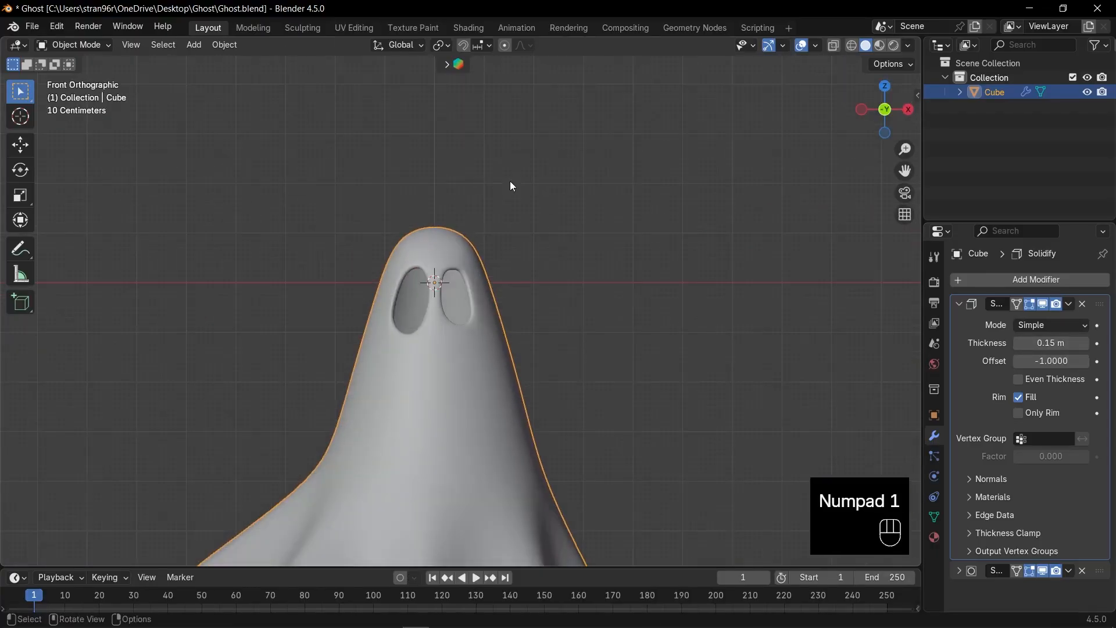
scroll(471, 253, up, 4)
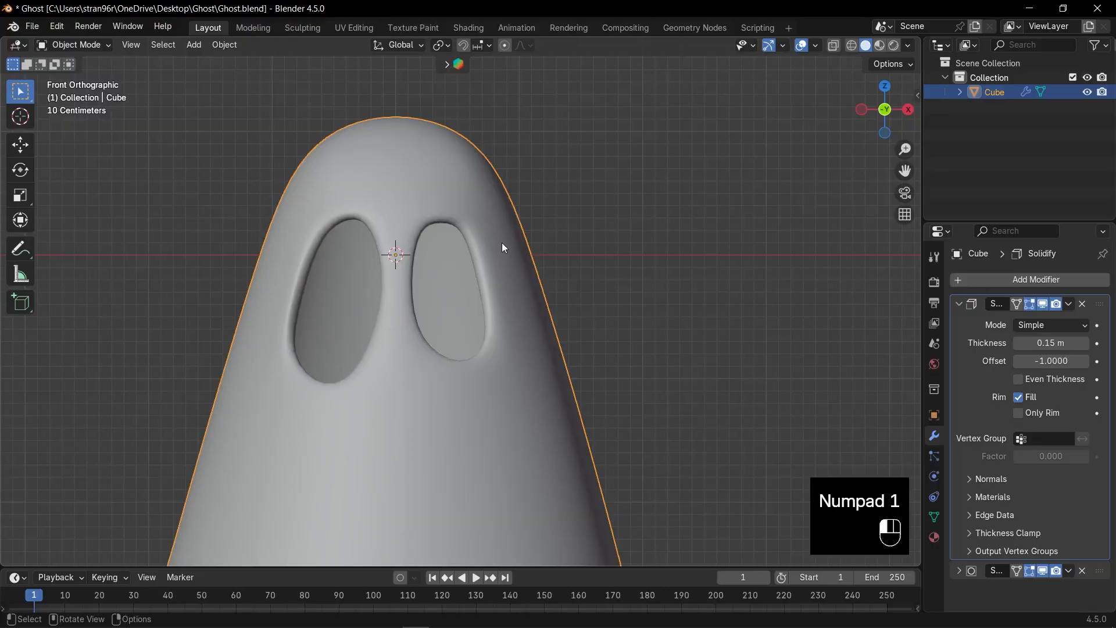
scroll(523, 256, down, 7)
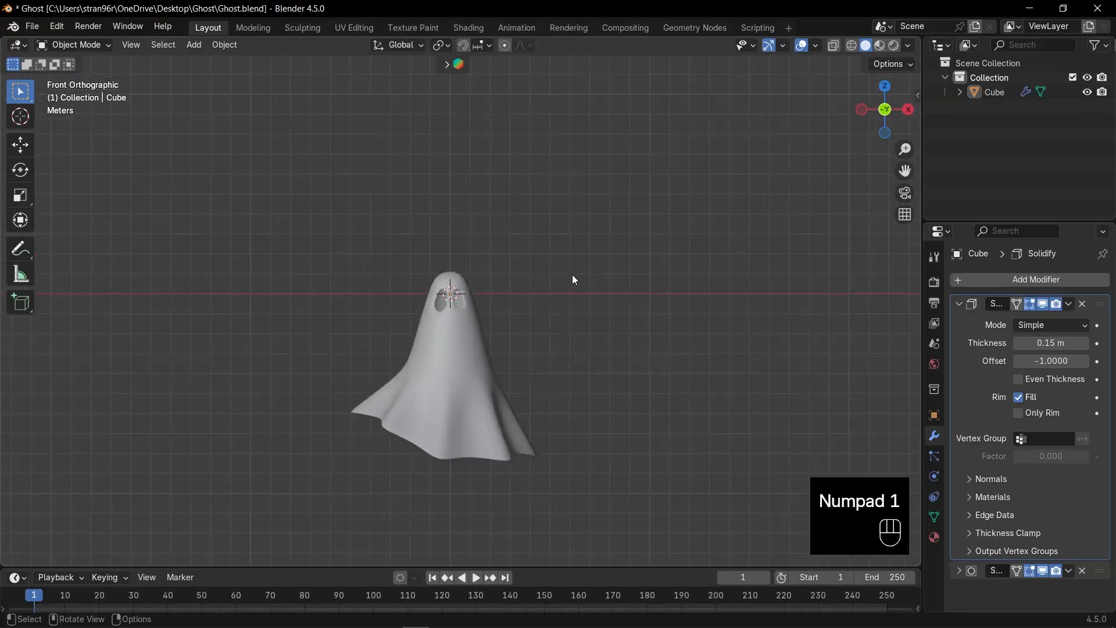
Step: Add a cube and move it straight up along Z until it sits just above the ghost's head
click(571, 275)
key(shift+a)
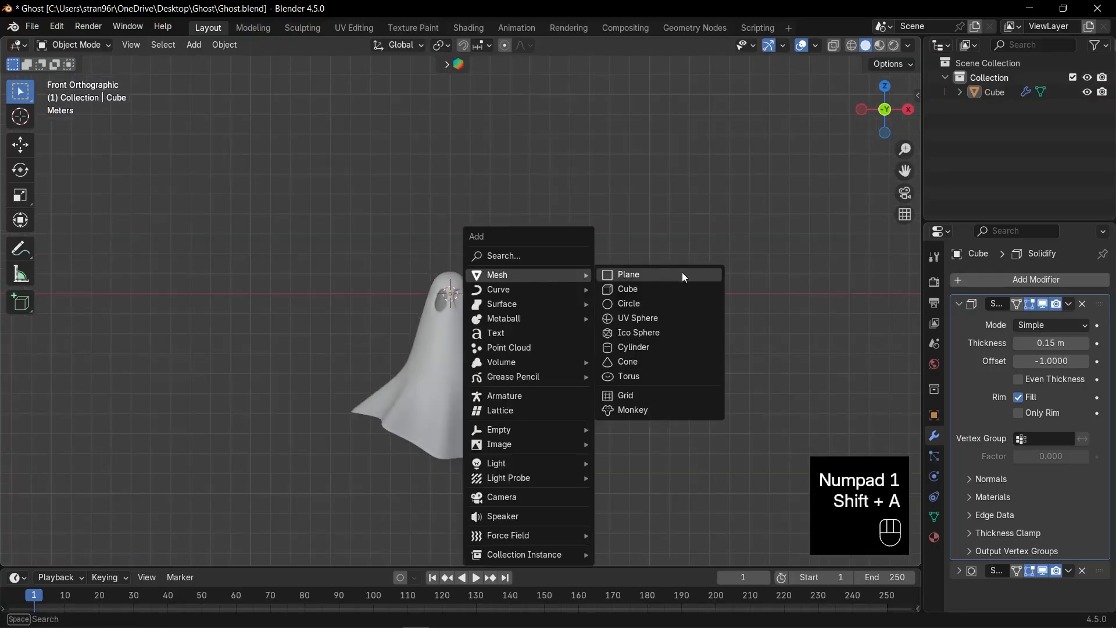
click(640, 289)
scroll(534, 301, up, 4)
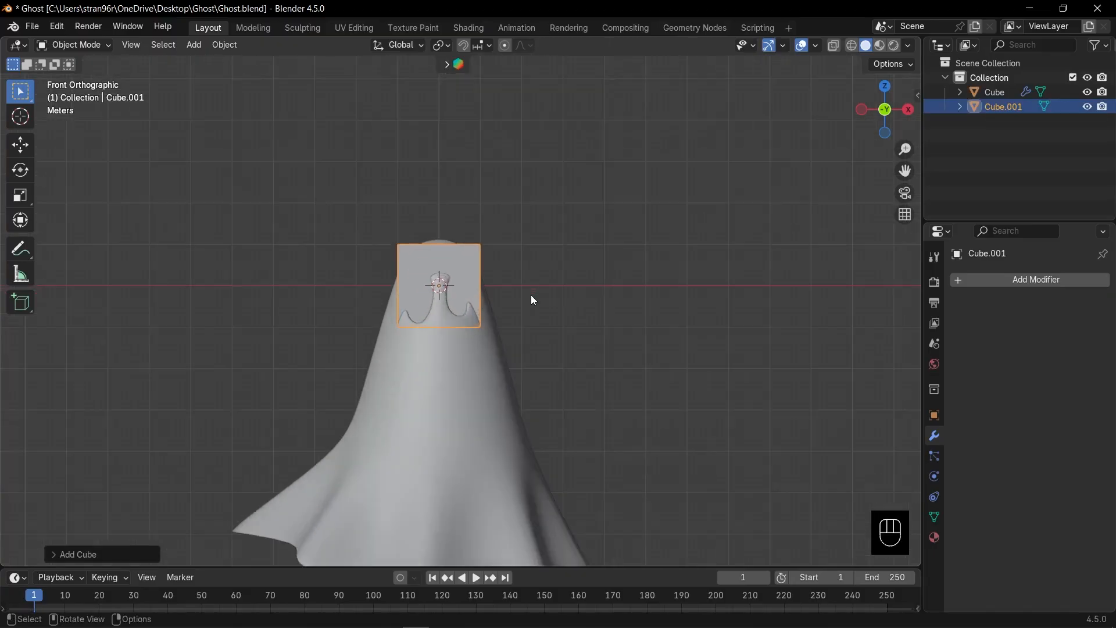
key(g)
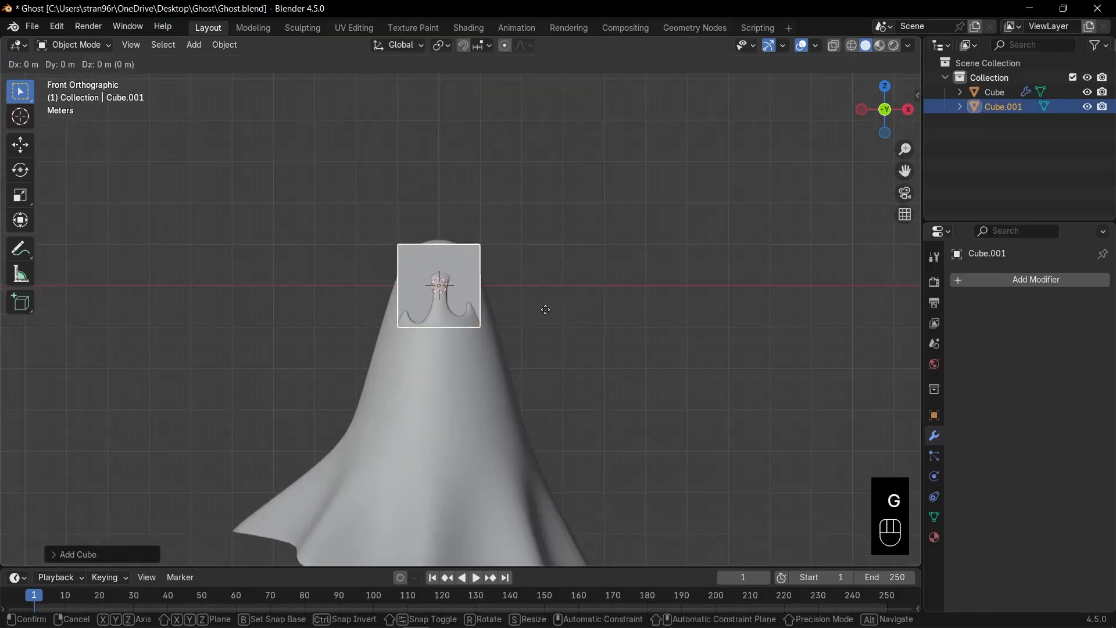
key(z)
click(553, 207)
Step: Delete the bottom face of the new cube above the head
drag(886, 111, 867, 125)
key(Tab)
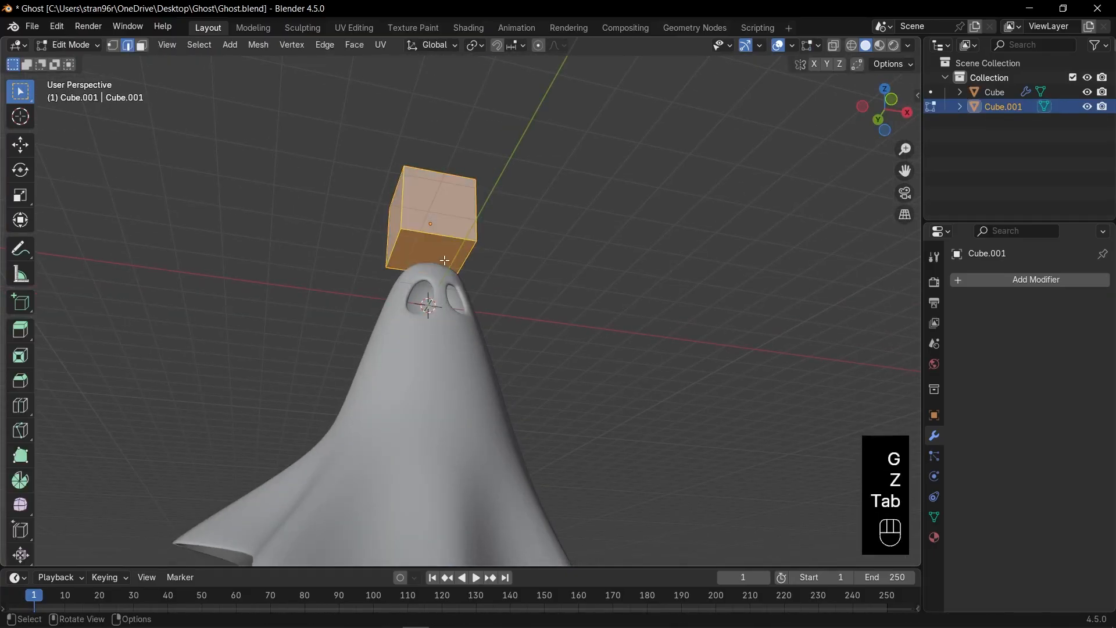
key(3)
key(x)
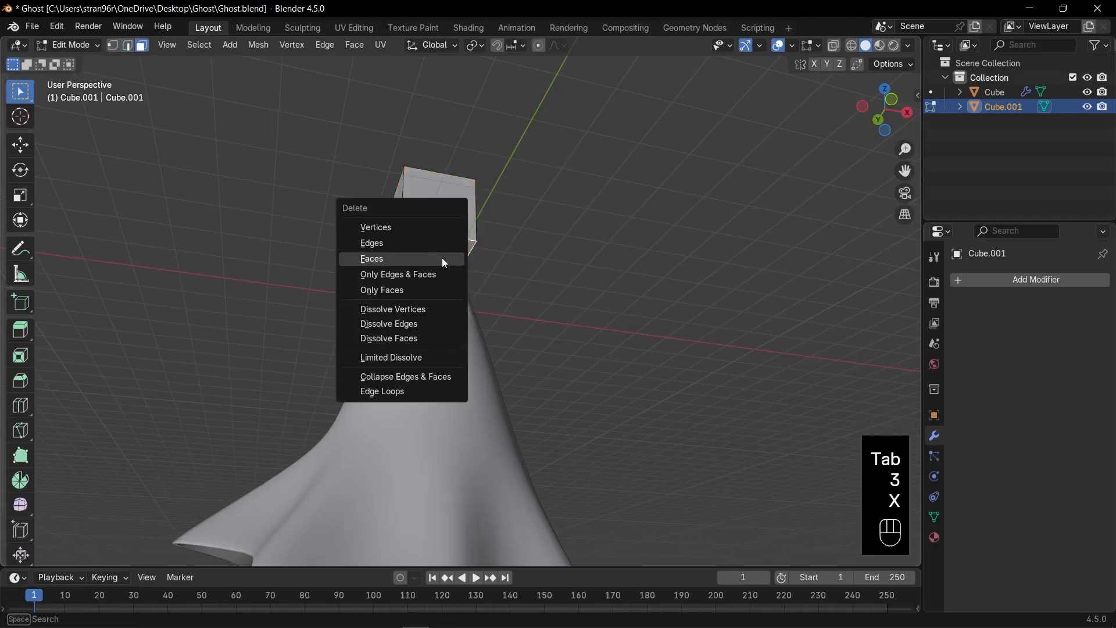
click(443, 259)
key(KP_1)
key(Tab)
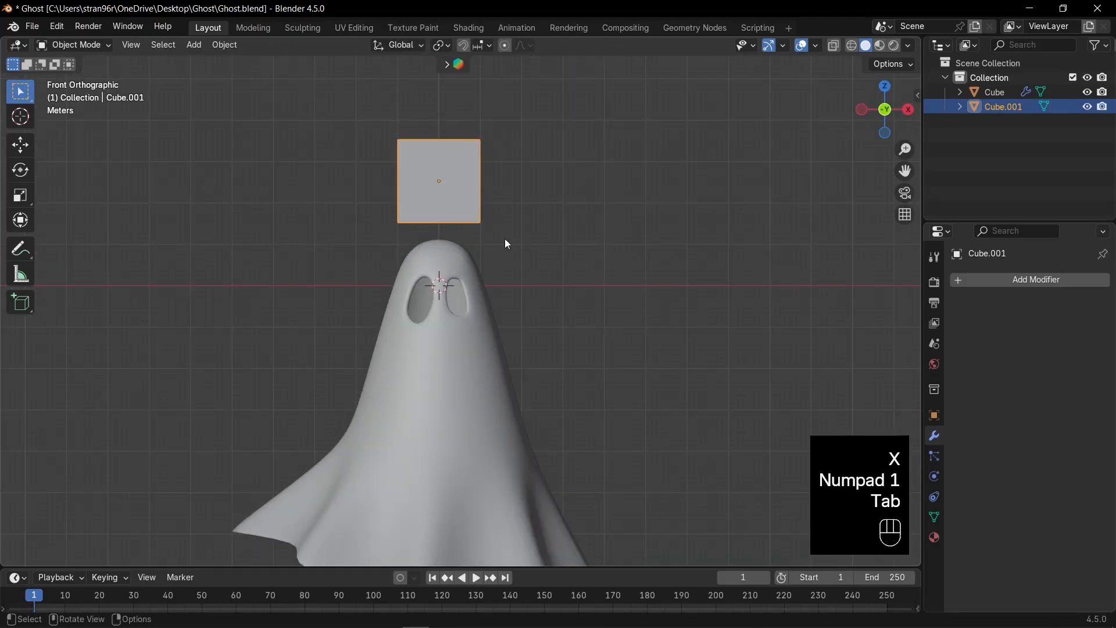
Step: Give the open cube a level 1 Subdivision modifier and cut a horizontal edge loop around its middle
key(ctrl+1)
drag(905, 170, 872, 259)
scroll(477, 259, up, 3)
key(Tab)
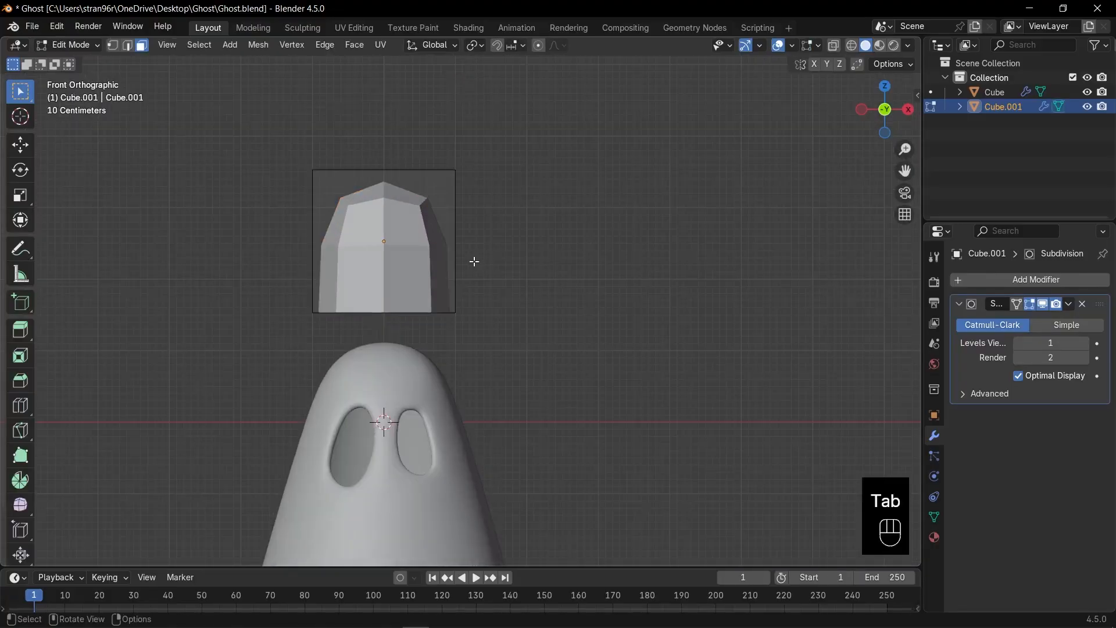
key(ctrl+r)
click(449, 255)
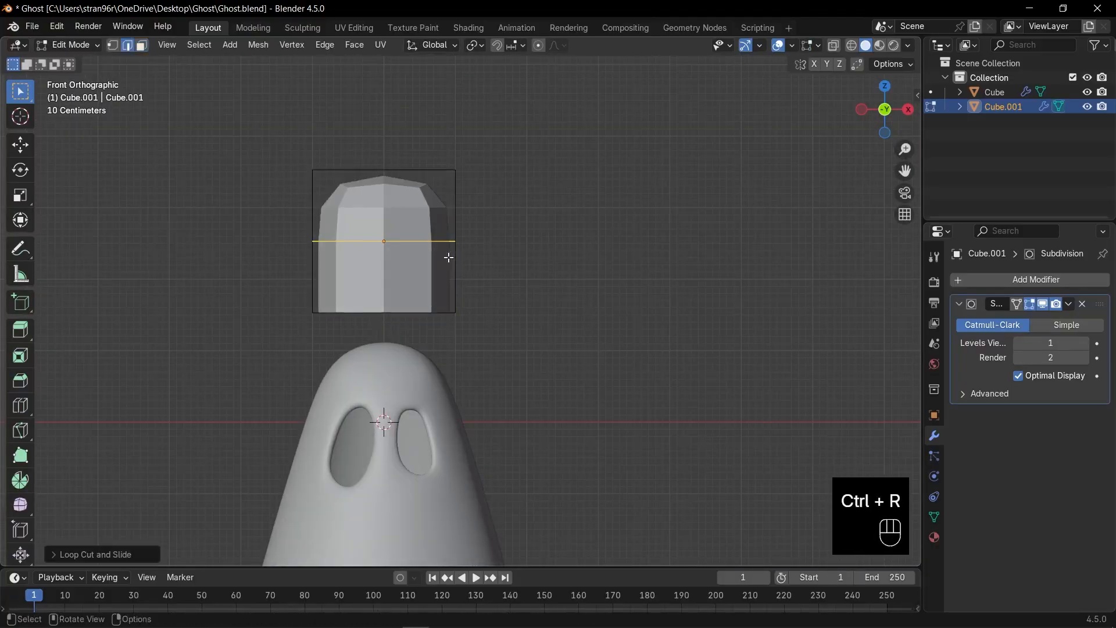
Step: Scale the cube's bottom vertices far outward and raise them along Z to form a wide, nearly flat hat brim
key(1)
key(alt+z)
drag(236, 278, 459, 345)
key(s)
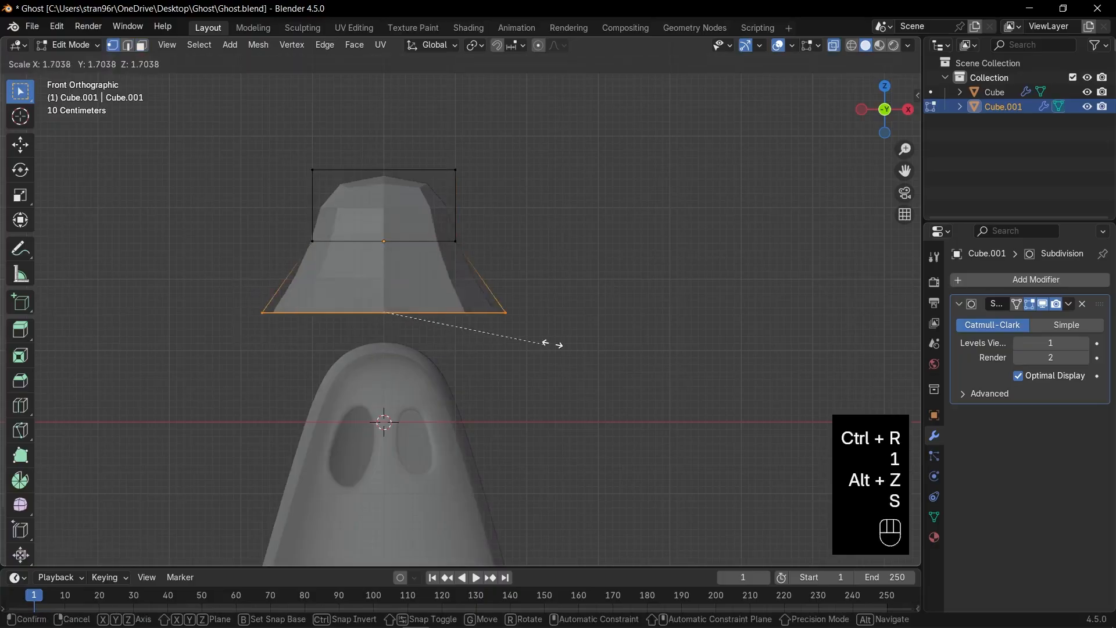
click(637, 330)
key(z)
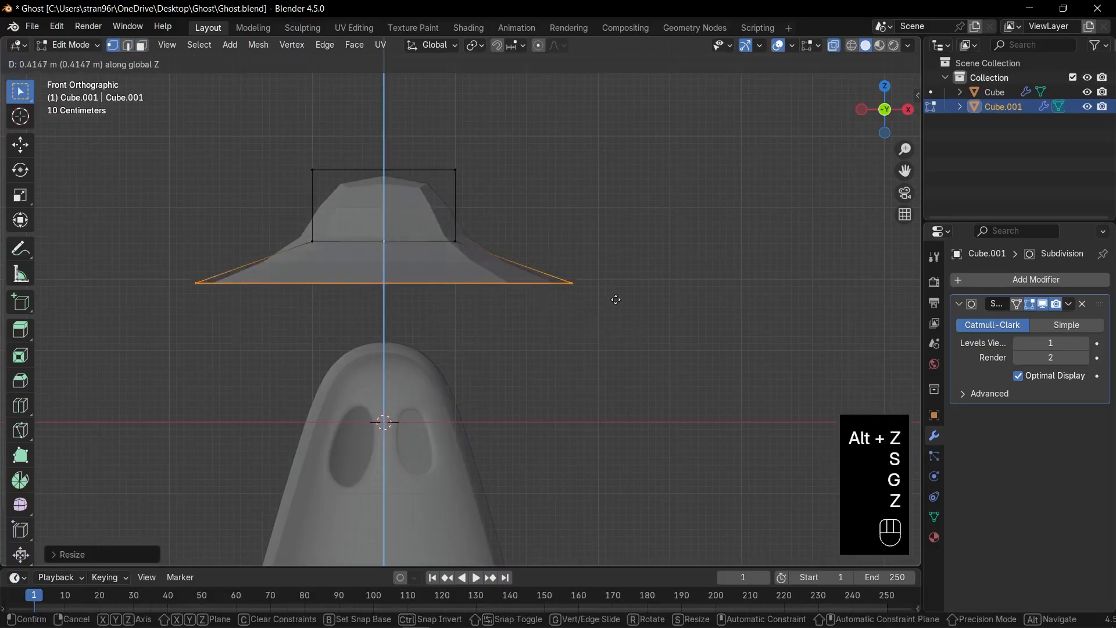
click(619, 291)
key(s)
click(628, 290)
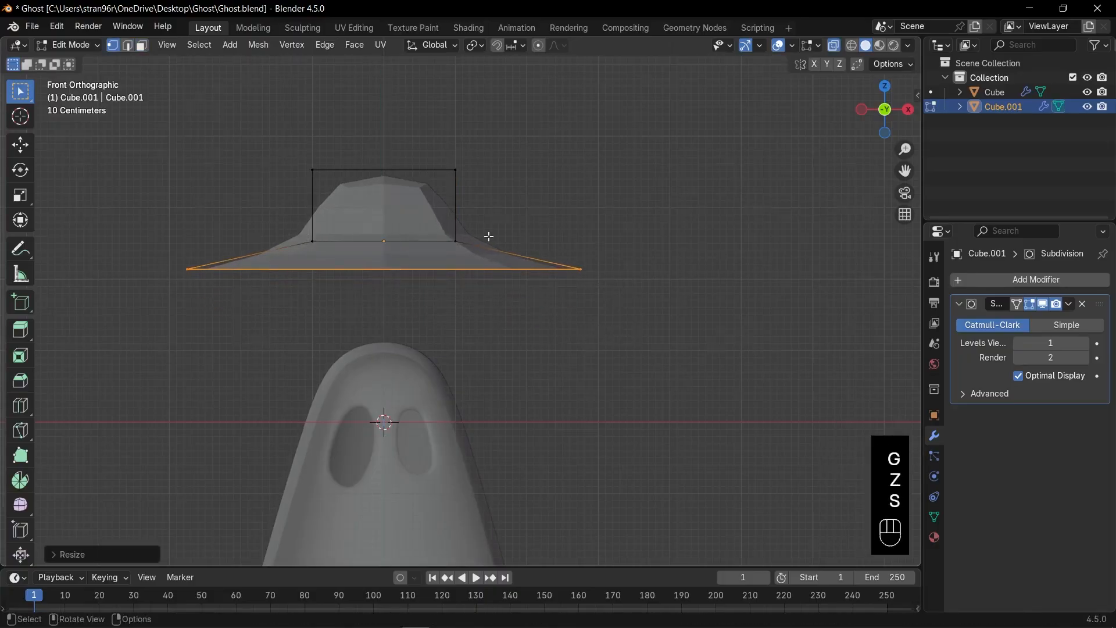
Step: Tilt the hat's top vertices slightly toward the back in the right side view
scroll(489, 247, down, 2)
drag(304, 184, 506, 227)
key(KP_3)
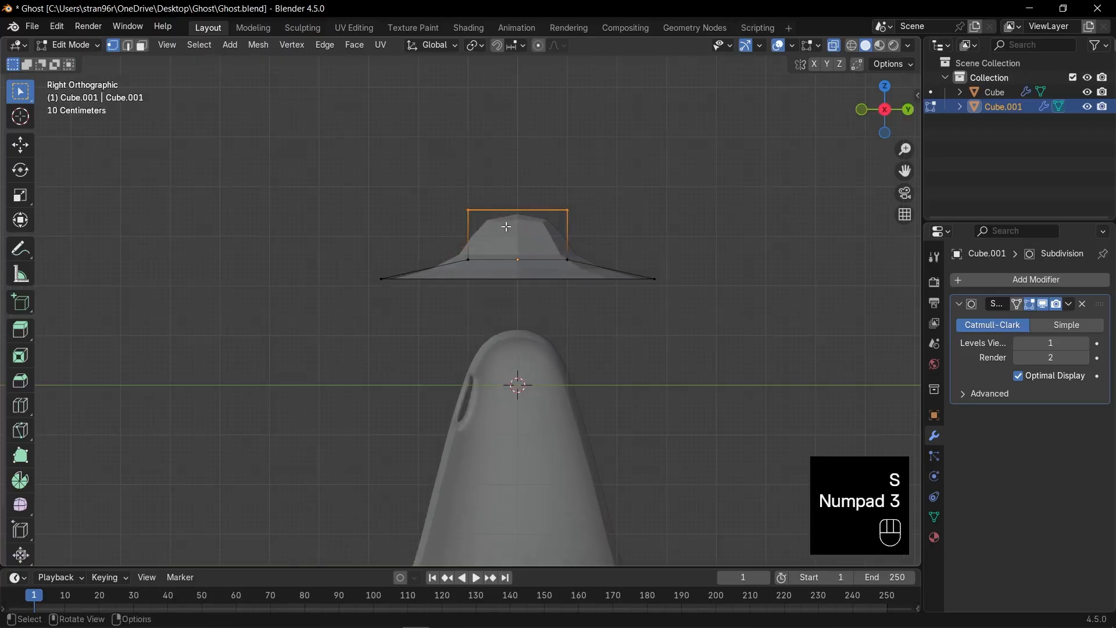
scroll(565, 220, down, 1)
key(r)
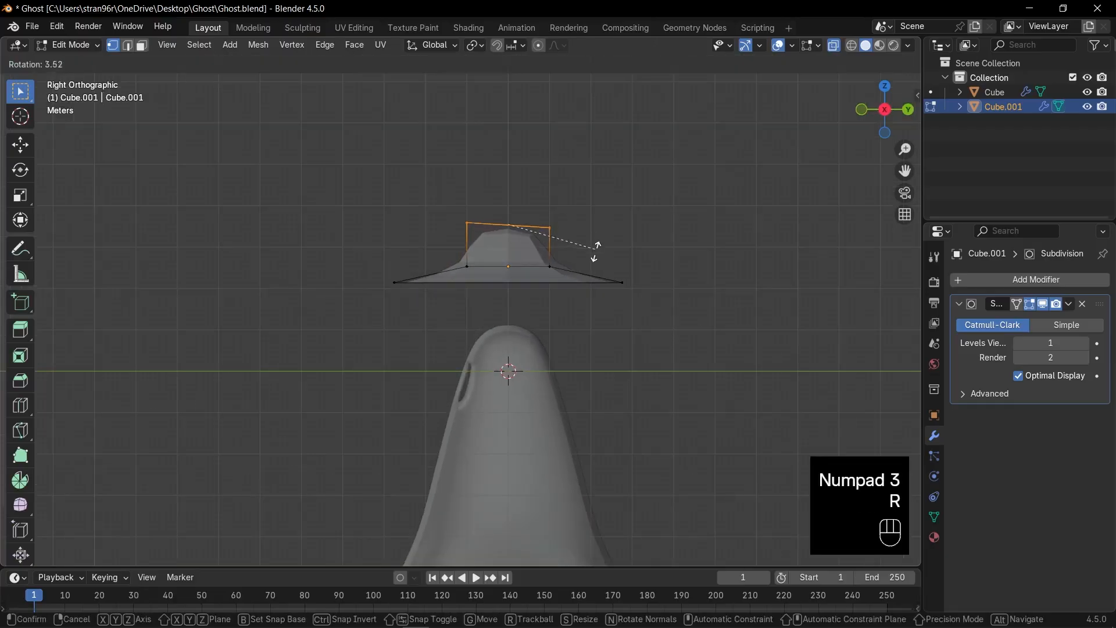
click(599, 255)
Step: Extrude the hat's top upward, shift it backward, rotate it to a steep backward slope and enlarge it
key(KP_Decimal)
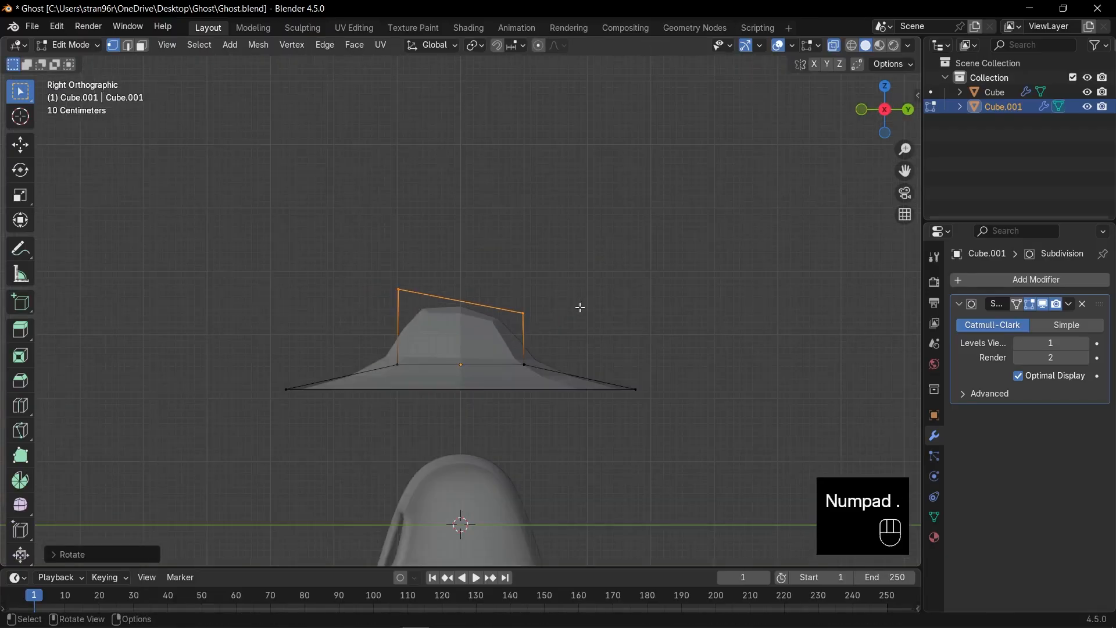
key(e)
click(613, 242)
key(g)
click(621, 245)
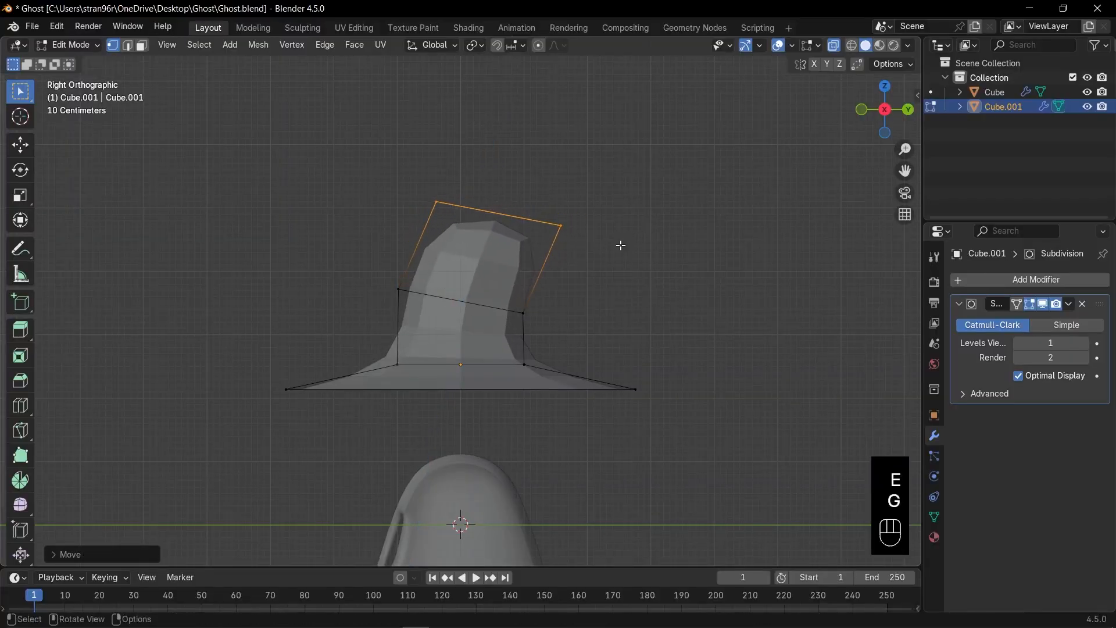
key(r)
click(607, 301)
key(s)
click(667, 330)
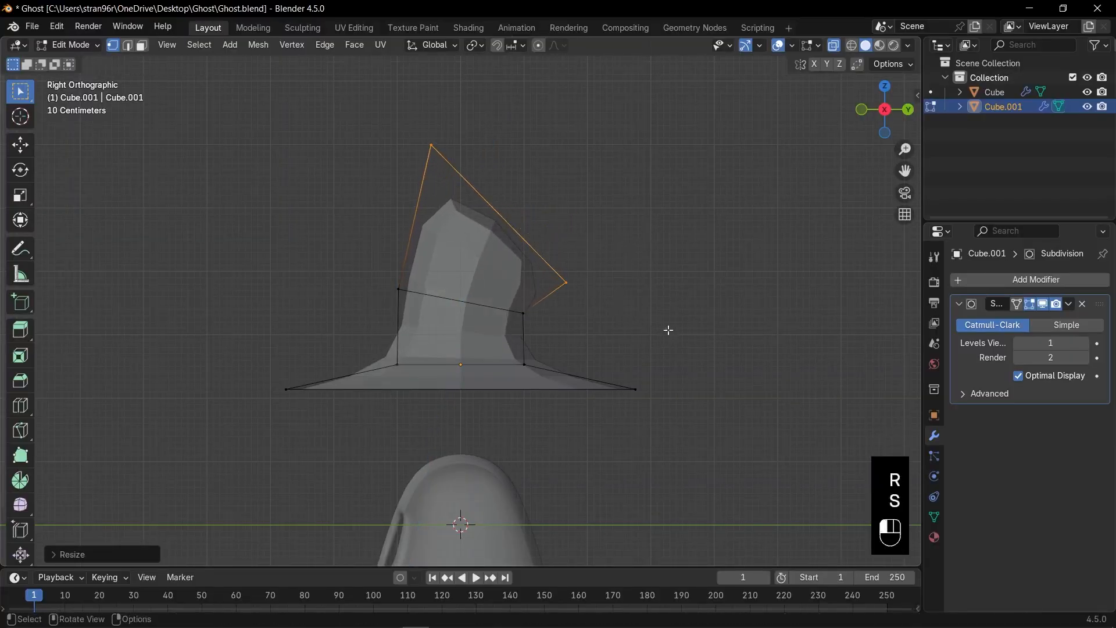
Step: Enlarge the crown's middle edge loop so the hat bulges above the brim
key(2)
alt+click(464, 299)
key(s)
click(614, 340)
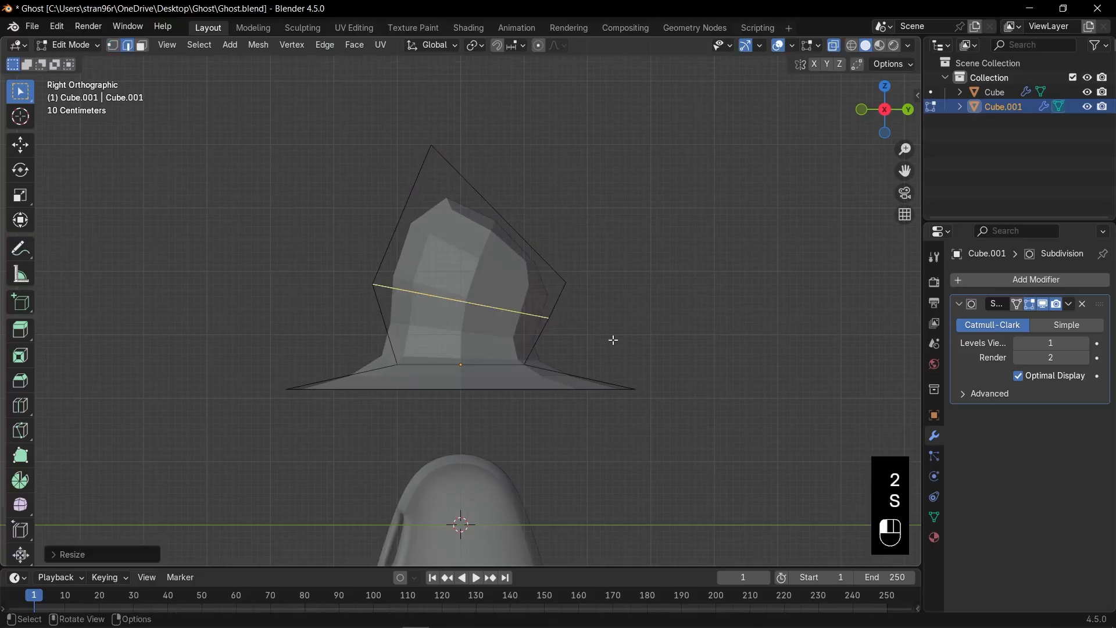
Step: Rotate the hat's sloped top vertices a little further backward, reposition them and scale them up slightly
key(1)
key(alt+z)
key(alt+z)
drag(518, 237, 586, 287)
shift+click(431, 145)
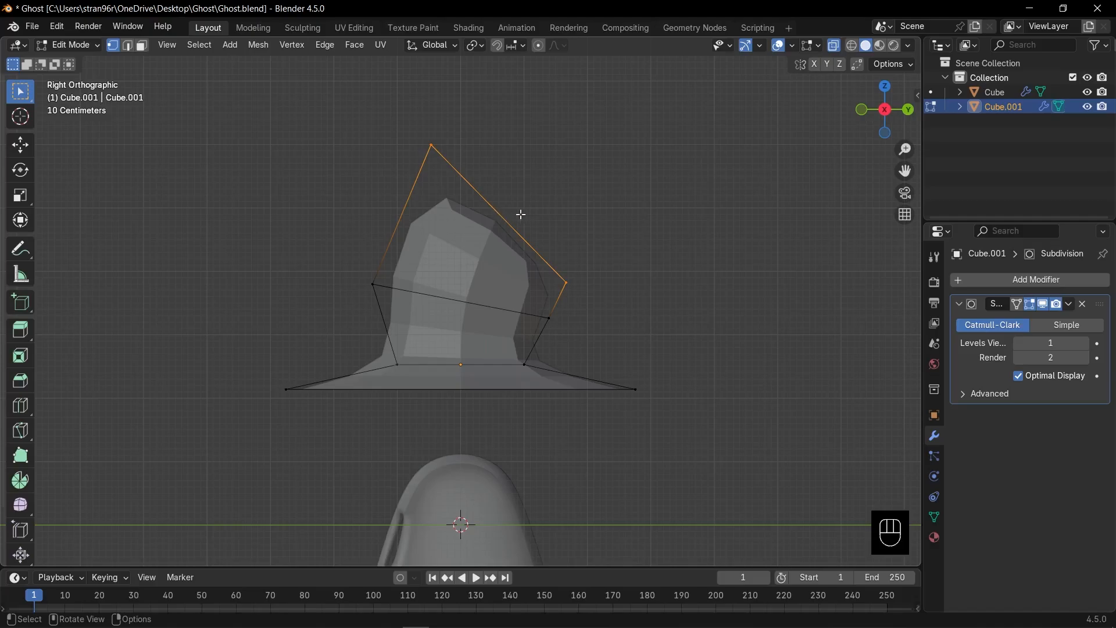
key(r)
click(596, 249)
key(g)
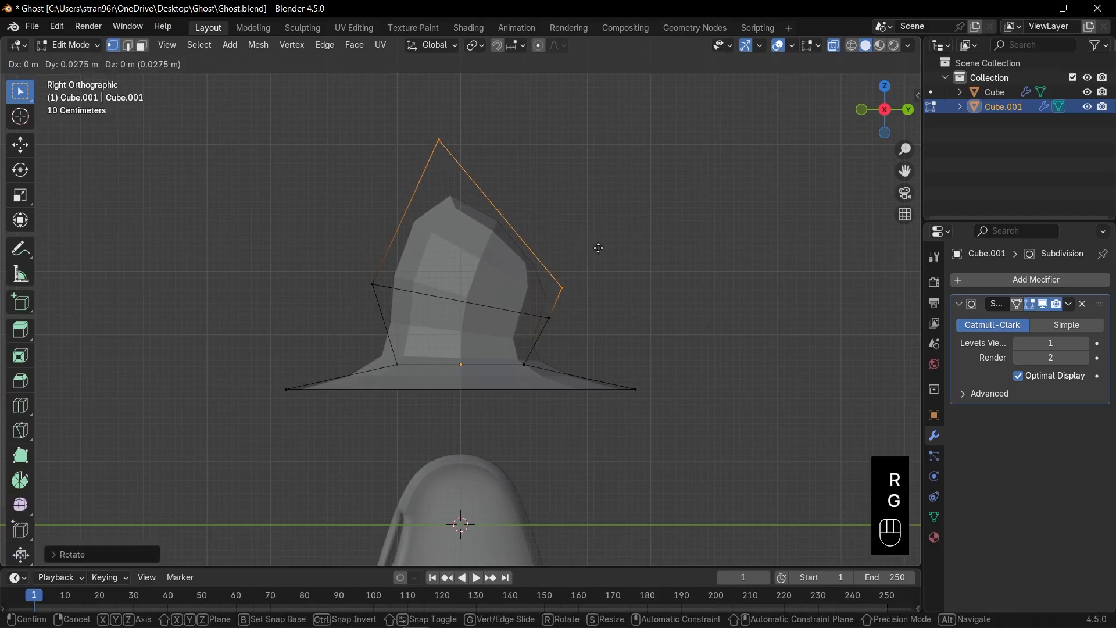
click(599, 248)
key(s)
click(617, 254)
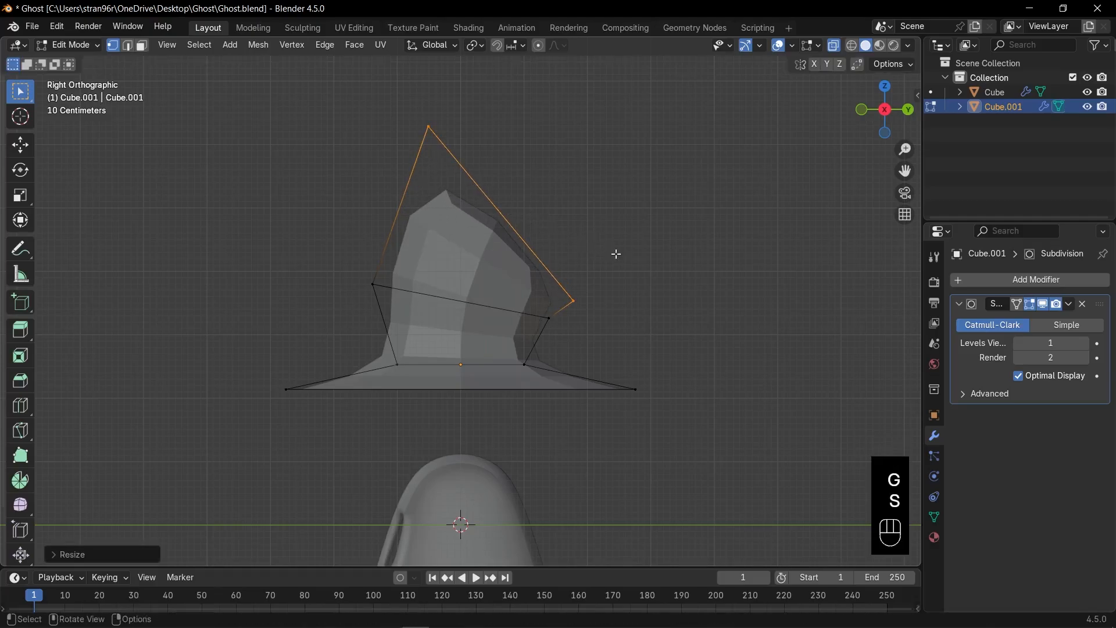
Step: Extrude the sloped top toward the back, rotate the new end nearly upright and shrink it to about half size
key(e)
click(680, 242)
key(g)
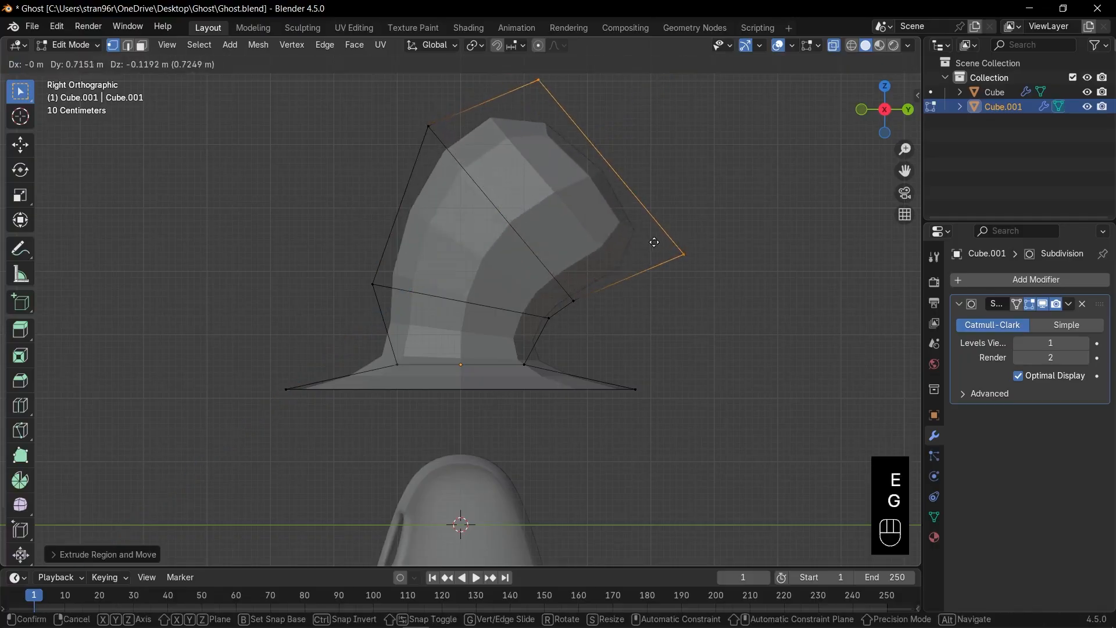
click(724, 247)
key(r)
click(660, 319)
key(s)
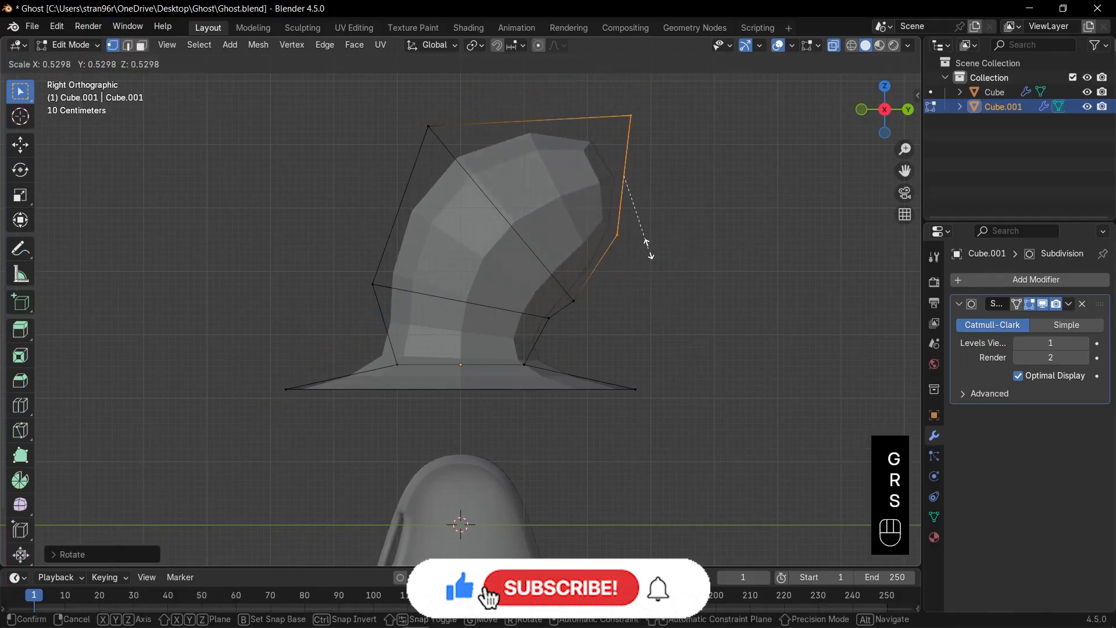
click(651, 256)
key(g)
click(656, 268)
Step: Move the crown's sloped loop up and forward, and enlarge the loop below it and shift it forward
alt+click(521, 242)
scroll(521, 242, down, 2)
key(g)
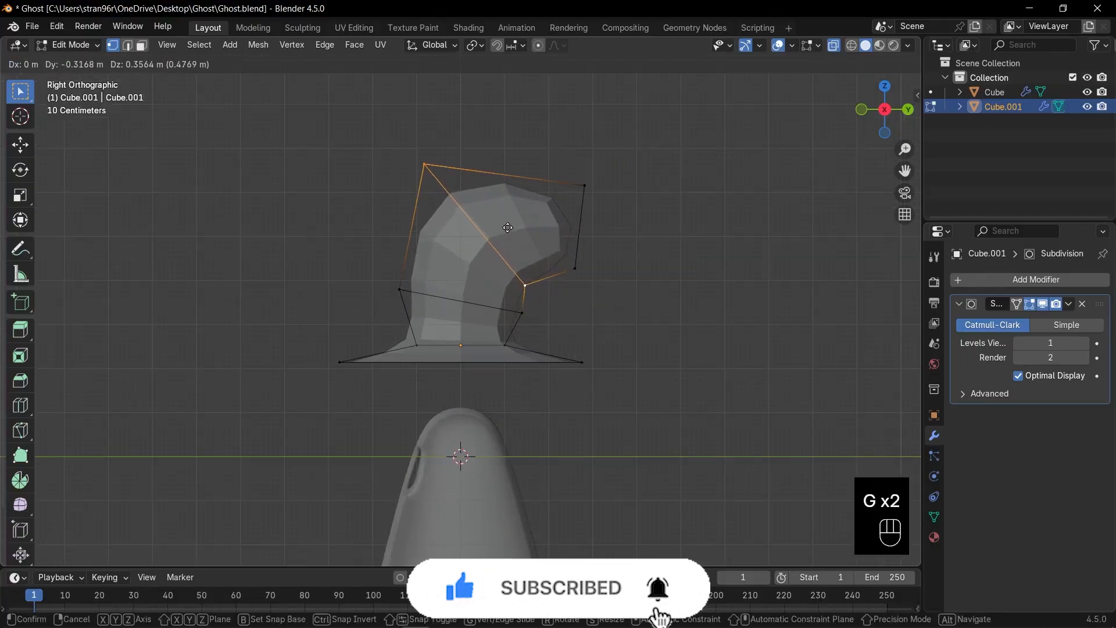
click(500, 226)
alt+click(475, 305)
key(s)
click(570, 337)
key(g)
click(557, 333)
Step: Reposition the vertices at the hat's rear end, tilt them to follow the bend and adjust their size
drag(531, 155, 619, 300)
key(s)
key(g)
key(r)
click(591, 303)
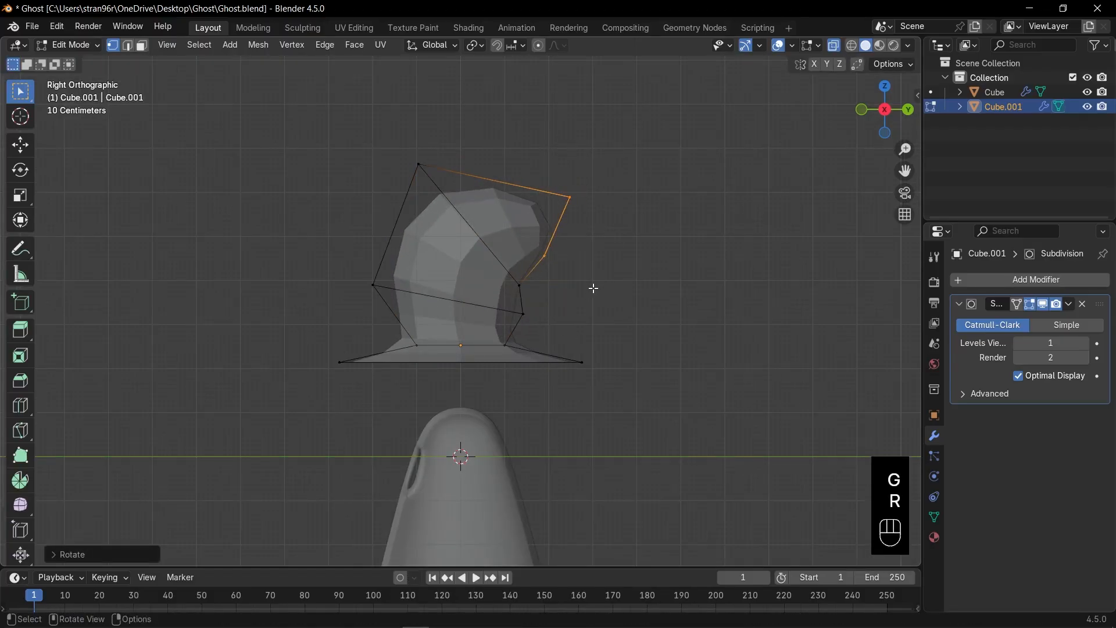
key(s)
click(608, 307)
Step: Extrude the crown's rear end further backward and down, then rotate, shrink and reposition the new end to continue the curve
key(e)
click(658, 299)
key(g)
click(649, 331)
key(r)
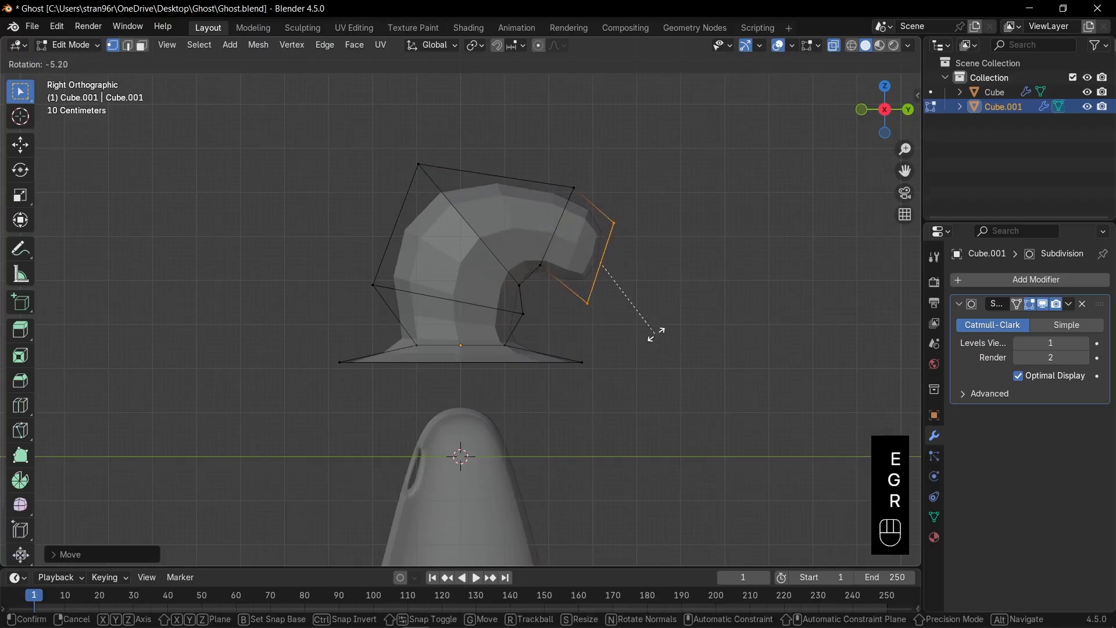
click(664, 325)
key(s)
click(651, 311)
key(g)
click(644, 326)
Step: Extrude another tail segment toward the back, adjust its position and angle, and shrink its end
key(e)
click(700, 355)
key(g)
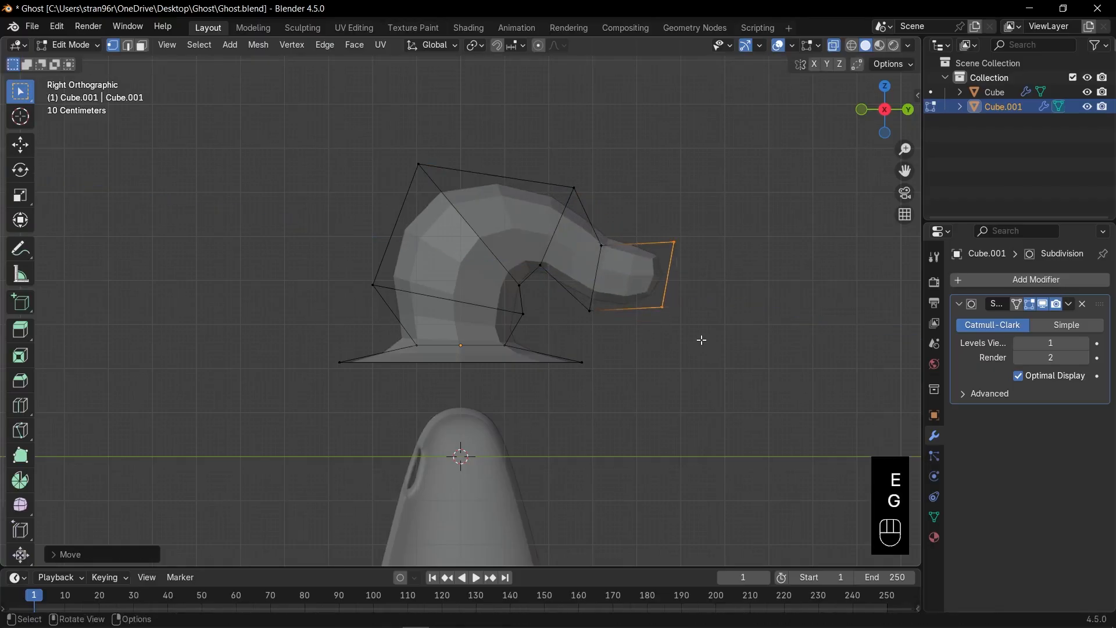
key(r)
key(s)
click(691, 320)
Step: Extrude a thin third tail segment backward, then rotate its end and move it slightly lower
key(e)
click(727, 319)
key(g)
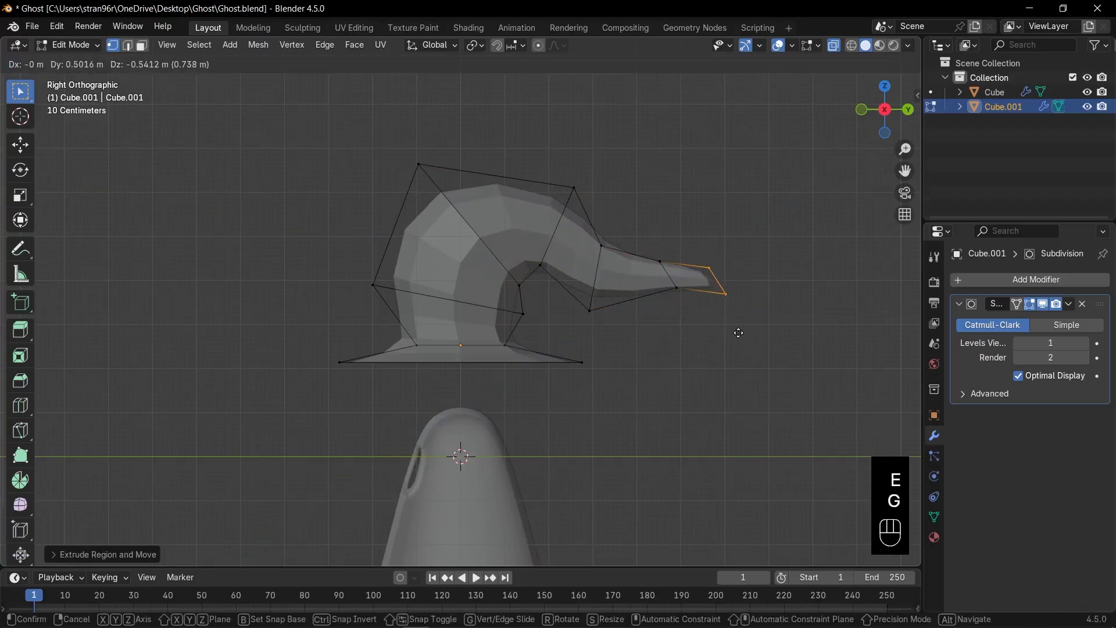
click(740, 343)
key(r)
click(711, 352)
key(g)
click(705, 382)
click(707, 368)
Step: Extrude the final tail segment, move it up and rotate it so the tip curls upward
key(e)
click(725, 378)
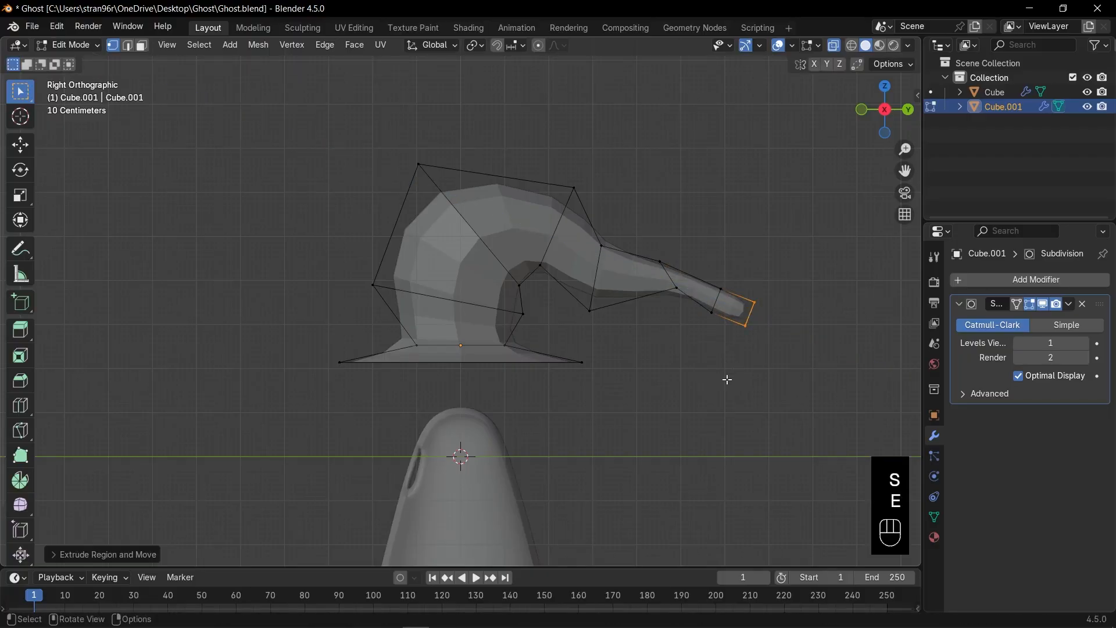
key(g)
click(736, 339)
key(r)
click(827, 304)
Step: Shape the tail into a zigzag by raising its middle loop, lowering the next one, and pulling the tip toward the crown
key(1)
key(alt+z)
key(alt+z)
drag(687, 236, 727, 309)
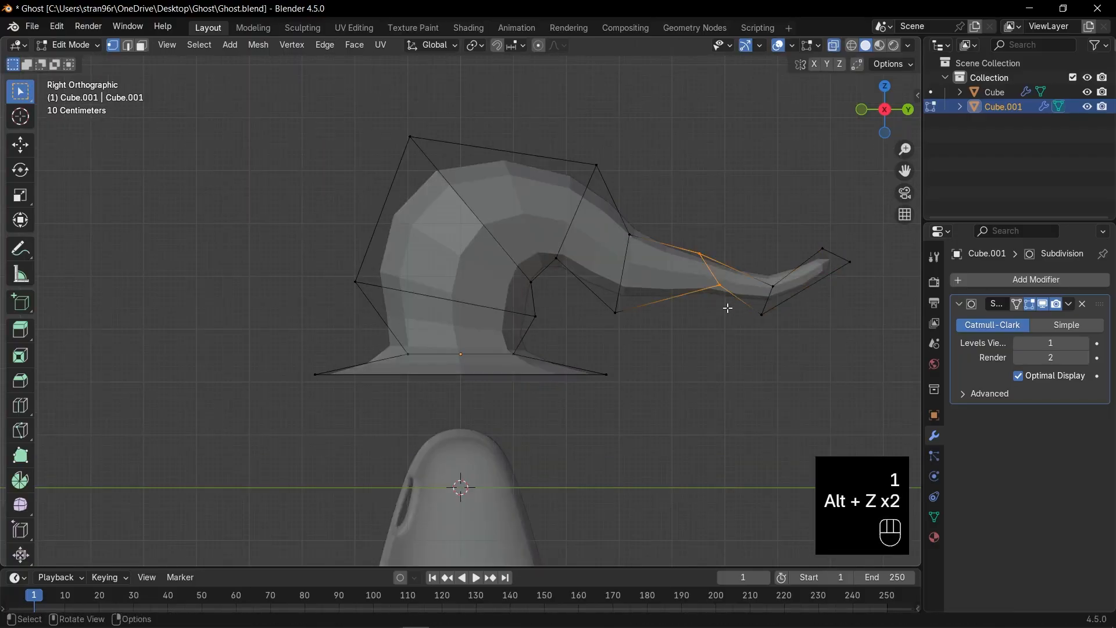
key(g)
click(736, 270)
drag(744, 262, 785, 332)
key(g)
click(766, 344)
drag(779, 213, 853, 283)
click(811, 266)
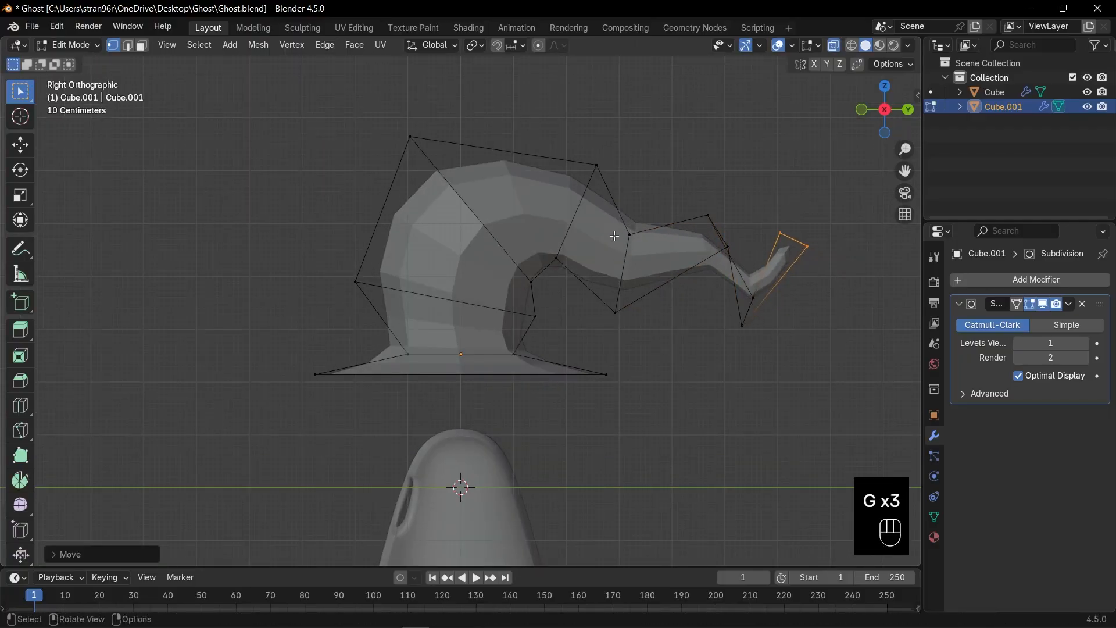
Step: Move the loop where the crown meets the tail slightly down, bevel it into two loops and lower them
drag(606, 216, 668, 343)
key(g)
click(665, 359)
key(ctrl+b)
click(688, 357)
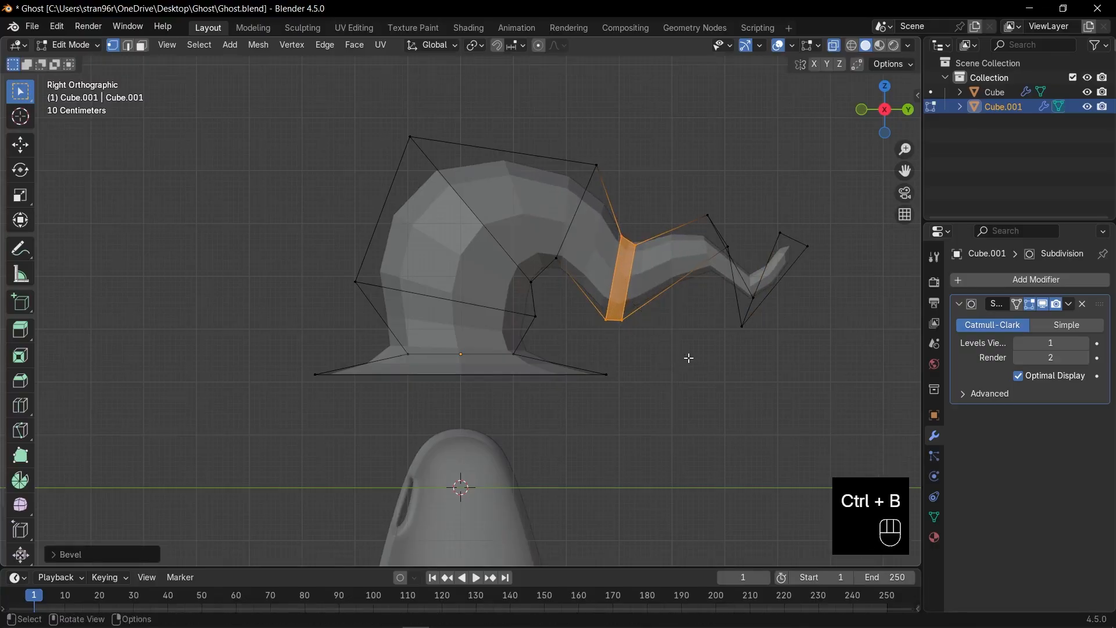
key(g)
click(683, 368)
Step: Bevel the crown's upper sloped edge loop with an offset of about 0.4 m
alt+click(586, 229)
alt+click(480, 231)
key(ctrl+b)
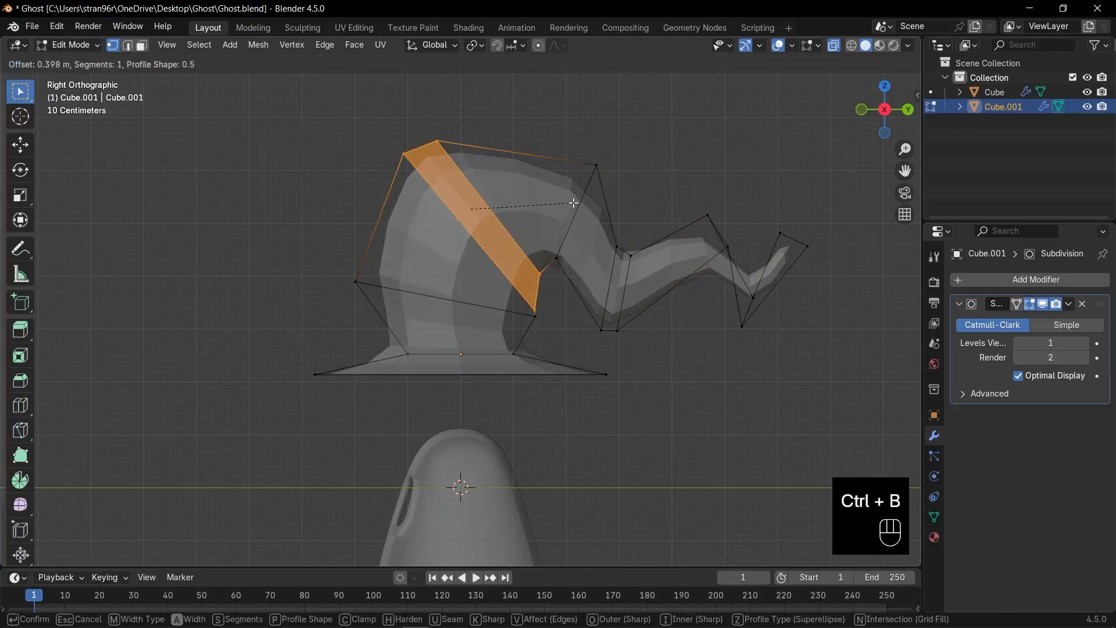
click(573, 201)
Step: Rotate the crown's lower sloped loop slightly and scale it up a little
alt+click(504, 311)
key(r)
click(586, 340)
key(s)
click(590, 341)
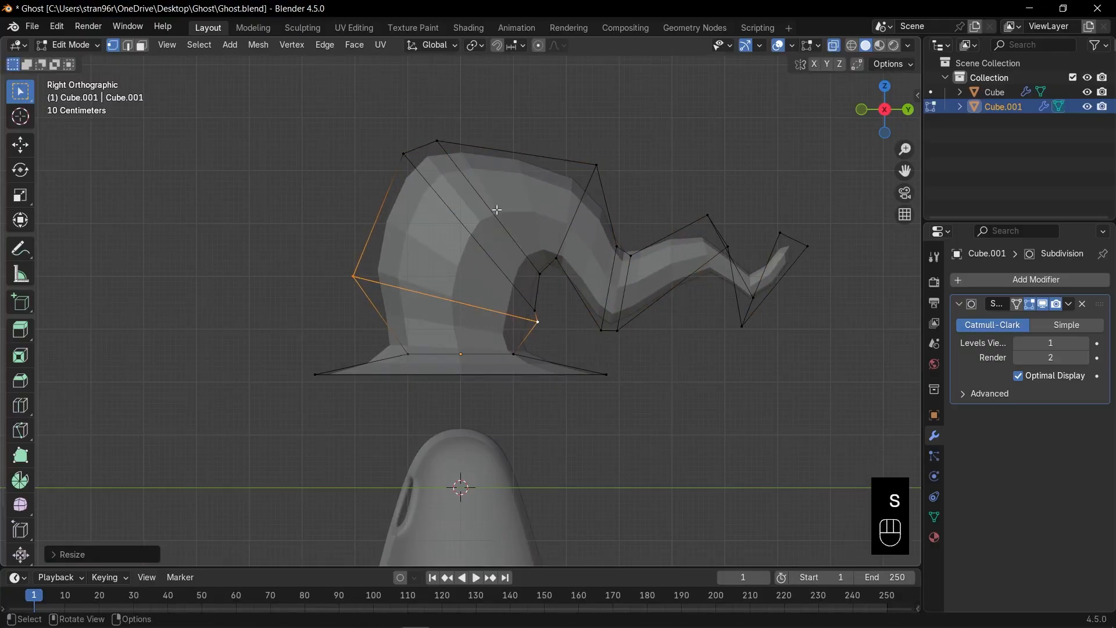
Step: Enlarge the loop at the crown's rear bend and nudge it into position
alt+click(582, 209)
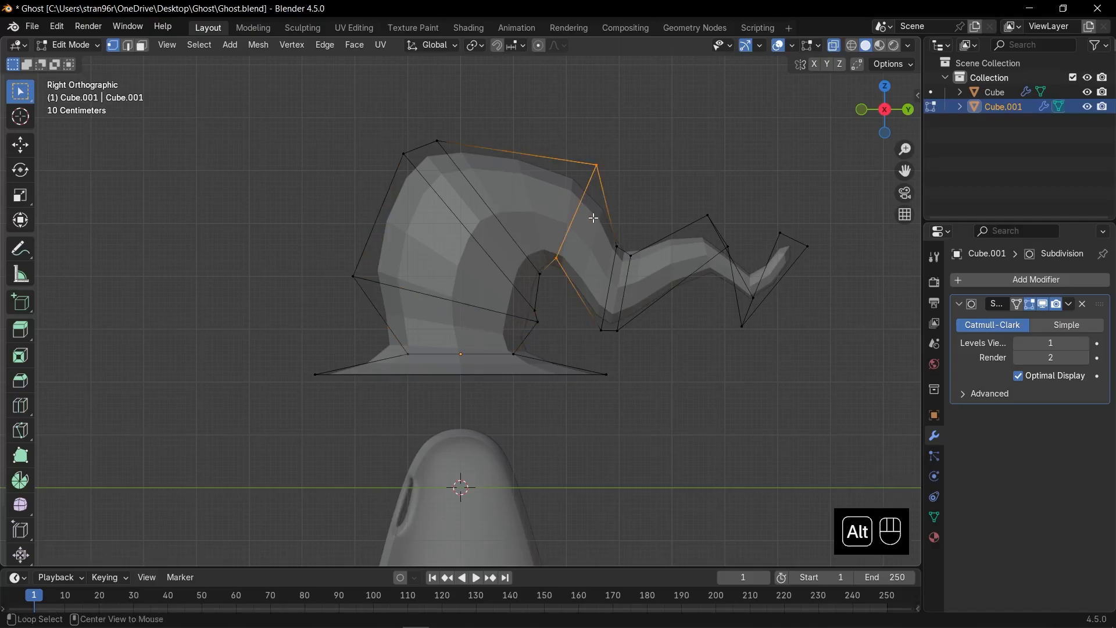
key(s)
click(646, 196)
key(g)
click(652, 194)
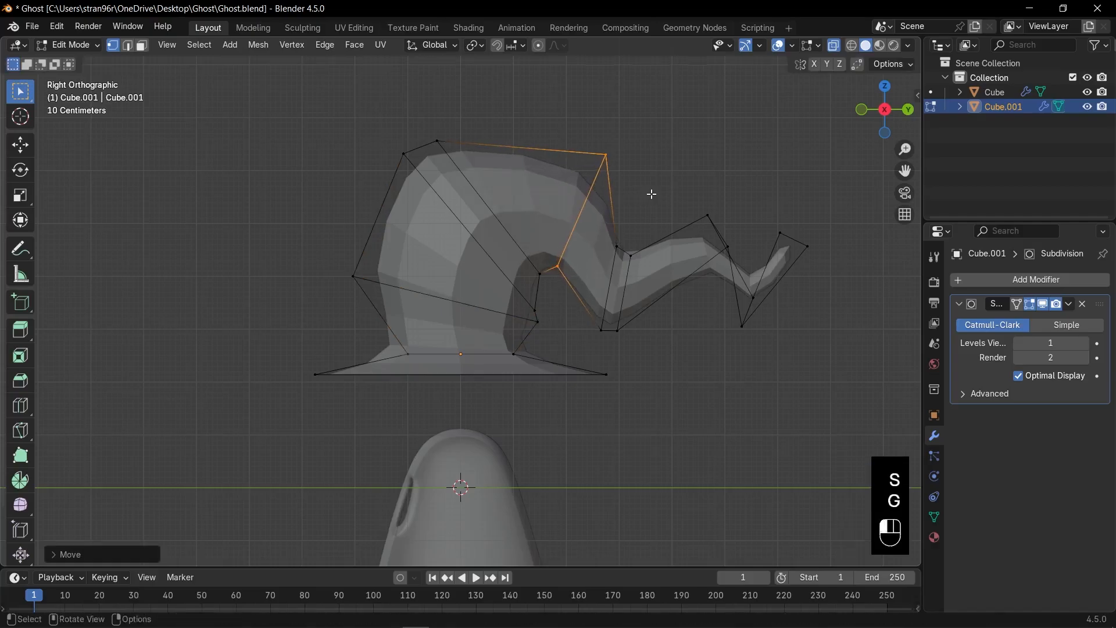
Step: In top view, select the tail together with the crown's rear bend and move them toward negative X
alt+click(775, 225)
key(KP_7)
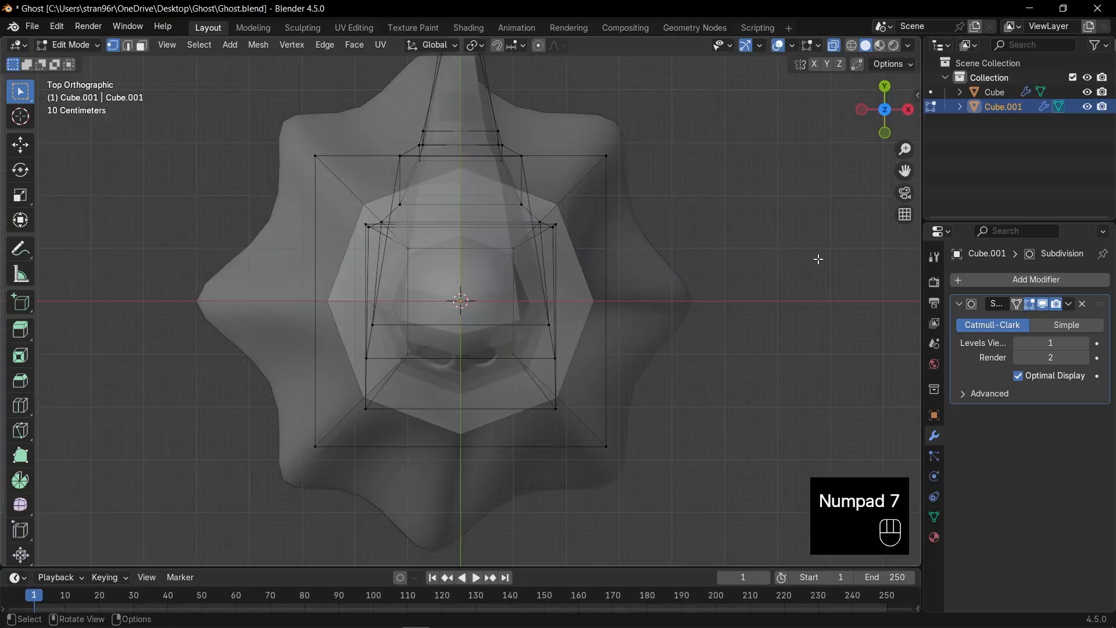
key(alt+z)
scroll(611, 236, down, 3)
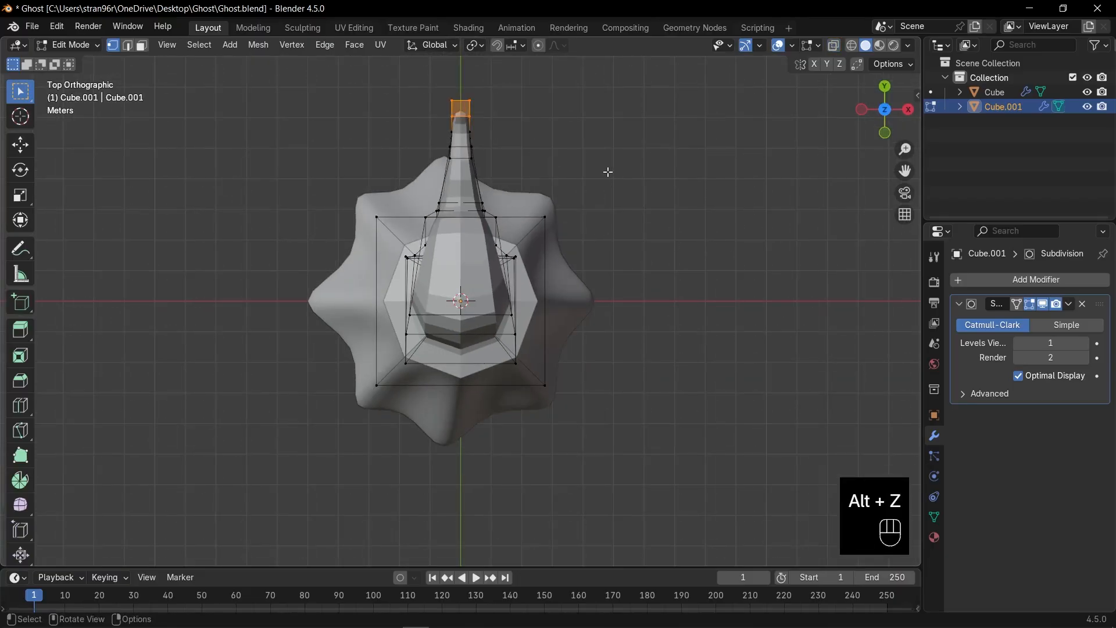
key(ctrl+KP_Add)
key(ctrl+KP_Add)
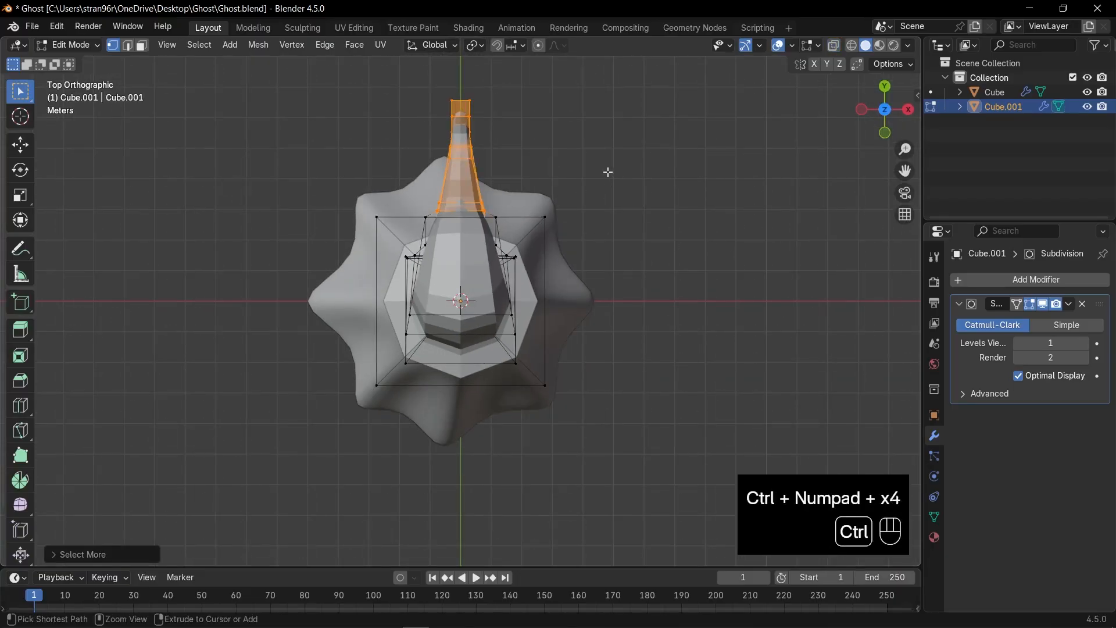
key(g)
click(524, 177)
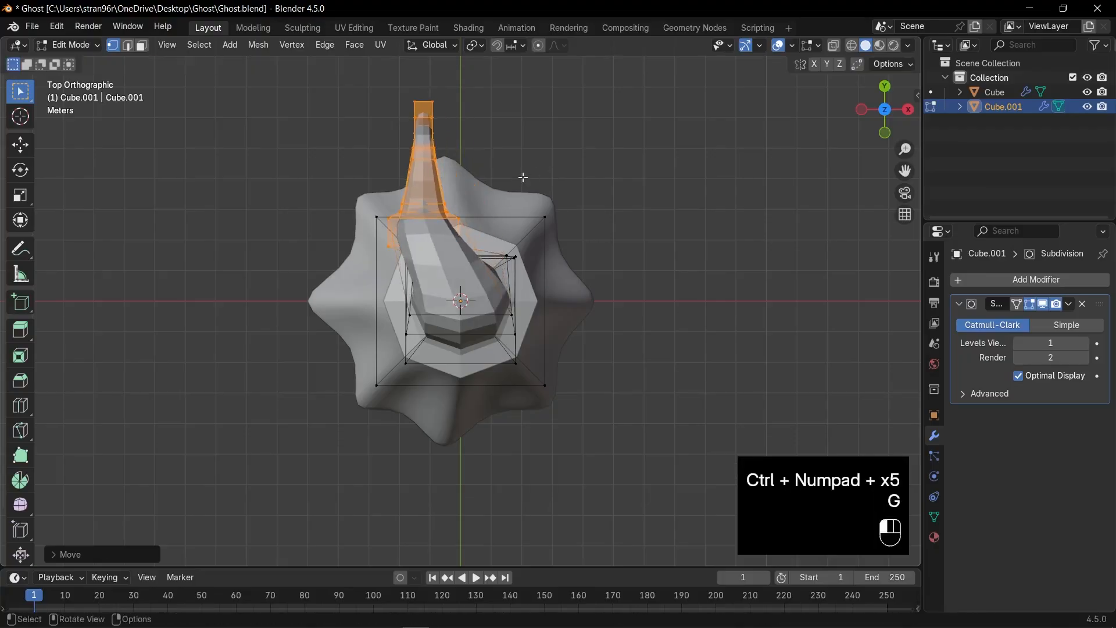
Step: Rotate the selected rear section so the tail angles outward toward negative X, and reposition it
key(r)
click(540, 171)
key(g)
click(536, 171)
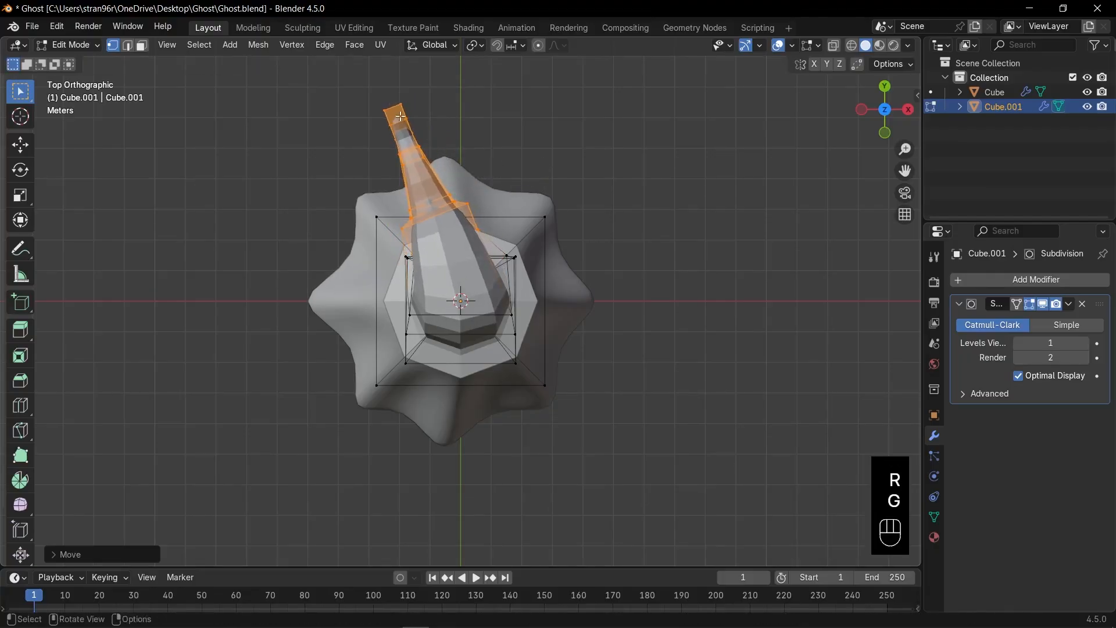
Step: Reduce the selection to the tail, shift it further back and rotate it to point more straight backward
key(ctrl+KP_Subtract)
key(ctrl+KP_Subtract)
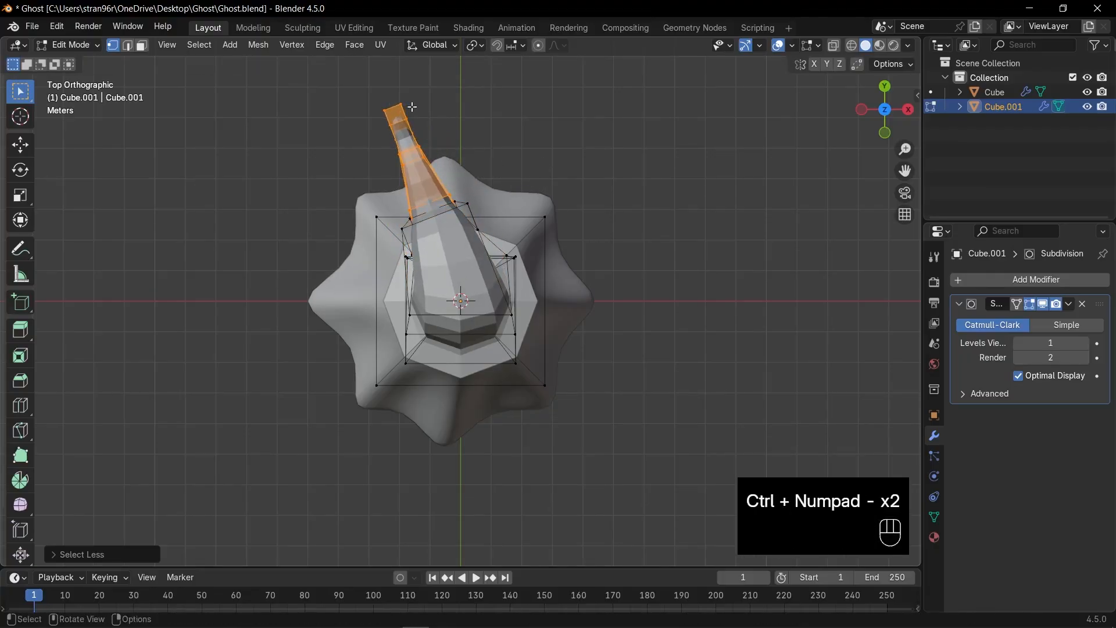
key(g)
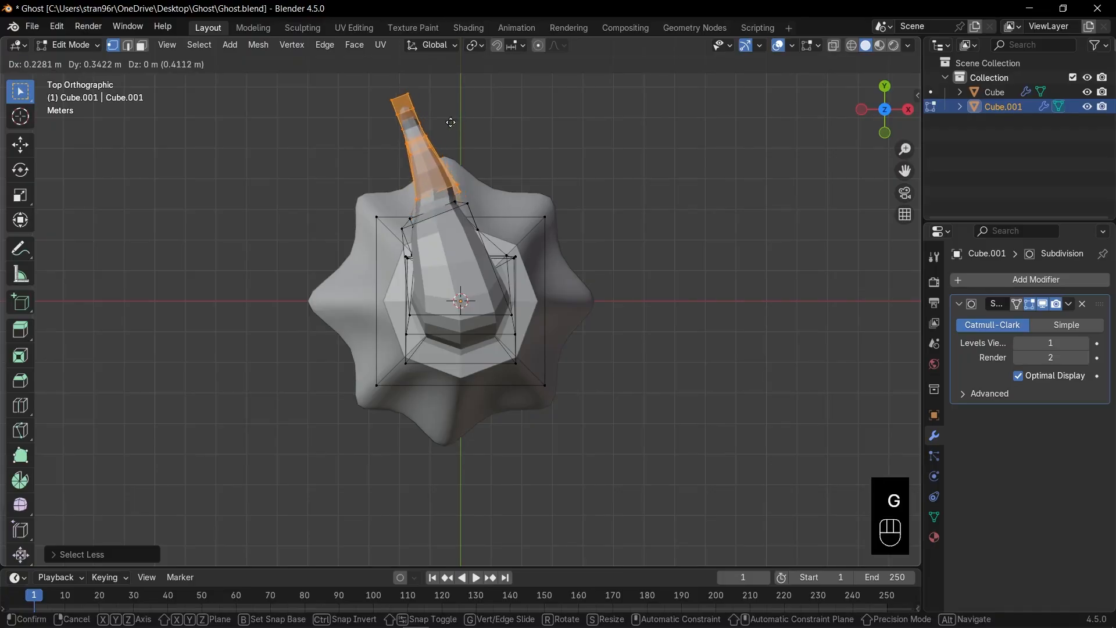
click(431, 122)
key(r)
click(458, 129)
Step: Reduce the selection to the tail's end, move it outward and rotate it so the tip bends toward negative X
key(ctrl+KP_Subtract)
key(ctrl+KP_Subtract)
key(g)
click(458, 109)
key(r)
click(469, 87)
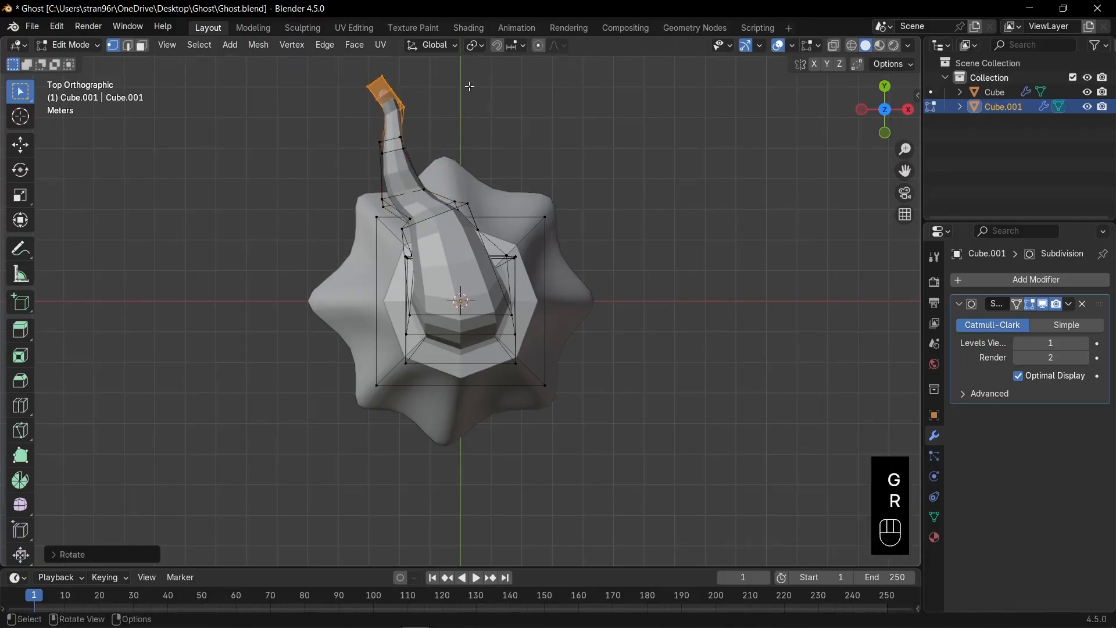
key(g)
click(473, 92)
Step: Return to Object Mode, apply the hat's Subdivision modifier and save the file
key(Tab)
key(alt+z)
key(alt+z)
drag(885, 109, 924, 32)
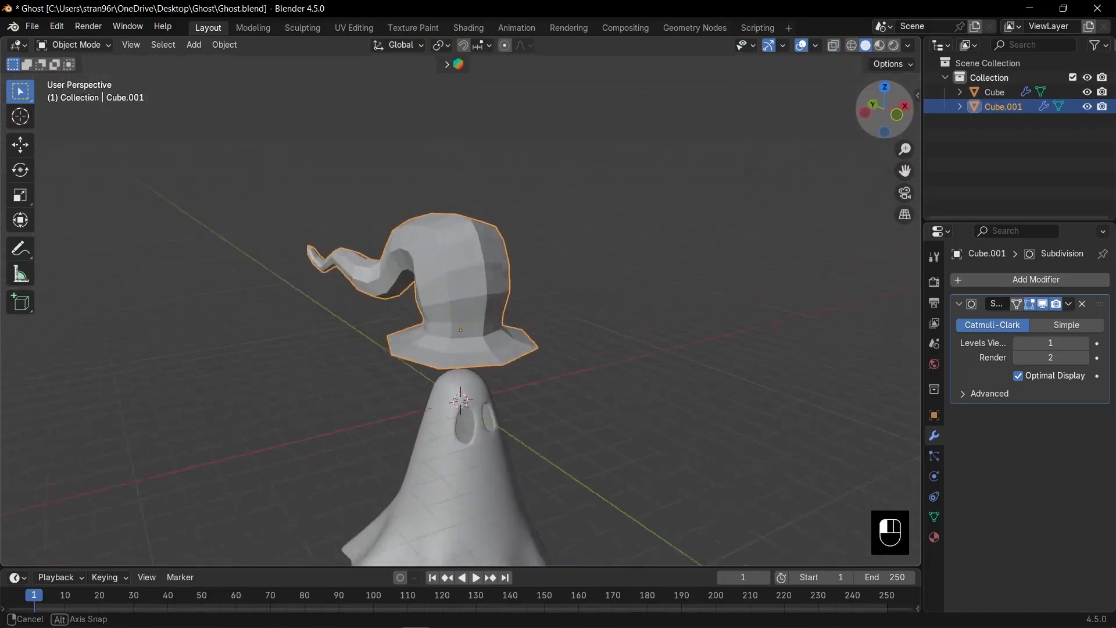
key(KP_Decimal)
key(KP_1)
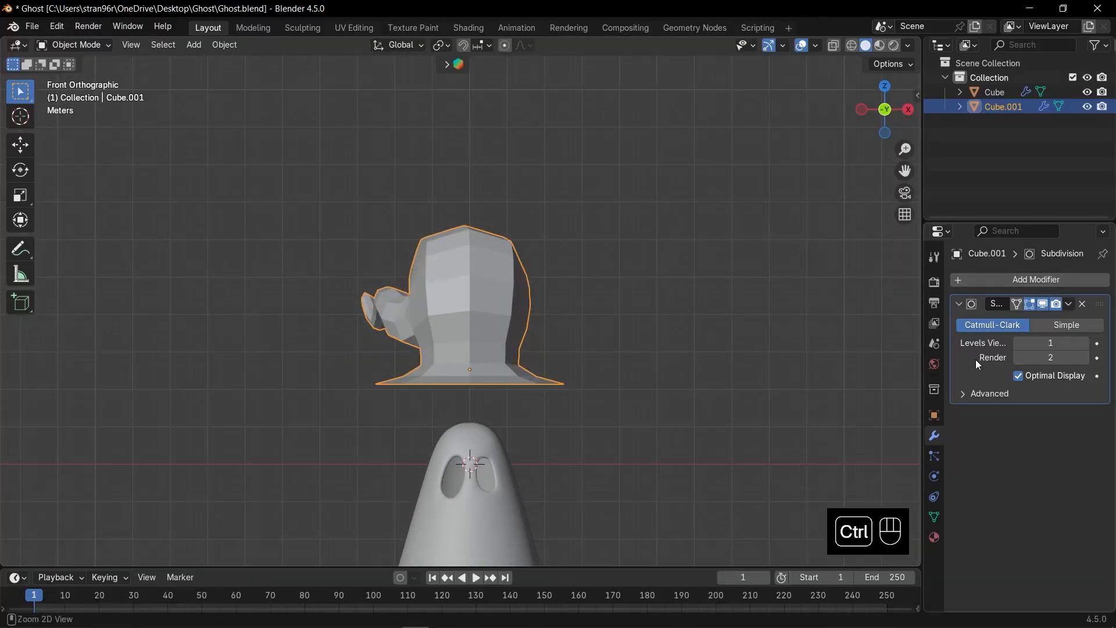
key(ctrl+a)
scroll(748, 419, up, 3)
scroll(691, 395, down, 4)
key(ctrl+s)
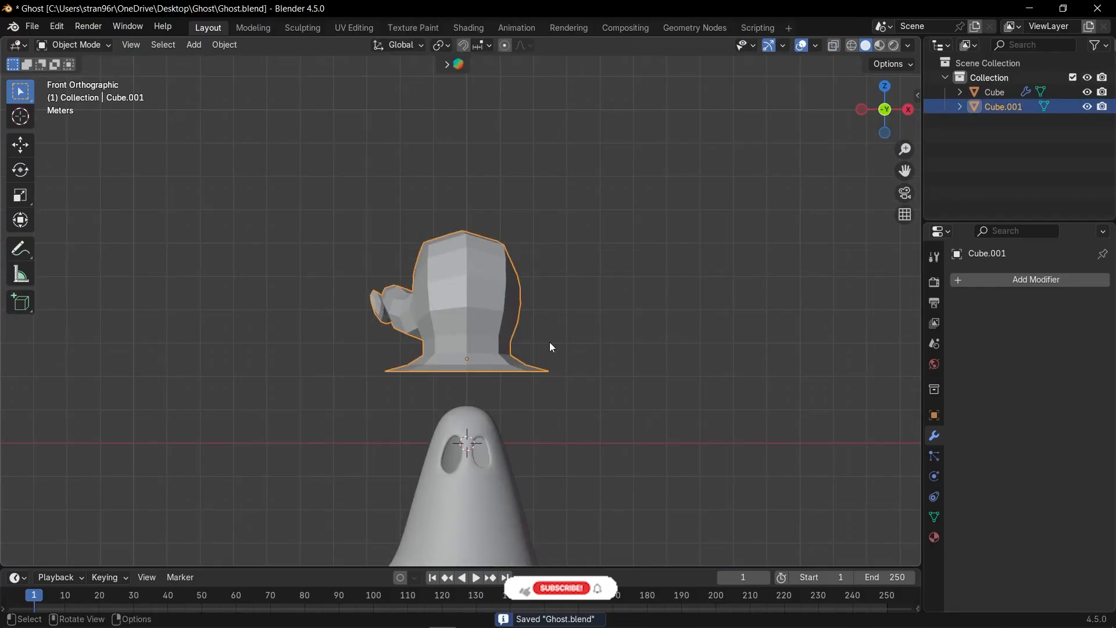
Step: In side view, select the tail tip's vertices and pull them toward the crown with proportional editing at about 4.6 m
key(KP_3)
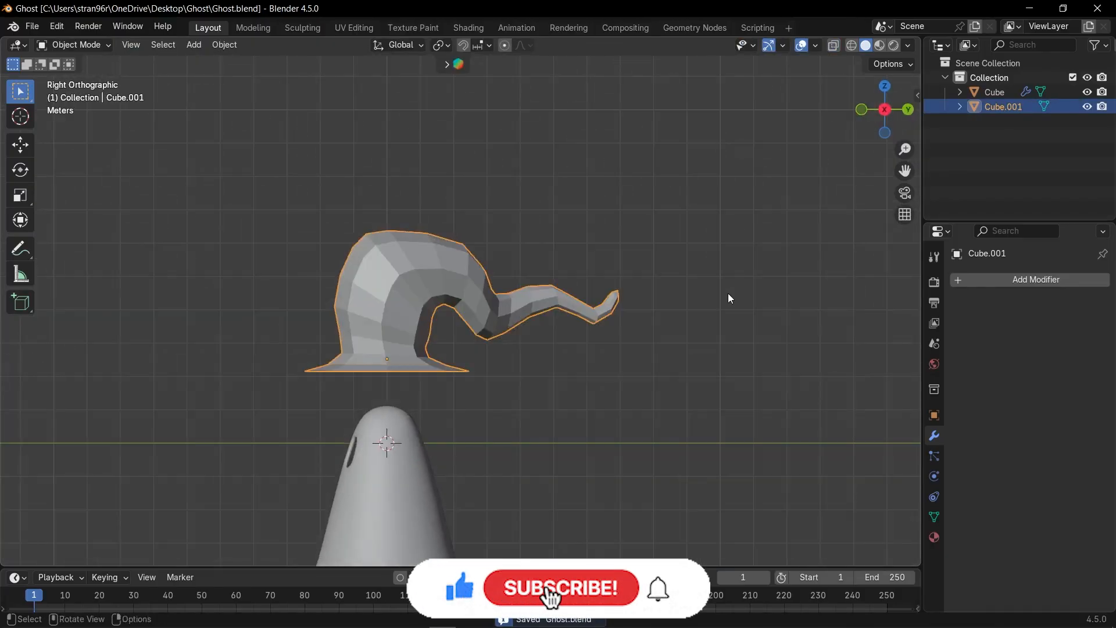
scroll(622, 333, up, 4)
key(Tab)
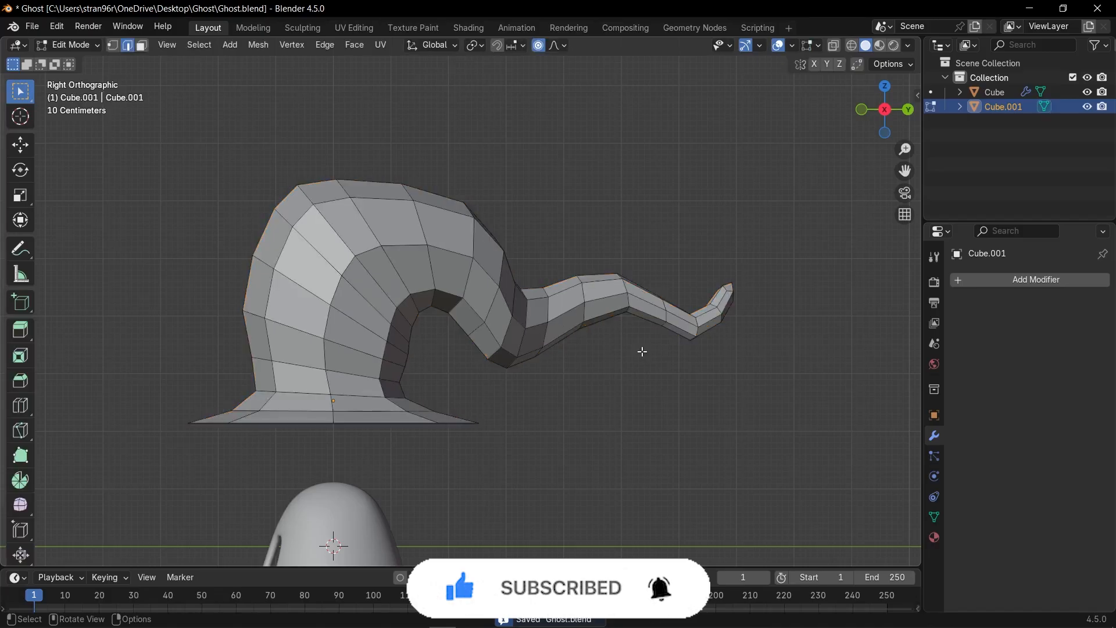
scroll(645, 352, up, 1)
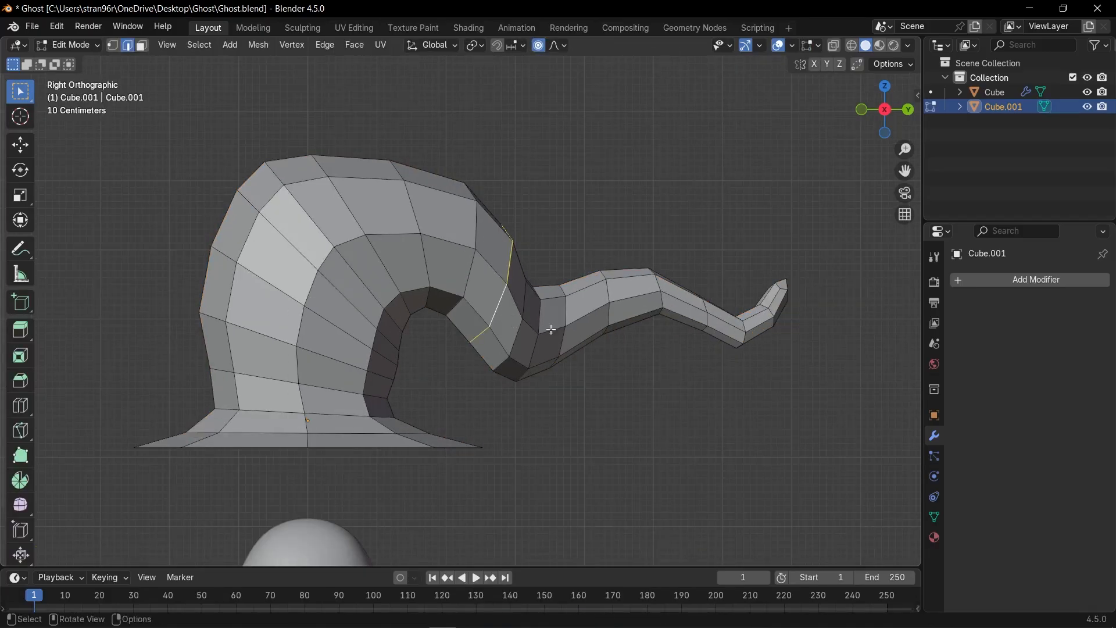
key(1)
key(alt+z)
drag(743, 246, 825, 344)
key(o)
key(g)
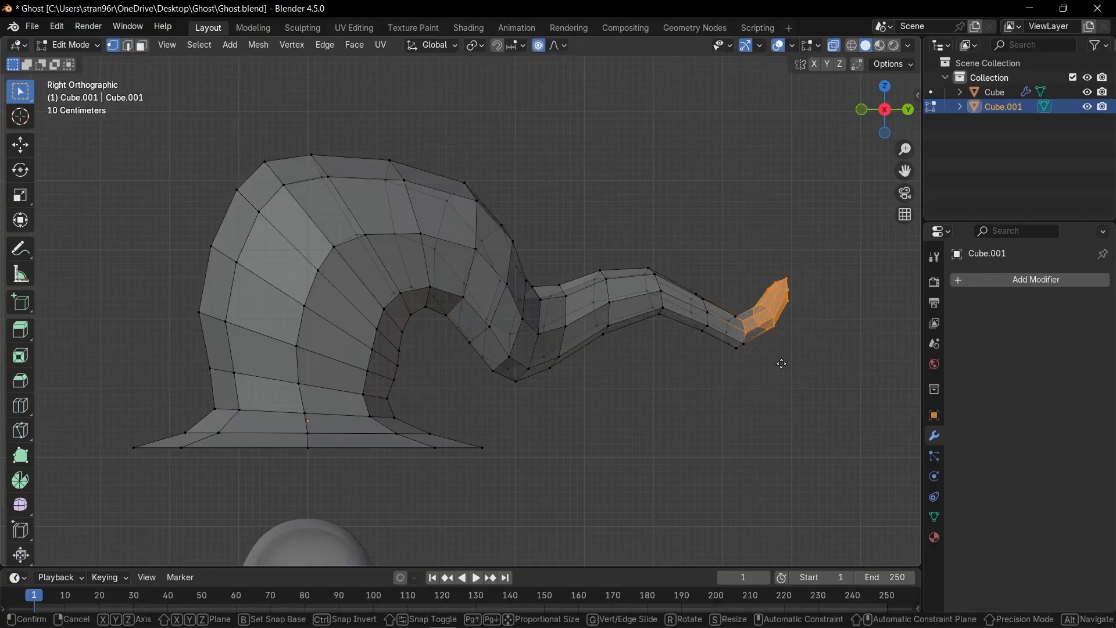
scroll(780, 365, down, 3)
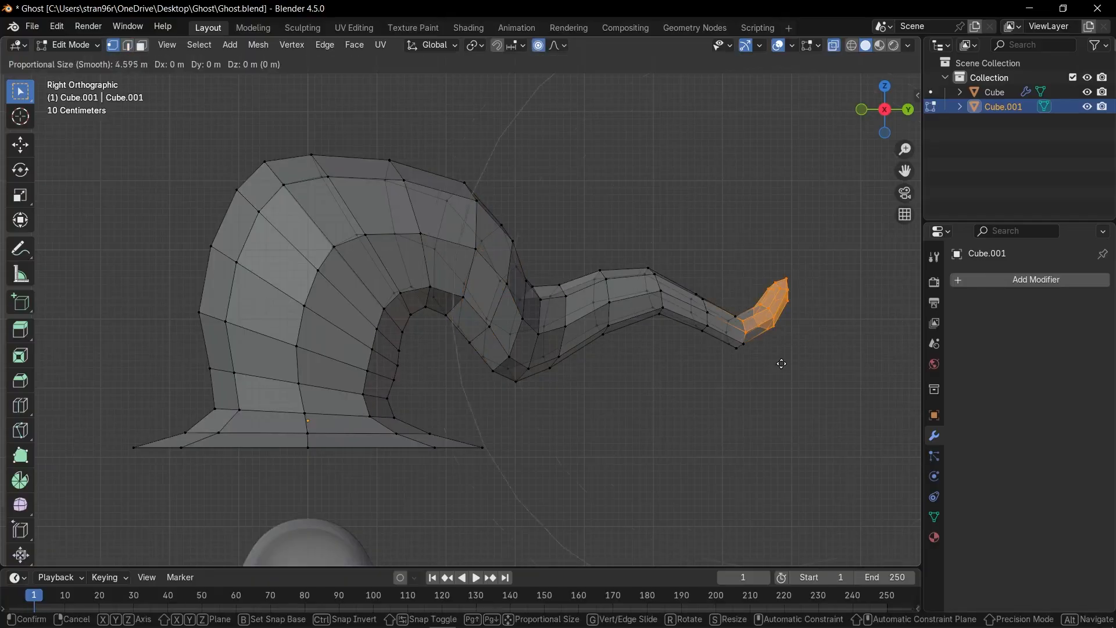
click(740, 347)
Step: With proportional editing, raise the loop at the crown's top and enlarge the sloped loop in front of it
alt+click(428, 262)
key(g)
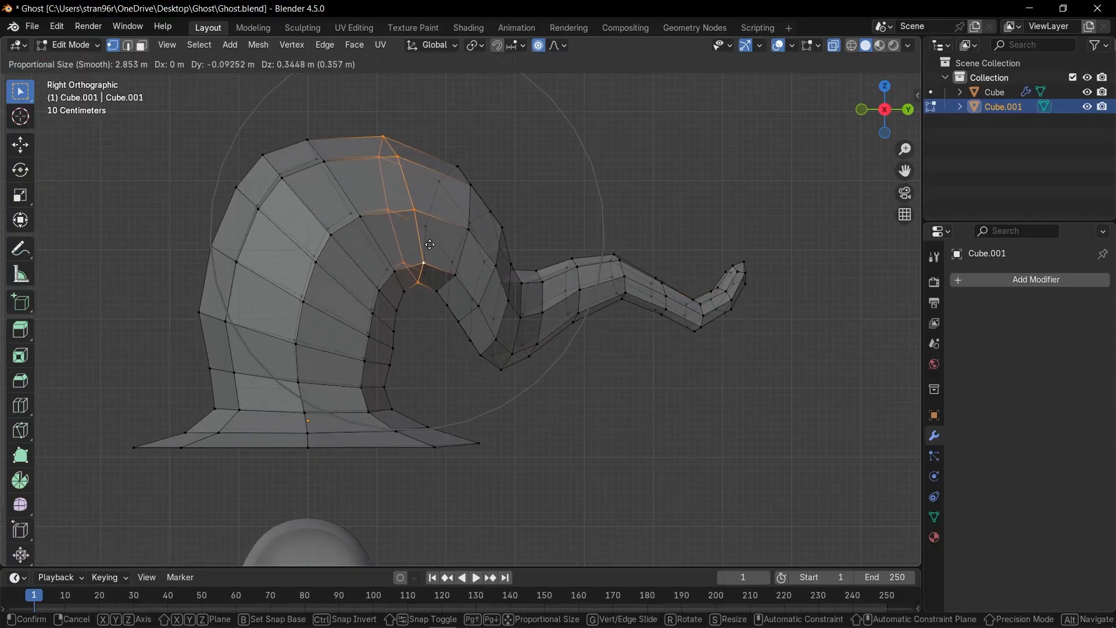
click(424, 245)
alt+click(430, 291)
key(s)
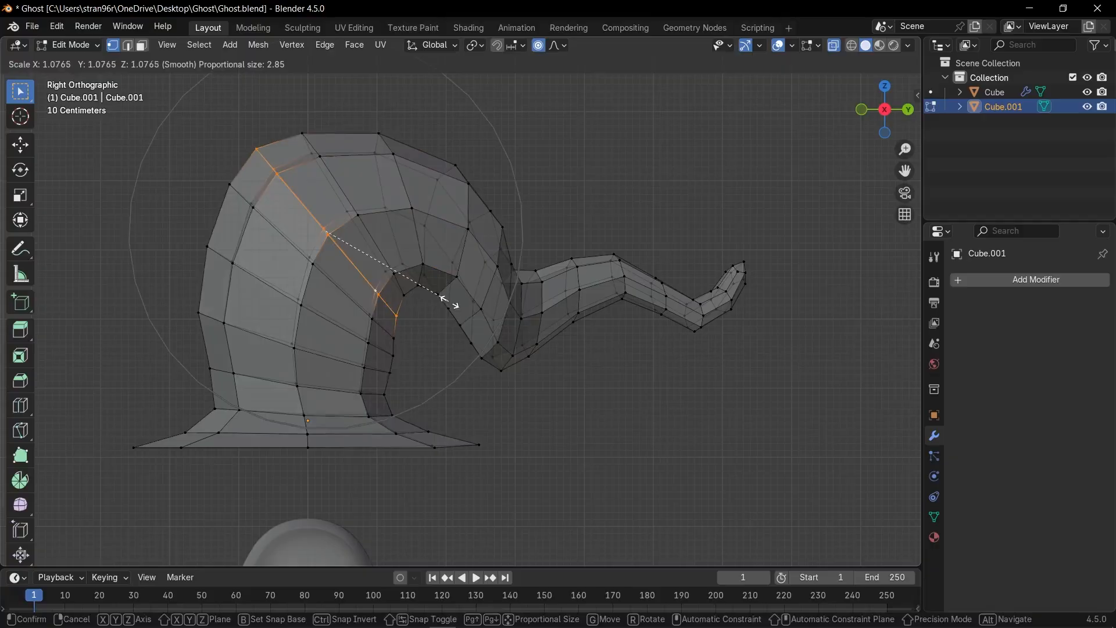
click(461, 305)
Step: Move the loop at the tail's base slightly down toward the crown and rotate it
alt+click(546, 321)
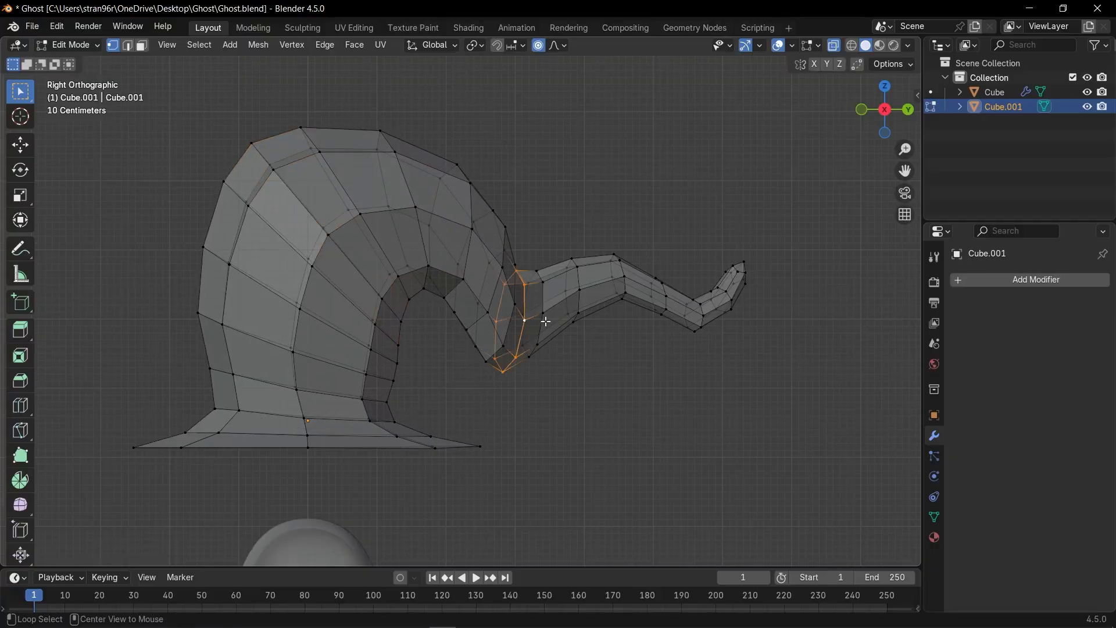
key(g)
click(563, 344)
key(r)
click(568, 353)
Step: Shorten the tail by proportionally moving the tip's vertices toward the crown and slightly down
drag(709, 240, 769, 298)
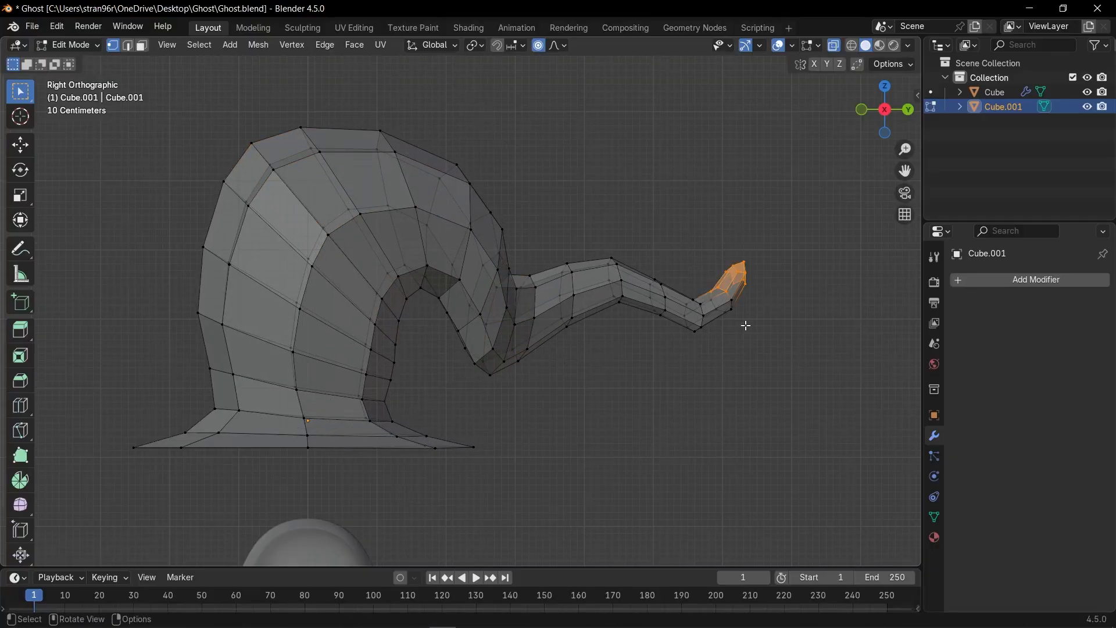
key(g)
click(700, 341)
Step: Exaggerate the tail's zigzag by raising the loop at its upper bend and pulling the lower bend's loop toward the crown
alt+click(591, 291)
key(g)
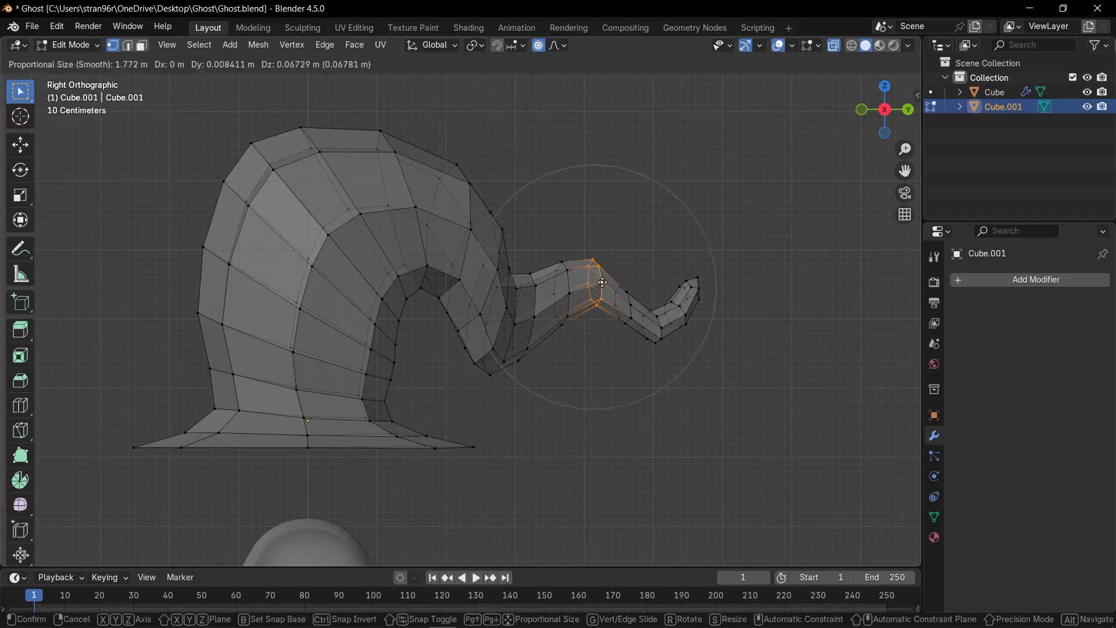
click(639, 308)
alt+click(654, 321)
key(g)
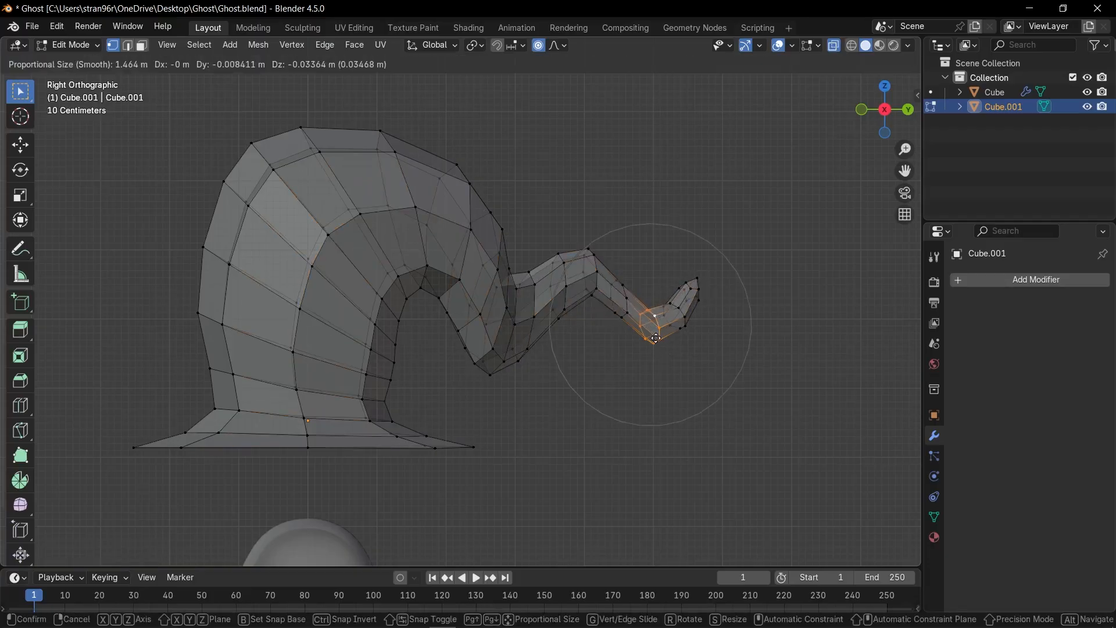
click(647, 344)
Step: Pull the tail's end section toward the crown with a proportional size of about 2.14 m, and return to Object Mode
drag(655, 266, 738, 350)
key(g)
scroll(713, 360, down, 4)
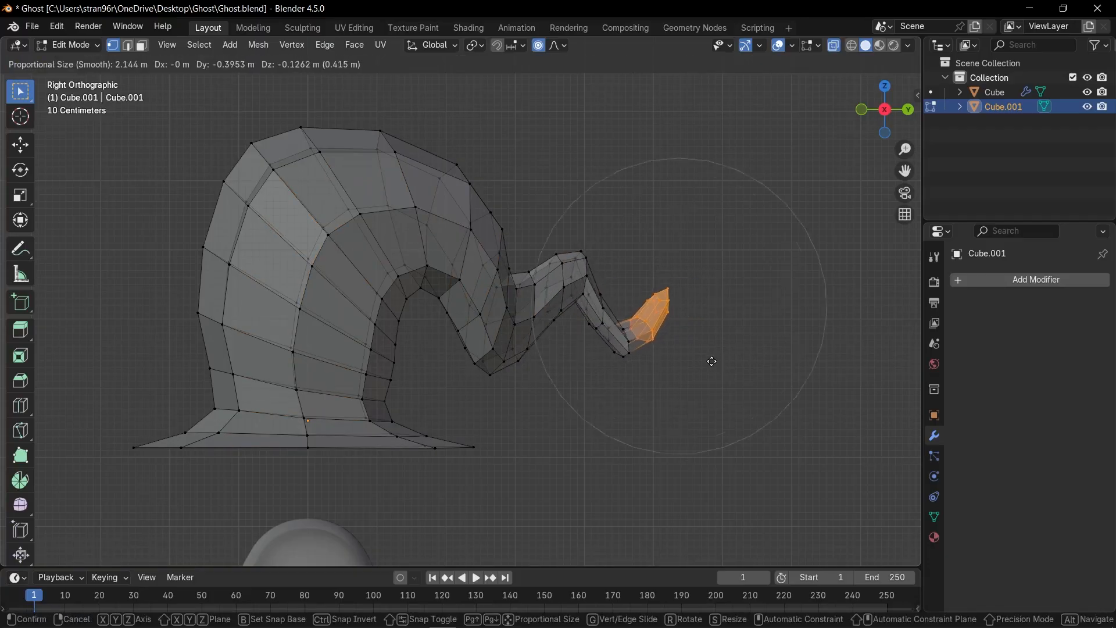
click(704, 353)
key(Tab)
middle_drag(698, 349, 755, 164)
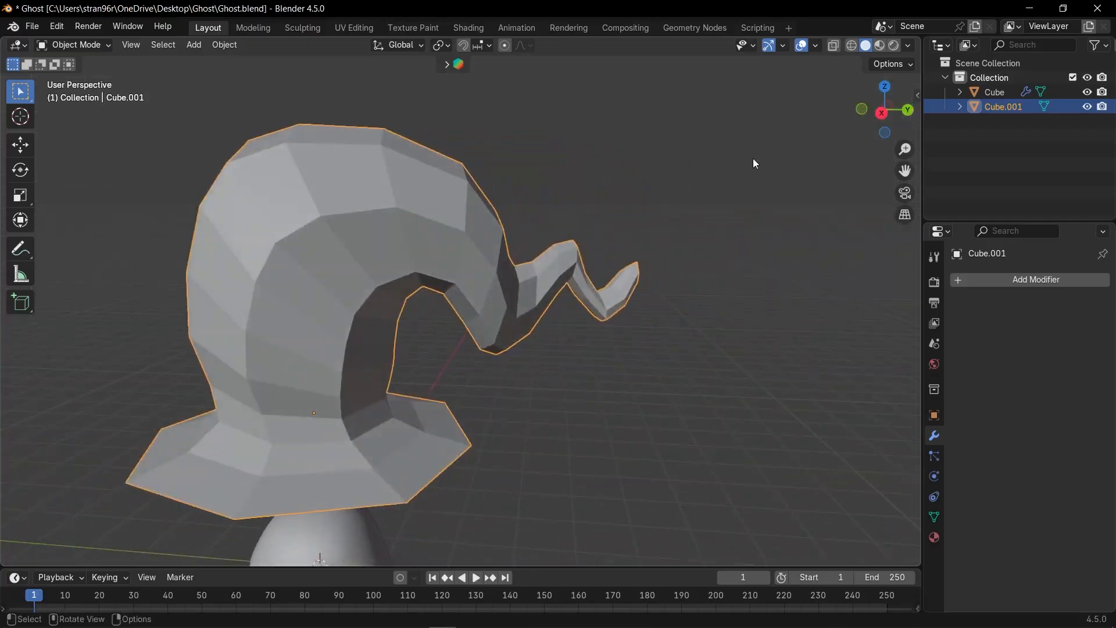
Step: Apply the hat's object transform and save the file
key(KP_1)
scroll(487, 382, down, 2)
key(ctrl+a)
click(498, 427)
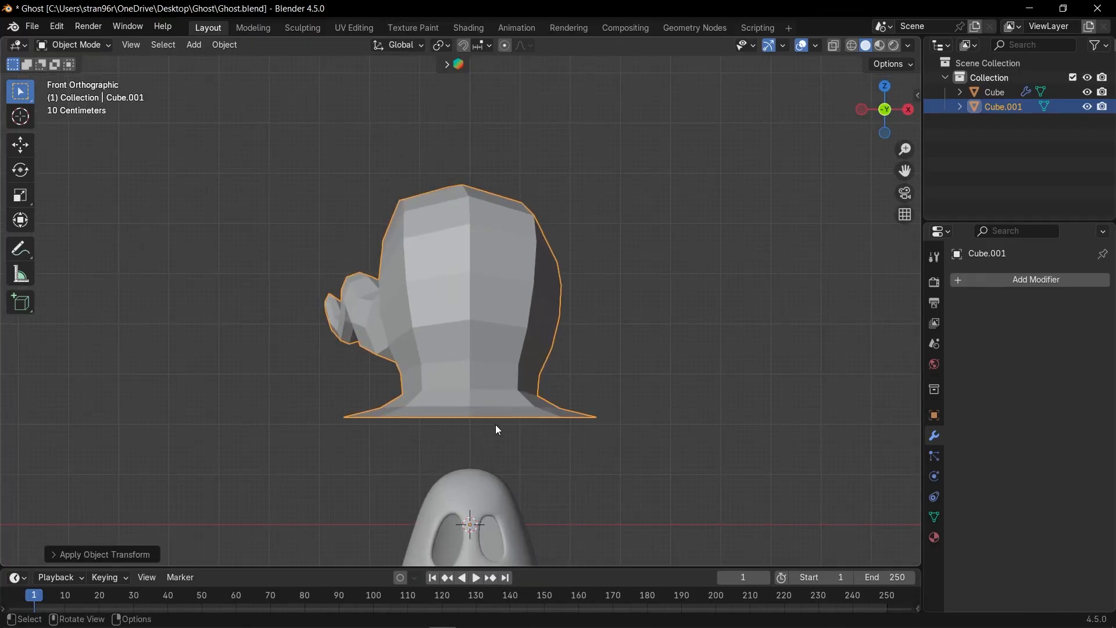
key(KP_Decimal)
key(ctrl+s)
Step: Raise the vertices along the brim's centreline about 0.64 m along Z with proportional editing at a size of about 3.14 m
key(Tab)
scroll(501, 384, up, 2)
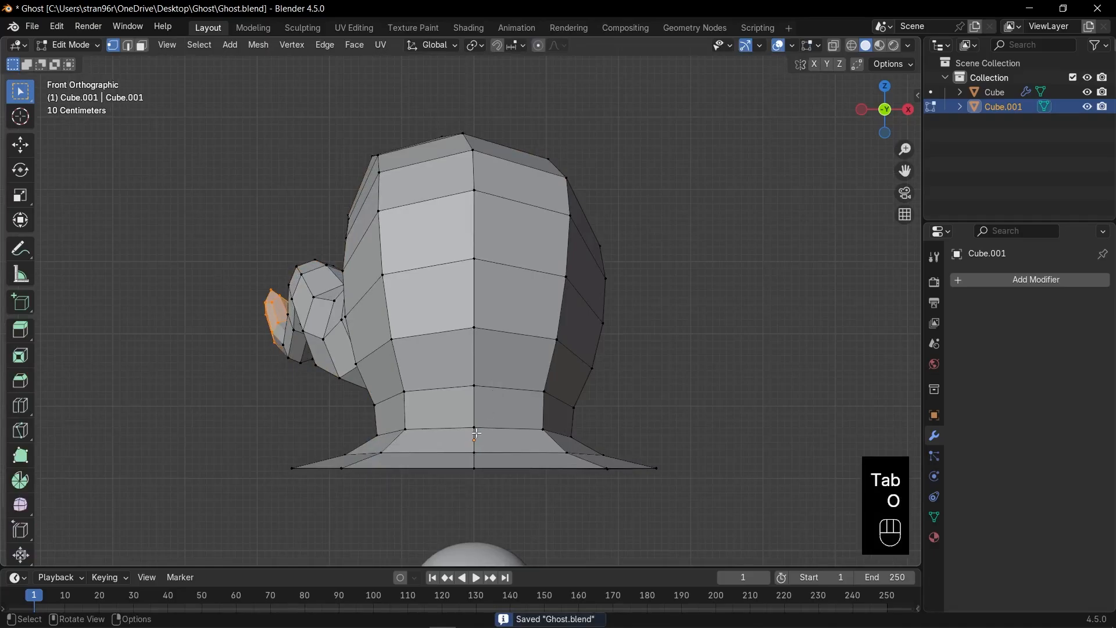
key(1)
key(alt+z)
drag(455, 416, 495, 497)
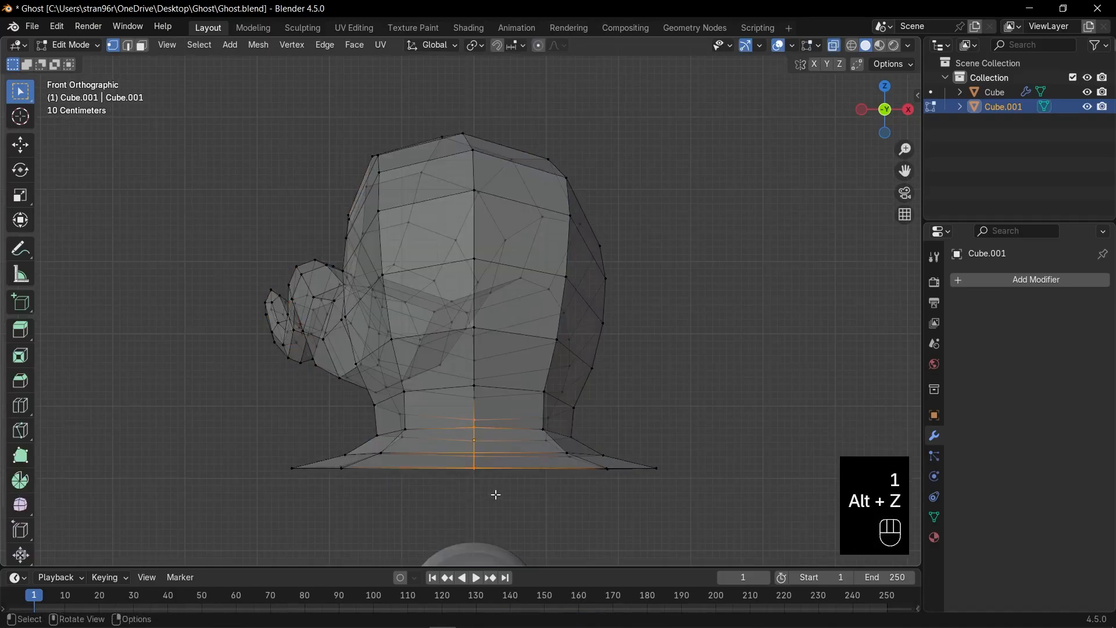
key(alt+z)
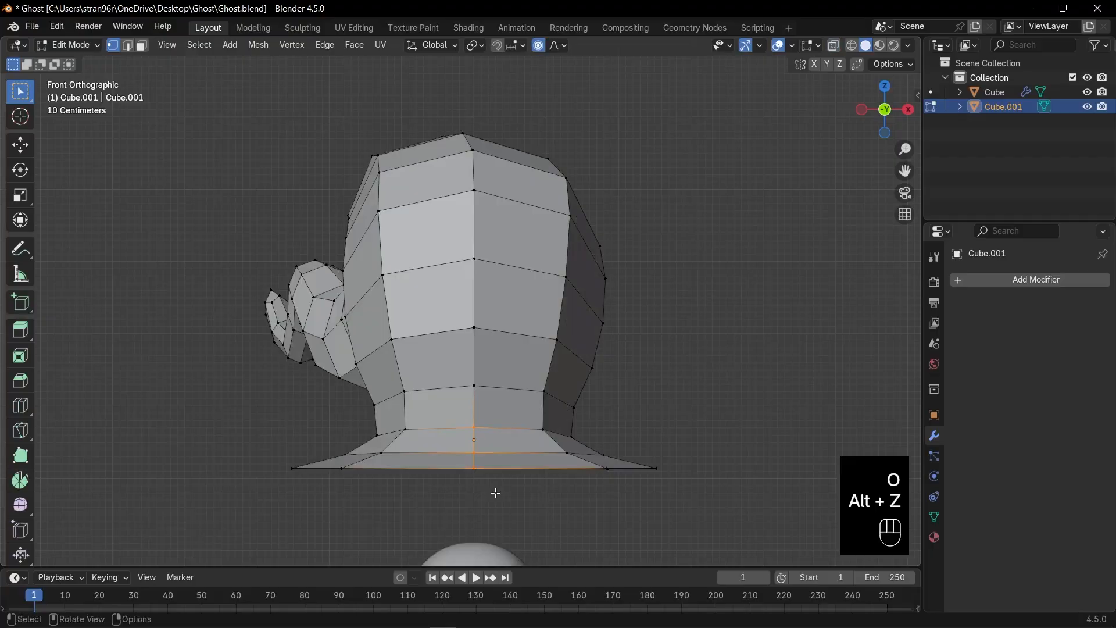
key(g)
key(z)
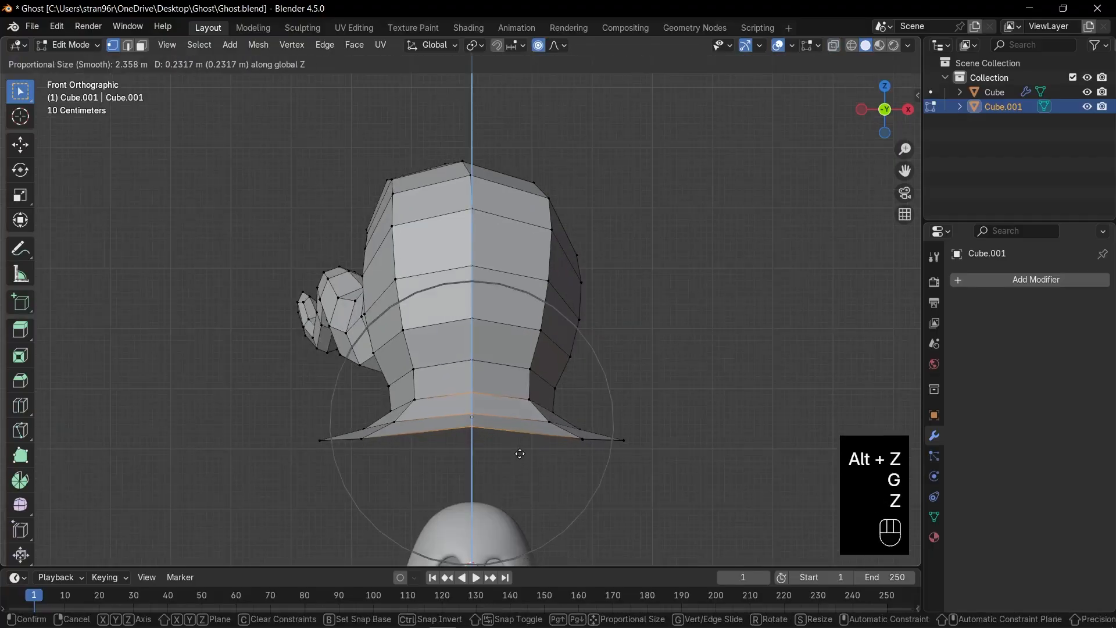
scroll(520, 450, down, 3)
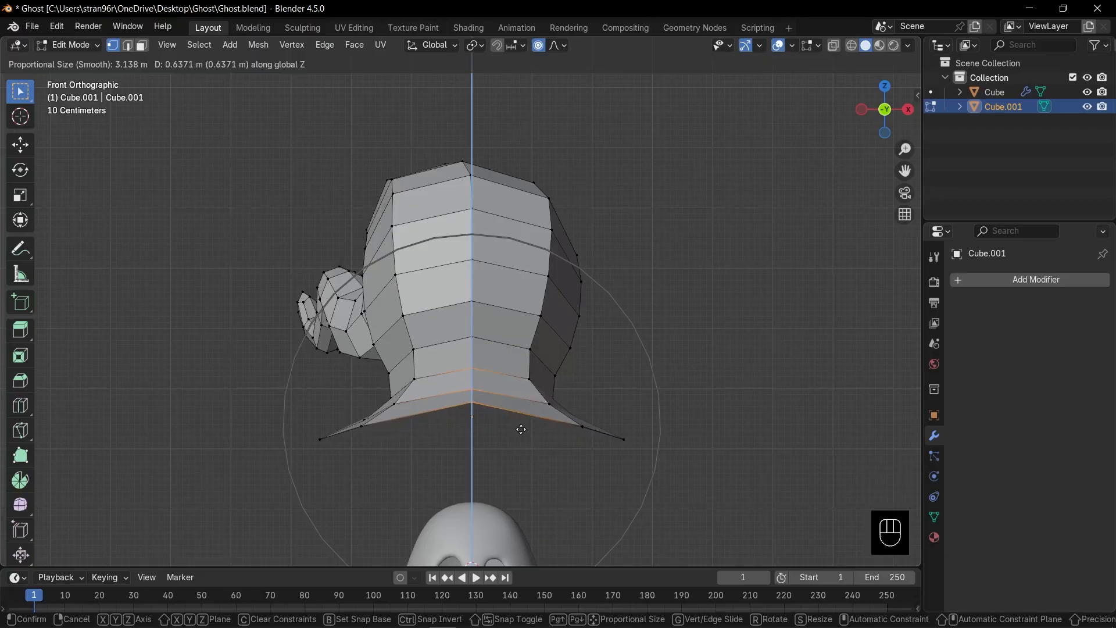
click(521, 429)
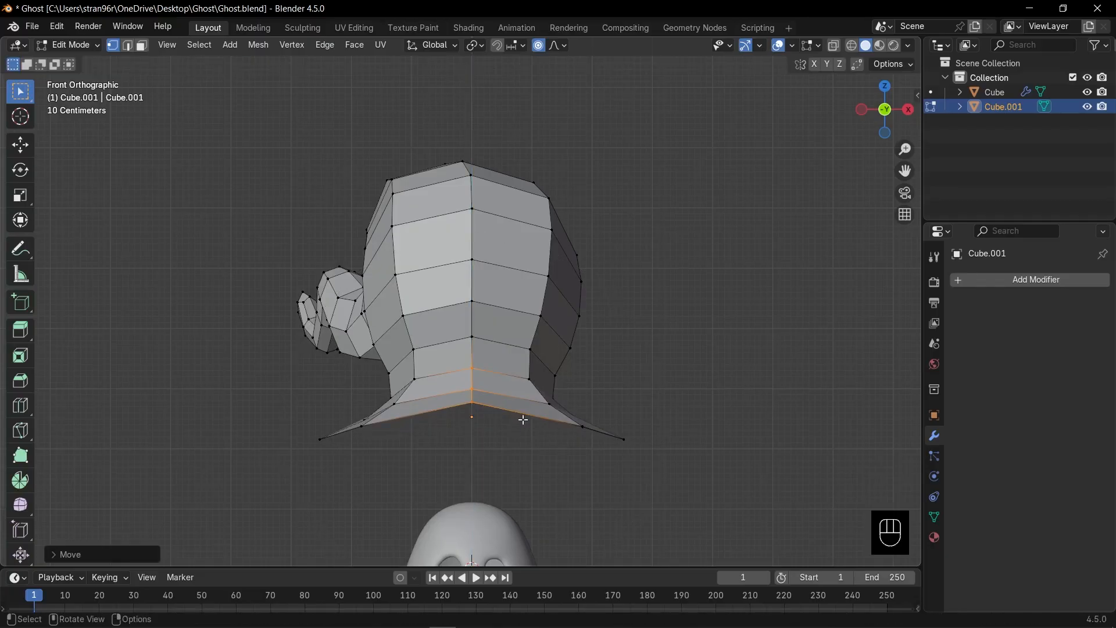
Step: Widen the brim by extruding its outer edge loop and scaling it outward, with proportional editing off
key(2)
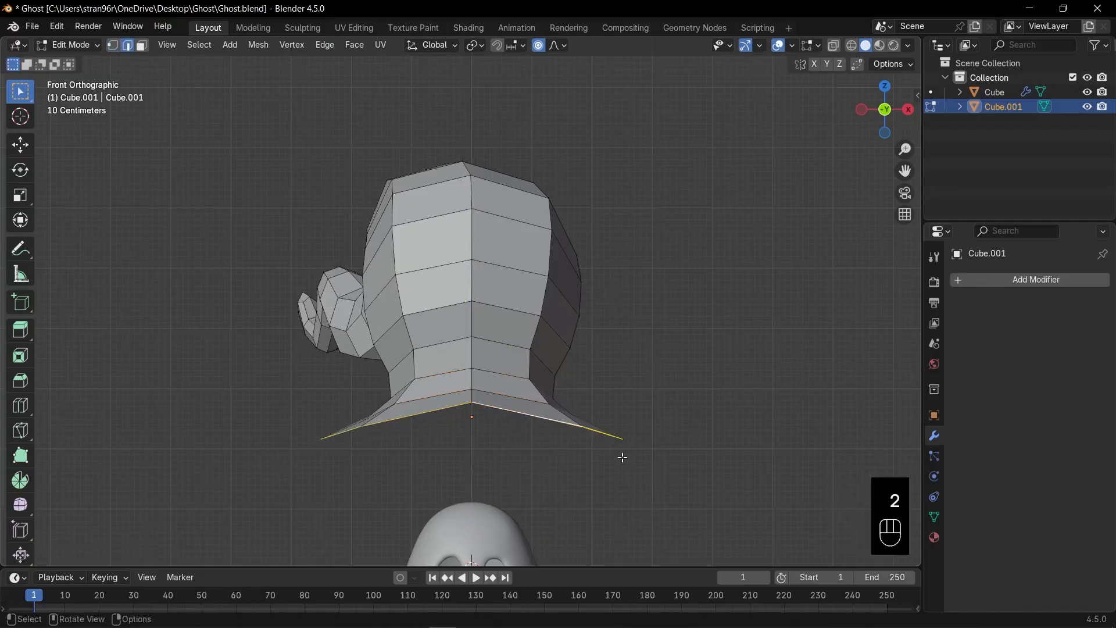
key(o)
drag(885, 110, 673, 369)
key(e)
key(Escape)
key(s)
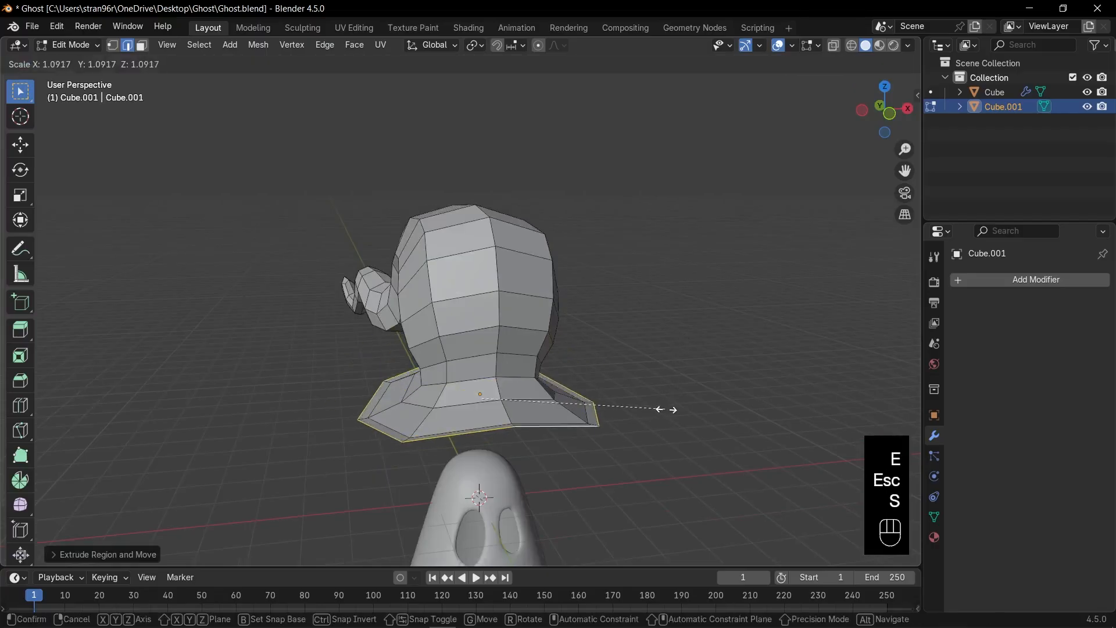
click(727, 407)
Step: Raise the brim's new outer edge loop about 0.19 m along Z and return to Object Mode
key(g)
key(z)
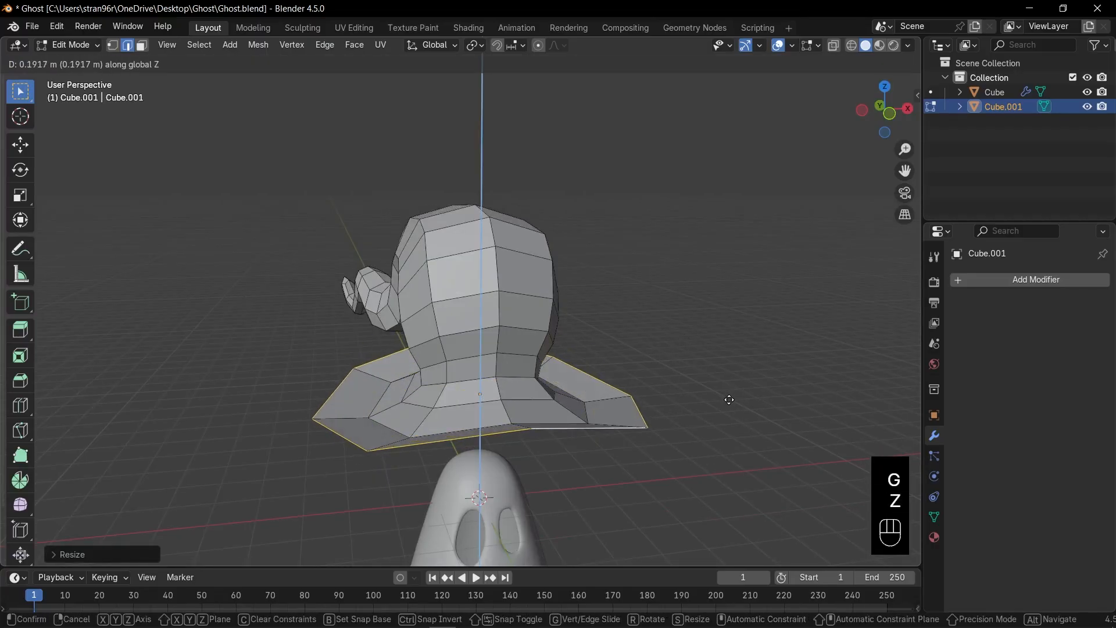
click(730, 399)
key(KP_Decimal)
key(Tab)
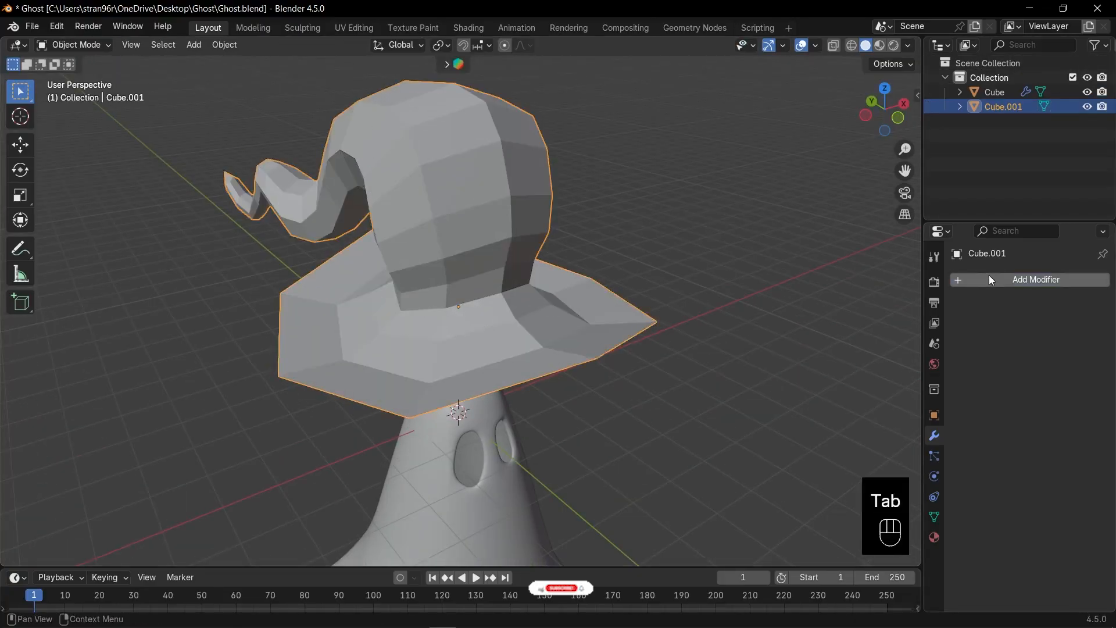
Step: Add a Solidify modifier to the hat and set its offset to 1
click(992, 280)
text(sol)
key(Return)
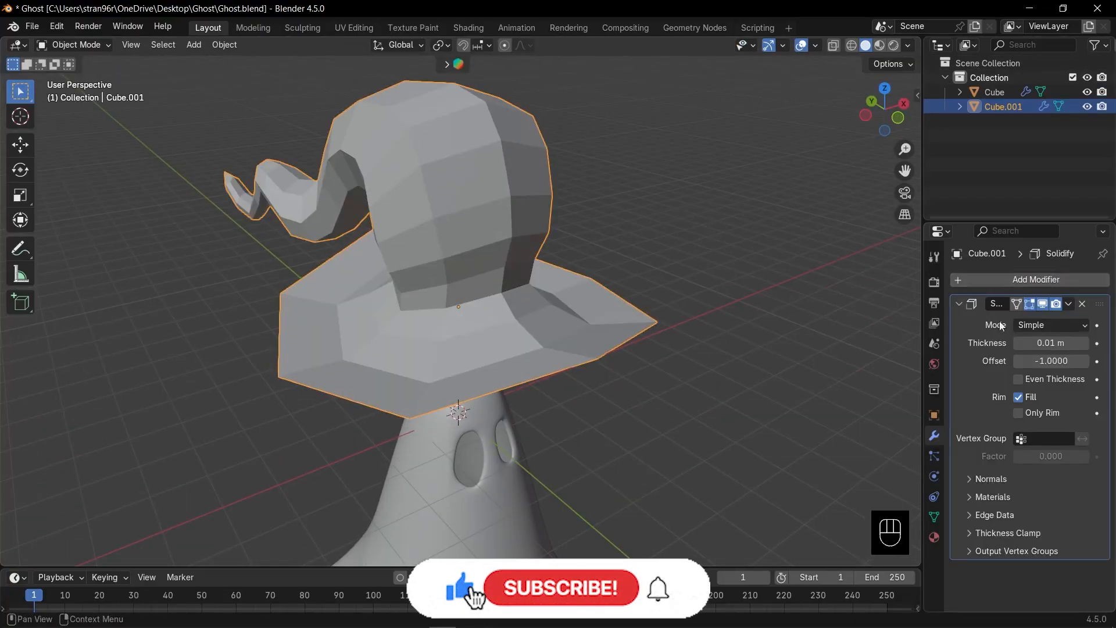
drag(1059, 345, 1060, 345)
click(1060, 361)
text(1.3)
key(BackSpace)
key(BackSpace)
key(BackSpace)
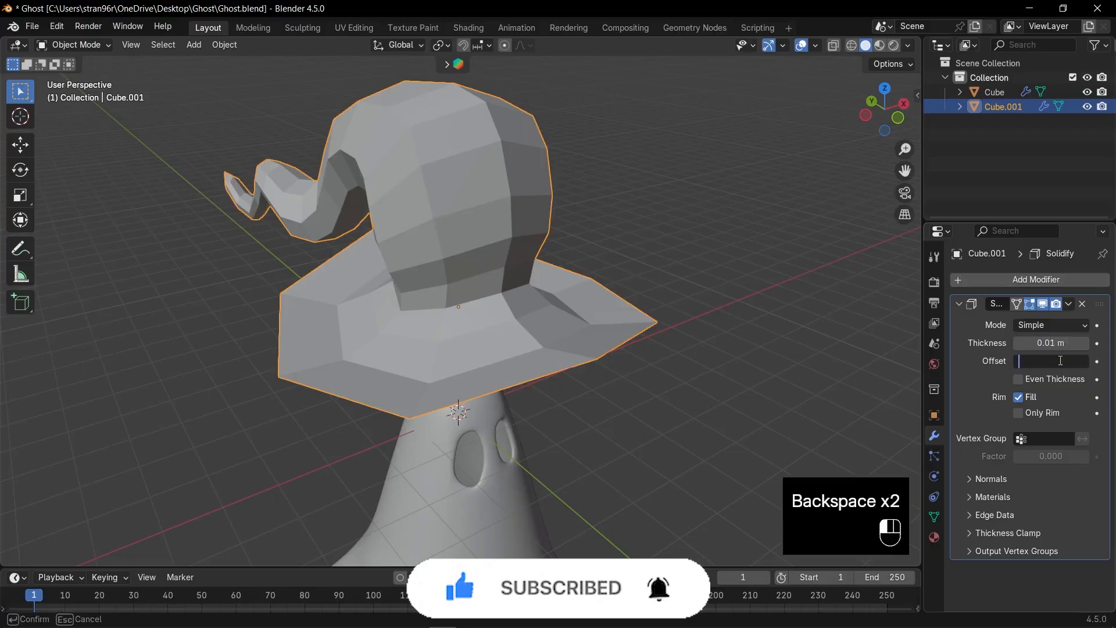
text(1)
key(Return)
Step: Set the hat's Solidify thickness to 0.2 m and apply the modifier
drag(1060, 345, 1070, 344)
drag(889, 105, 881, 106)
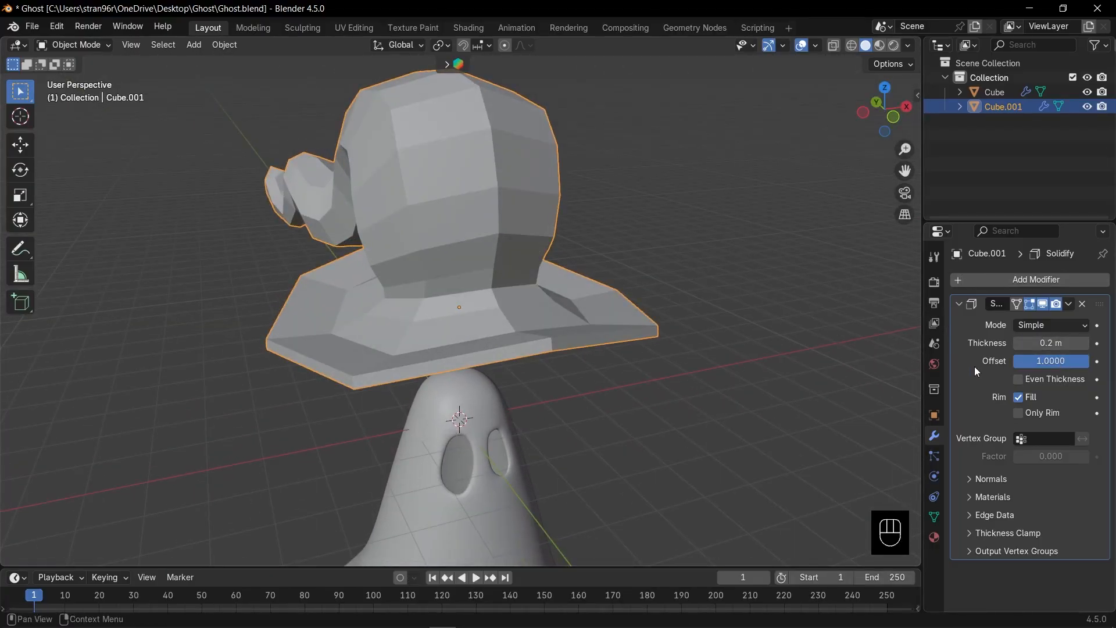
key(ctrl+a)
Step: Select the face loop around the brim's outer rim and extrude it slightly outward along the normals
key(Tab)
middle_drag(582, 349, 651, 354)
key(3)
alt+click(669, 353)
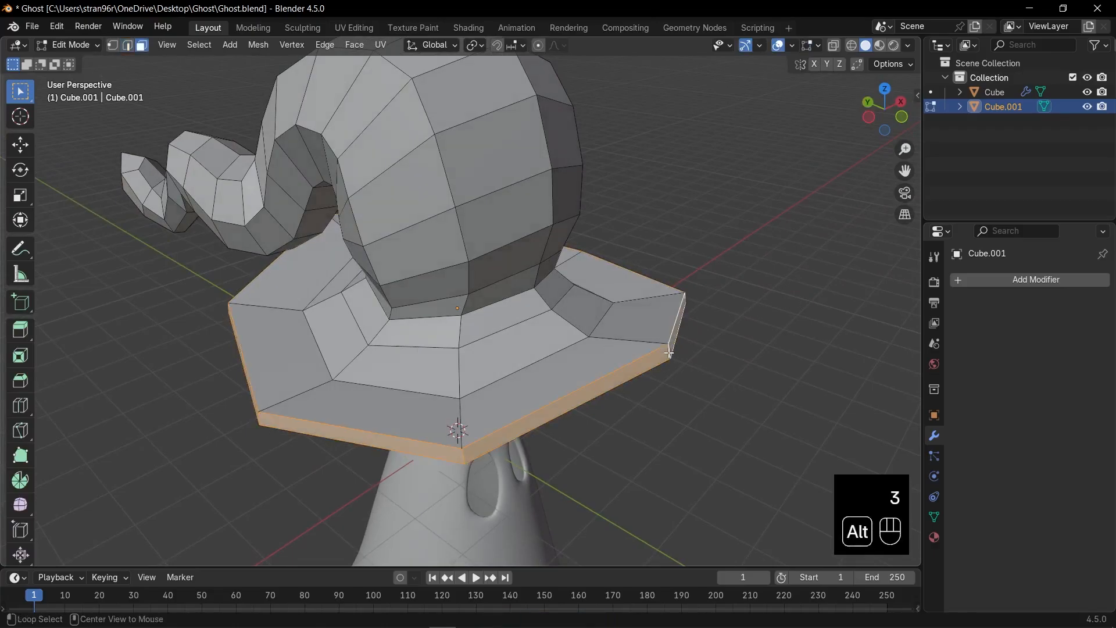
key(alt+e)
click(739, 378)
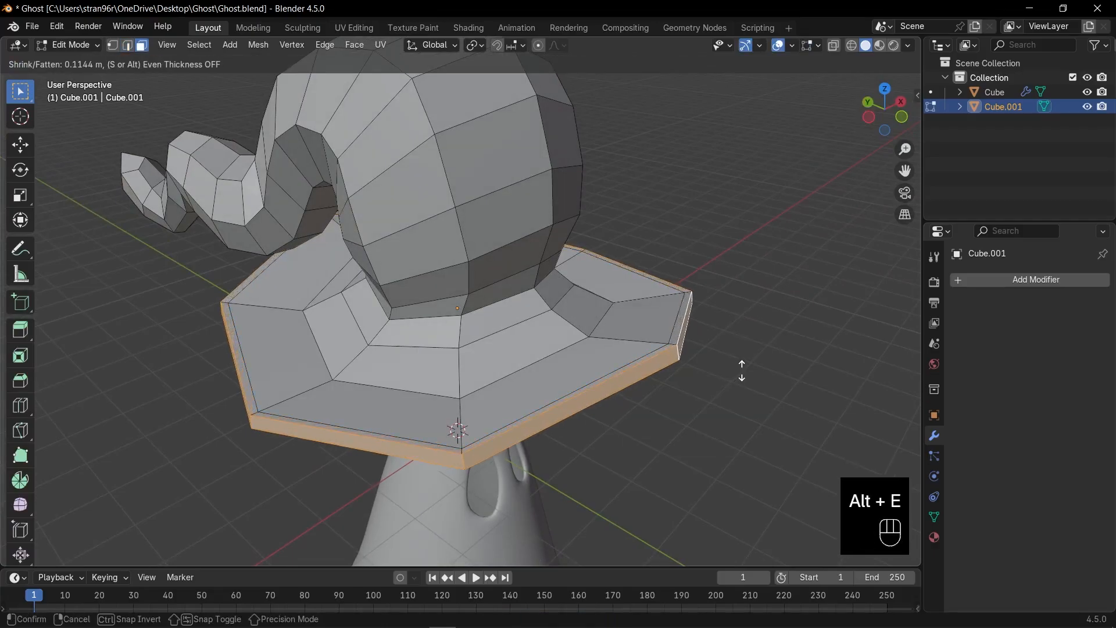
click(744, 366)
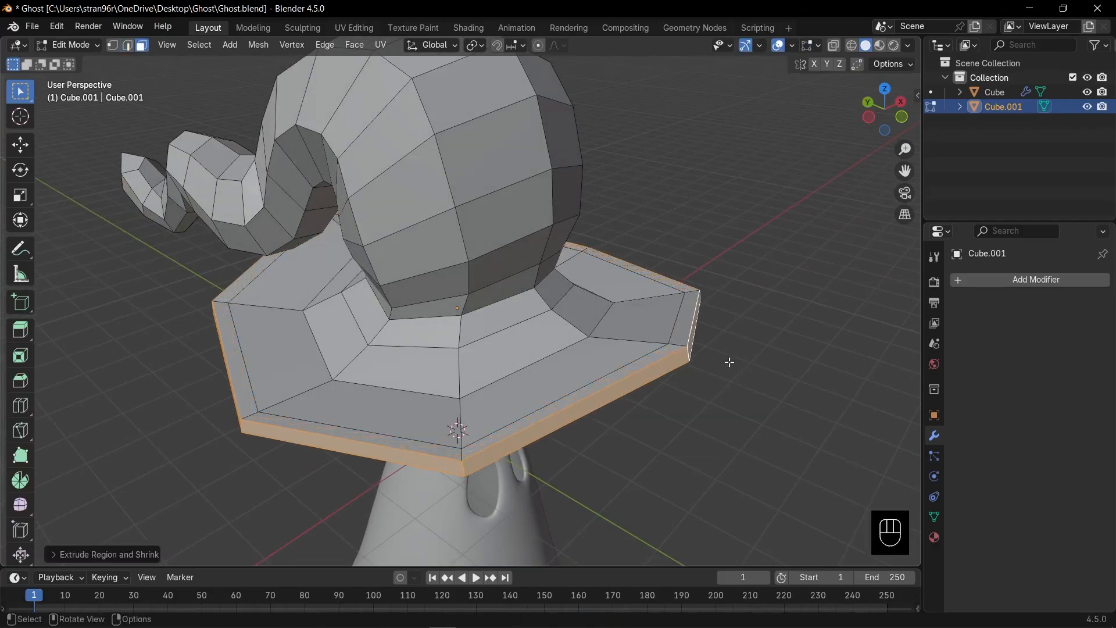
Step: Extrude the upper face loop of the new rim upward about 0.25 m to form a raised lip around the brim
alt+click(679, 347)
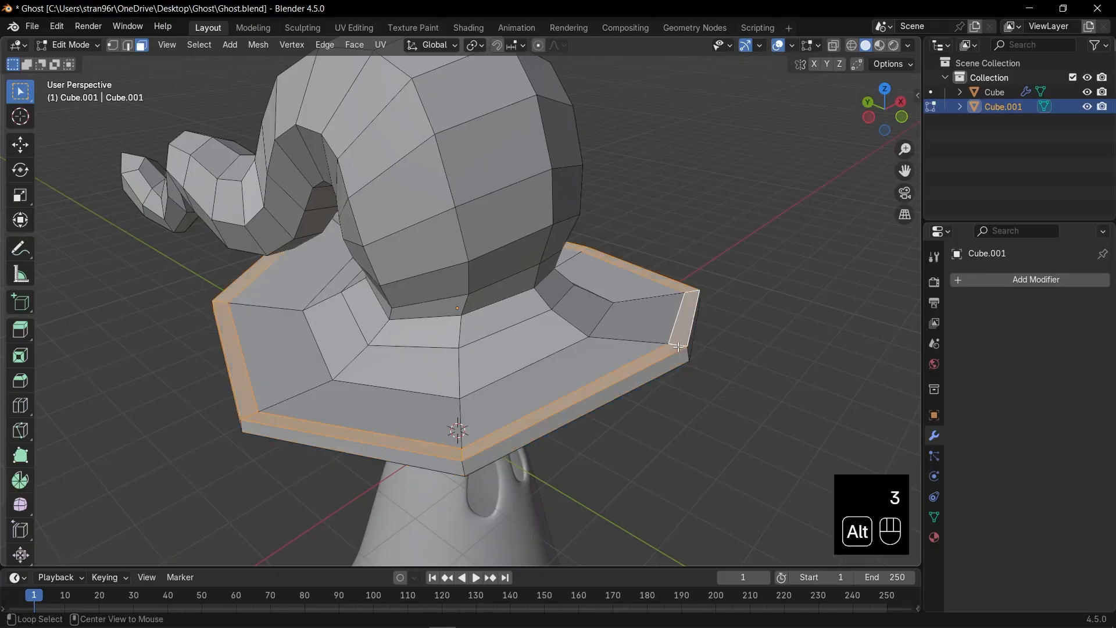
key(e)
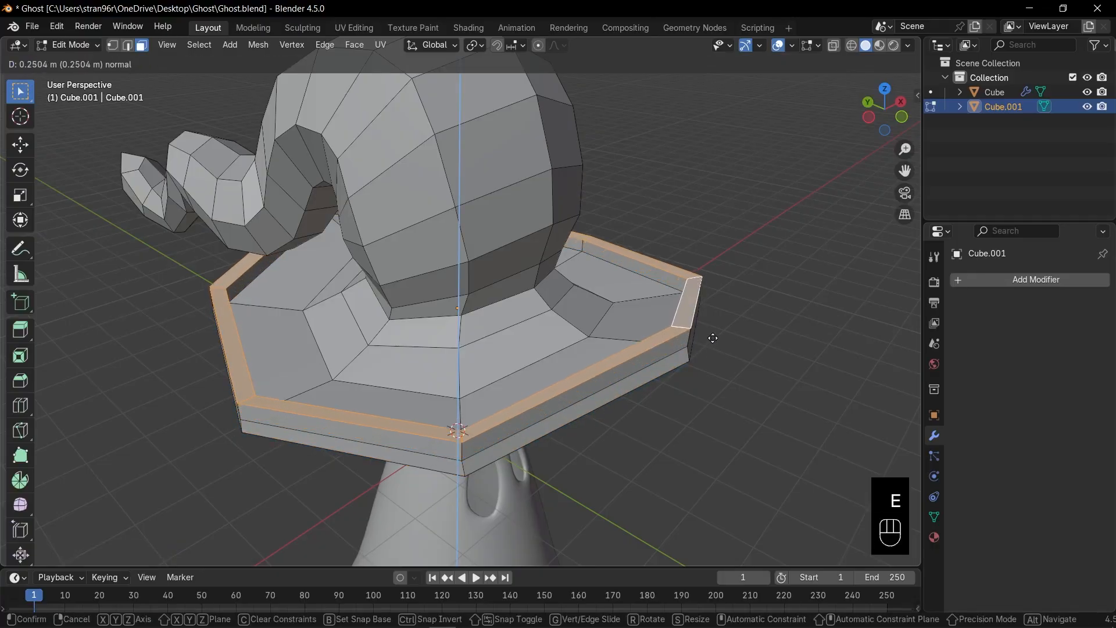
click(713, 337)
key(KP_1)
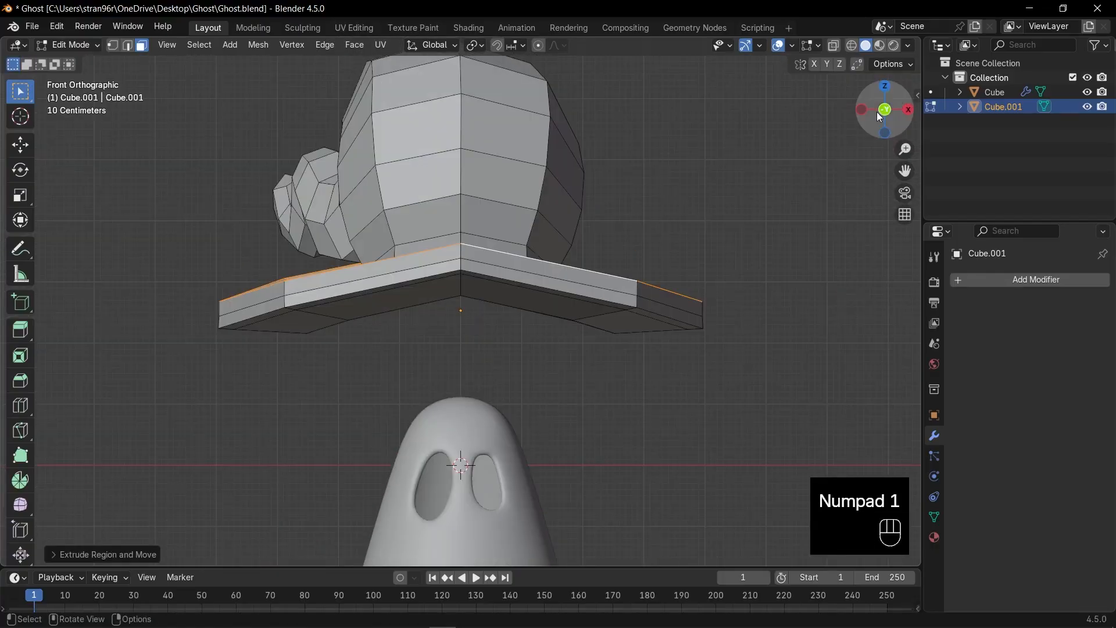
Step: Duplicate the two lowest face loops of the crown in place and separate them into their own hat band object
middle_drag(611, 290, 479, 215)
alt+click(479, 213)
alt+shift+click(479, 212)
scroll(480, 213, down, 2)
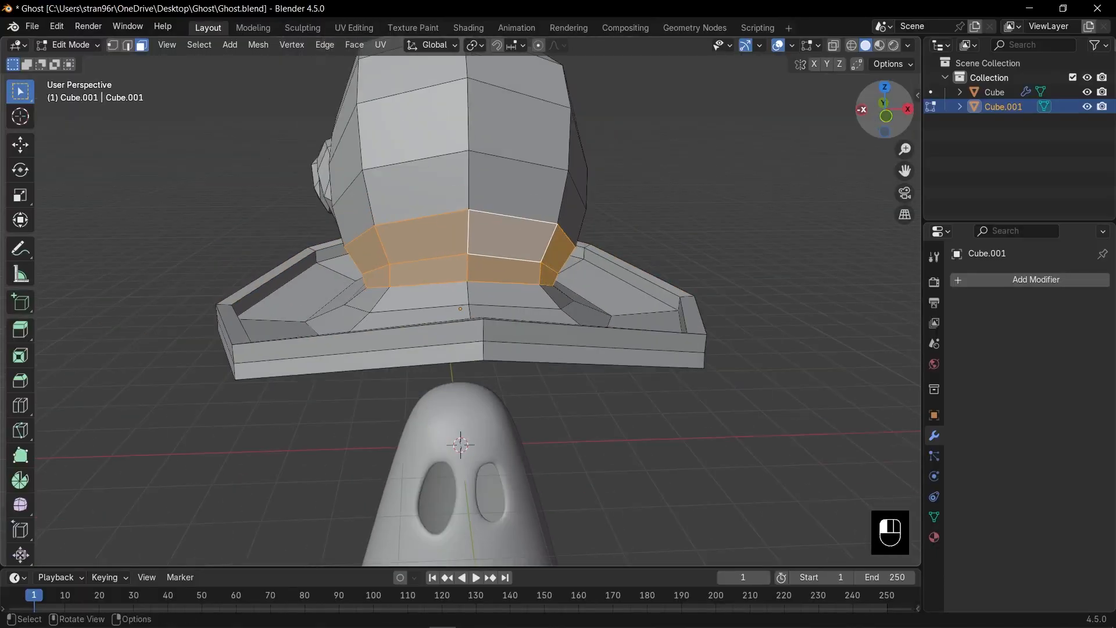
middle_drag(721, 244, 634, 250)
scroll(642, 253, down, 2)
key(shift+d)
key(Escape)
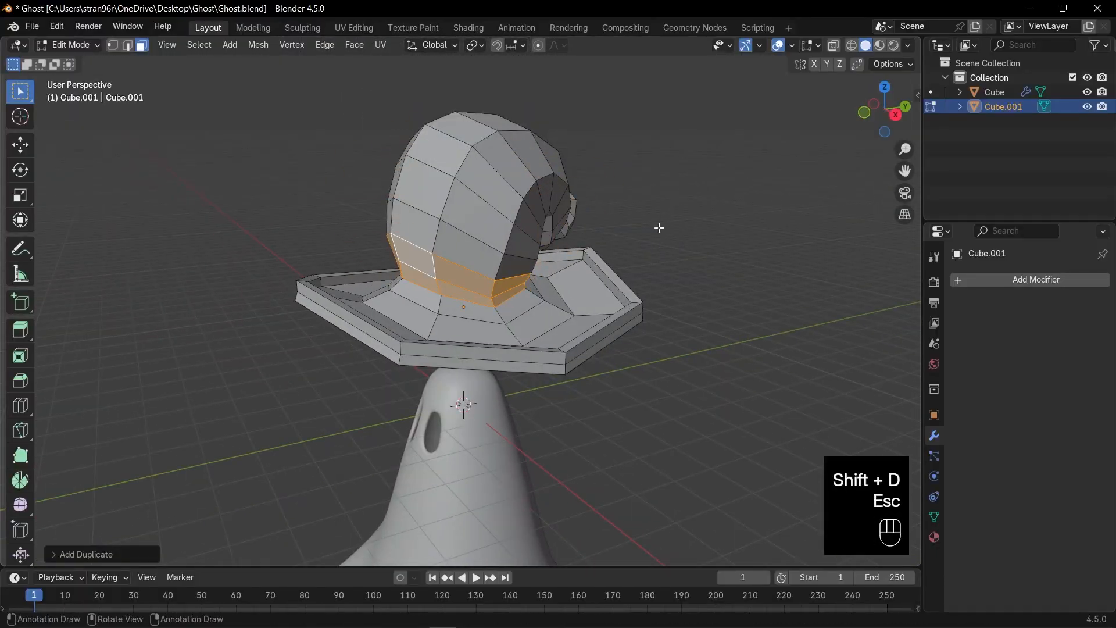
key(p)
click(657, 227)
scroll(657, 228, up, 1)
key(Tab)
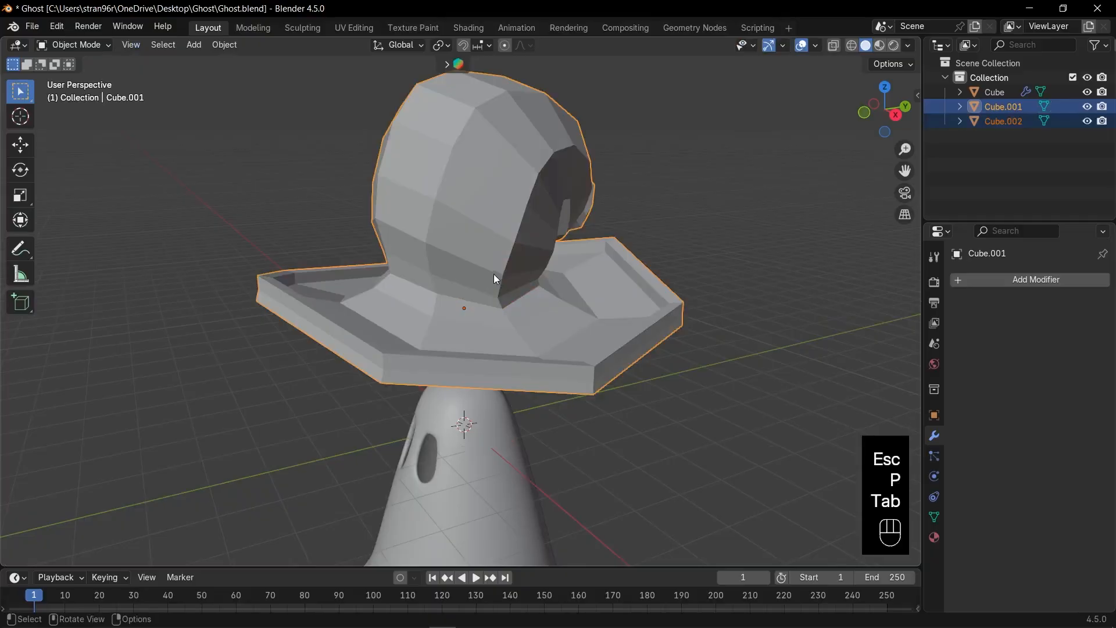
Step: Add a Solidify modifier to the hat band with a thickness of 0.2 m and an offset of 1
click(474, 280)
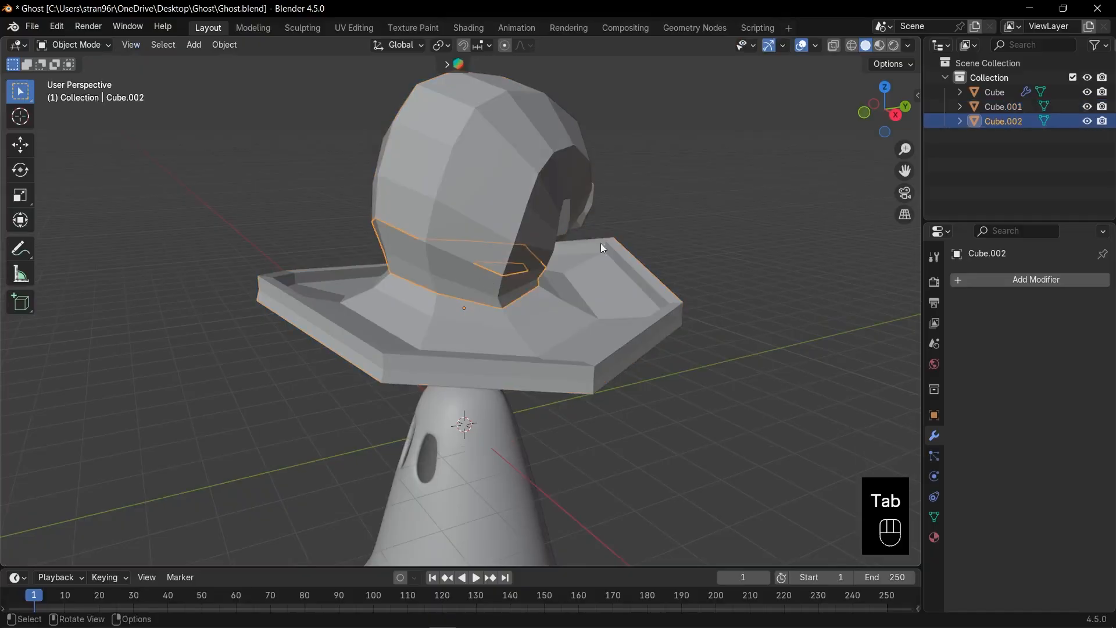
click(1010, 282)
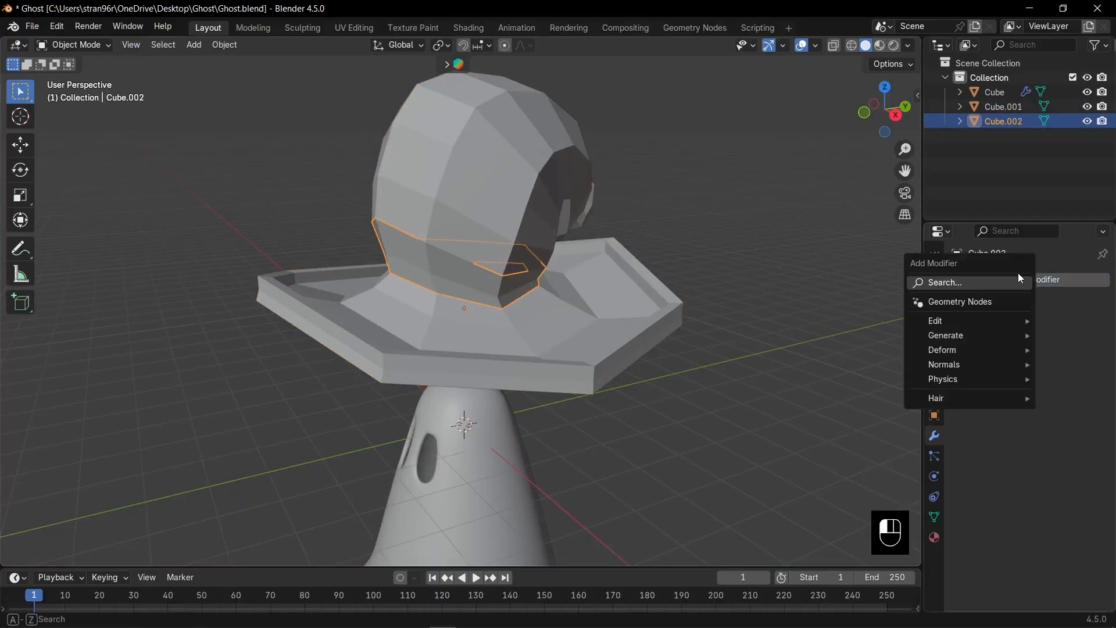
text(sol)
key(Return)
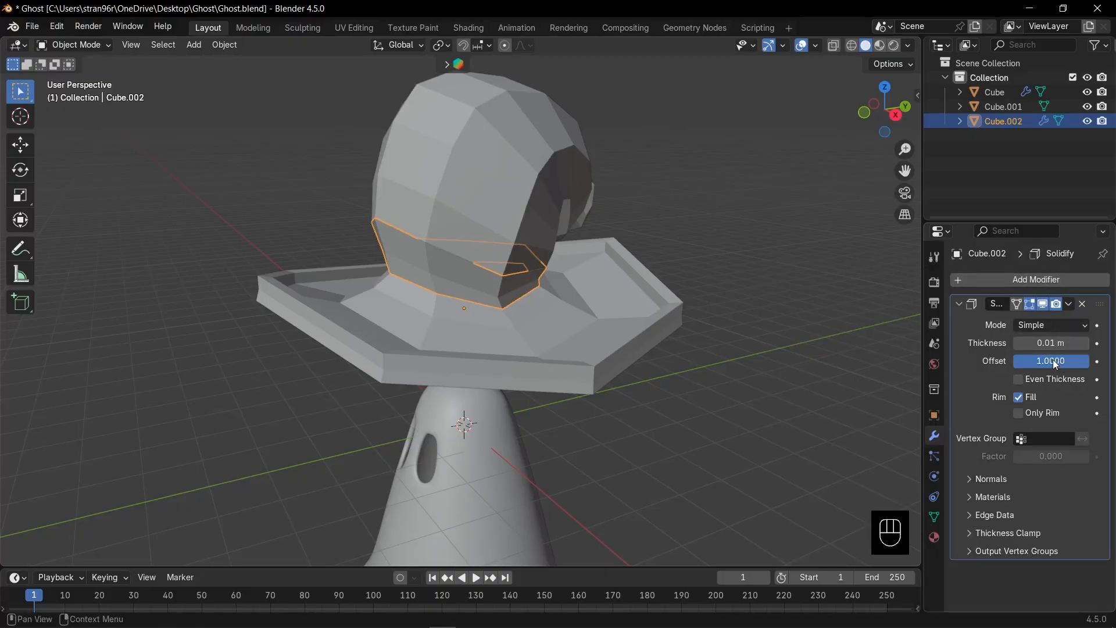
text(0.2)
key(Return)
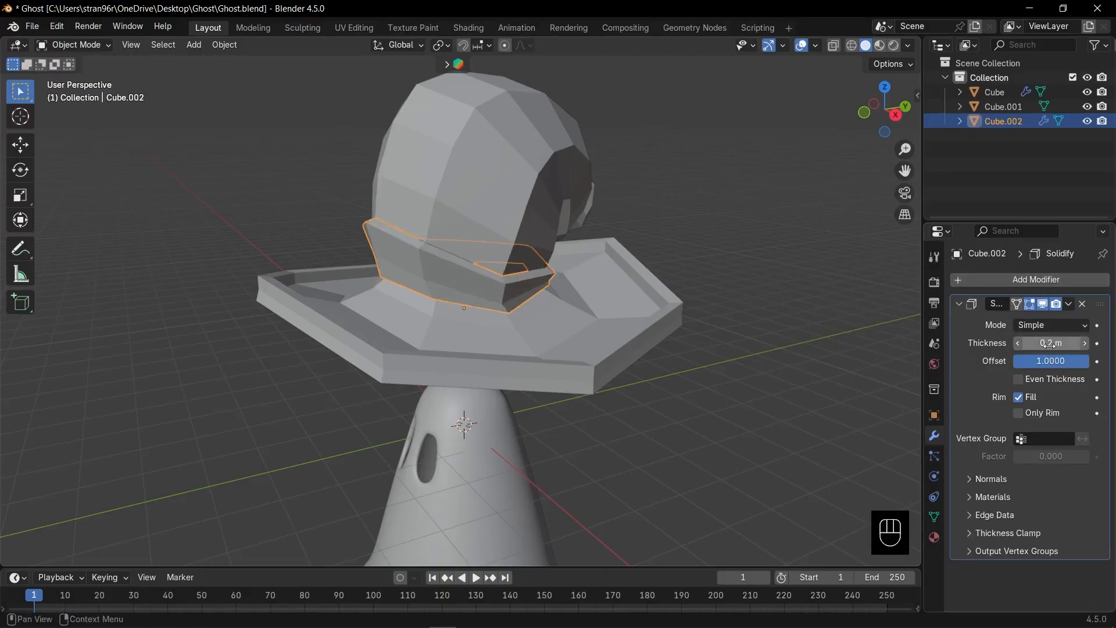
Step: Give the hat a level 2 Subdivision modifier and shade it smooth
scroll(651, 263, up, 4)
scroll(676, 245, down, 3)
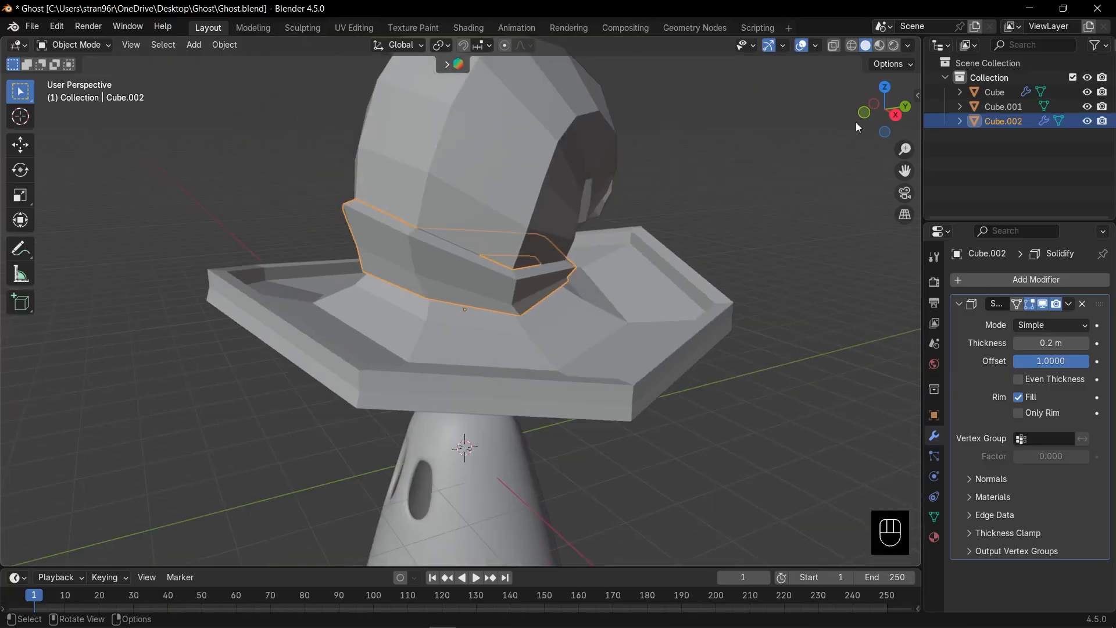
middle_drag(859, 126, 818, 180)
scroll(817, 179, down, 5)
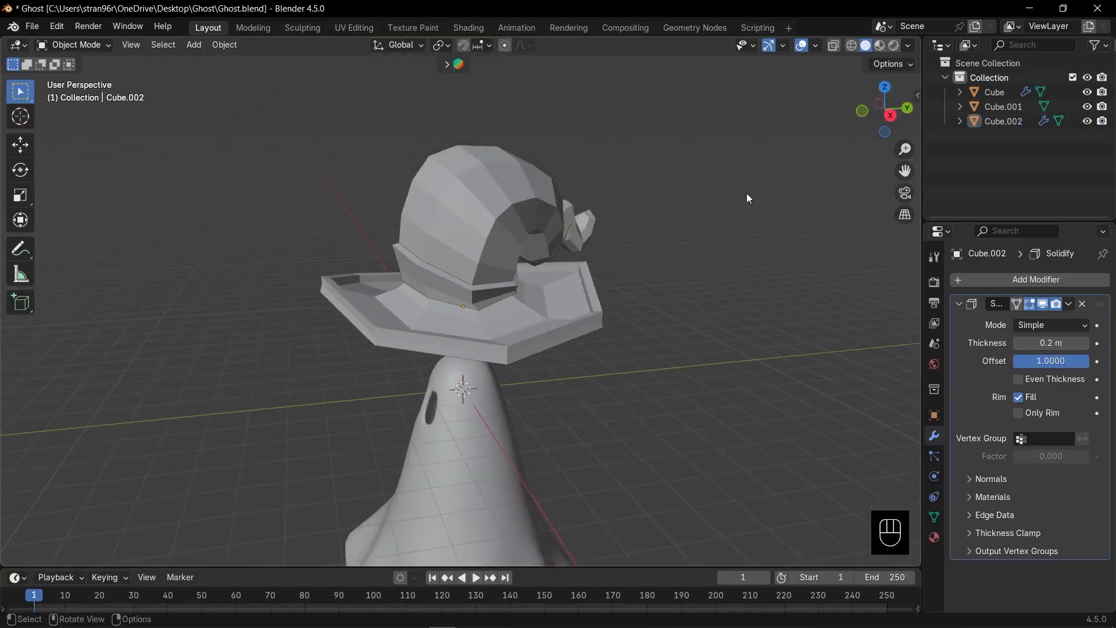
click(503, 195)
key(ctrl+2)
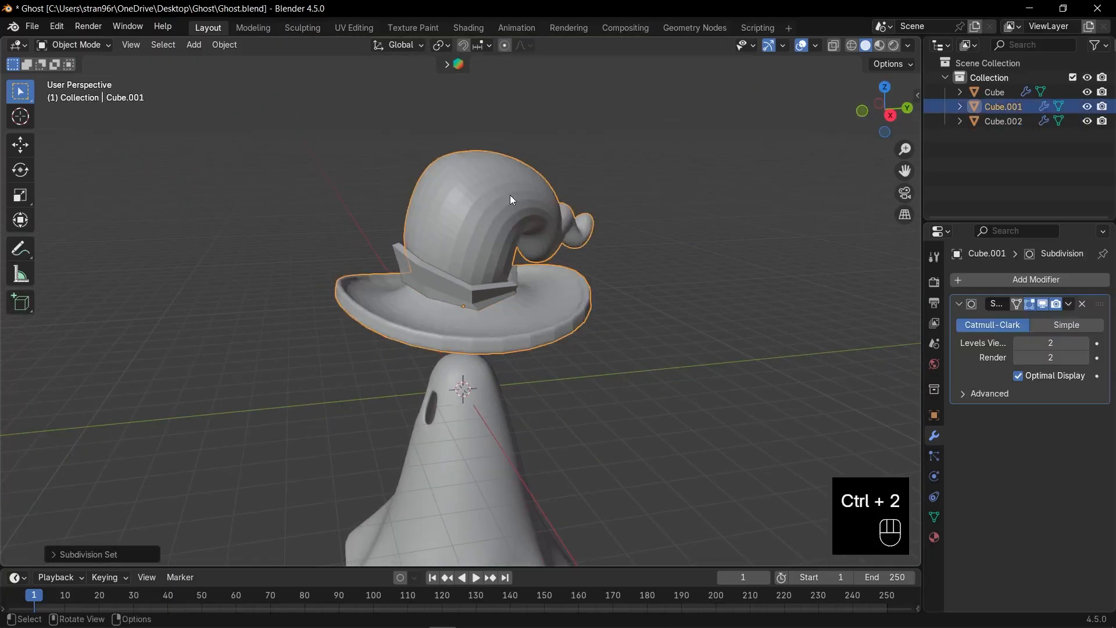
right_click(511, 200)
click(511, 200)
drag(857, 121, 875, 112)
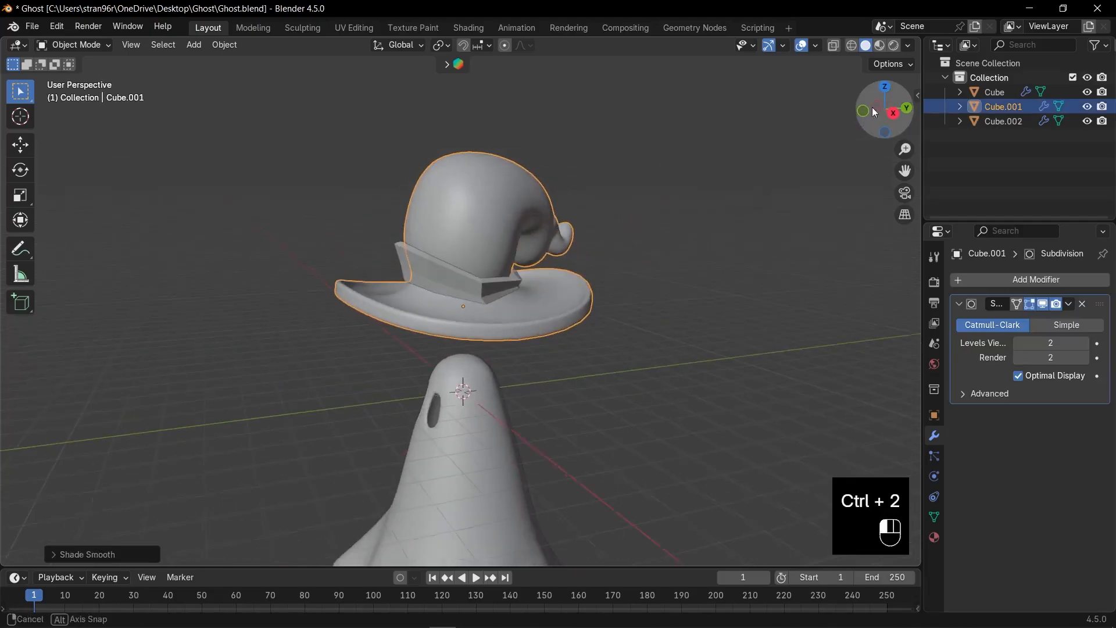
Step: Give the hat band a level 2 Subdivision modifier and smooth shading
click(429, 276)
key(ctrl+2)
scroll(538, 264, up, 6)
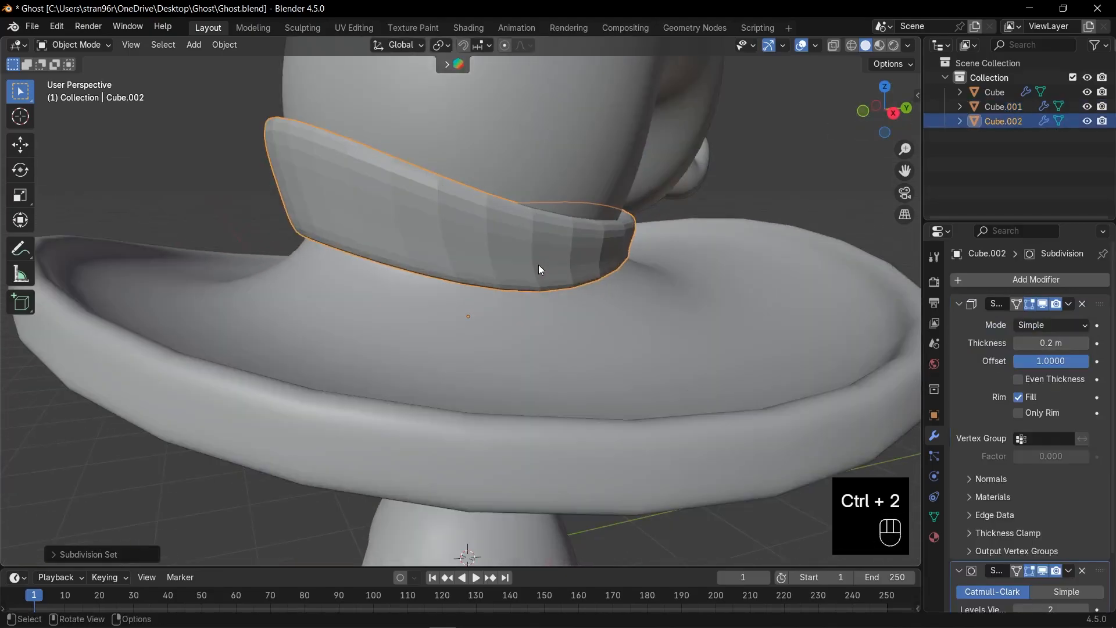
right_click(492, 227)
click(492, 227)
scroll(492, 227, down, 2)
mouse_move(861, 125)
mouse_down()
mouse_move(834, 145)
mouse_move(853, 119)
mouse_up()
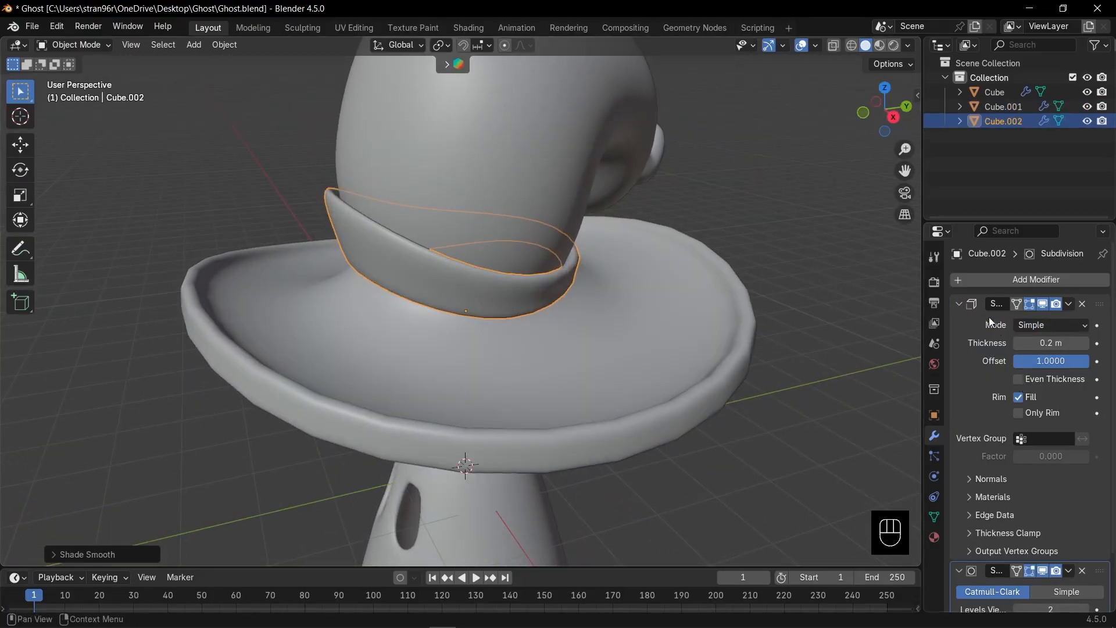
Step: Collapse the hat band's existing modifiers and add a Bevel modifier
click(960, 304)
click(959, 323)
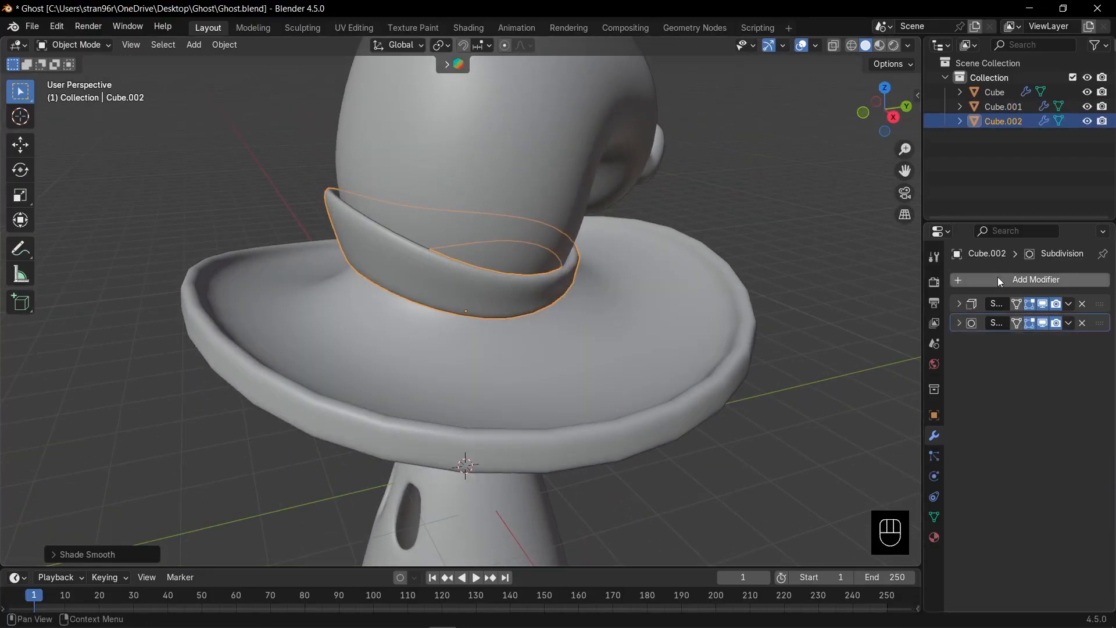
click(998, 279)
click(997, 276)
key(Return)
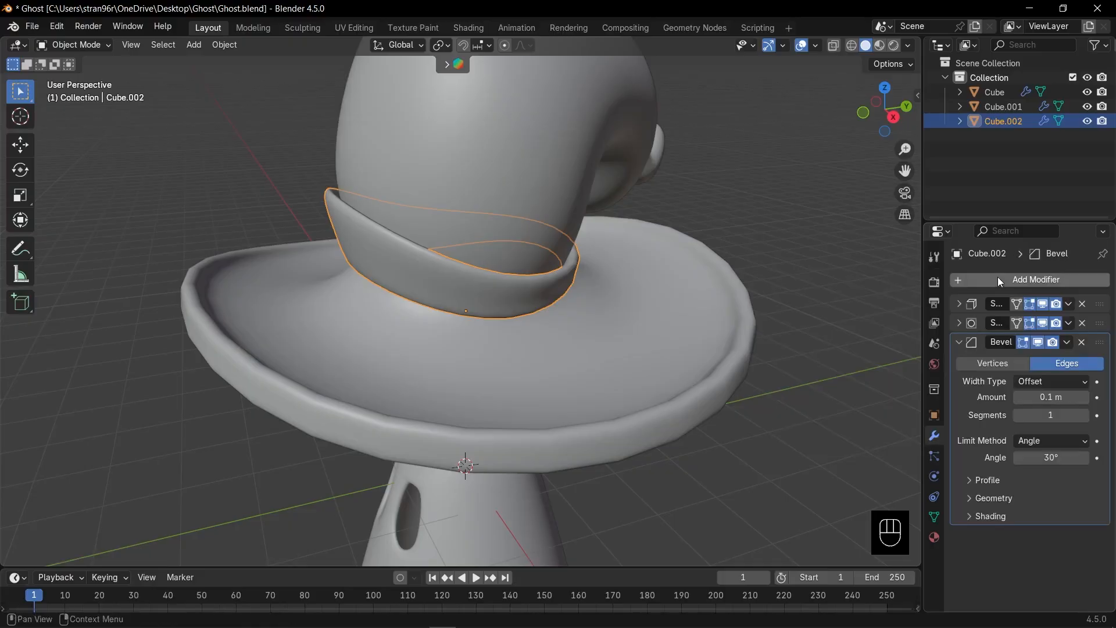
Step: Place the hat band's Bevel modifier above its Subdivision modifier and set the bevel angle limit to 65°
drag(1107, 344, 1106, 329)
drag(1101, 342, 1103, 317)
click(1048, 437)
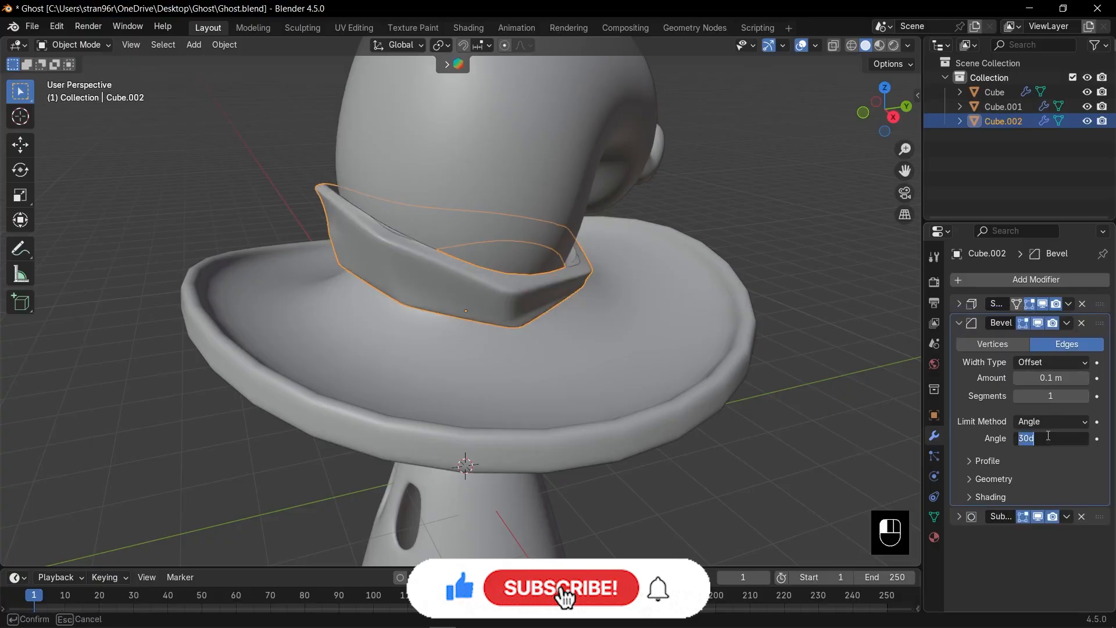
key(Return)
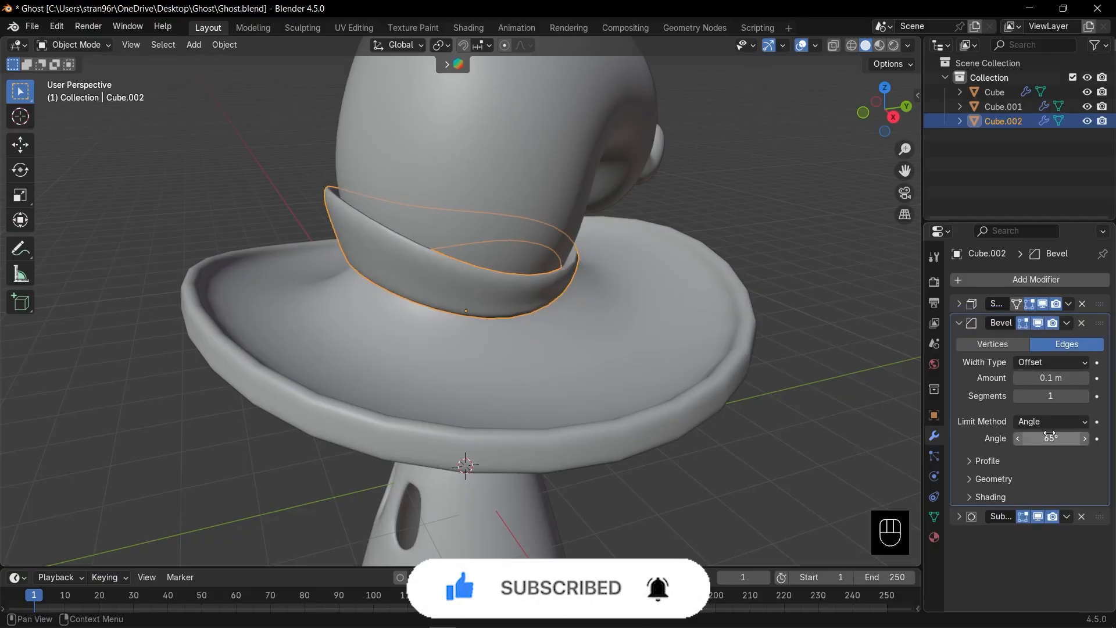
Step: Set the hat band's bevel amount to 0.03 m
scroll(471, 256, up, 2)
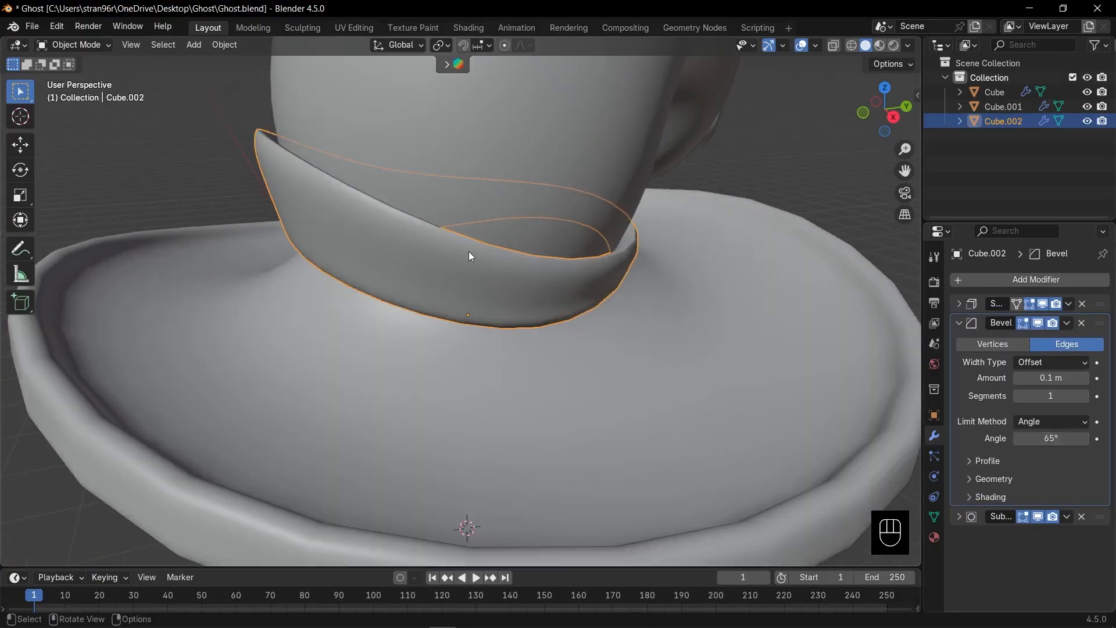
click(1017, 378)
click(1017, 378)
click(1017, 379)
click(1017, 378)
click(1017, 378)
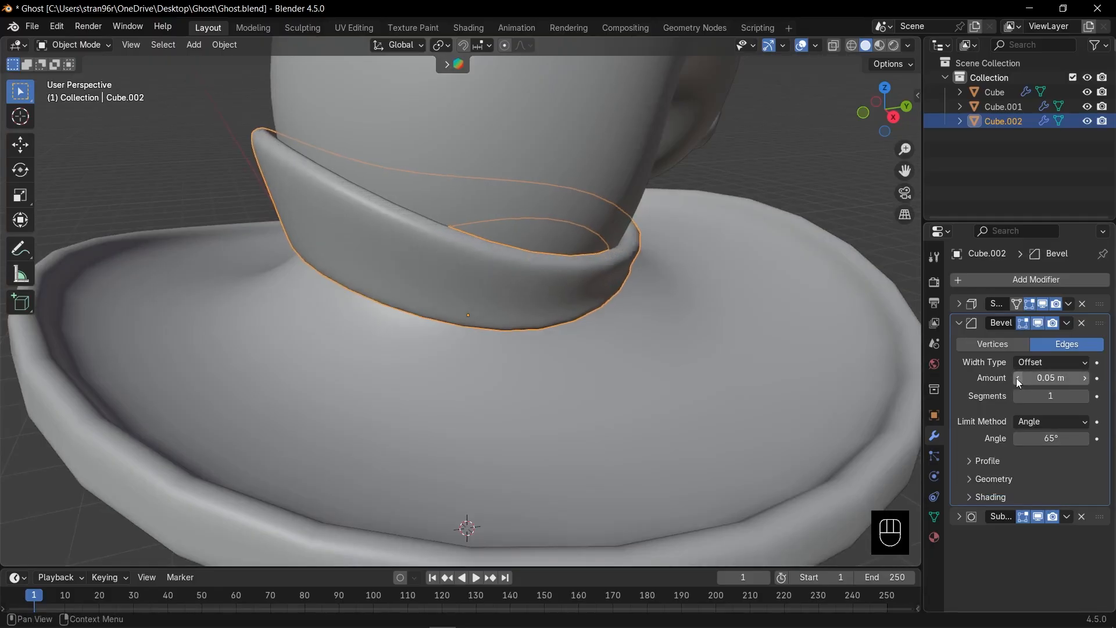
click(1016, 379)
click(1017, 378)
middle_drag(721, 290, 681, 280)
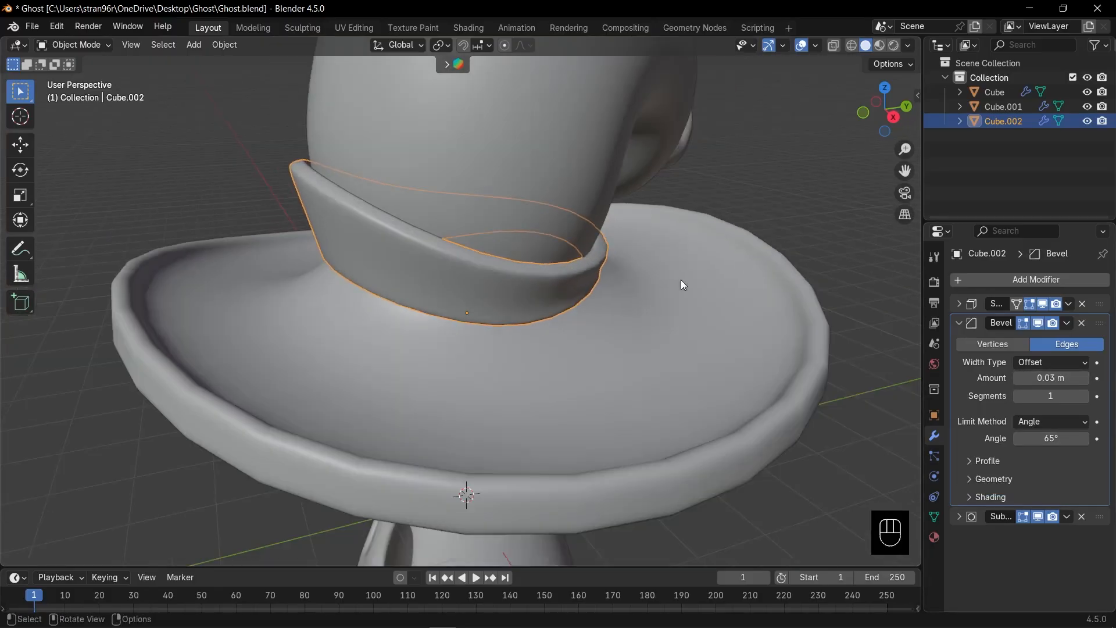
Step: Duplicate the hat band's front faces and move the copy about 0.05 m forward along the Y axis
drag(883, 117, 885, 146)
key(KP_1)
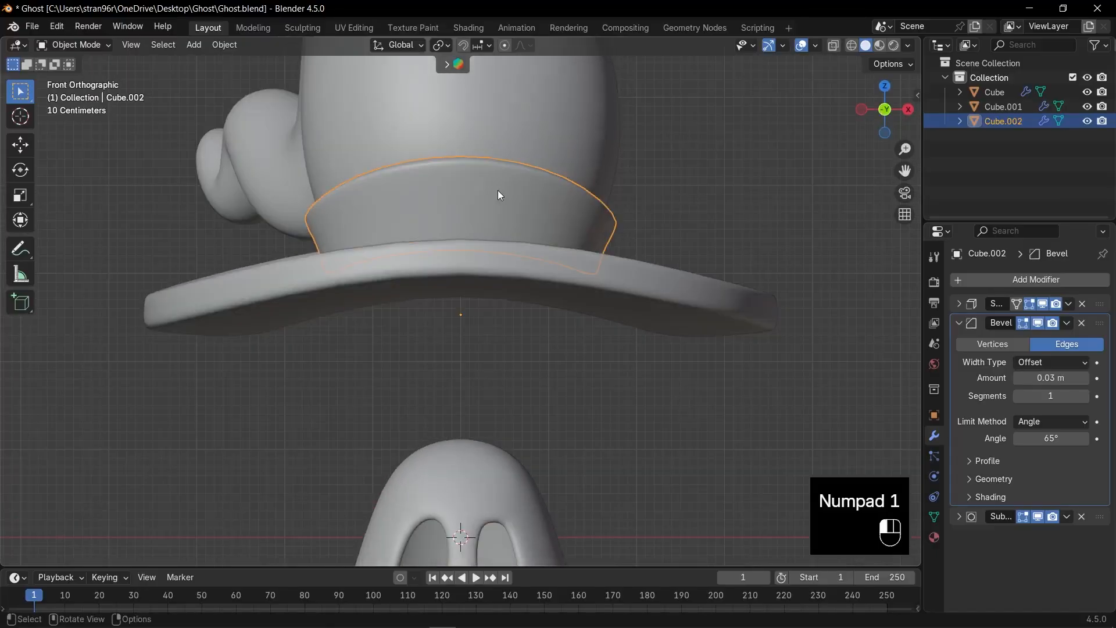
key(Tab)
key(3)
drag(441, 129, 492, 204)
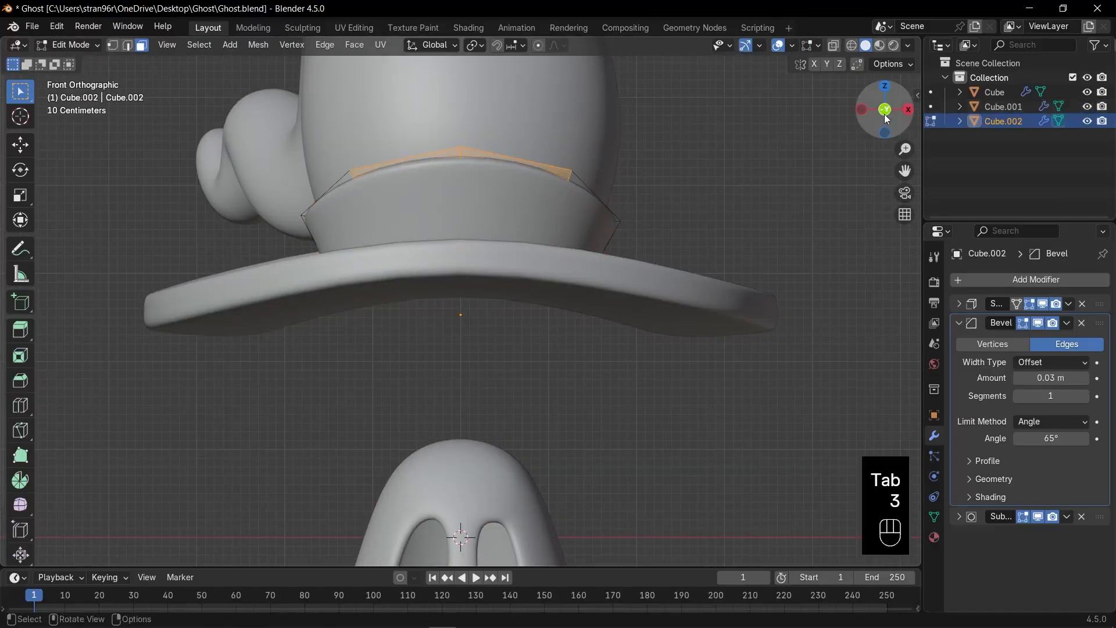
drag(884, 118, 823, 156)
key(KP_3)
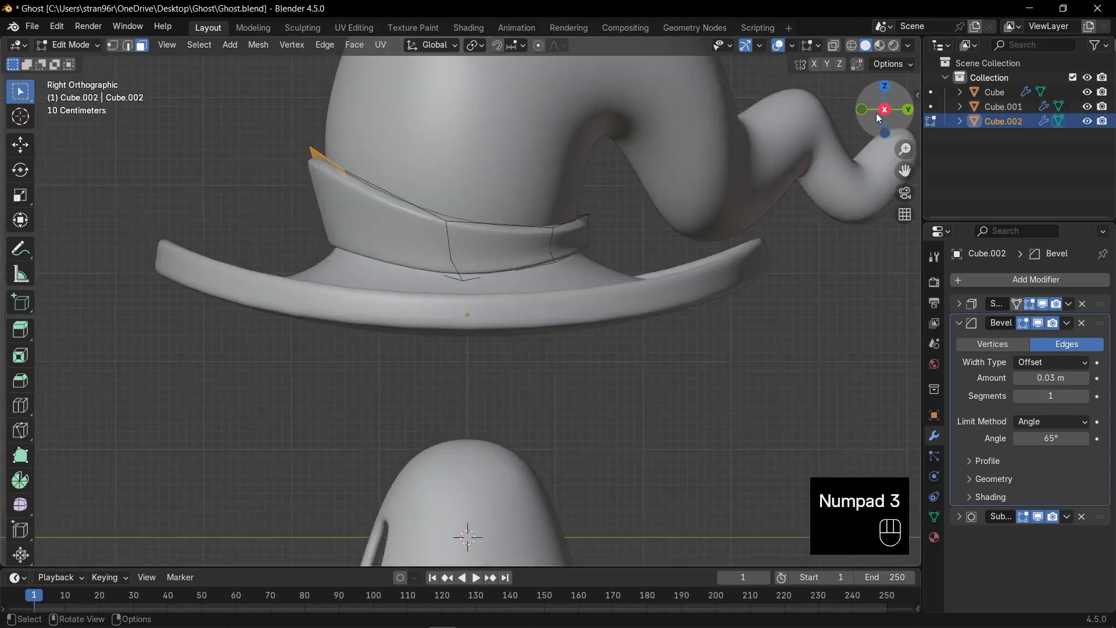
key(shift+d)
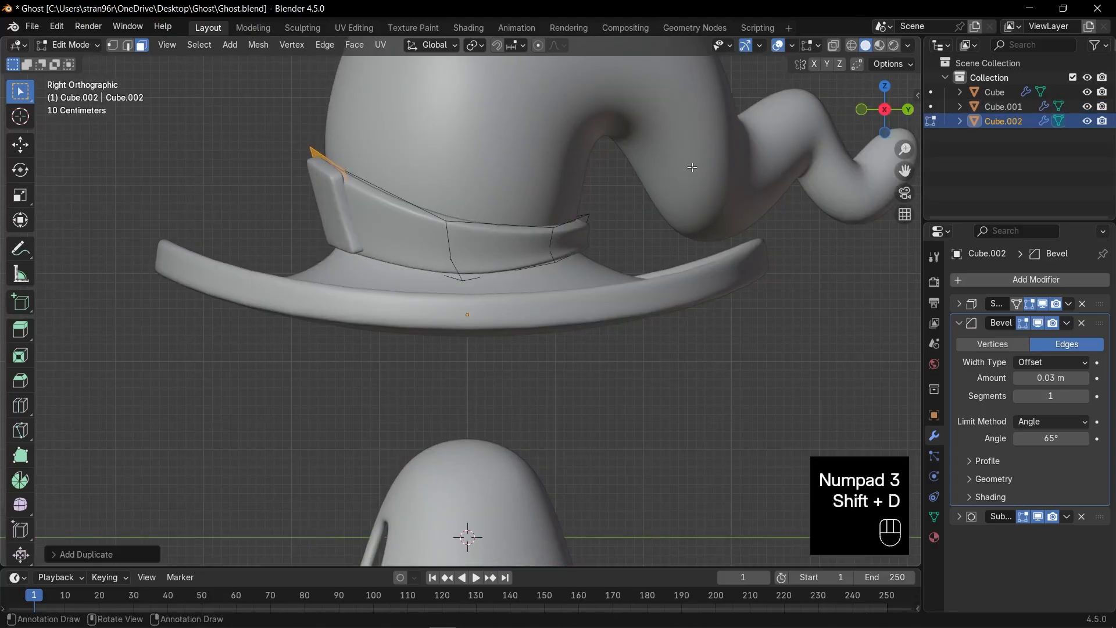
key(g)
key(y)
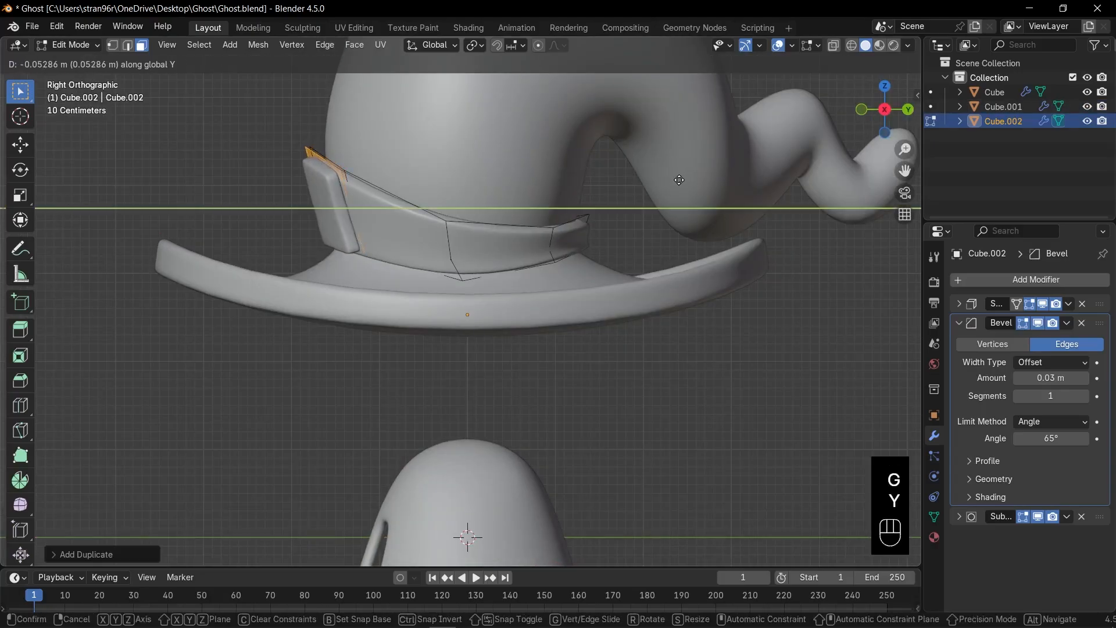
click(678, 180)
Step: Separate the duplicated front faces into their own object and select it in the front view
key(Tab)
key(Tab)
key(p)
click(437, 164)
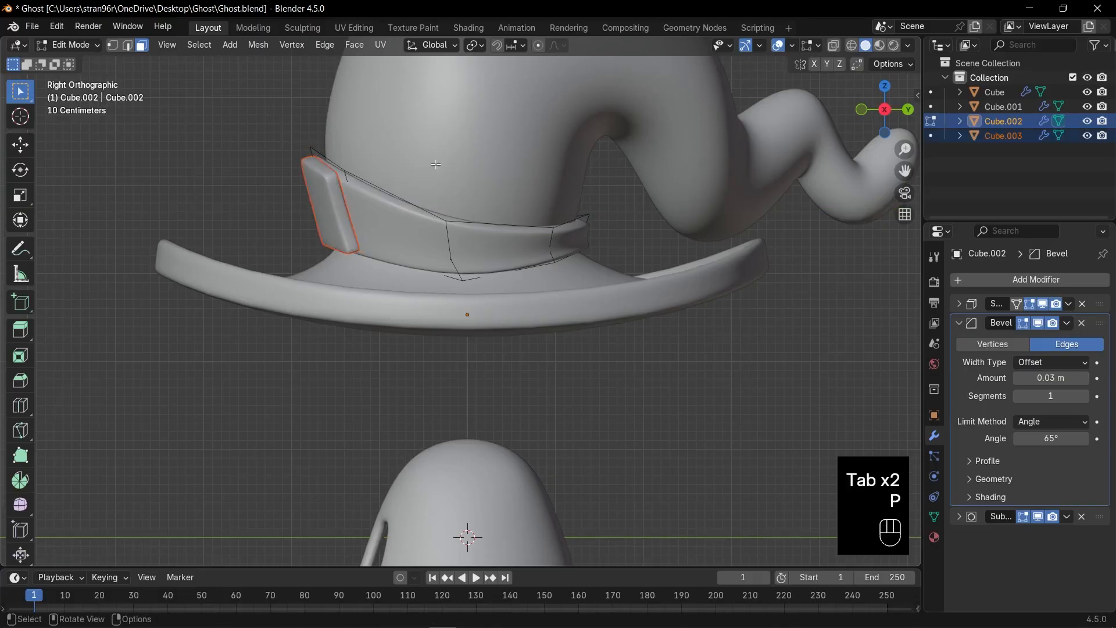
key(KP_1)
key(Tab)
click(504, 186)
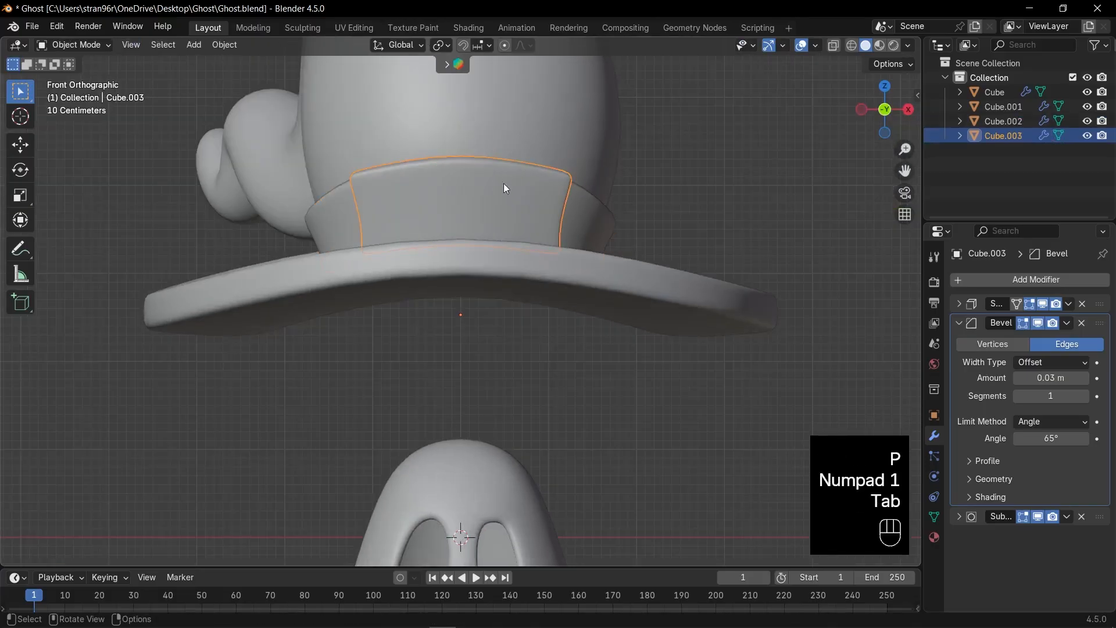
Step: Inset the separated faces slightly and delete the inner faces to leave a thin buckle frame
scroll(814, 182, up, 3)
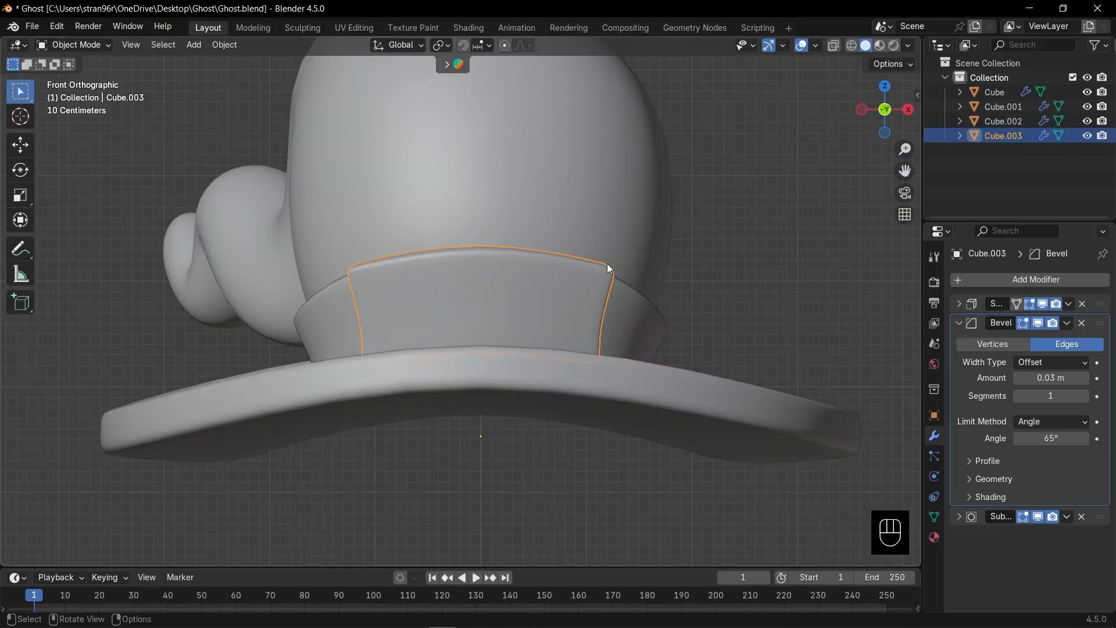
key(ctrl+a)
click(608, 271)
key(Tab)
key(a)
key(alt+z)
key(i)
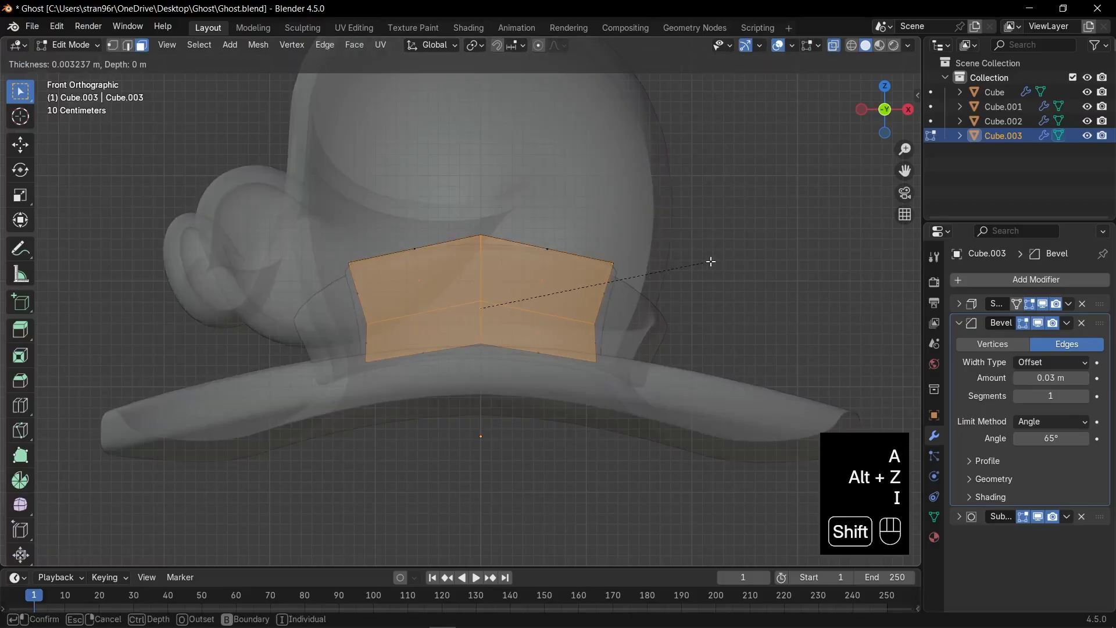
shift+click(613, 279)
key(x)
click(615, 285)
key(Tab)
key(alt+z)
scroll(813, 293, up, 2)
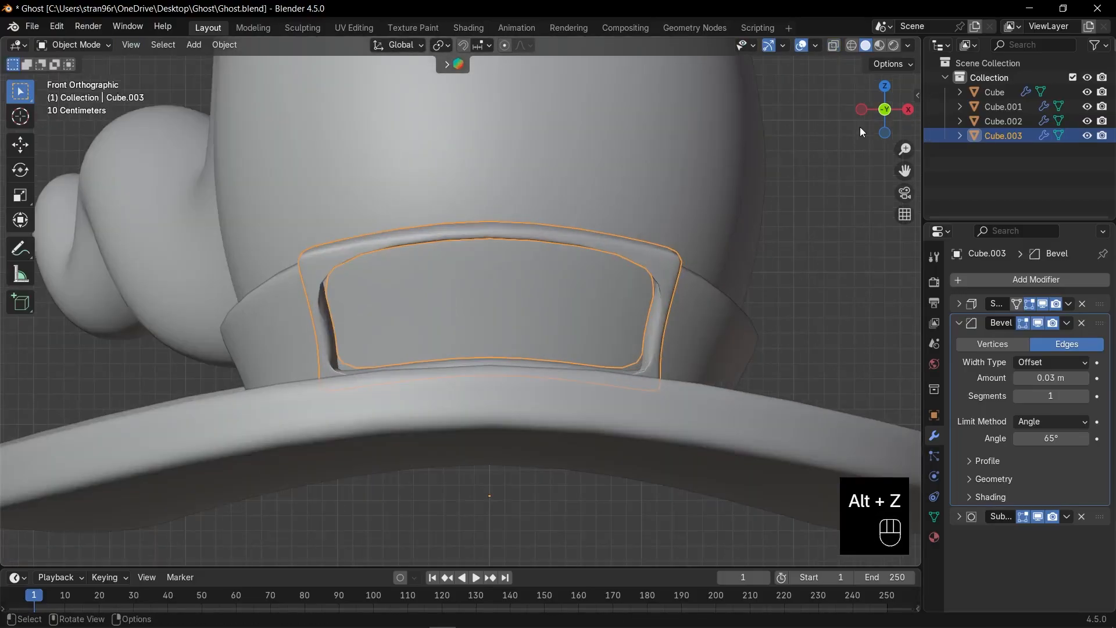
Step: Try a different bevel amount and angle limit on the buckle frame's Bevel modifier
click(1018, 382)
click(1017, 382)
drag(887, 111, 805, 108)
drag(1047, 439, 1078, 439)
drag(885, 110, 962, 105)
Step: Remove the buckle frame's Bevel modifier and apply its Solidify modifier
click(1082, 323)
mouse_move(885, 110)
mouse_down()
mouse_move(942, 107)
mouse_move(896, 116)
mouse_up()
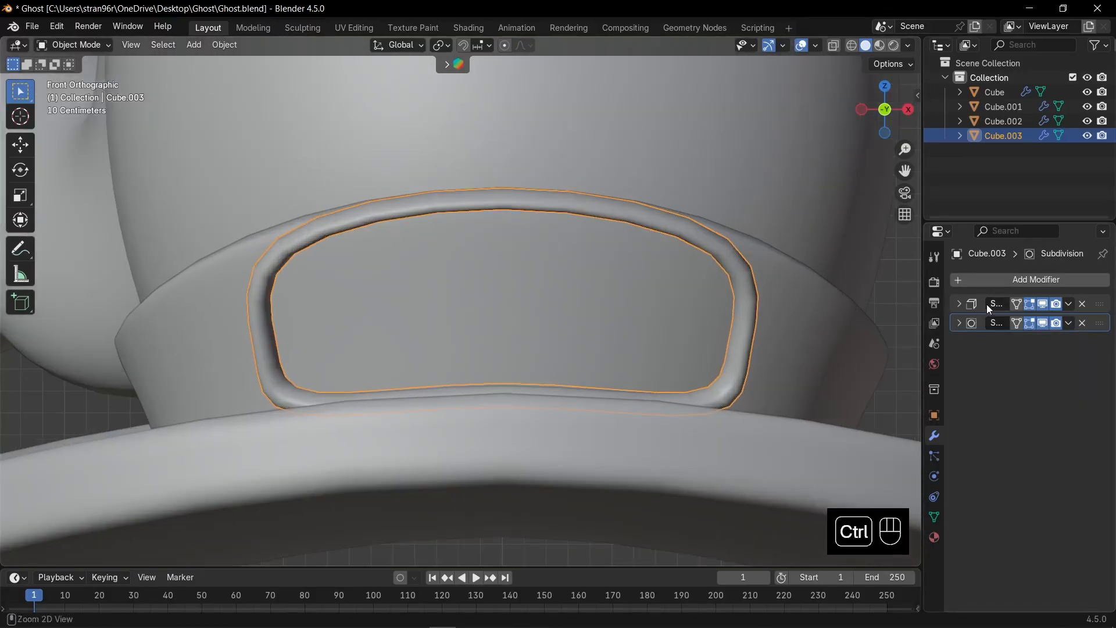
key(ctrl+a)
Step: Bevel the edge loops running around the buckle frame by a small amount to sharpen its profile
key(Tab)
key(1)
key(alt+z)
key(alt+z)
middle_drag(728, 205, 677, 217)
key(2)
alt+click(565, 288)
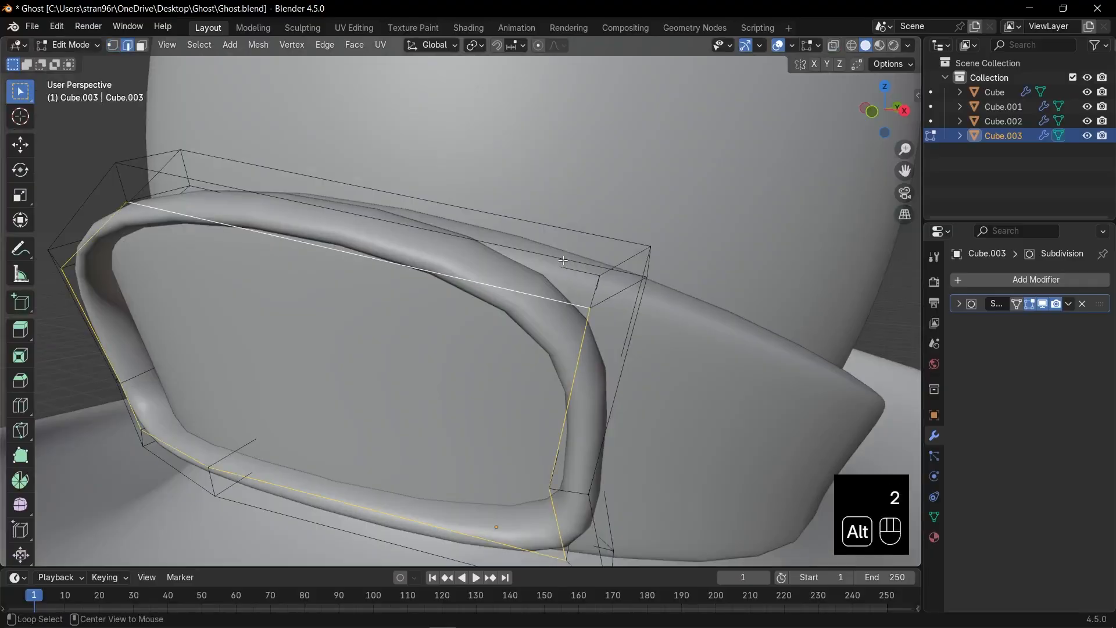
alt+shift+click(247, 190)
key(alt+z)
key(ctrl+b)
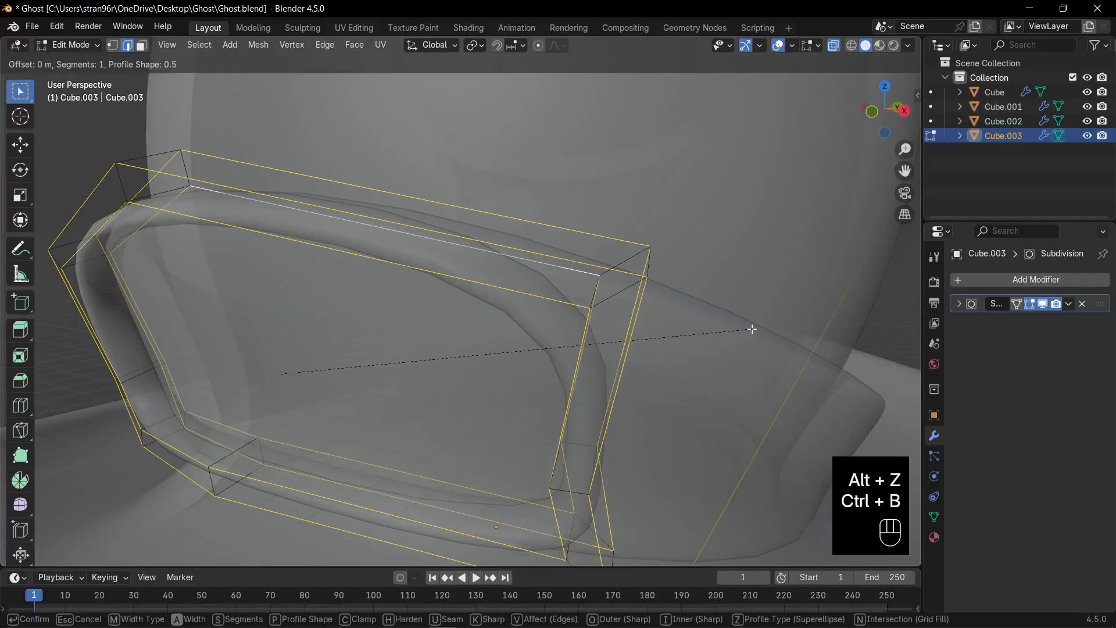
key(shift)
click(763, 329)
key(Tab)
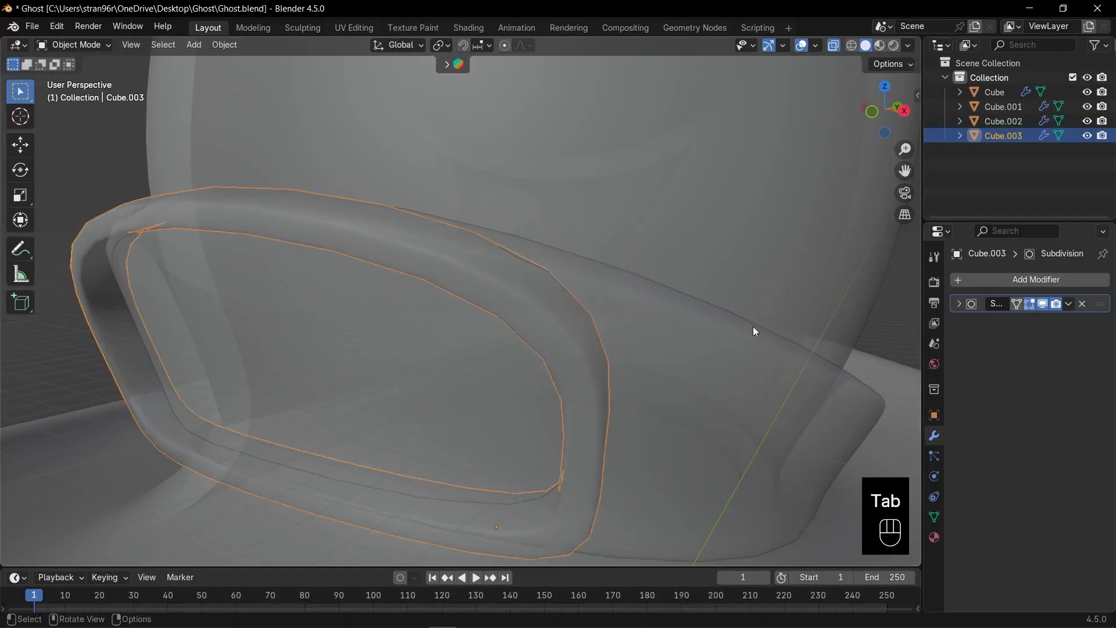
Step: Bevel the edges at the buckle frame's four corners by about 0.02 m to tighten them
key(alt+z)
key(KP_1)
key(Tab)
key(1)
key(alt+z)
drag(674, 211, 748, 275)
shift+drag(663, 378, 722, 431)
shift+drag(319, 377, 274, 429)
shift+drag(232, 194, 321, 268)
scroll(775, 336, up, 1)
key(ctrl+b)
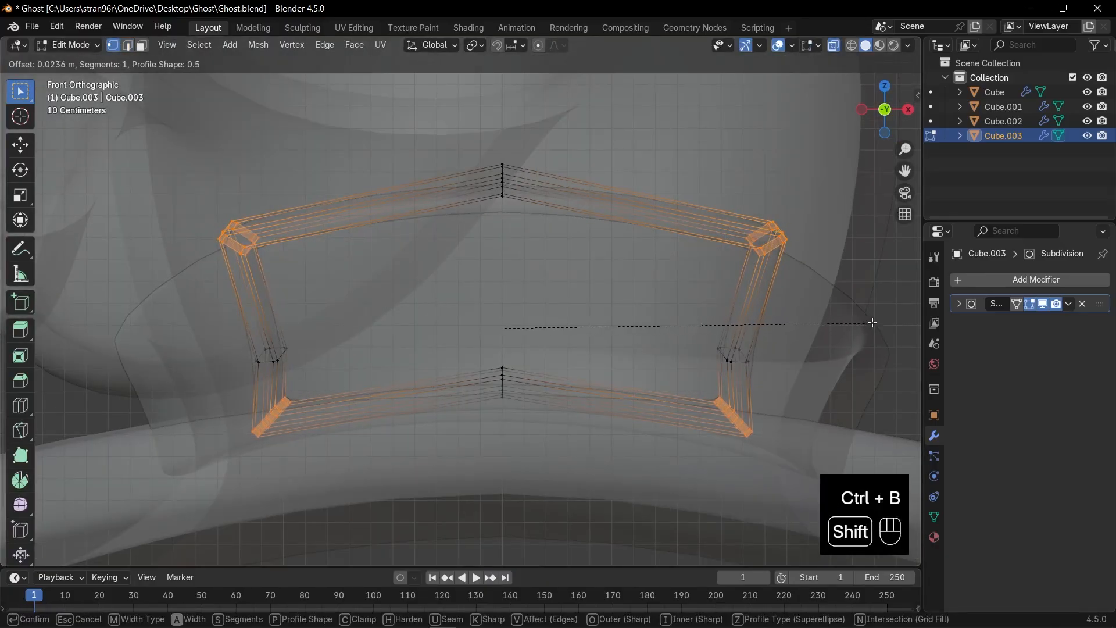
click(854, 324)
key(Tab)
key(alt+z)
Step: Check the finished buckle frame from the side and front, and save the file
middle_drag(785, 261, 610, 232)
drag(884, 110, 686, 116)
scroll(720, 244, down, 3)
click(721, 244)
key(KP_1)
key(ctrl+s)
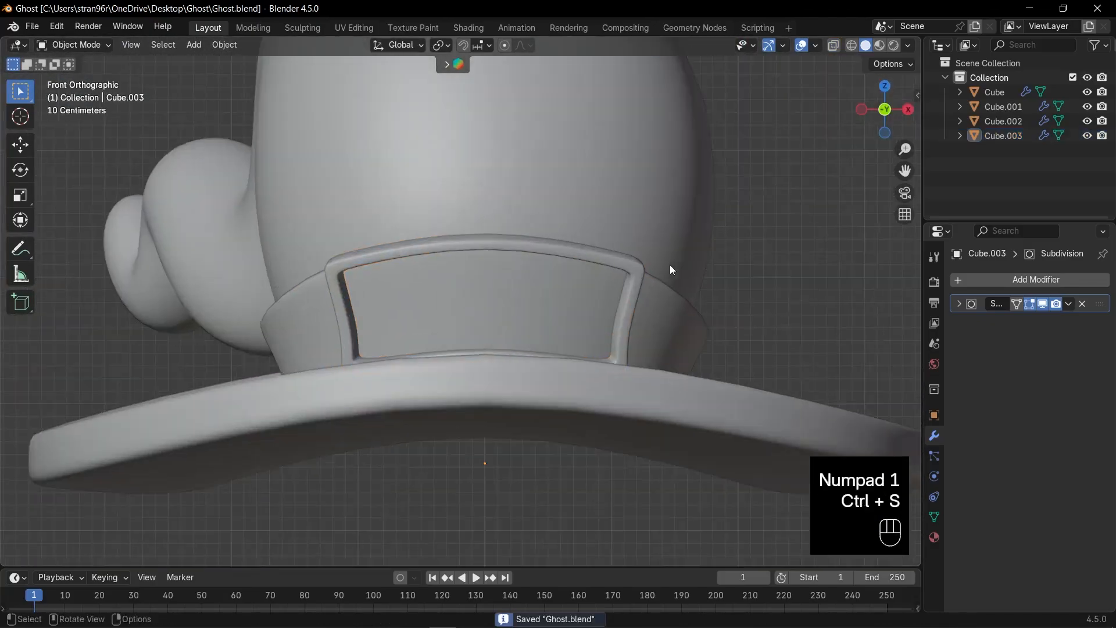
Step: Select the hat, band and buckle together and lower them about 1.5 m along the Z axis
scroll(670, 264, down, 5)
drag(884, 110, 954, 122)
drag(295, 220, 584, 338)
key(KP_1)
key(g)
key(z)
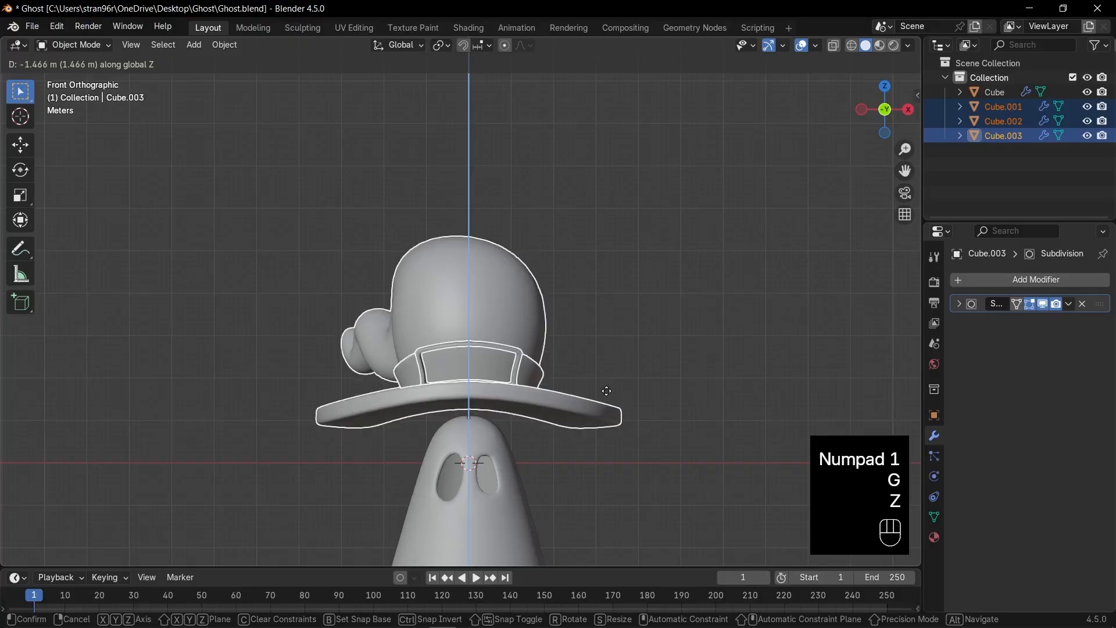
click(606, 400)
Step: Scale the hat, band and buckle down to about 0.47 of their size
key(KP_Decimal)
scroll(628, 401, down, 4)
key(s)
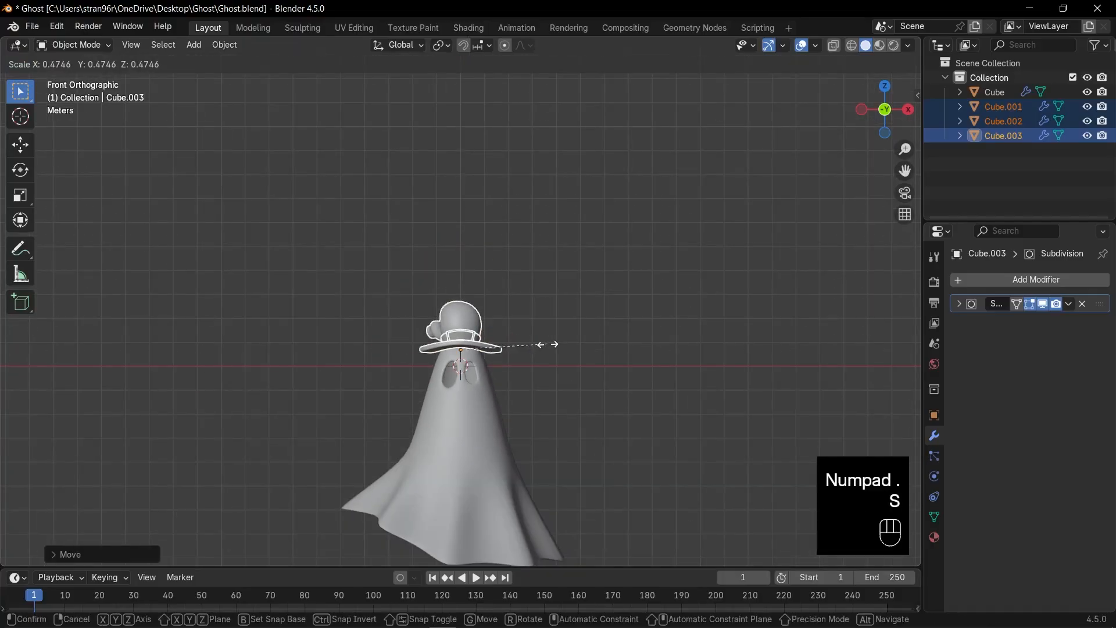
click(550, 348)
Step: Enlarge the whole hat by a factor of about 1.08 and adjust its height to fit the ghost's head
key(KP_Decimal)
drag(896, 131, 896, 145)
key(s)
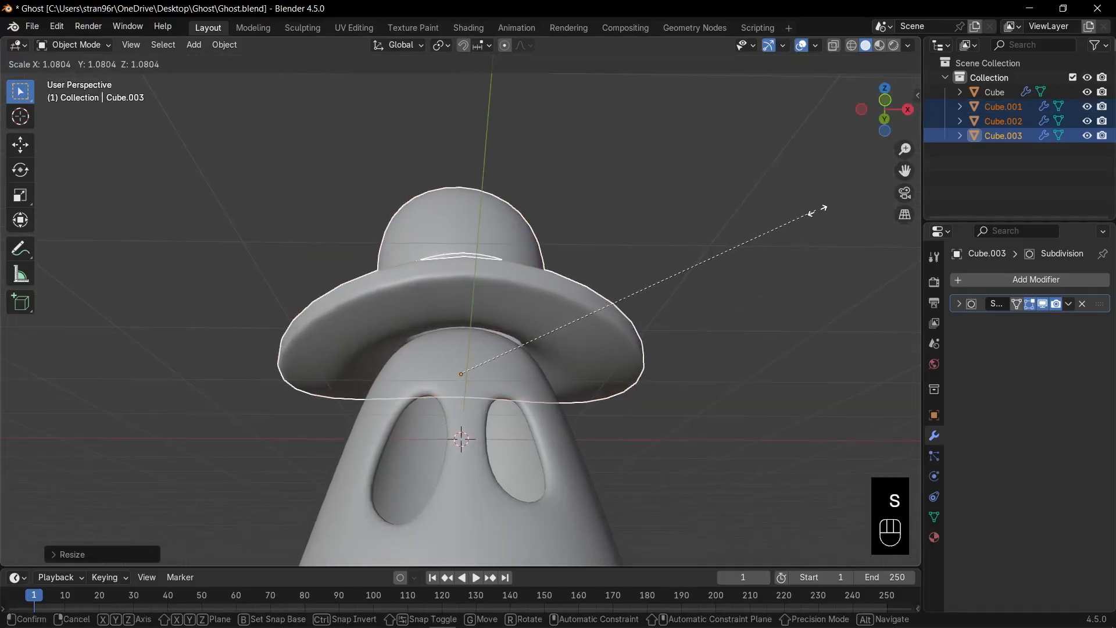
key(g)
key(z)
click(795, 223)
Step: Rotate the whole hat about the Z axis so its zigzag tail points out to the side, and deselect it
key(KP_1)
key(r)
key(z)
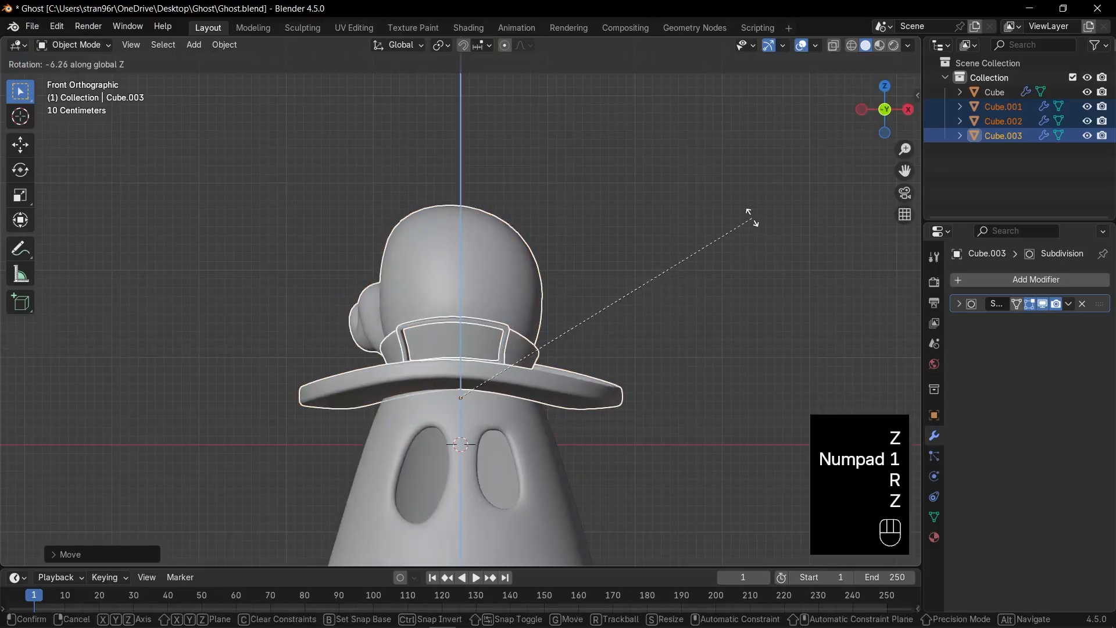
click(666, 395)
scroll(664, 383, down, 5)
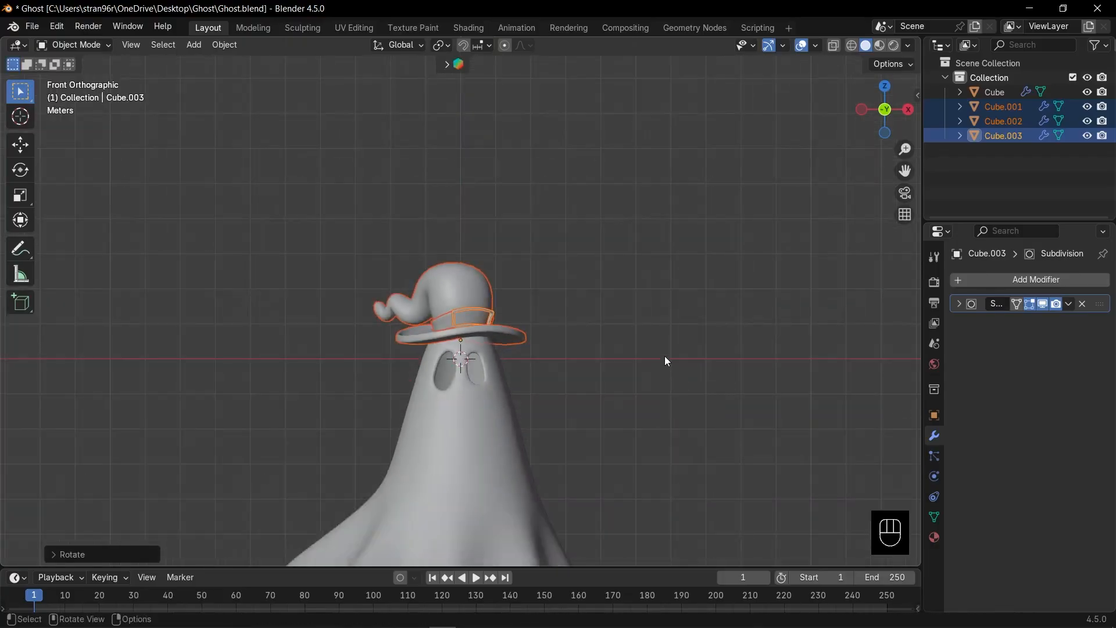
click(627, 365)
Step: Add a camera to the scene and look through it
scroll(668, 337, down, 3)
drag(905, 170, 940, 127)
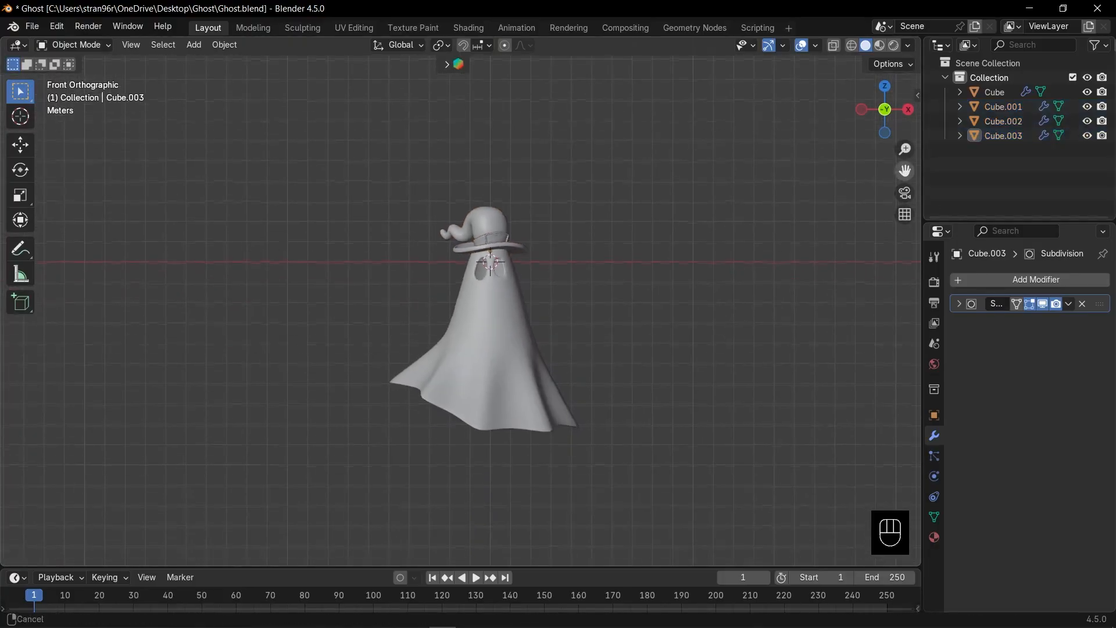
scroll(648, 314, up, 3)
scroll(653, 298, down, 1)
key(shift+a)
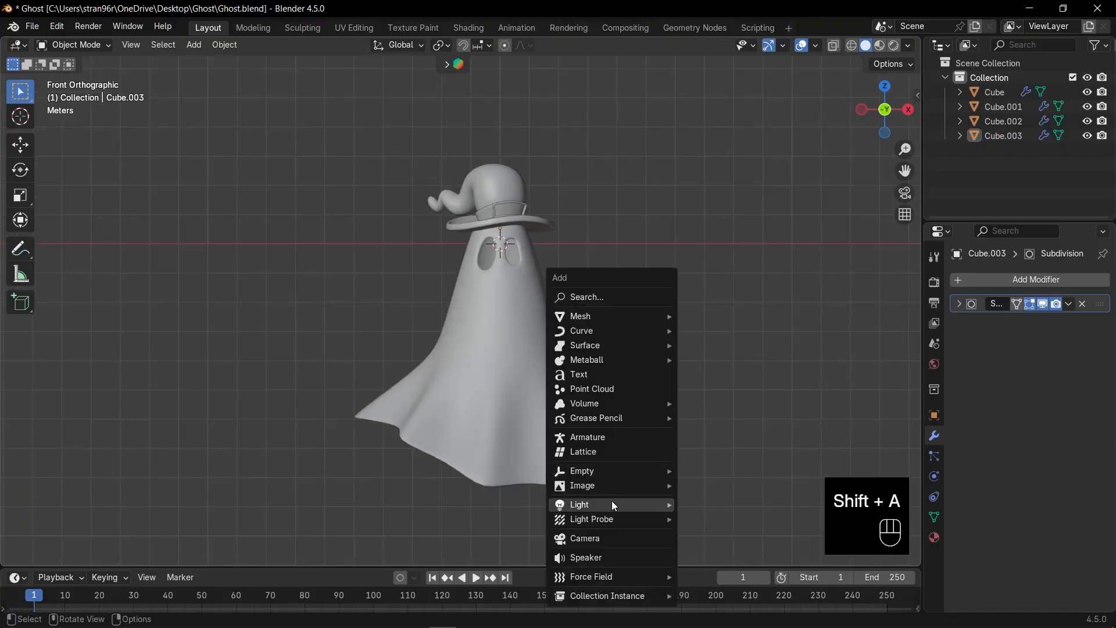
click(606, 536)
key(KP_0)
Step: Add the Walk Navigation command to Quick Favorites
click(130, 46)
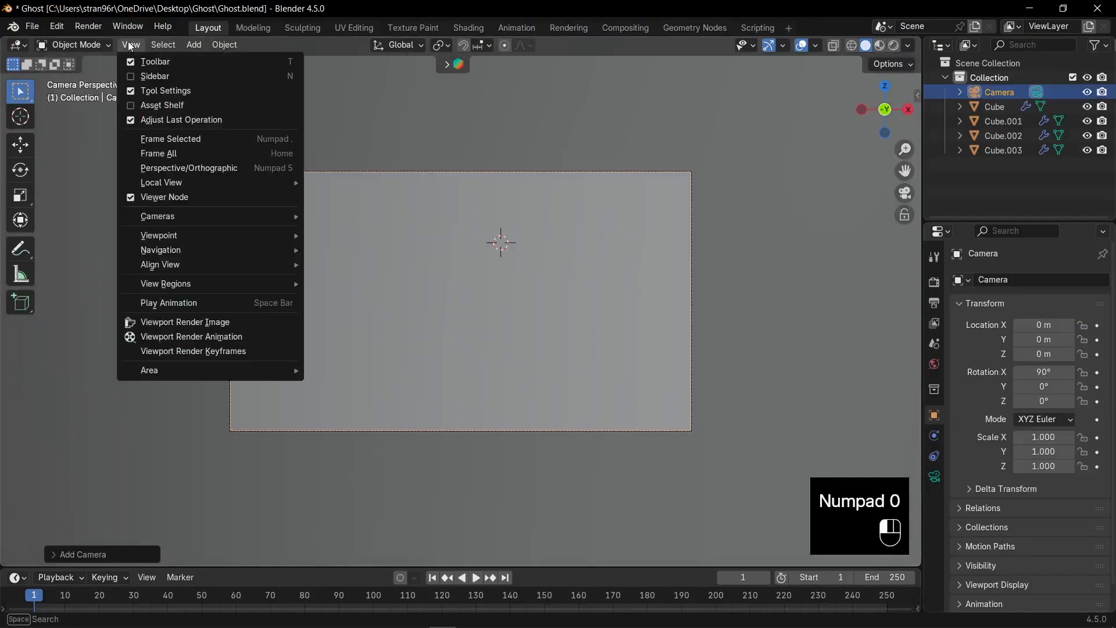
mouse_move(299, 252)
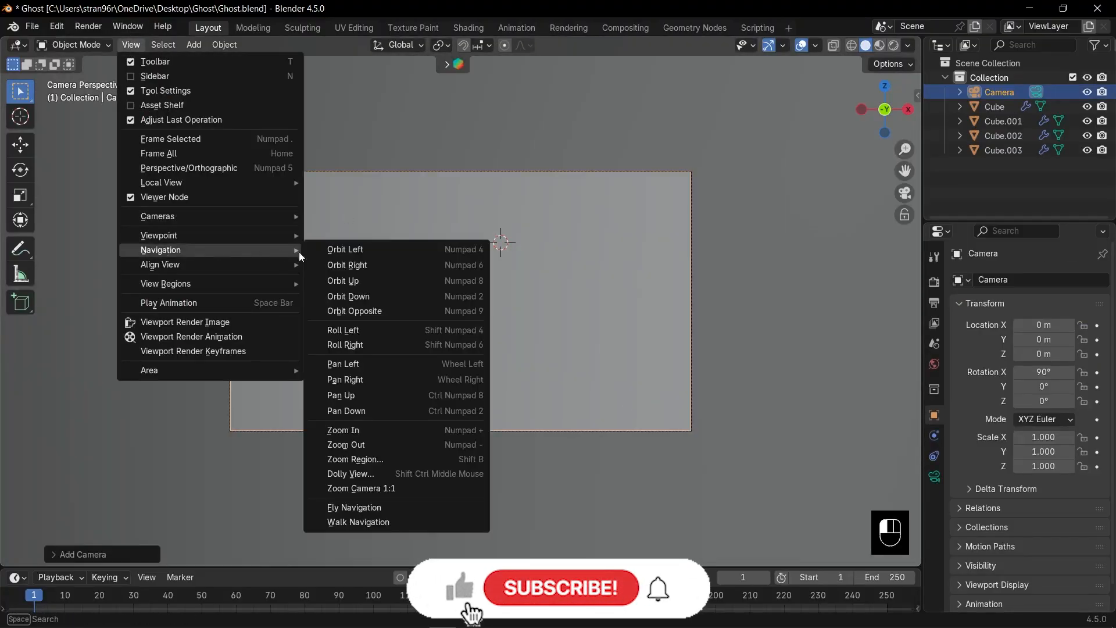
right_click(368, 507)
click(336, 501)
key(q)
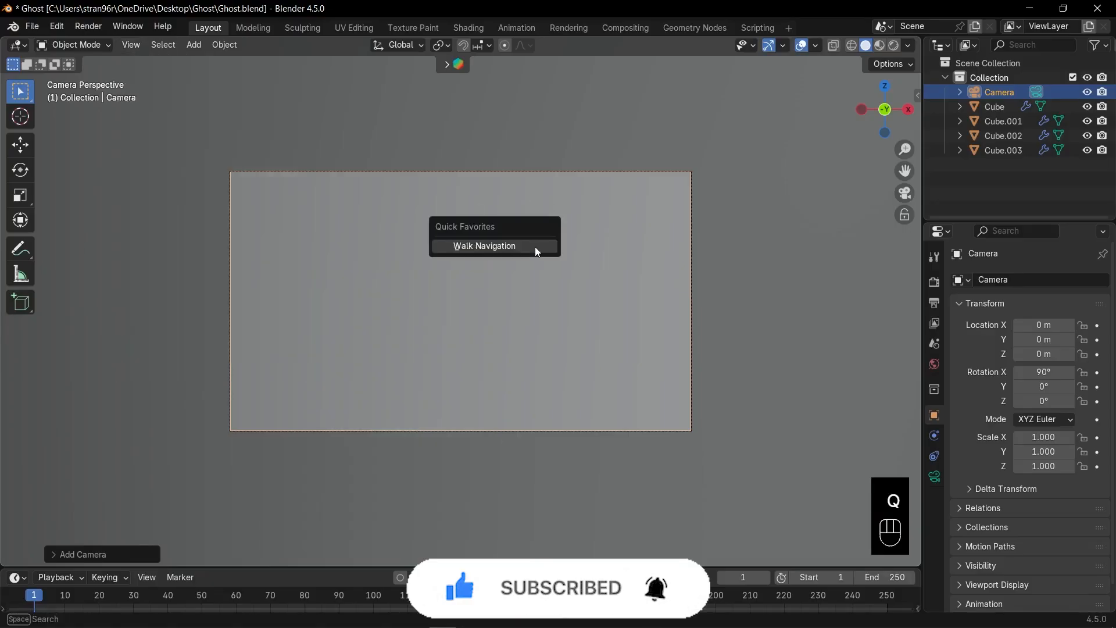
click(535, 246)
key(shift+s)
key(shift+s)
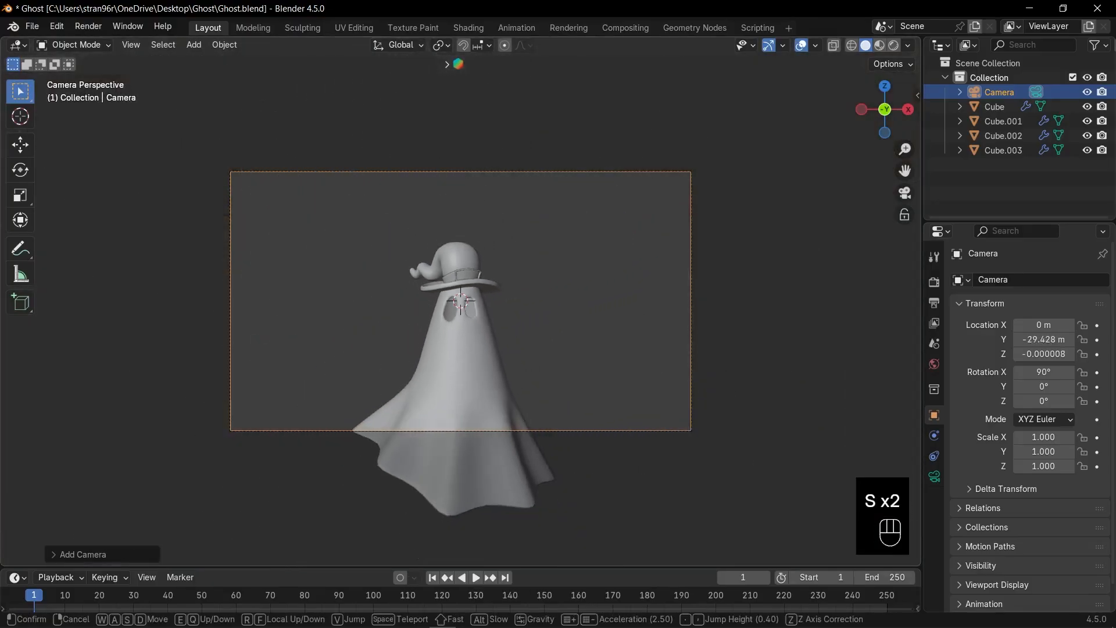
key(shift+q)
key(Escape)
Step: Walk the camera straight back to about Y -25.8 m so the ghost comes into the frame
key(q)
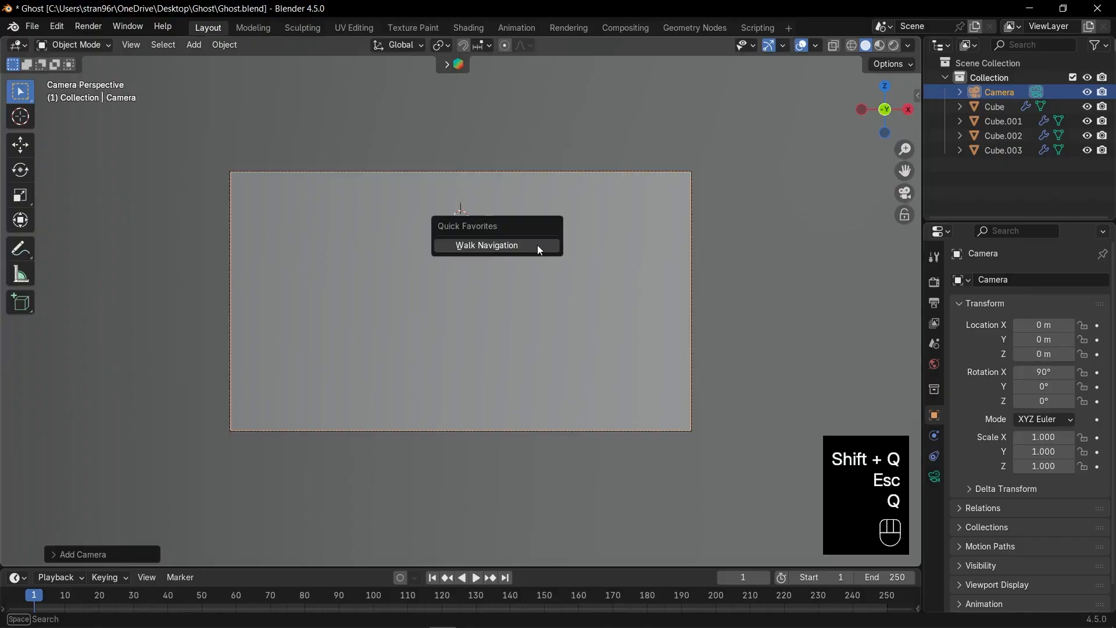
click(539, 245)
key(shift+s)
click(539, 250)
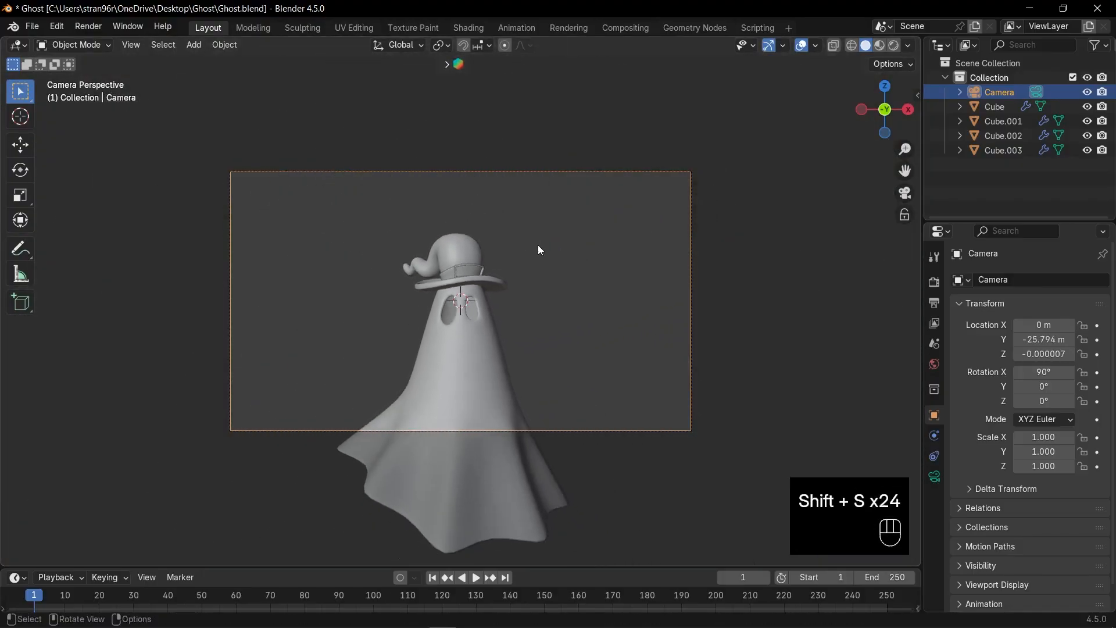
Step: Select the ghost body and all hat parts and scale them down together in the camera frame
drag(368, 234, 516, 353)
key(s)
click(678, 353)
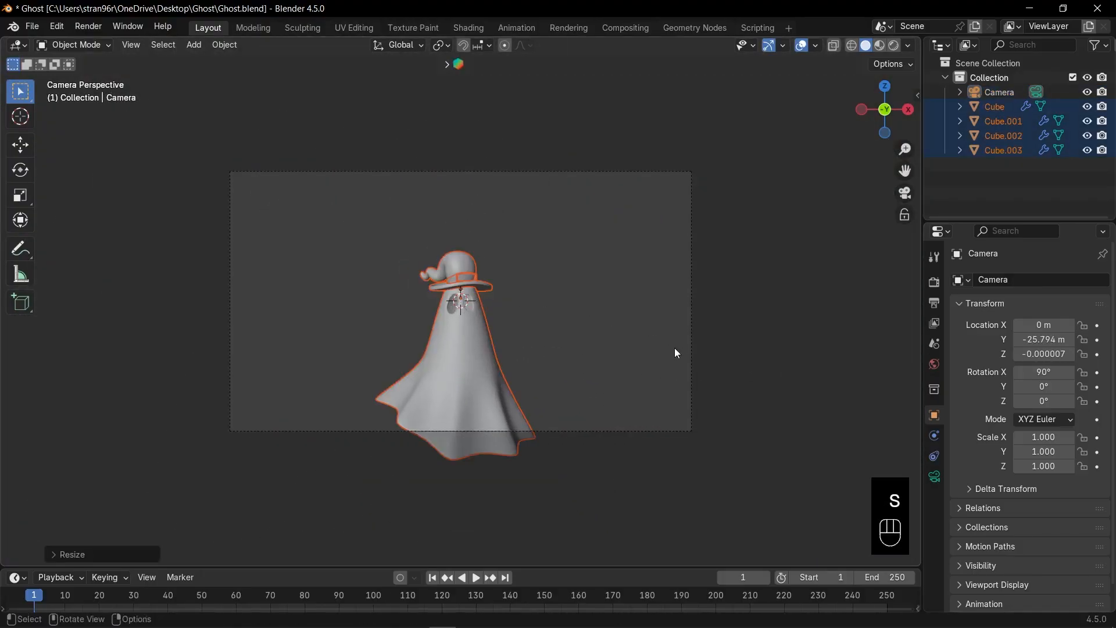
Step: Raise the ghost and hat together along Z until the whole figure fits inside the camera frame
key(g)
key(z)
click(673, 297)
click(583, 302)
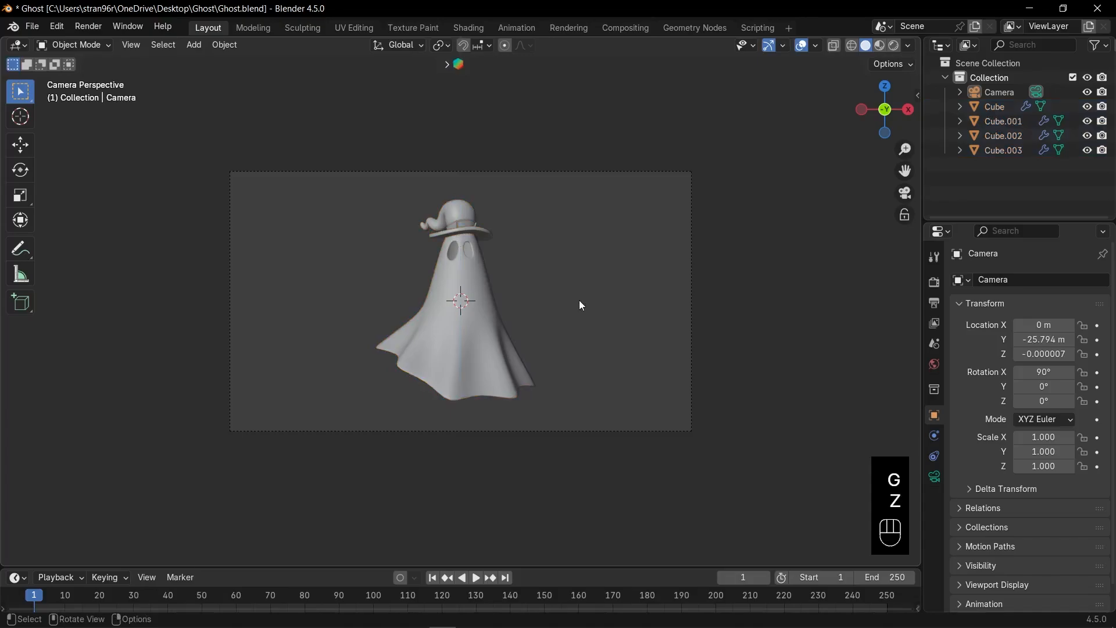
scroll(582, 305, up, 2)
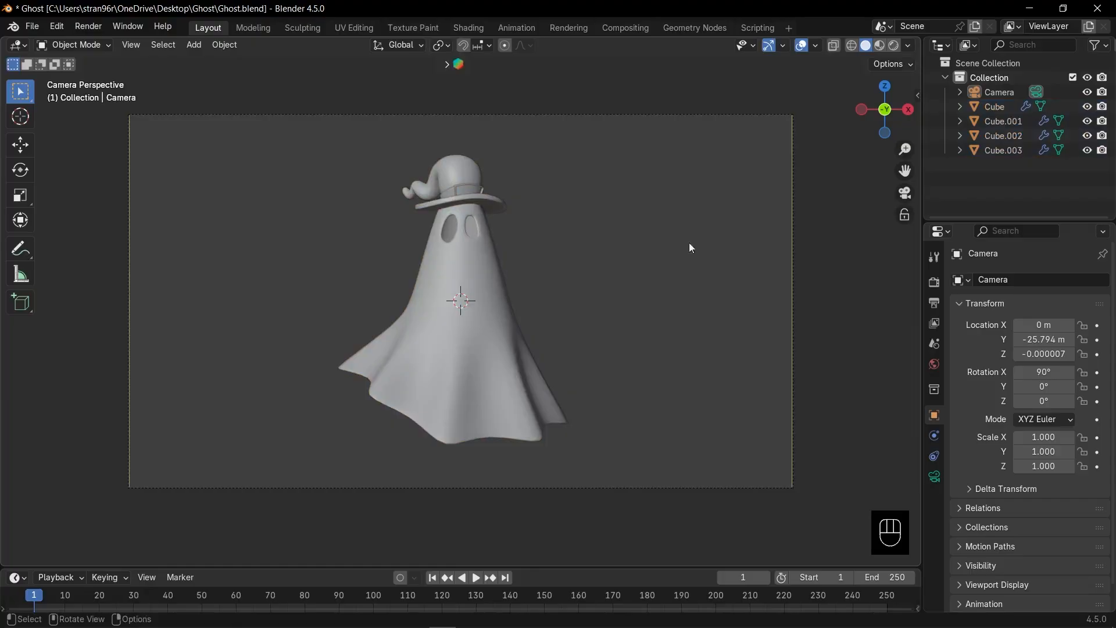
Step: Switch the viewport to Material Preview shading, then enlarge the timeline area and turn it into a Shader Editor with the ghost body selected
click(873, 52)
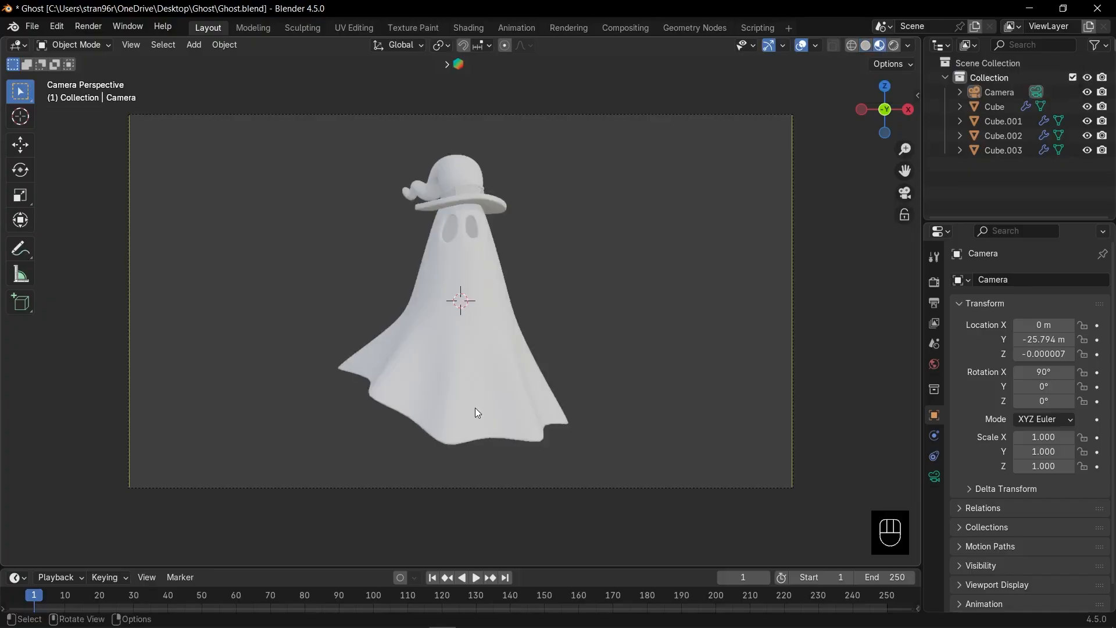
click(463, 178)
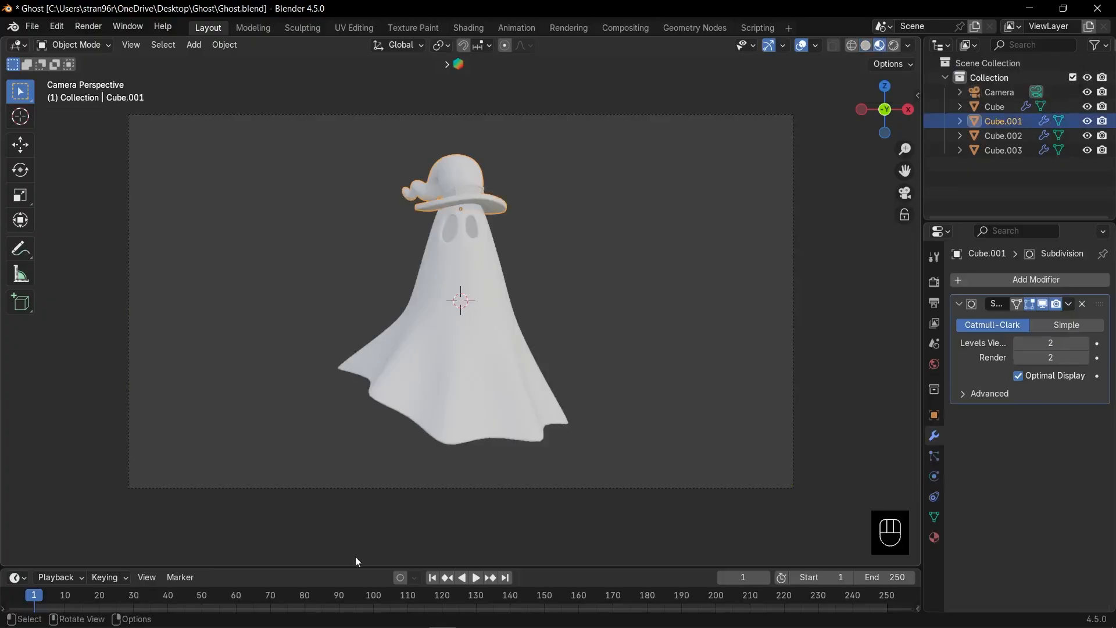
drag(308, 565, 337, 440)
click(452, 317)
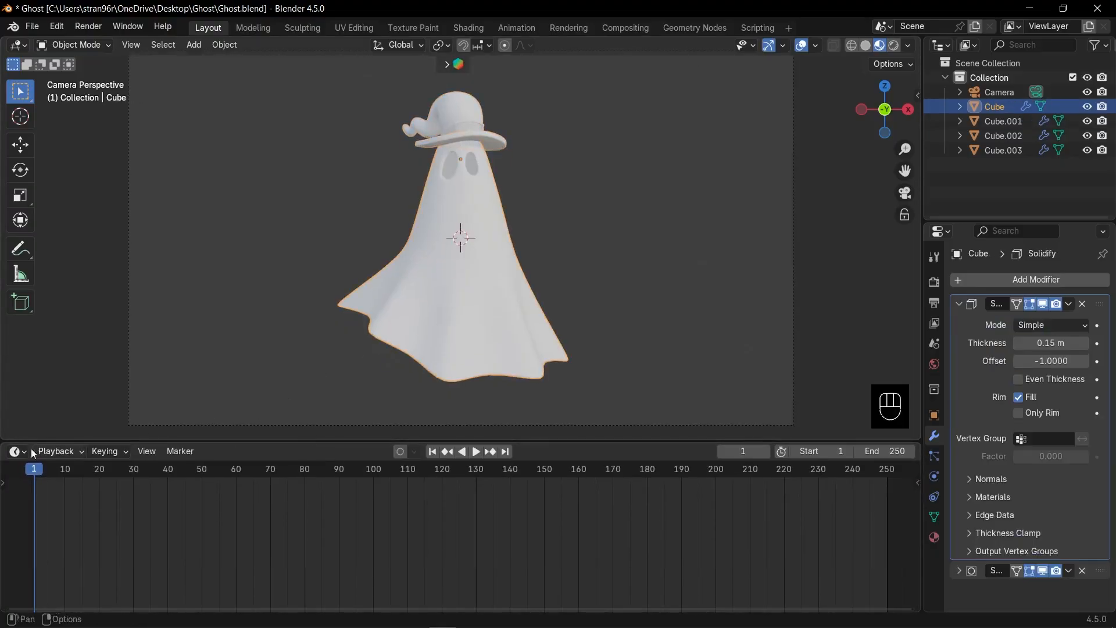
click(14, 453)
key(Escape)
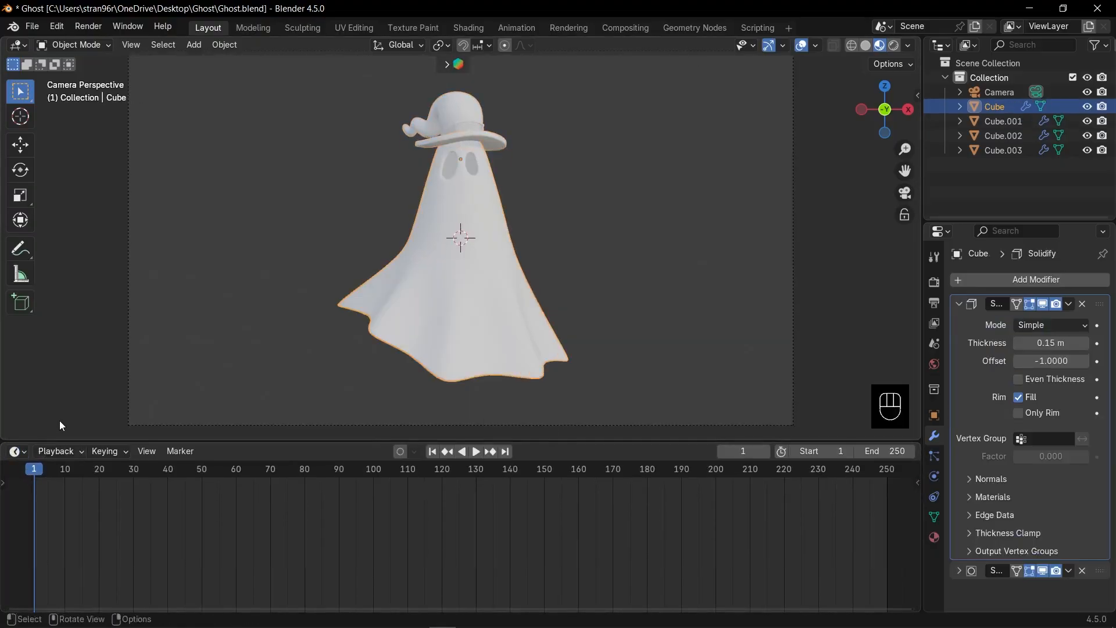
click(17, 452)
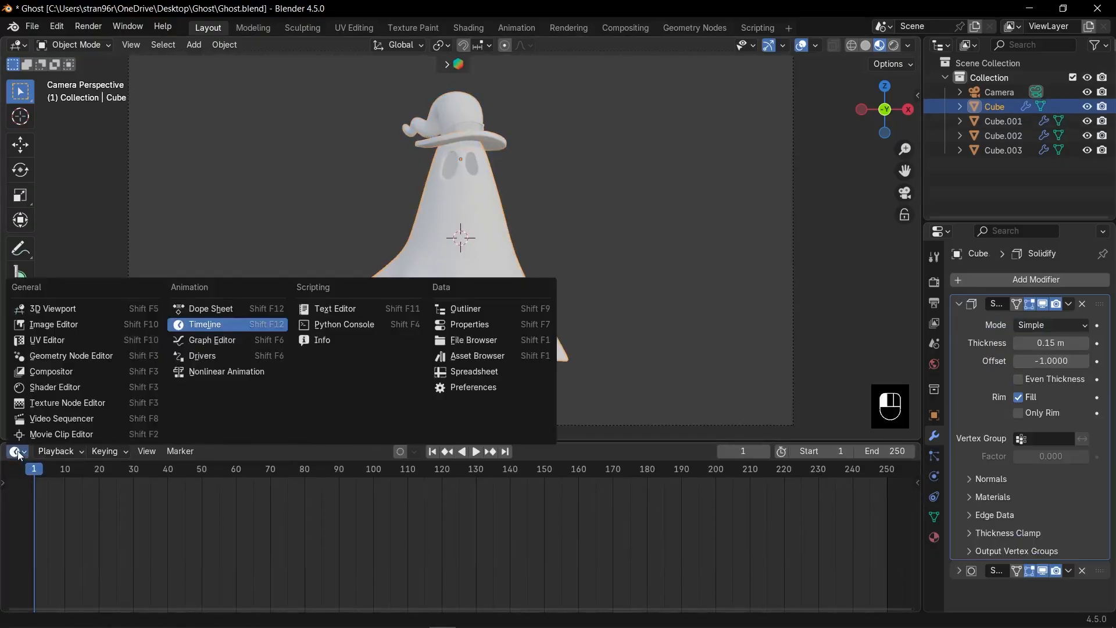
click(51, 387)
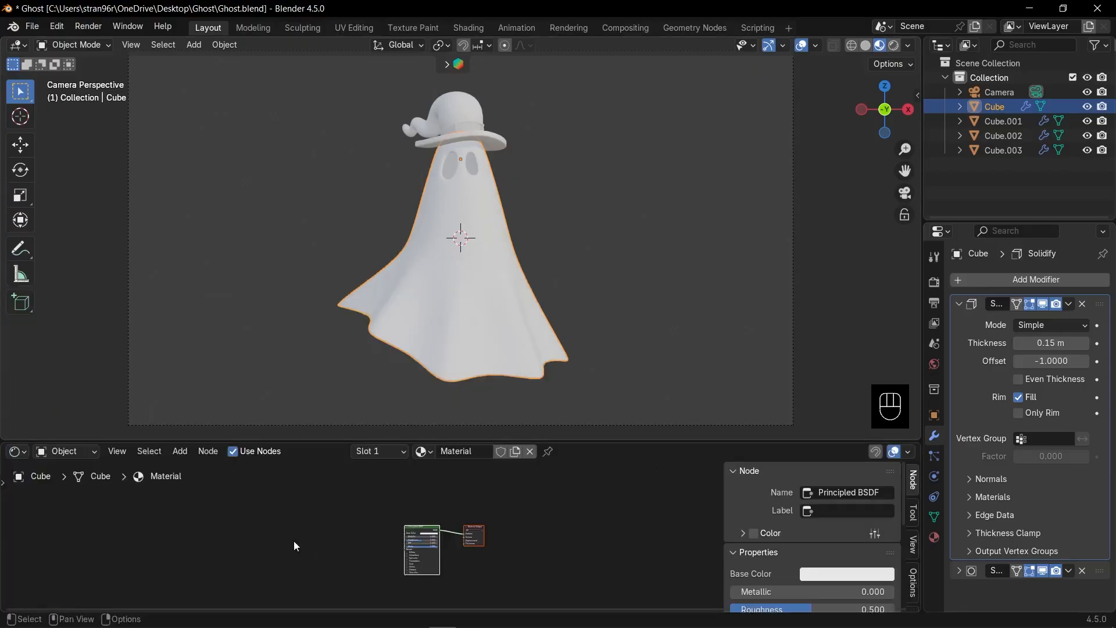
Step: Give the ghost body's material a pale green base color
key(n)
key(KP_Decimal)
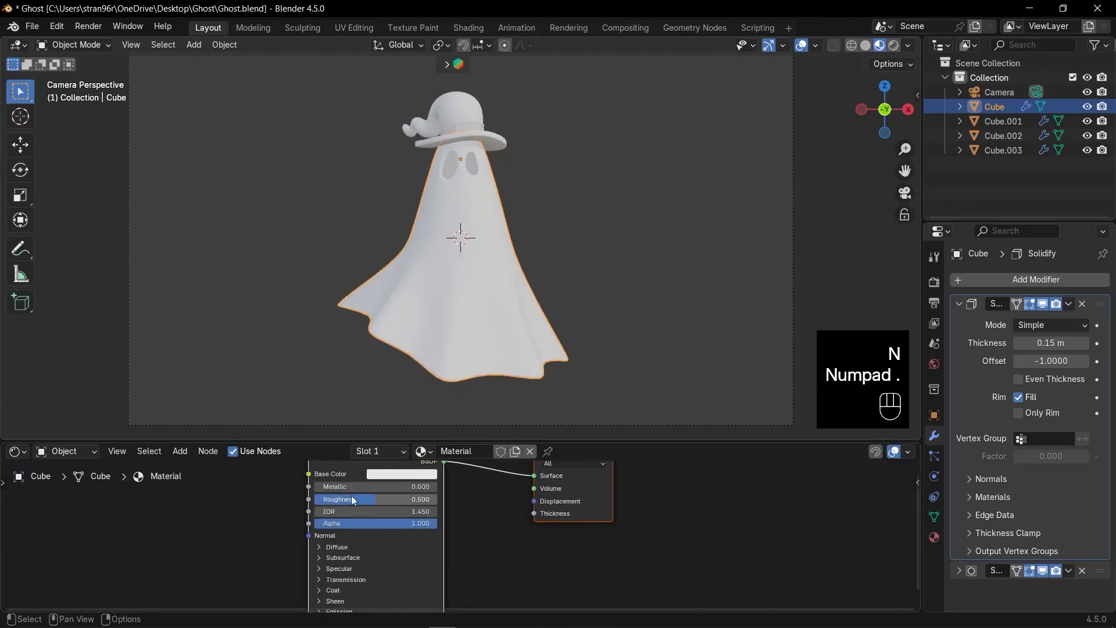
click(387, 475)
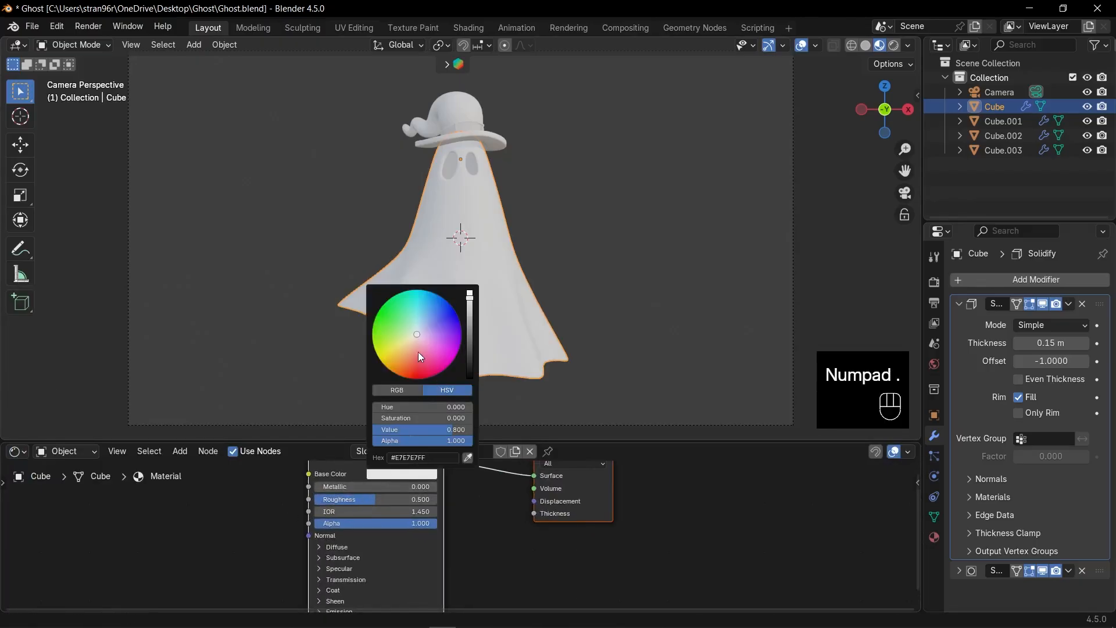
click(409, 336)
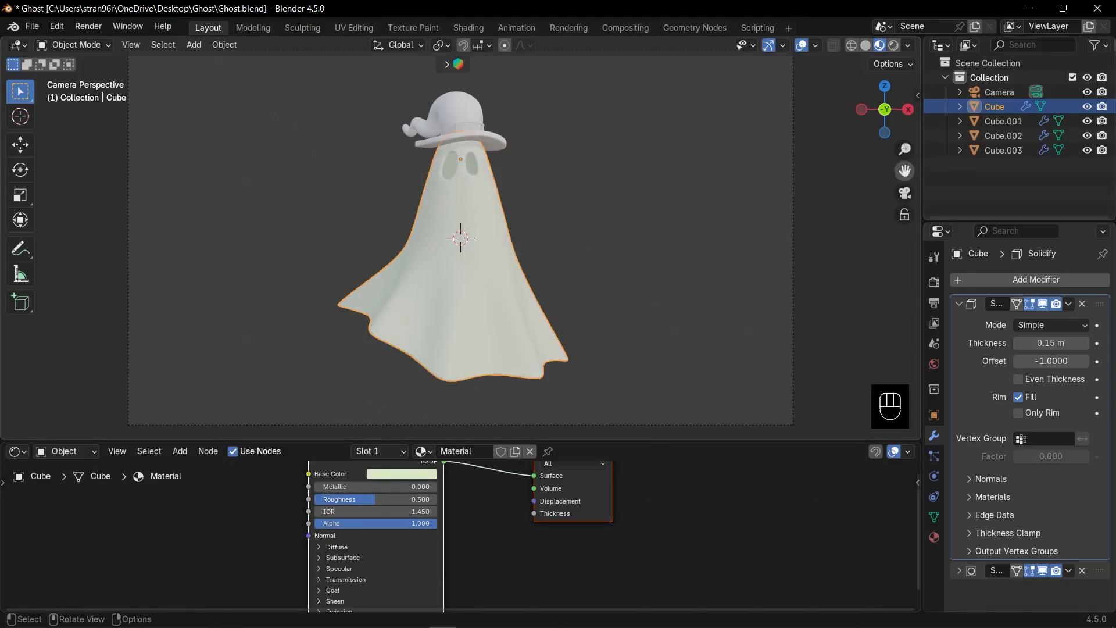
Step: Create a new material for the witch hat and give its node graph more room
scroll(498, 273, up, 5)
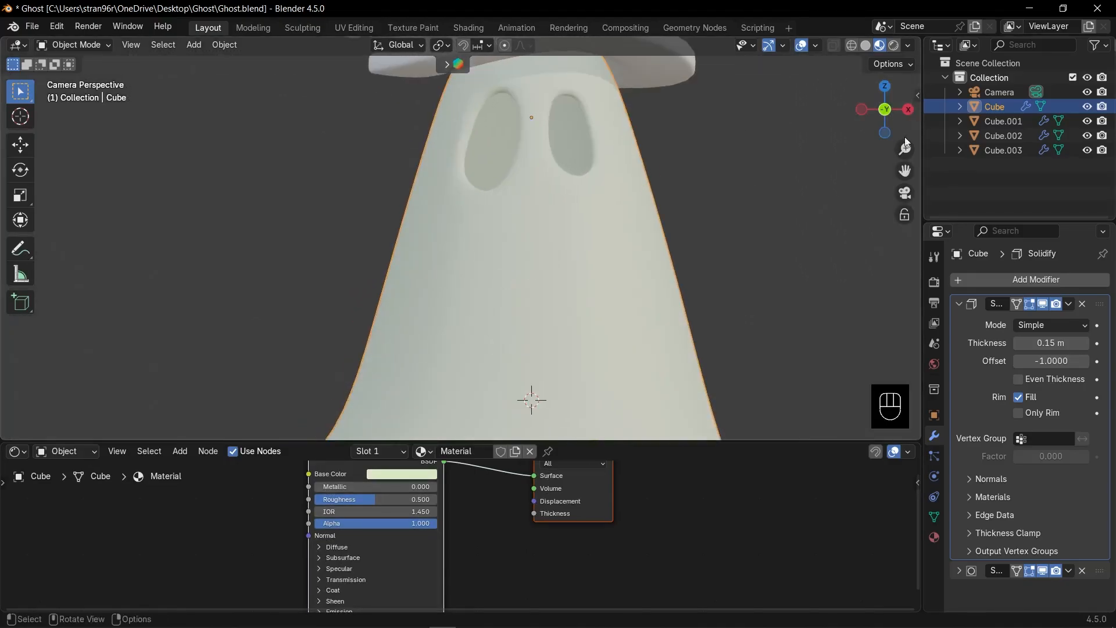
drag(904, 170, 822, 374)
scroll(599, 166, up, 2)
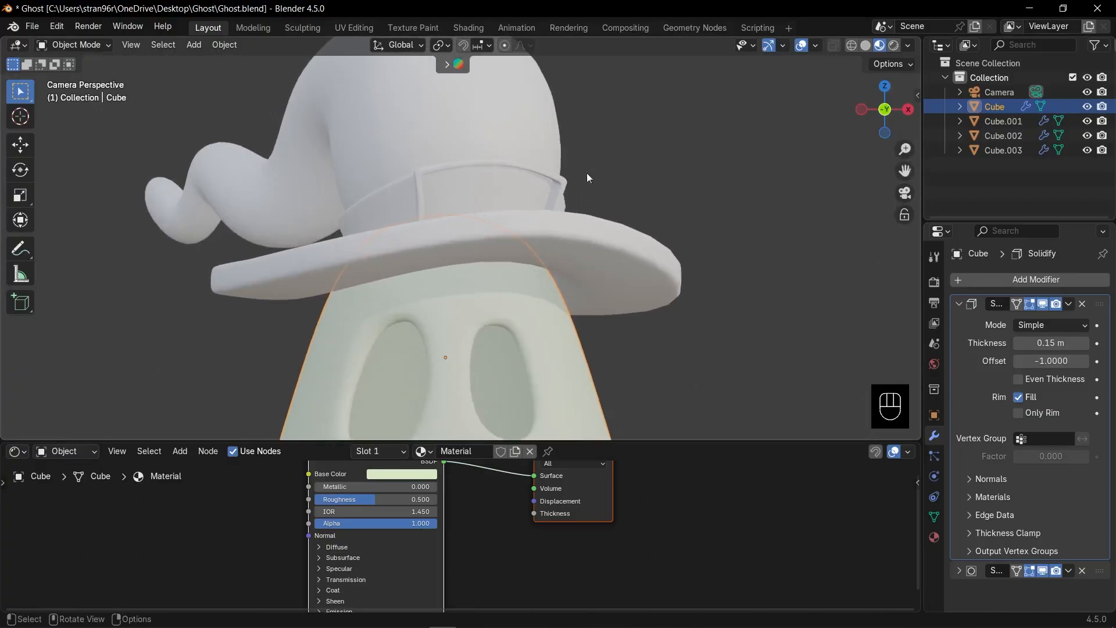
click(504, 169)
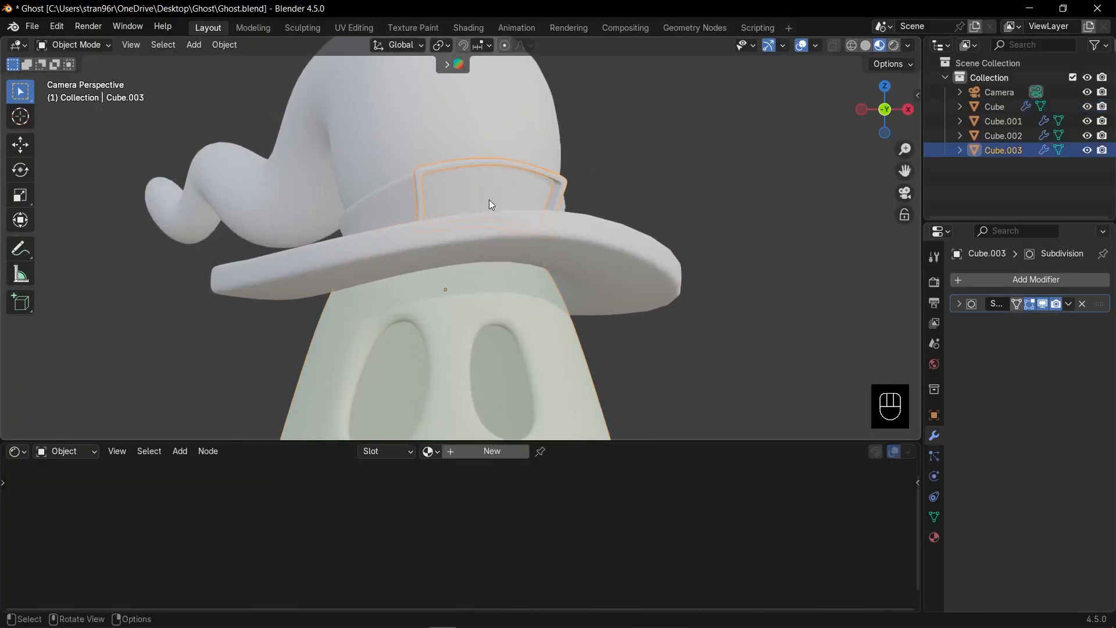
click(496, 452)
drag(586, 440, 586, 362)
scroll(233, 510, down, 5)
key(KP_Decimal)
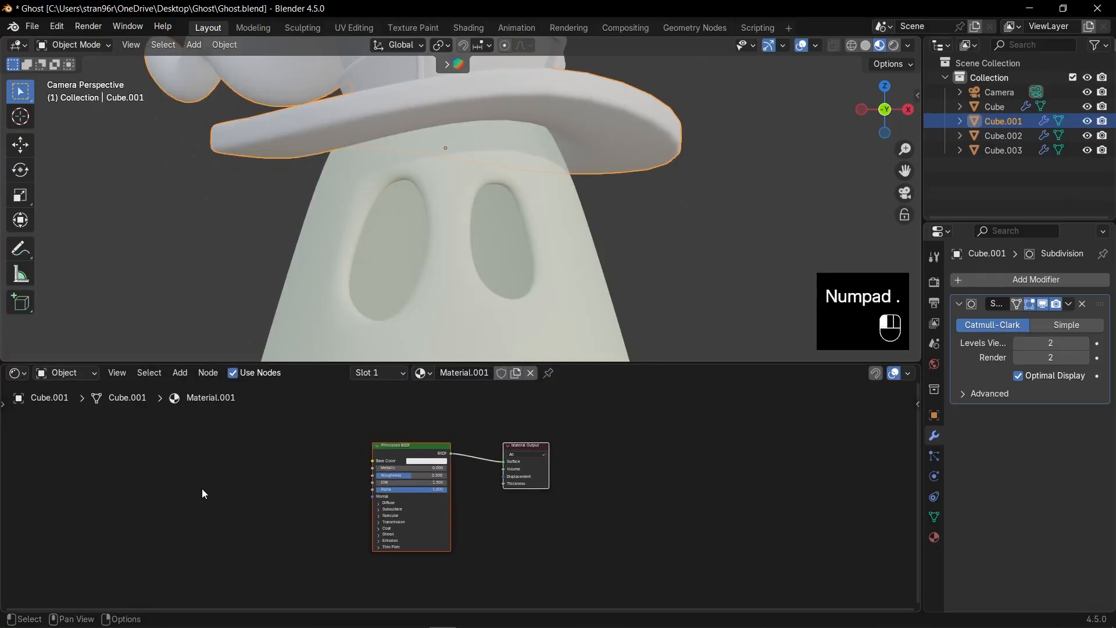
Step: Add a Voronoi Texture node to the hat material, fed by Texture Coordinate and Mapping nodes
key(shift+a)
text(vor)
key(Return)
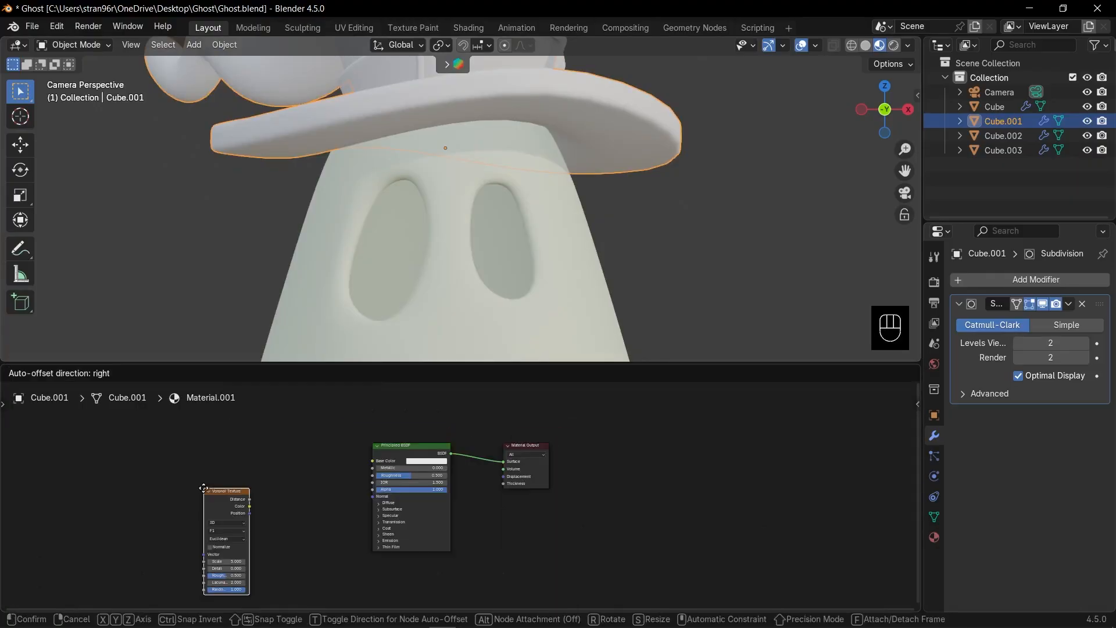
click(129, 466)
key(ctrl+t)
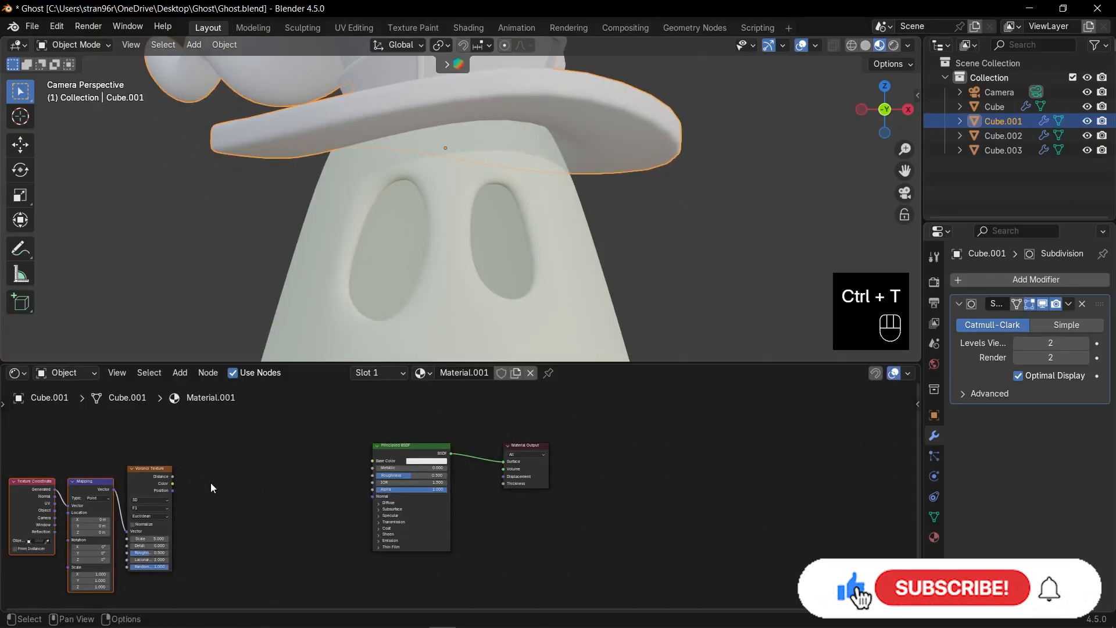
key(KP_Decimal)
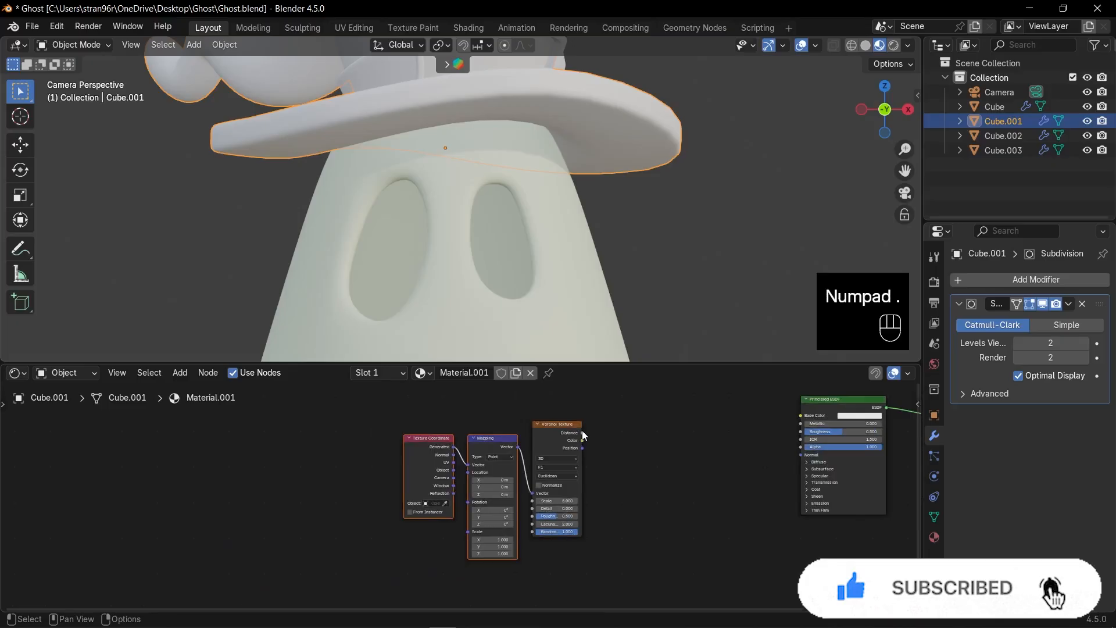
Step: Feed the Voronoi Distance output into a new Color Ramp node and preview the ramp directly on the hat
drag(582, 433, 624, 442)
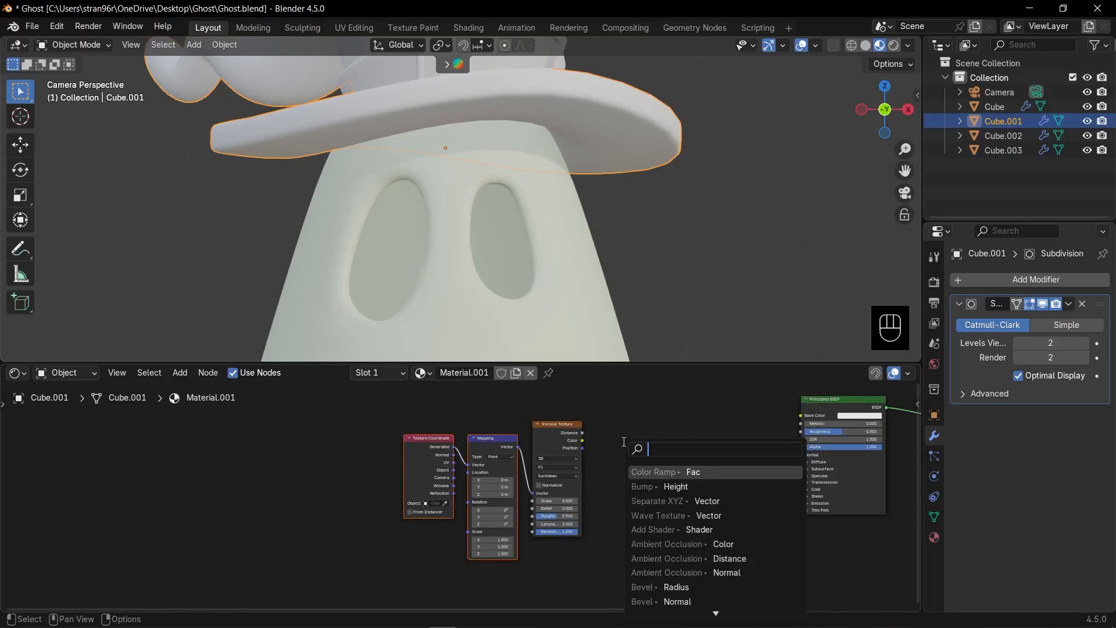
text(colo)
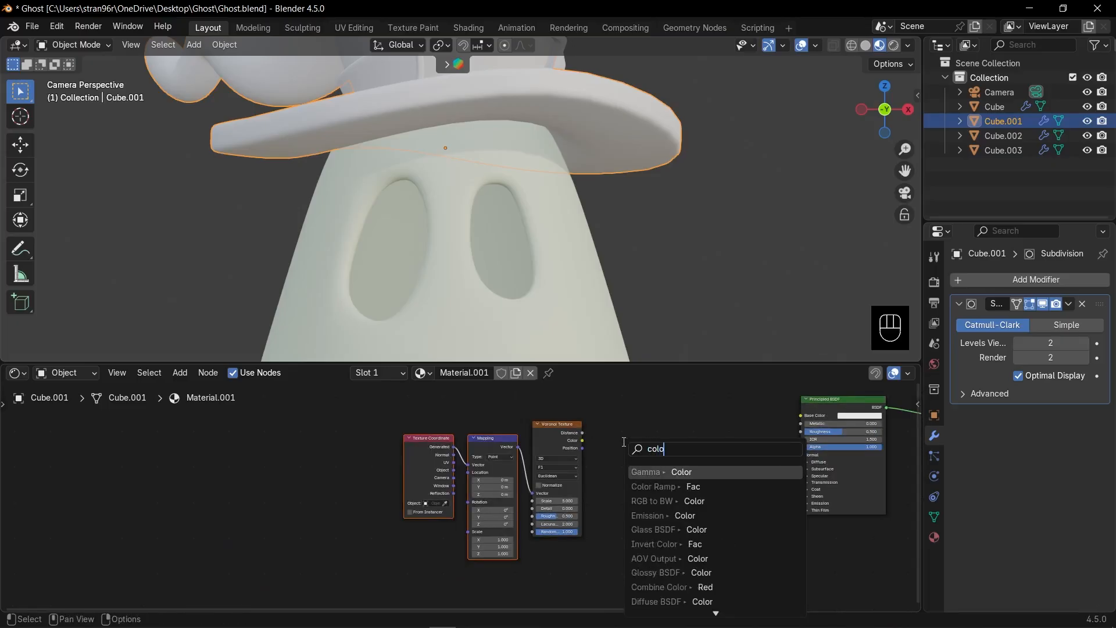
key(Down)
key(Return)
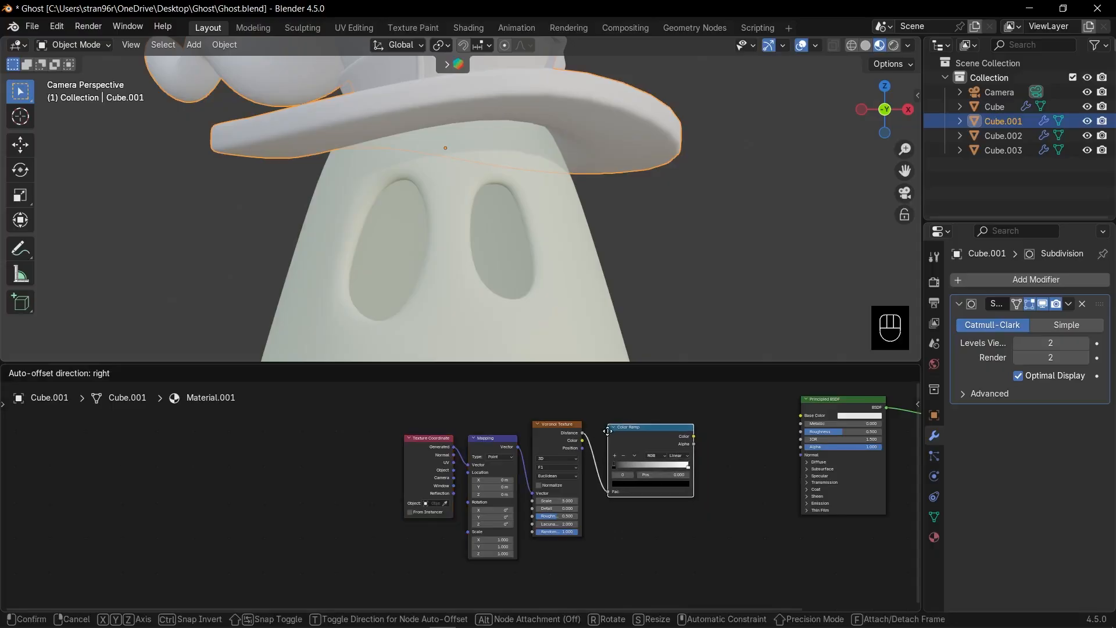
click(608, 431)
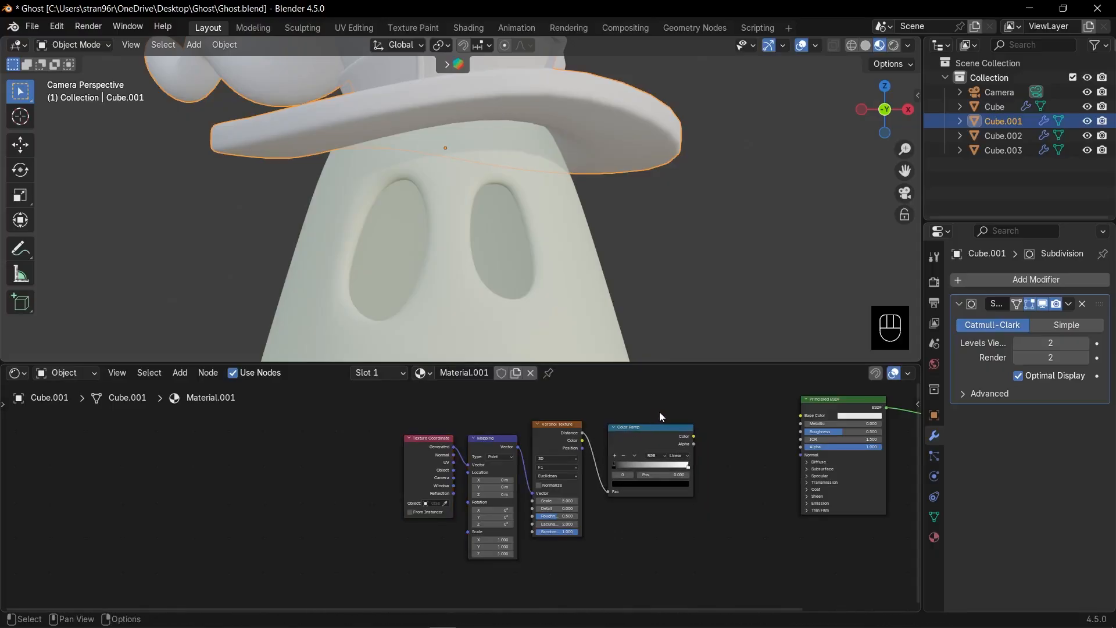
ctrl+shift+click(651, 435)
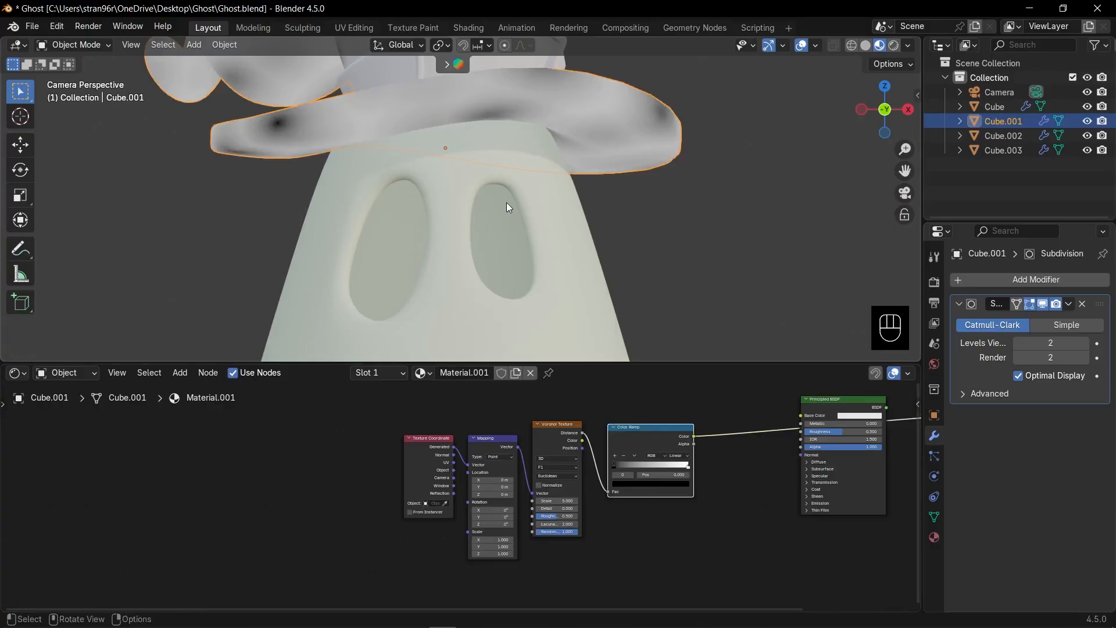
Step: Set the Voronoi texture to Distance to Edge with a scale of 60.1, and the Color Ramp's black stop to 0.109
key(KP_Decimal)
middle_drag(507, 202, 587, 268)
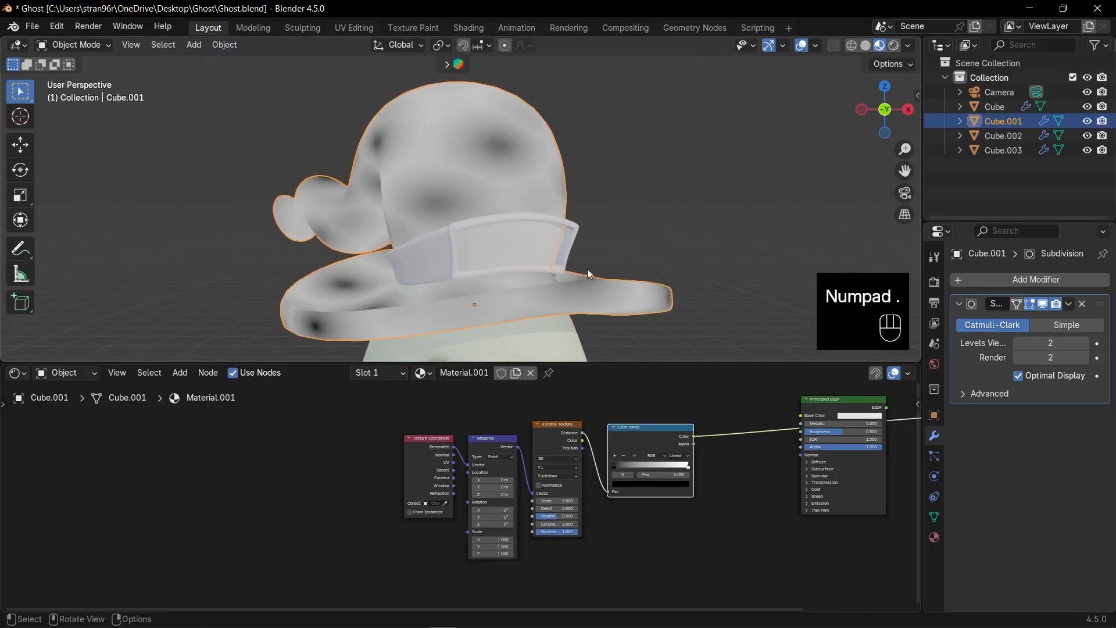
scroll(659, 245, up, 5)
scroll(679, 578, up, 4)
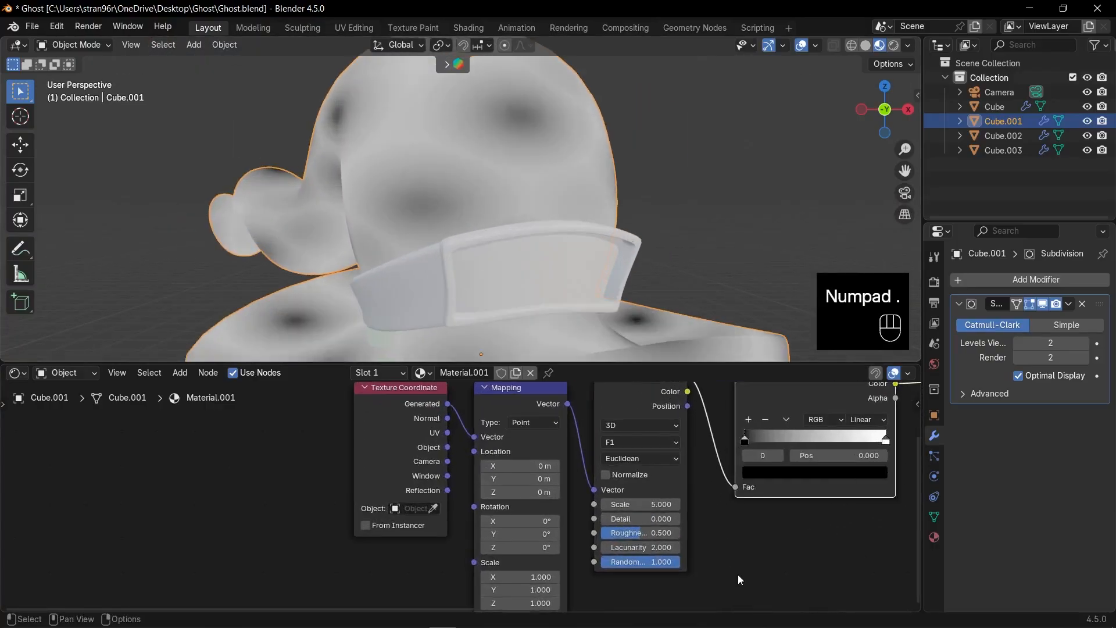
click(631, 461)
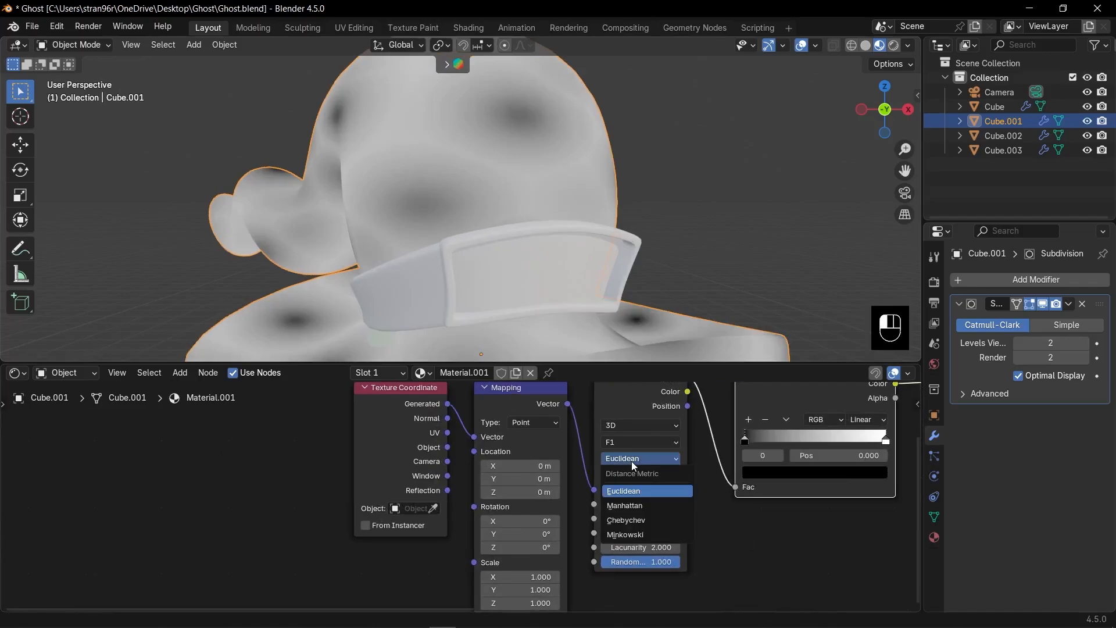
click(622, 441)
click(639, 515)
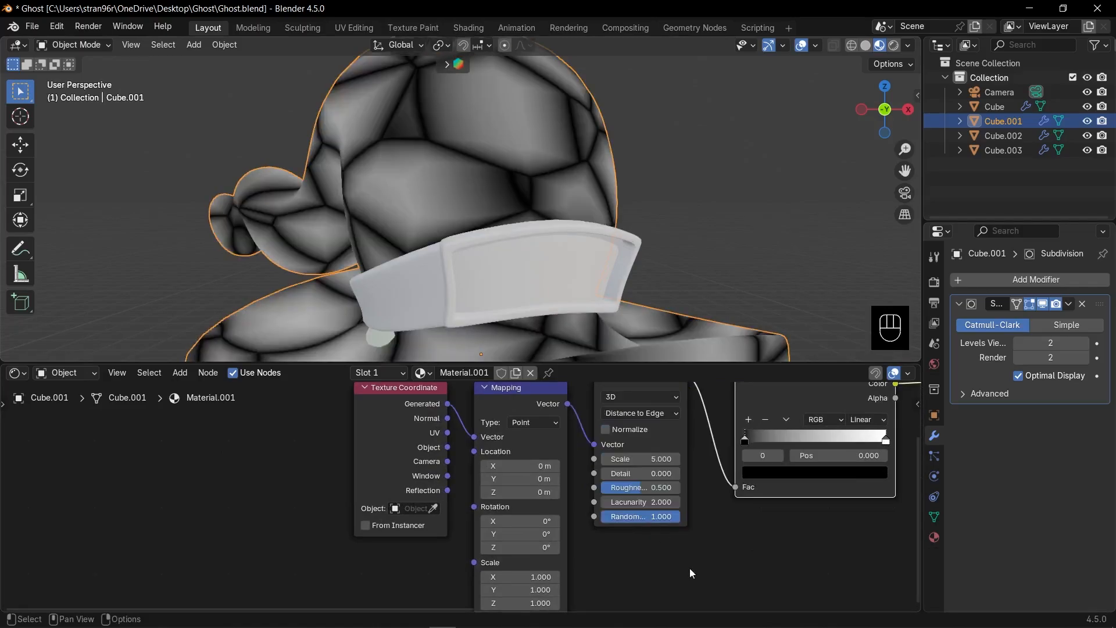
drag(639, 459, 757, 446)
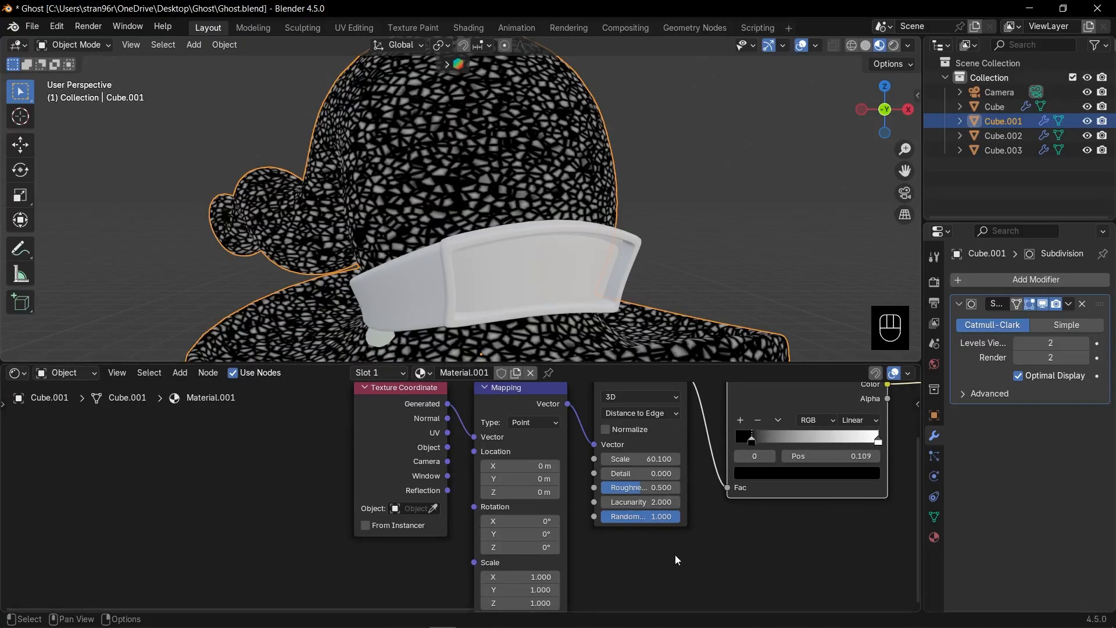
Step: Restore the Principled BSDF as the material output and route the Color Ramp's color through a Bump node's Height into its Normal input
scroll(787, 466, down, 4)
ctrl+right_drag(777, 417, 668, 435)
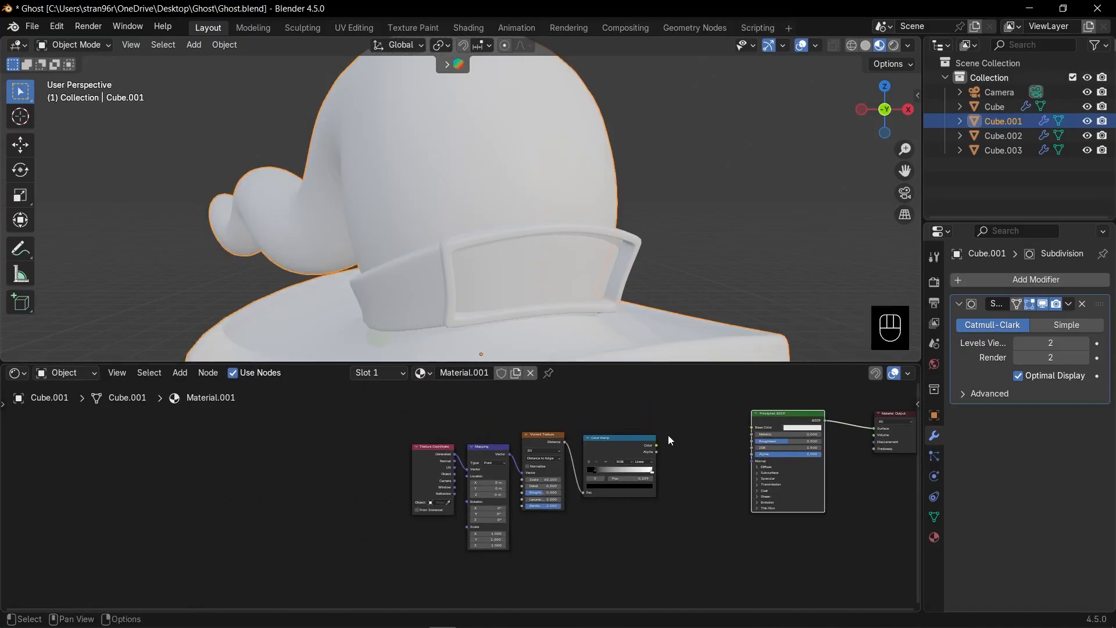
drag(657, 445, 686, 449)
click(715, 492)
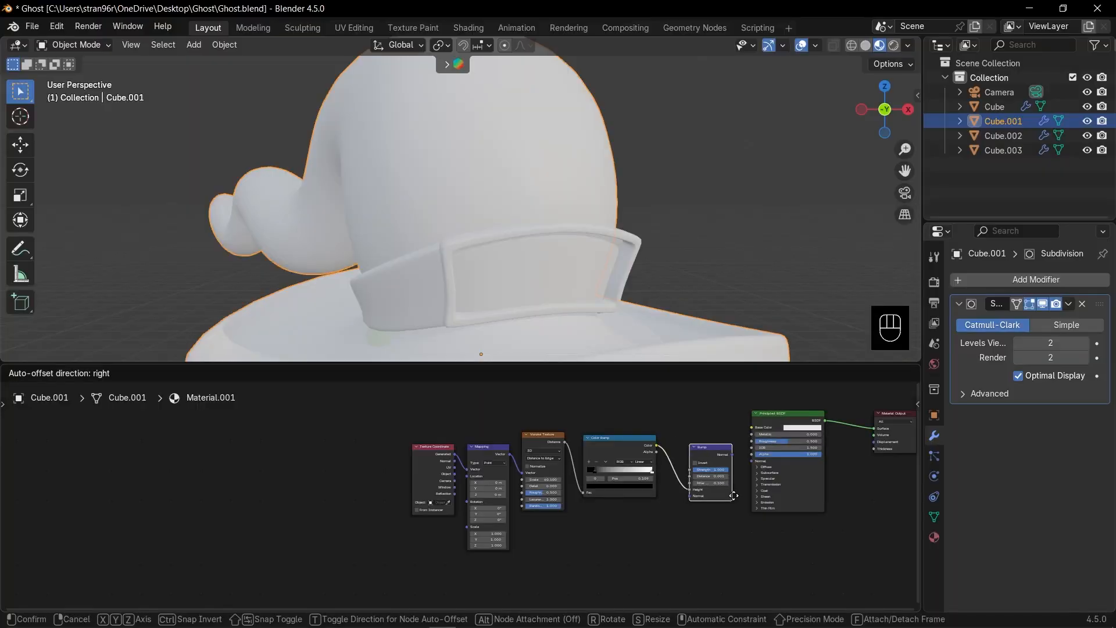
click(744, 510)
key(KP_Decimal)
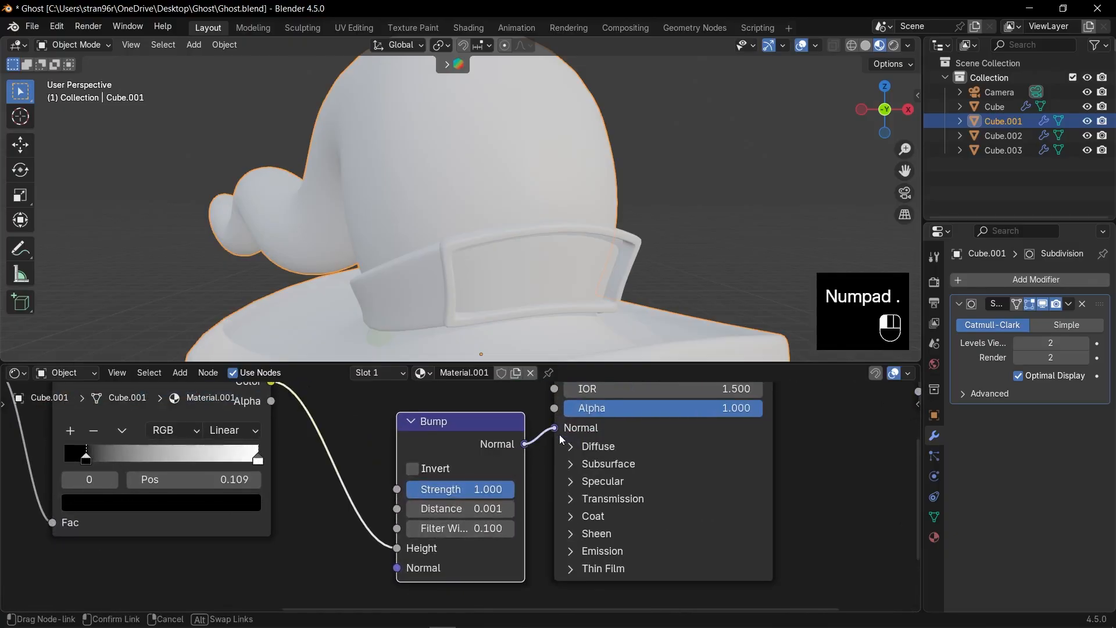
drag(560, 434, 559, 434)
Step: Set the Bump node's distance to 0.101 and its strength to 0.240
scroll(500, 228, down, 2)
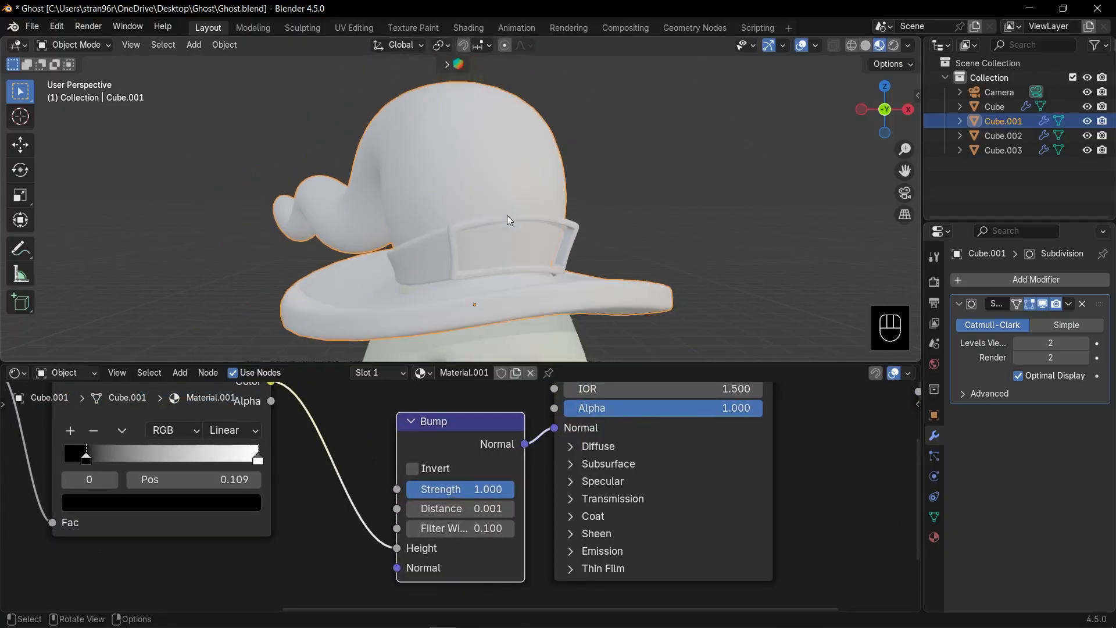
mouse_move(507, 215)
middle_down()
mouse_move(582, 224)
mouse_move(512, 221)
middle_up()
scroll(512, 221, up, 1)
click(509, 509)
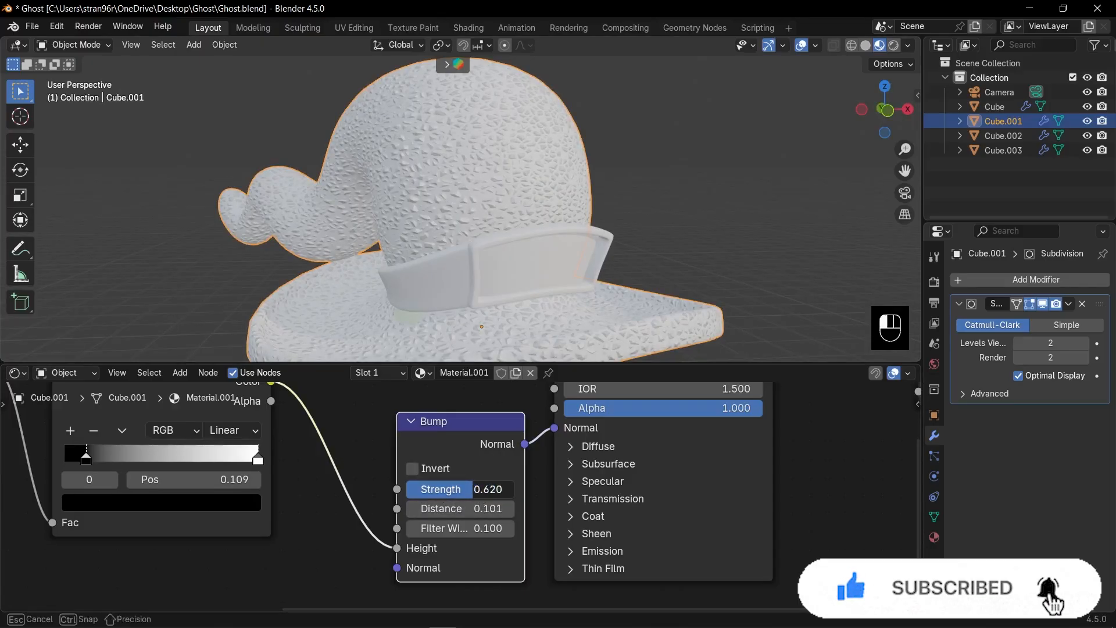
drag(460, 489, 322, 482)
Step: Tighten the Color Ramp with the black stop at its start and the white stop at 0.080 to sharpen the hat's leathery creases
scroll(246, 543, down, 3)
scroll(273, 478, up, 1)
click(384, 482)
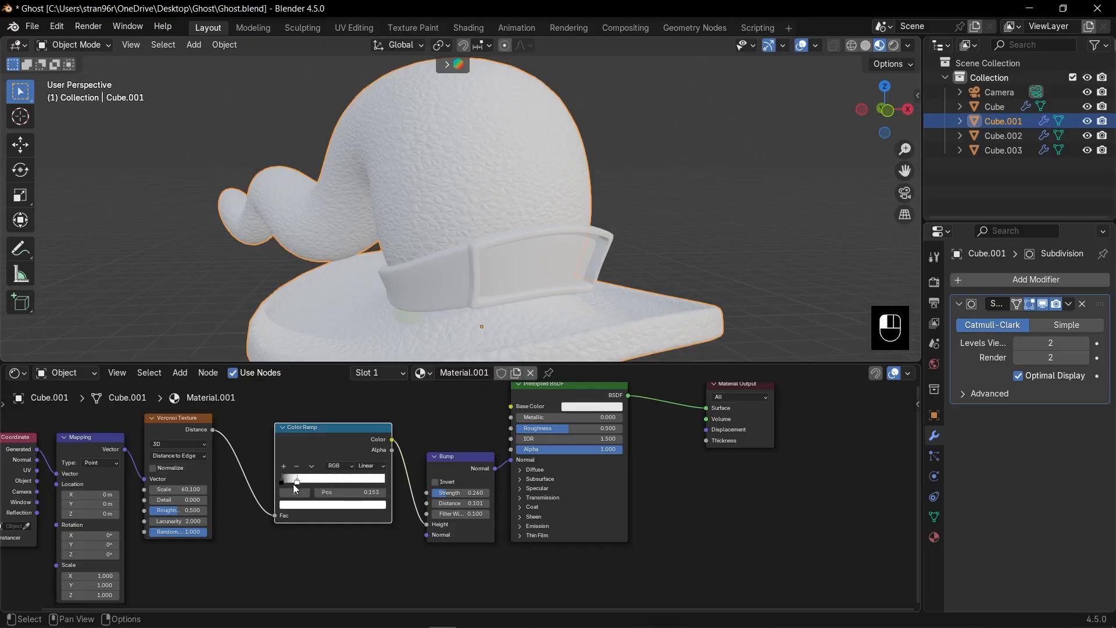
drag(288, 486, 286, 486)
scroll(456, 229, up, 5)
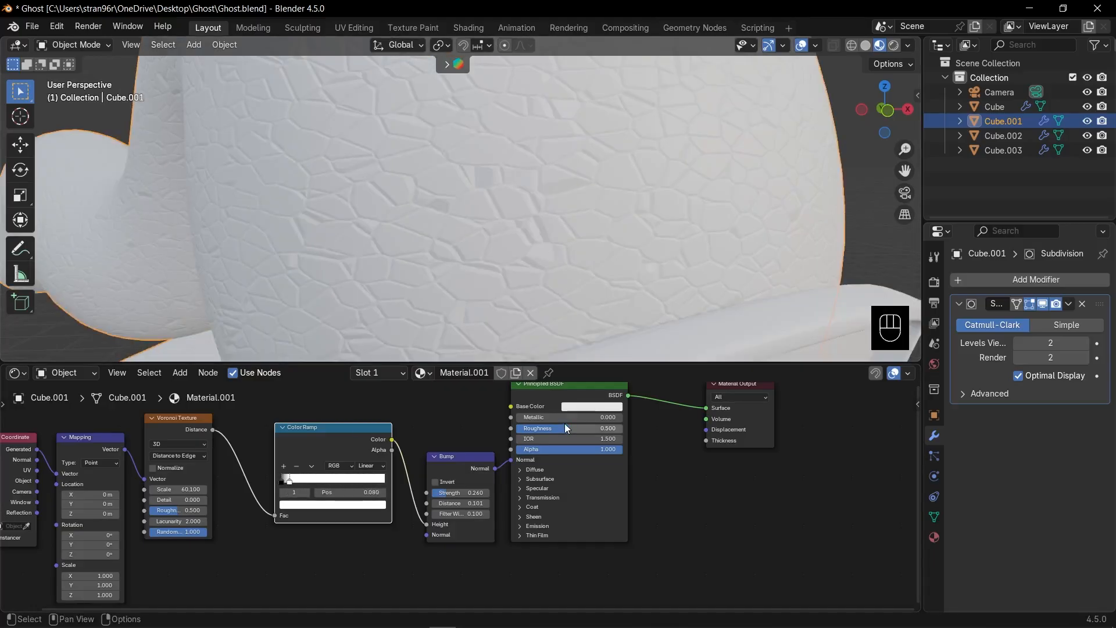
Step: Set the hat material's base color to dark green (#113E28)
click(585, 407)
mouse_move(608, 292)
mouse_down()
mouse_move(585, 252)
mouse_move(579, 274)
mouse_move(590, 261)
mouse_move(651, 262)
mouse_move(650, 317)
mouse_up()
click(592, 405)
scroll(655, 219, down, 6)
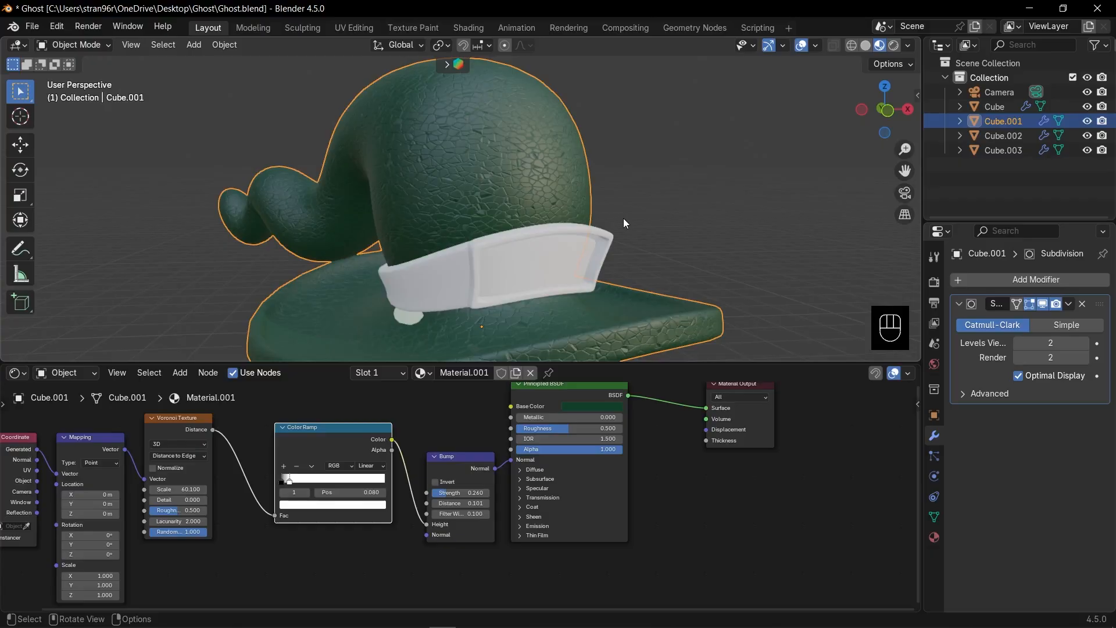
Step: Raise the hat material's Bump strength to 0.320
scroll(461, 495, up, 3)
mouse_move(428, 493)
mouse_down()
mouse_move(448, 493)
mouse_move(434, 493)
mouse_up()
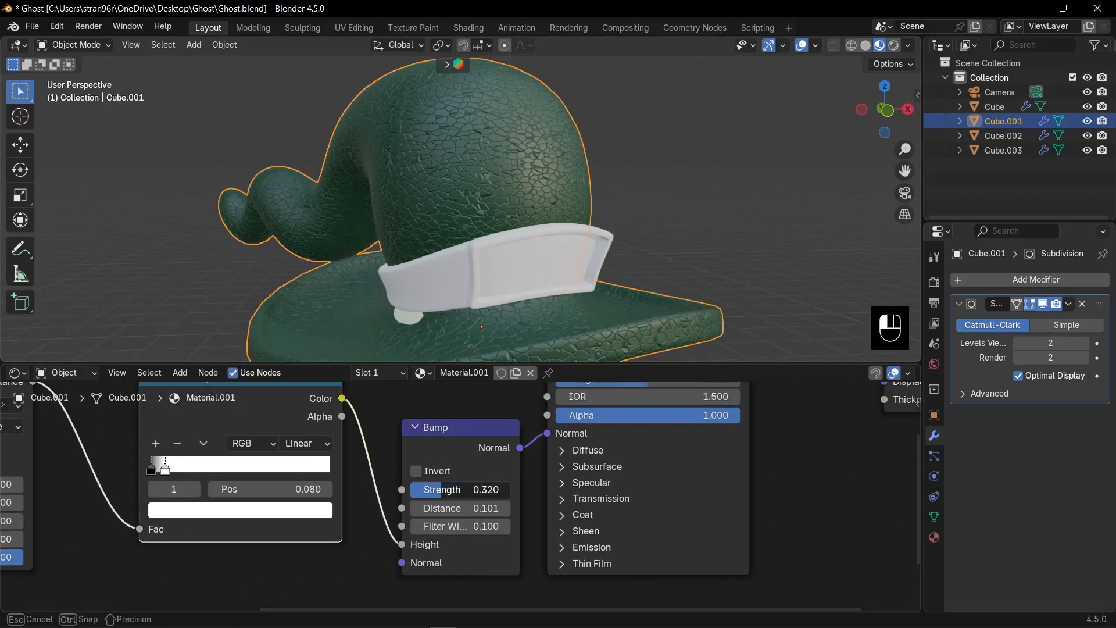
scroll(316, 582, down, 2)
Step: Move the hat's Color Ramp white stop to 0.044 and set the Voronoi scale to 67.7
click(245, 480)
drag(245, 479, 242, 476)
drag(107, 488, 131, 488)
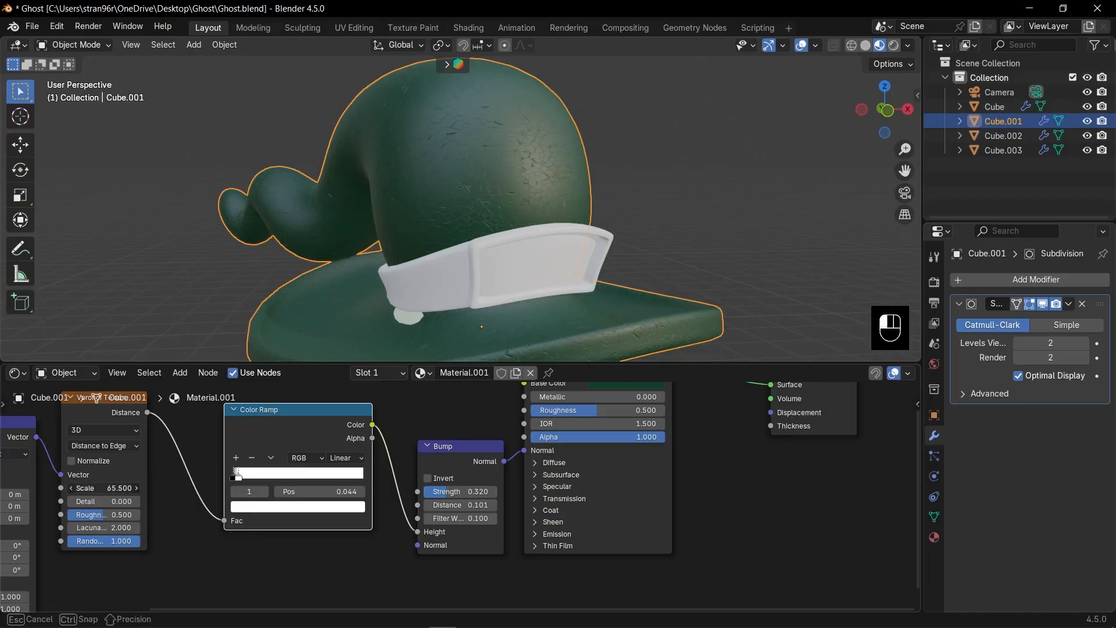
drag(130, 489, 132, 488)
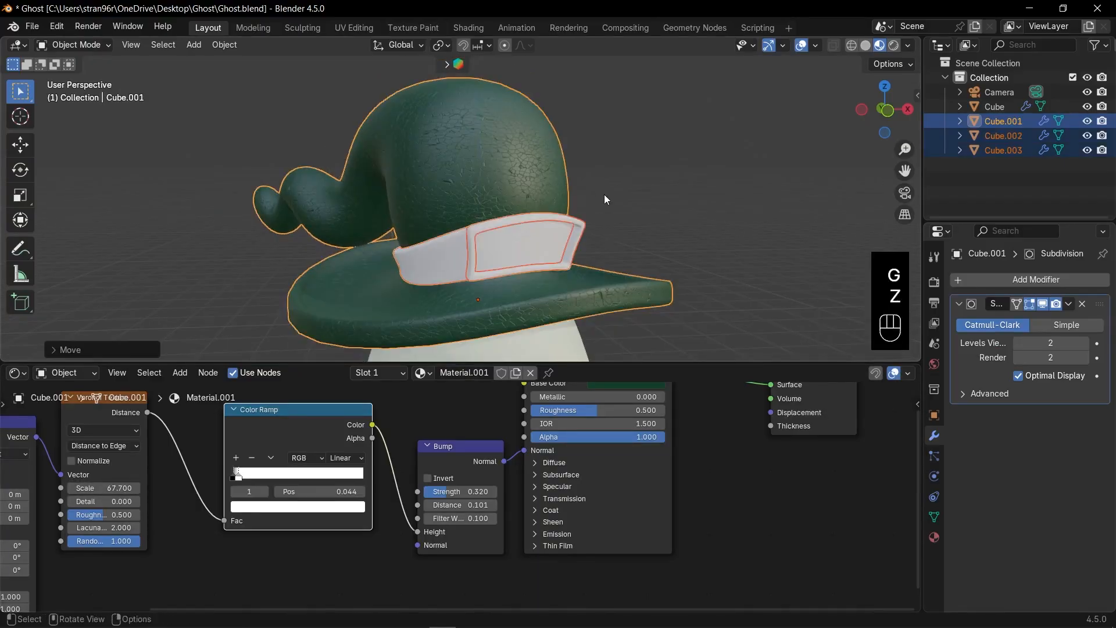
Step: Scale the hat, band and buckle up slightly together and save the file
scroll(605, 194, down, 2)
key(s)
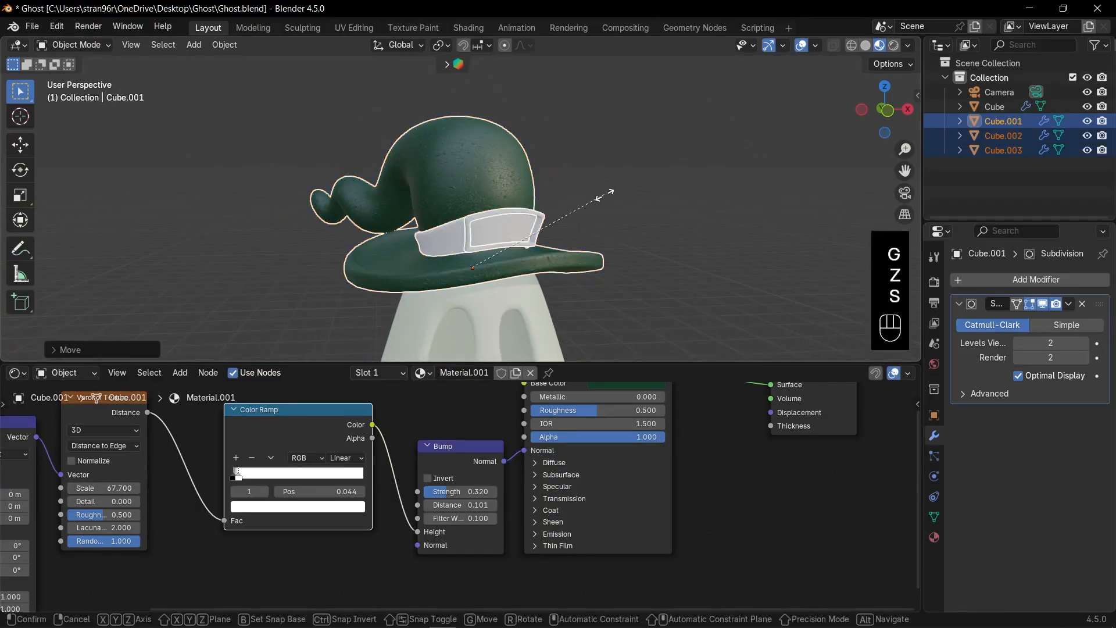
click(614, 195)
key(ctrl+s)
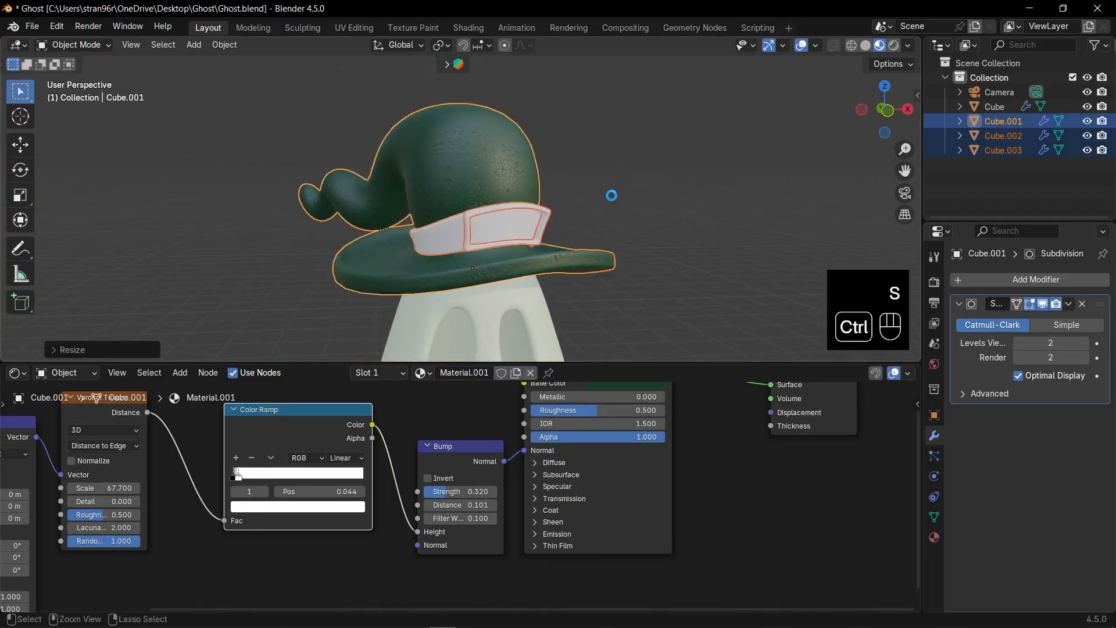
click(612, 196)
Step: Assign Material.001 to the hat band and turn it into an independent copy for the band
scroll(582, 205, up, 2)
click(429, 262)
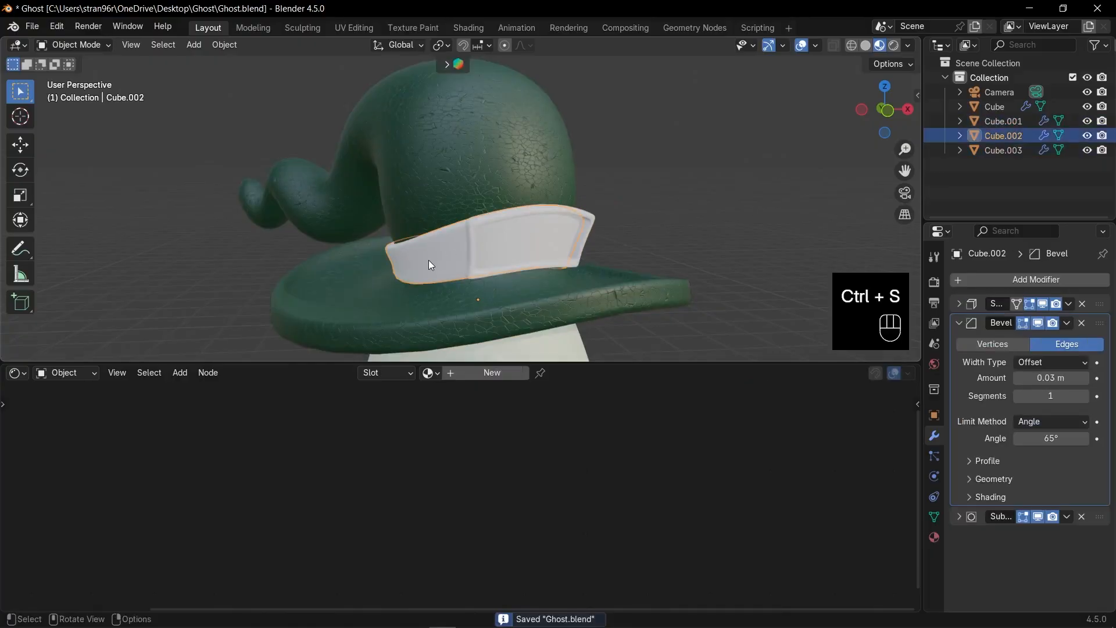
click(428, 372)
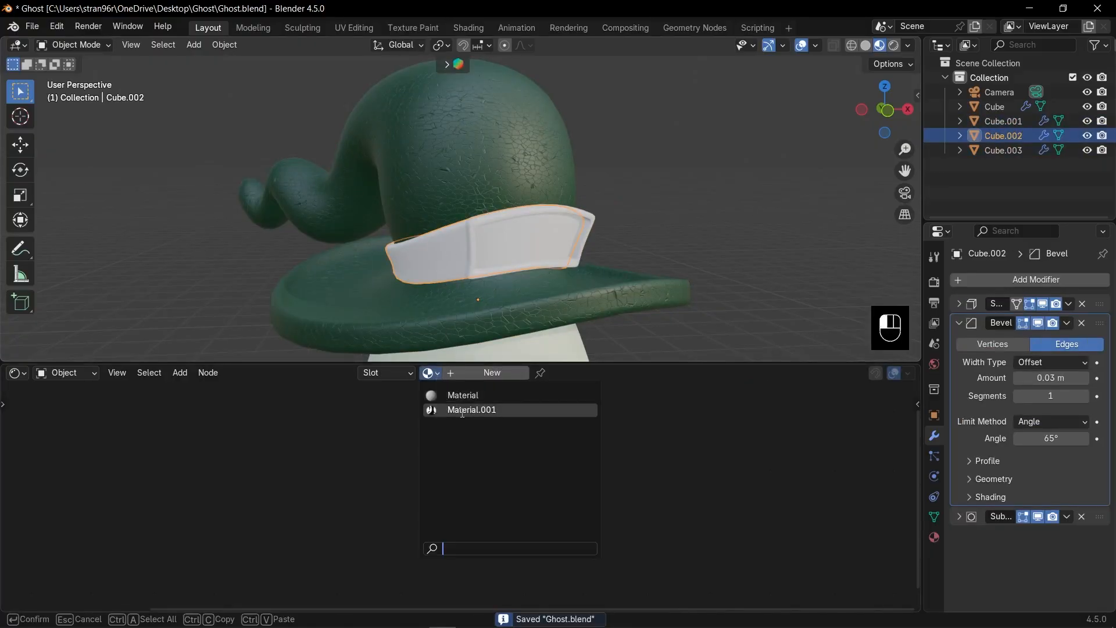
click(459, 409)
click(525, 373)
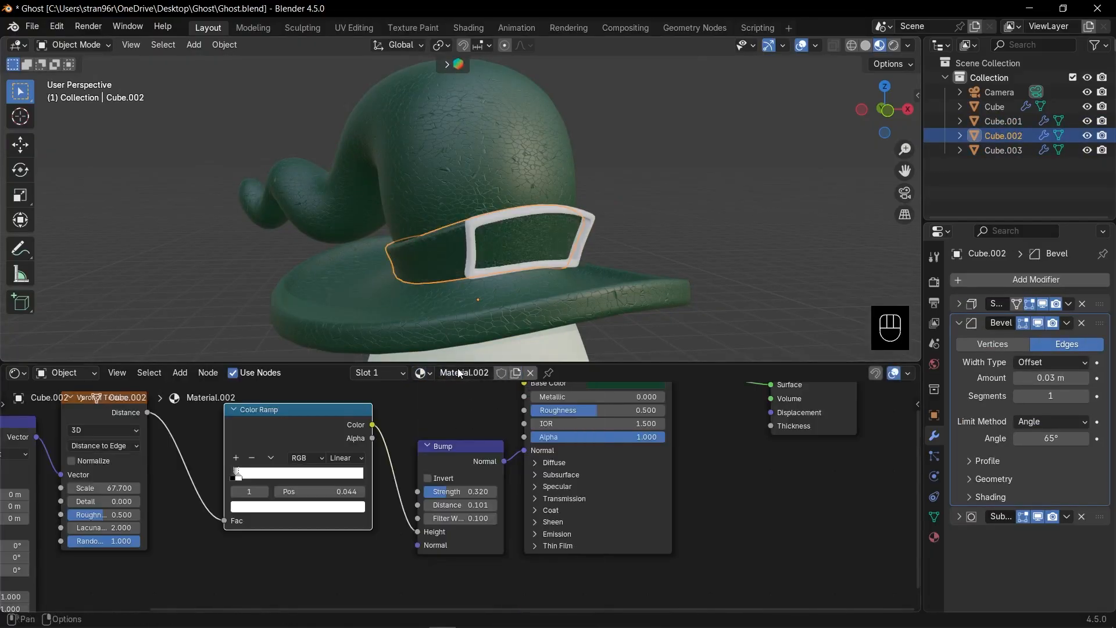
Step: Change the band material's base color to a very dark purple, about #200816
click(640, 387)
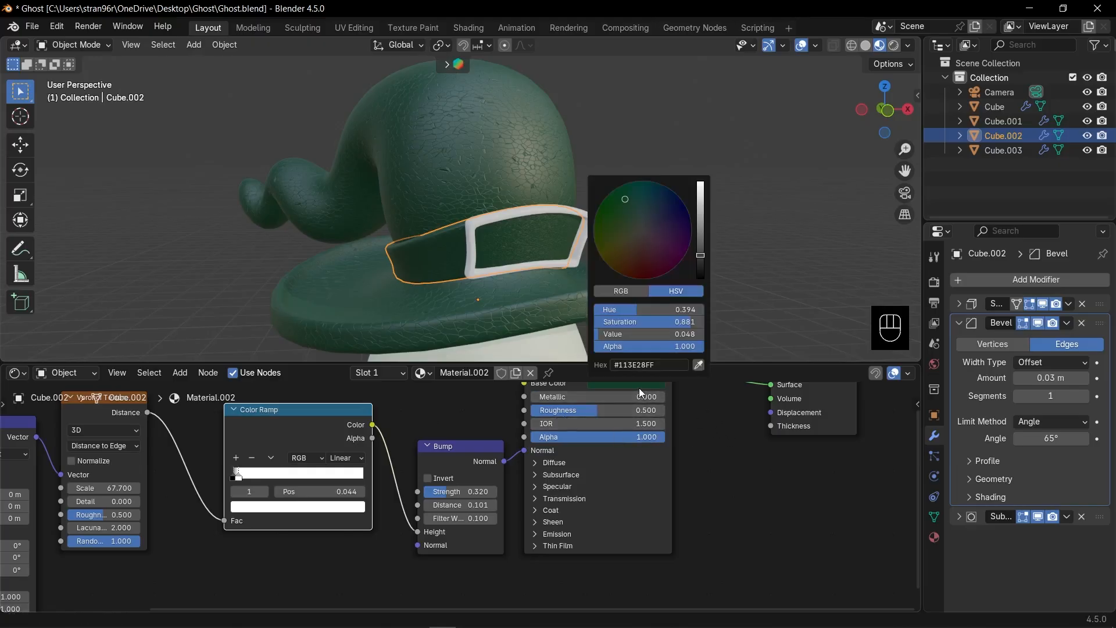
drag(625, 199, 666, 212)
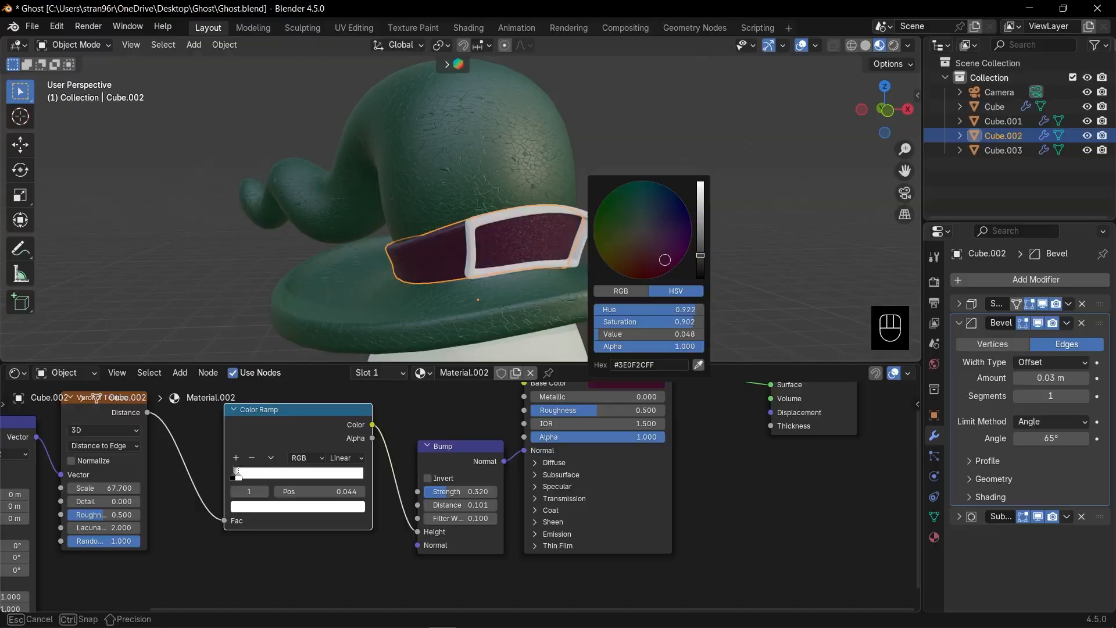
drag(699, 249, 701, 266)
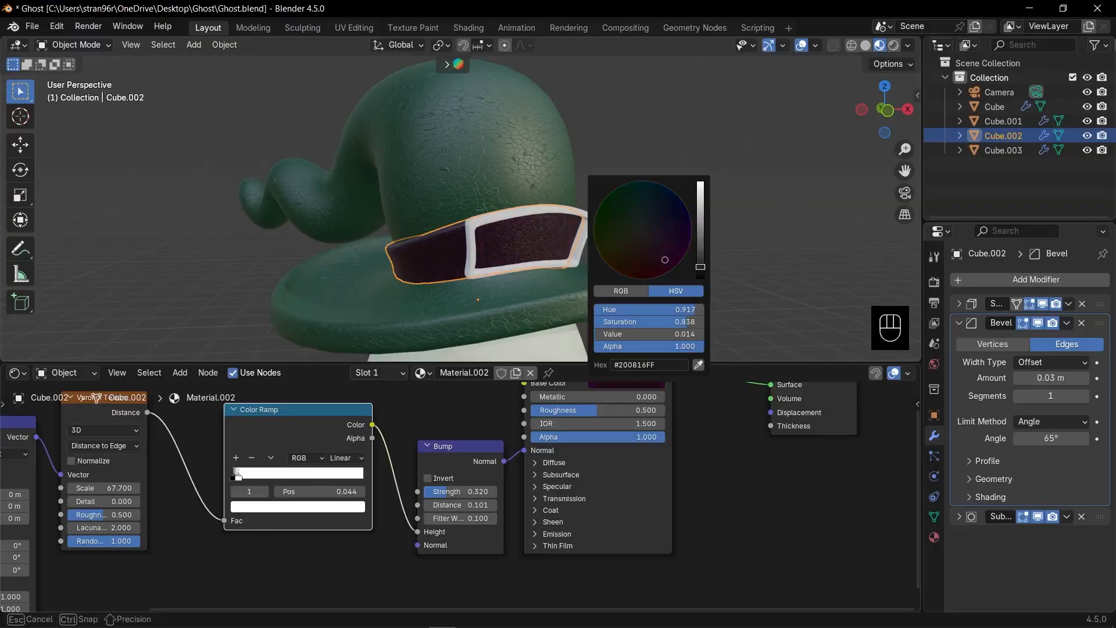
click(629, 134)
Step: Create a new material for the buckle
middle_drag(629, 134, 590, 217)
click(587, 295)
click(503, 372)
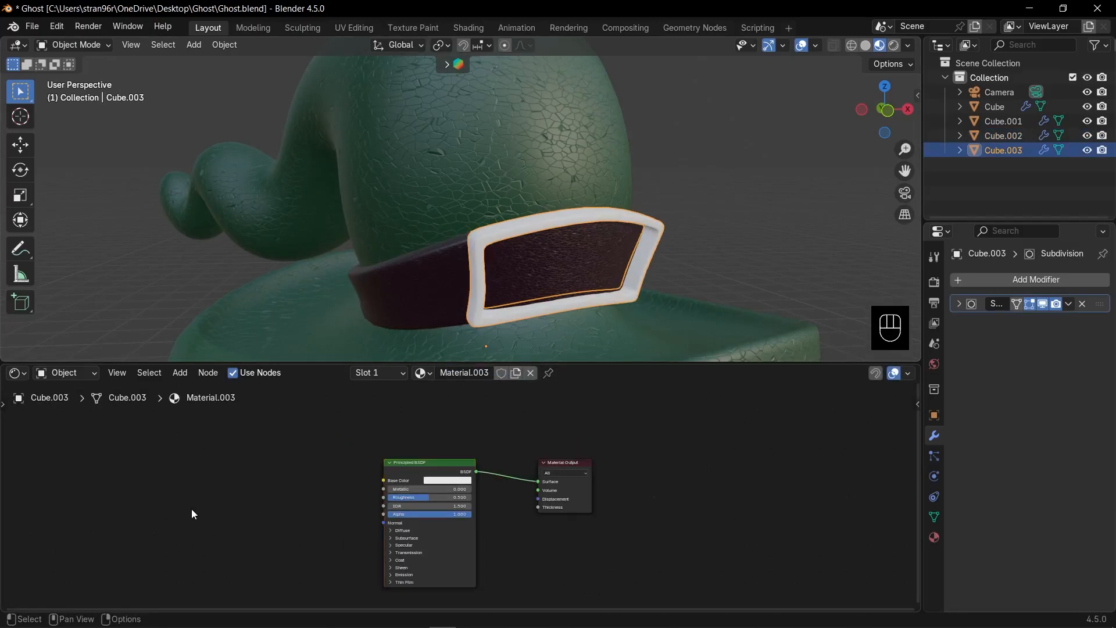
Step: Add a Noise Texture to the buckle material with Texture Coordinate and Mapping nodes feeding its Vector input
key(shift+a)
text(n)
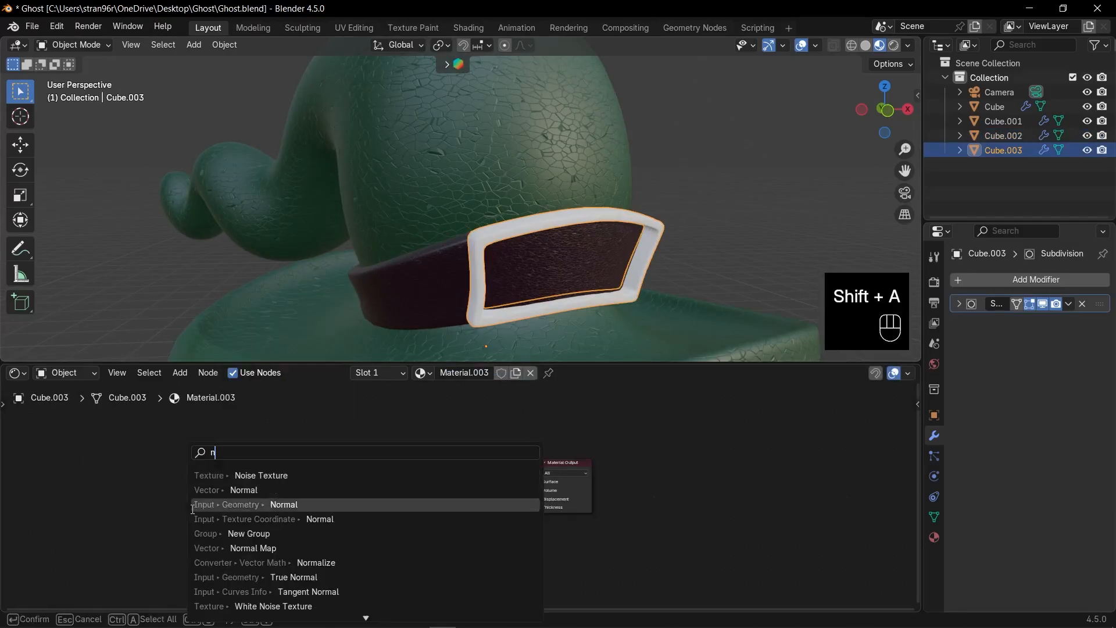
text(oi)
key(Return)
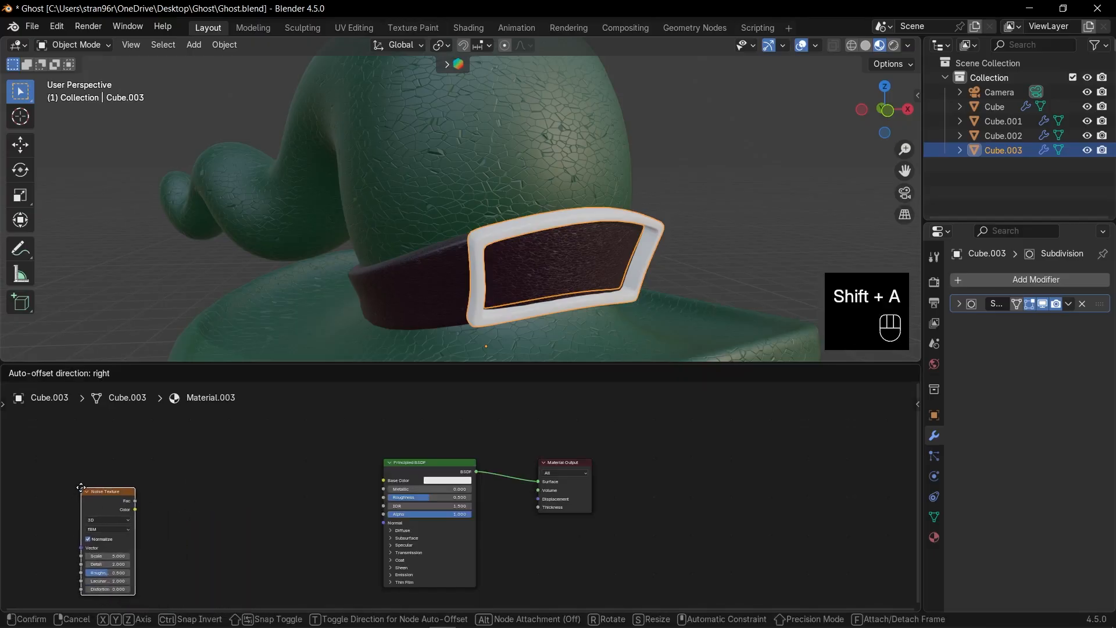
click(83, 491)
key(ctrl+t)
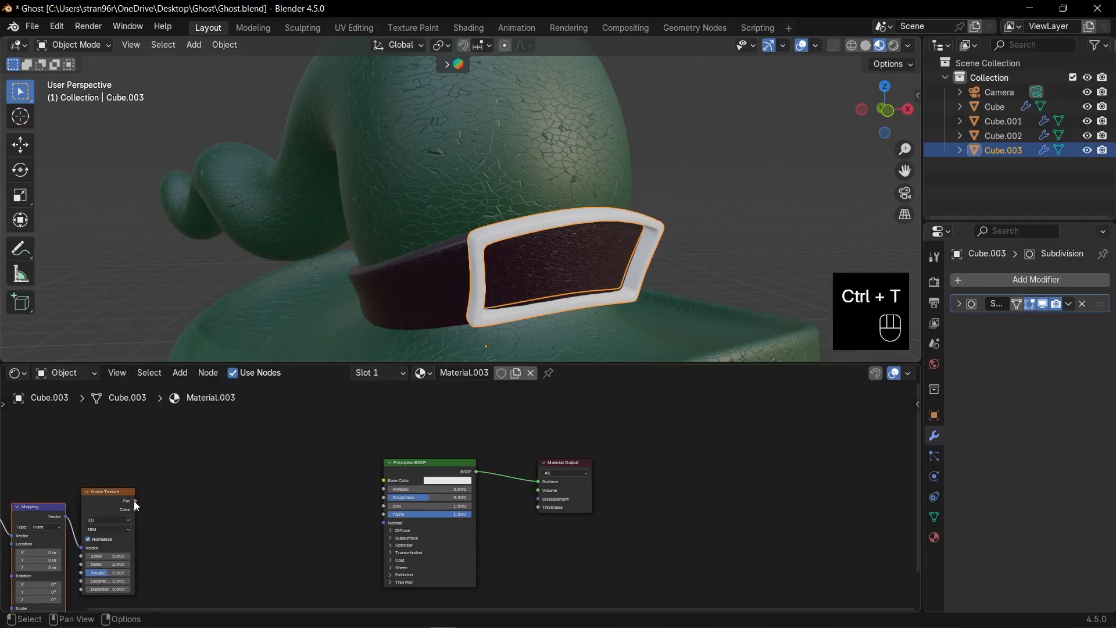
Step: Feed the Noise Texture's Fac into a new Color Ramp and preview the ramp directly on the buckle
drag(134, 501, 187, 506)
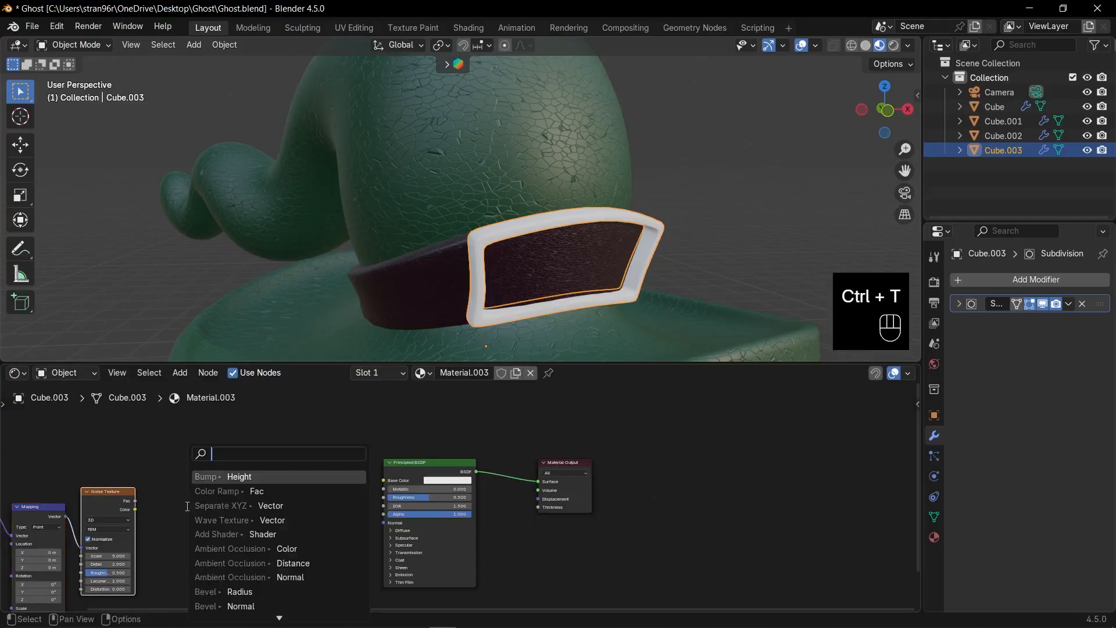
click(229, 492)
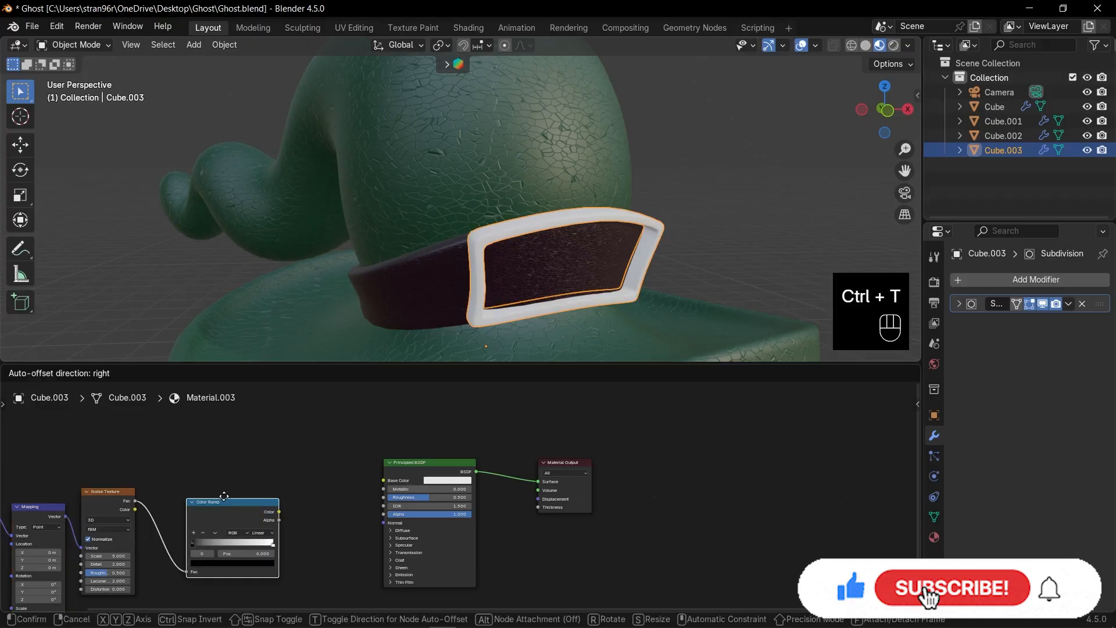
click(217, 498)
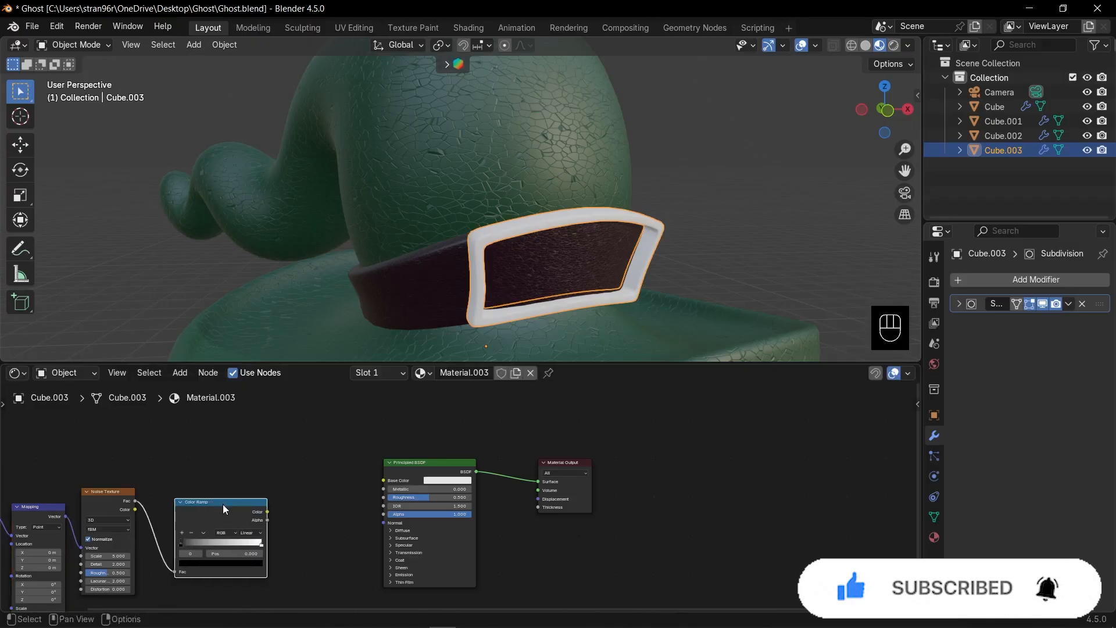
ctrl+shift+click(222, 505)
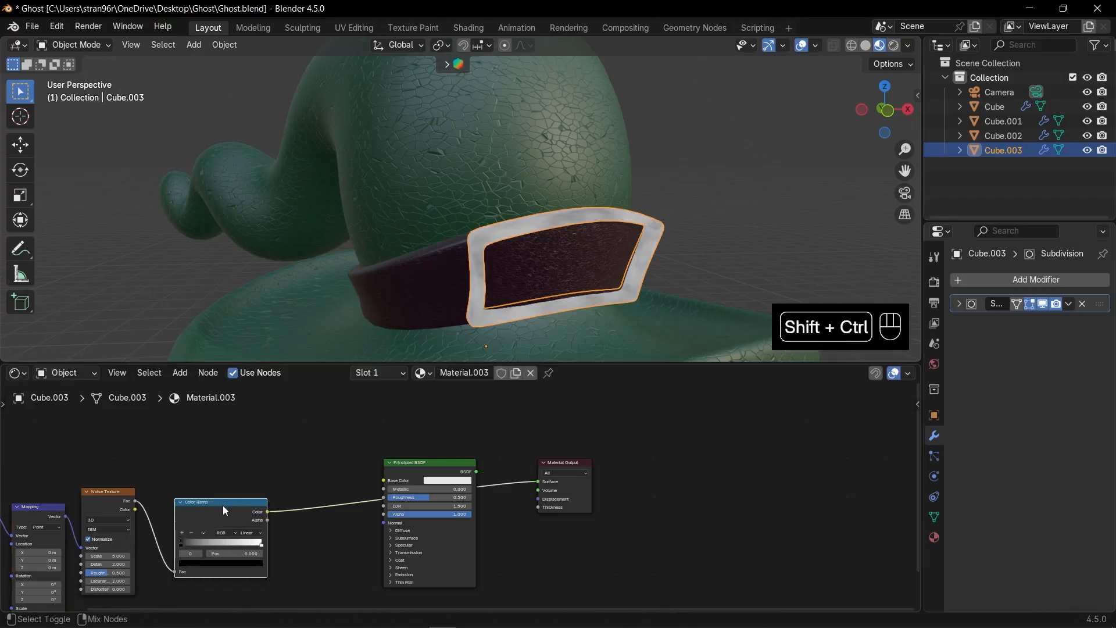
Step: Raise the Noise Texture's scale to 32.9 and move the Color Ramp's black stop to 0.324
click(104, 509)
key(KP_Decimal)
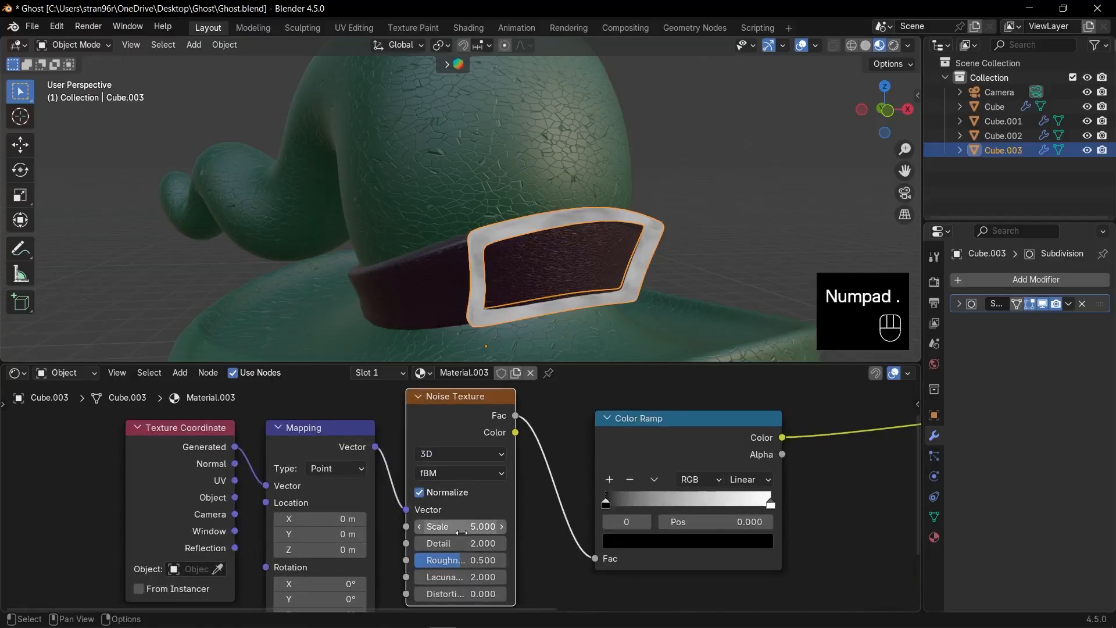
drag(457, 528, 548, 528)
drag(606, 501, 660, 507)
scroll(461, 500, up, 3)
drag(459, 535, 526, 534)
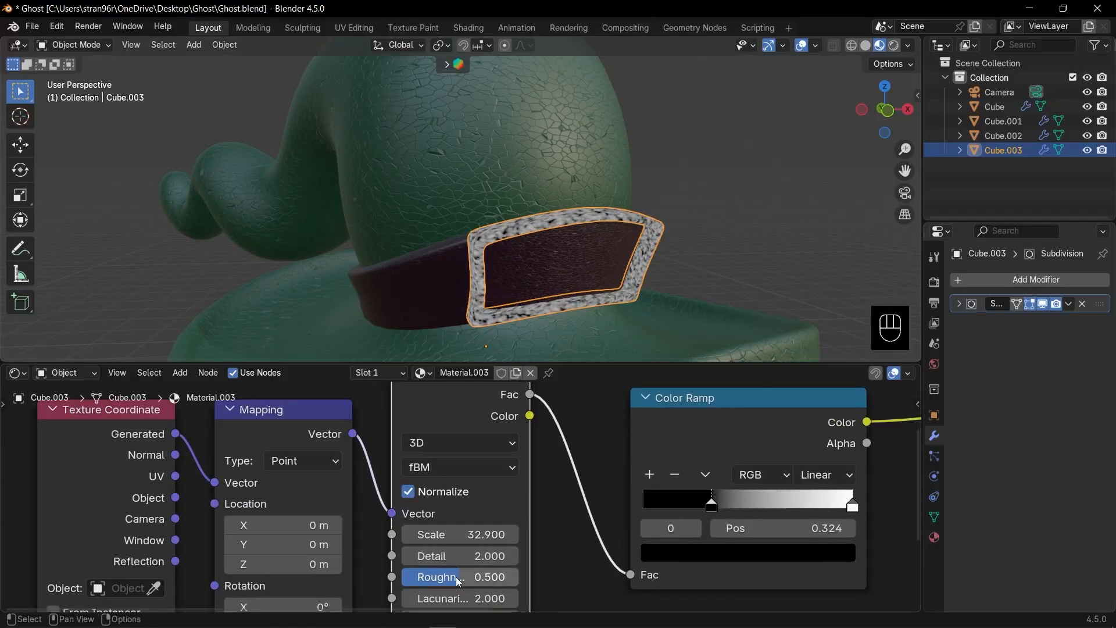
Step: Set the Noise Texture's scale to 16.1, detail to 7.1 and roughness to 0.747
drag(465, 577, 361, 534)
scroll(585, 289, up, 5)
scroll(585, 289, down, 5)
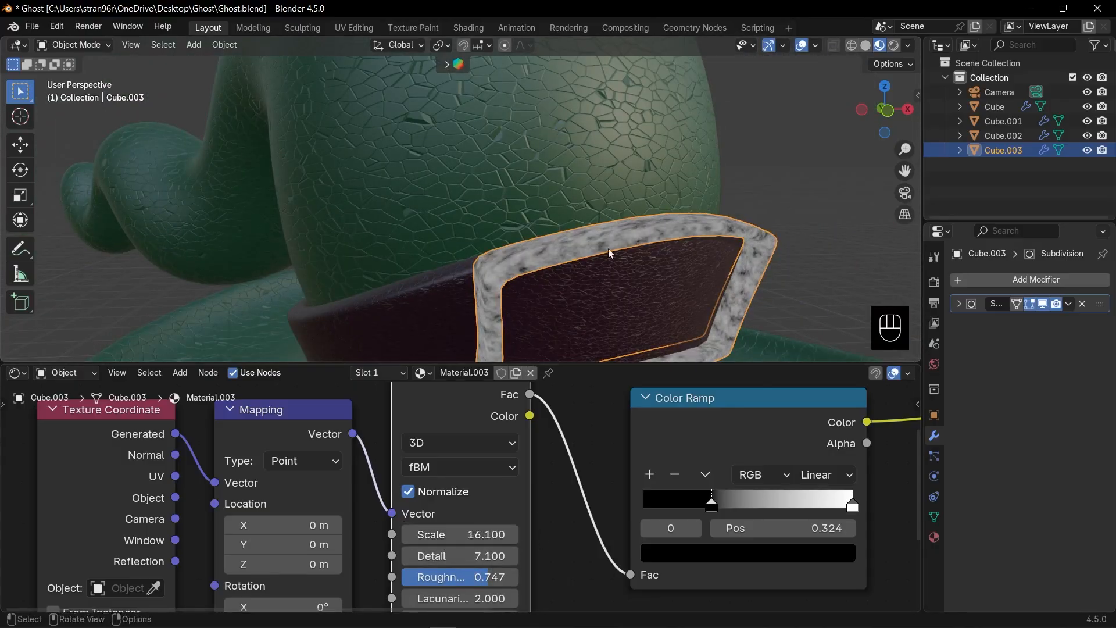
scroll(608, 249, down, 3)
Step: Restore the buckle's Principled BSDF as the material output and connect the Color Ramp's color to its Roughness
drag(871, 120, 685, 351)
scroll(798, 462, down, 4)
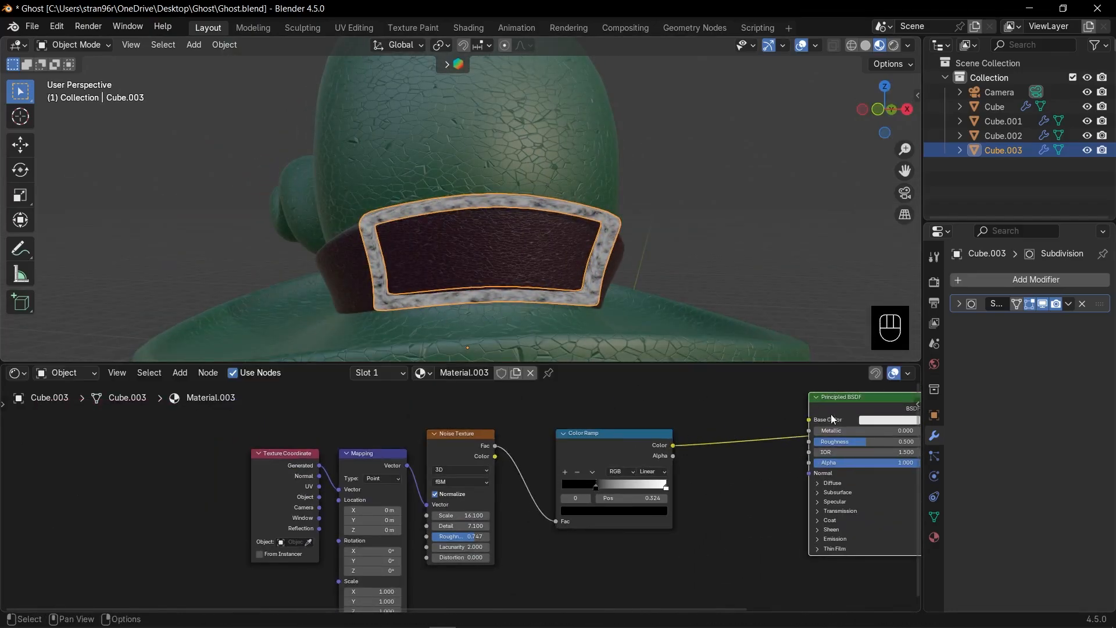
drag(833, 419, 712, 446)
drag(804, 443, 805, 443)
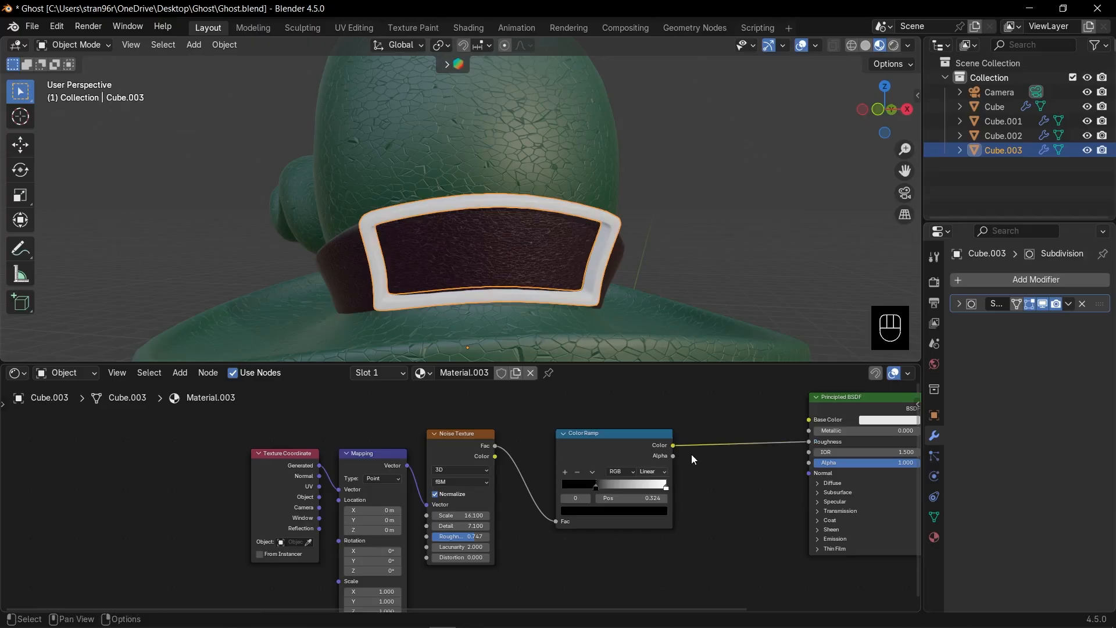
Step: Route the Color Ramp's color also through a new Bump node's Height into the Principled BSDF's Normal input
drag(673, 446, 725, 455)
click(748, 491)
click(754, 487)
scroll(837, 468, up, 4)
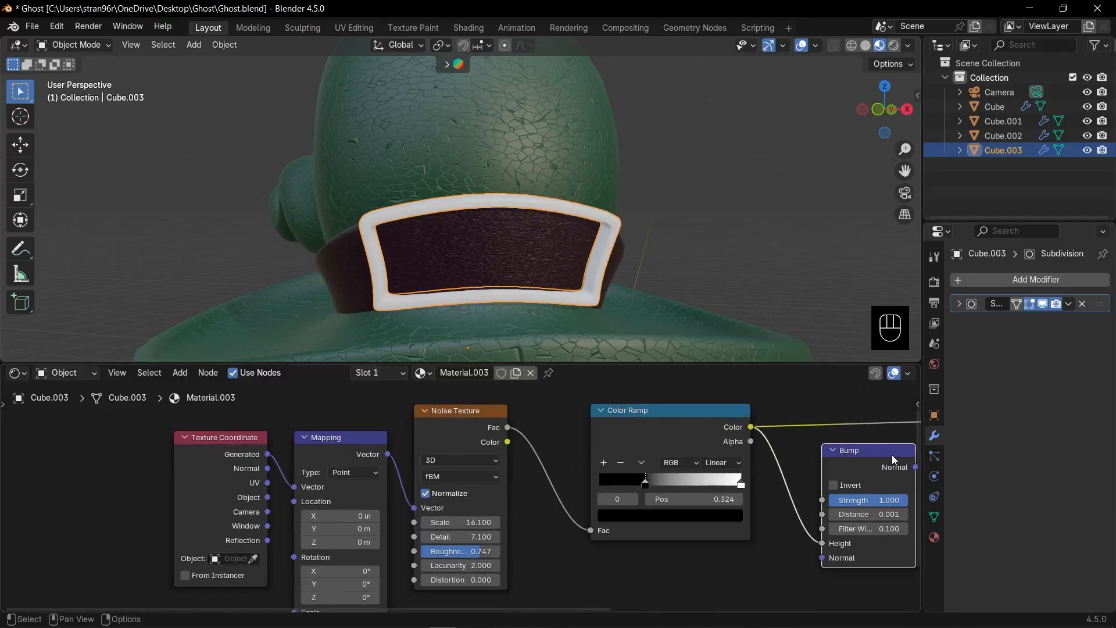
scroll(883, 459, down, 2)
scroll(811, 418, down, 1)
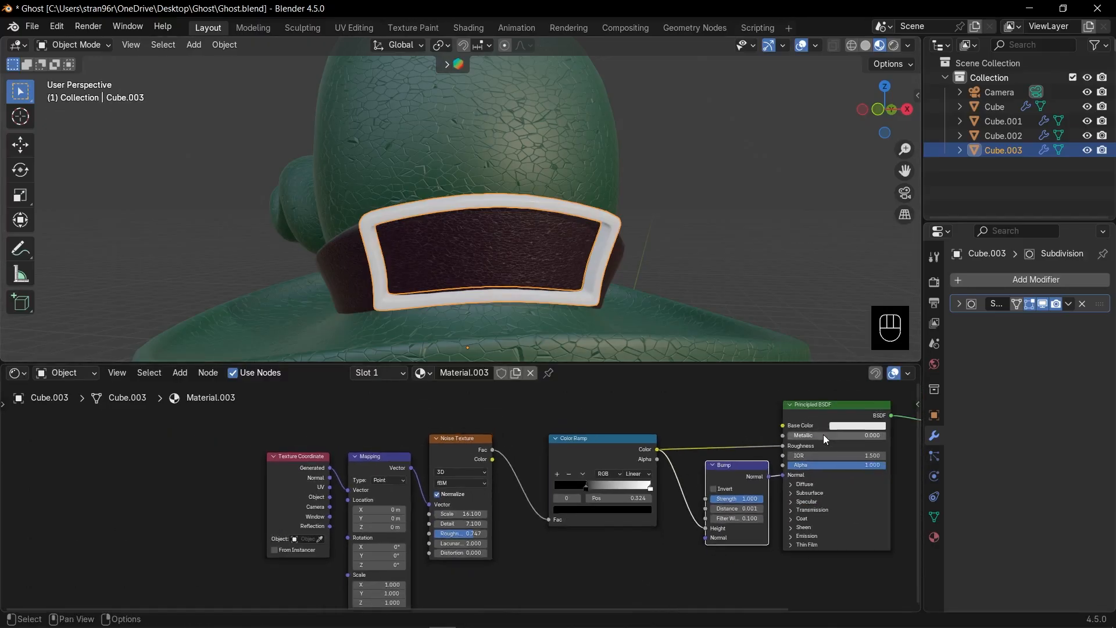
Step: Make the buckle material gold with Metallic at 1.000 and an orange-yellow base color
drag(823, 436, 885, 436)
click(861, 427)
drag(859, 338, 858, 335)
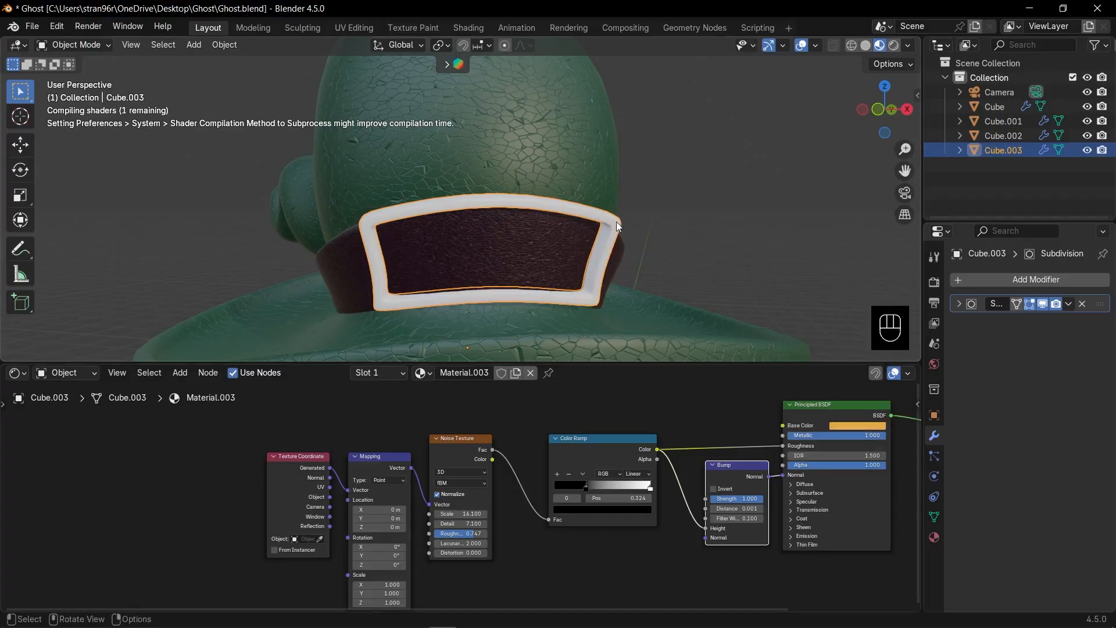
Step: Inspect the gold buckle, return to the camera view of the whole ghost, and save the file
key(KP_Decimal)
middle_drag(593, 126, 696, 187)
scroll(696, 187, down, 7)
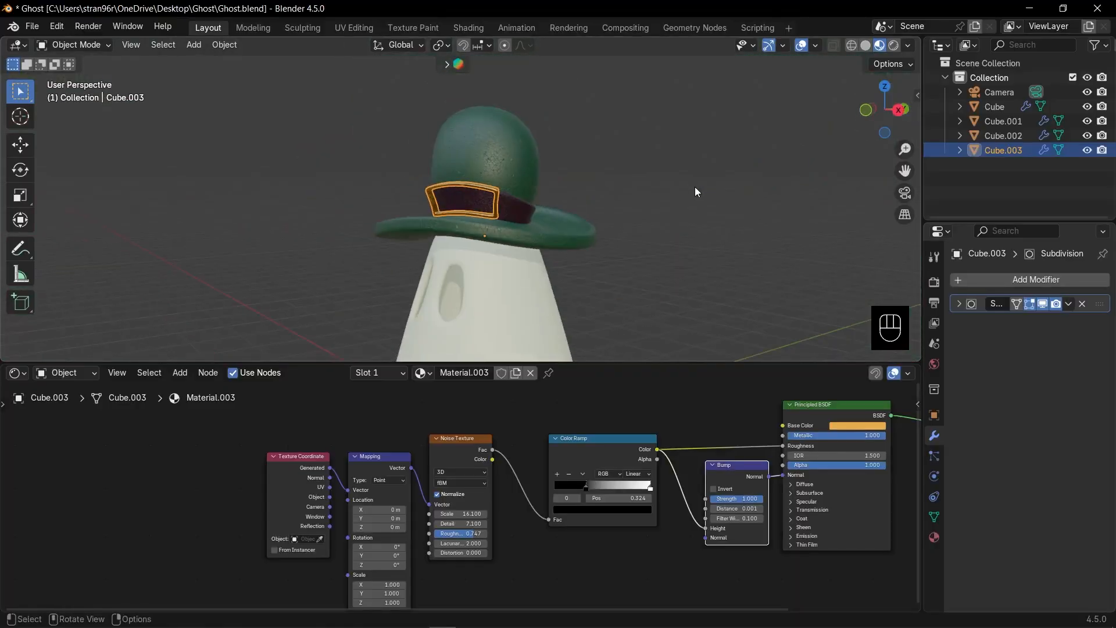
key(KP_0)
scroll(694, 184, down, 6)
click(656, 173)
scroll(587, 183, down, 5)
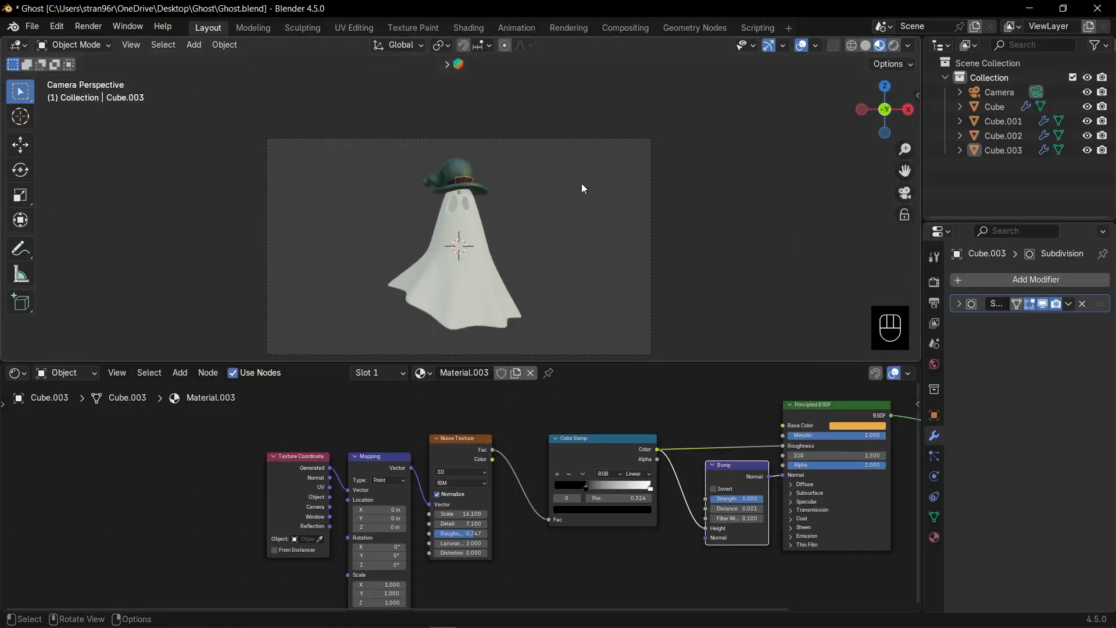
click(470, 290)
scroll(550, 274, up, 1)
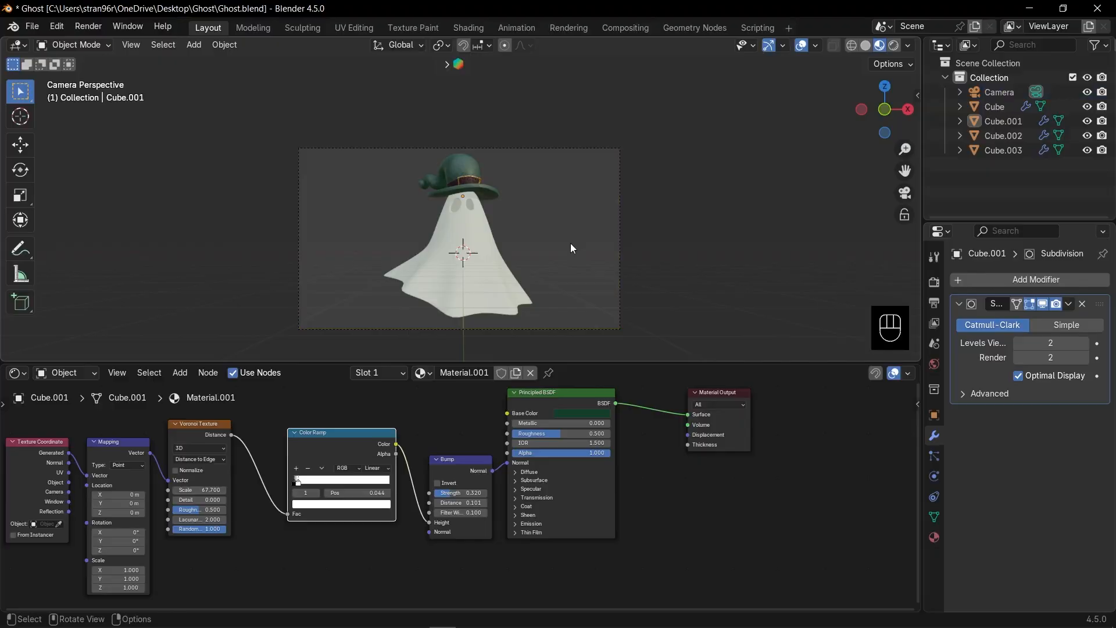
key(ctrl+s)
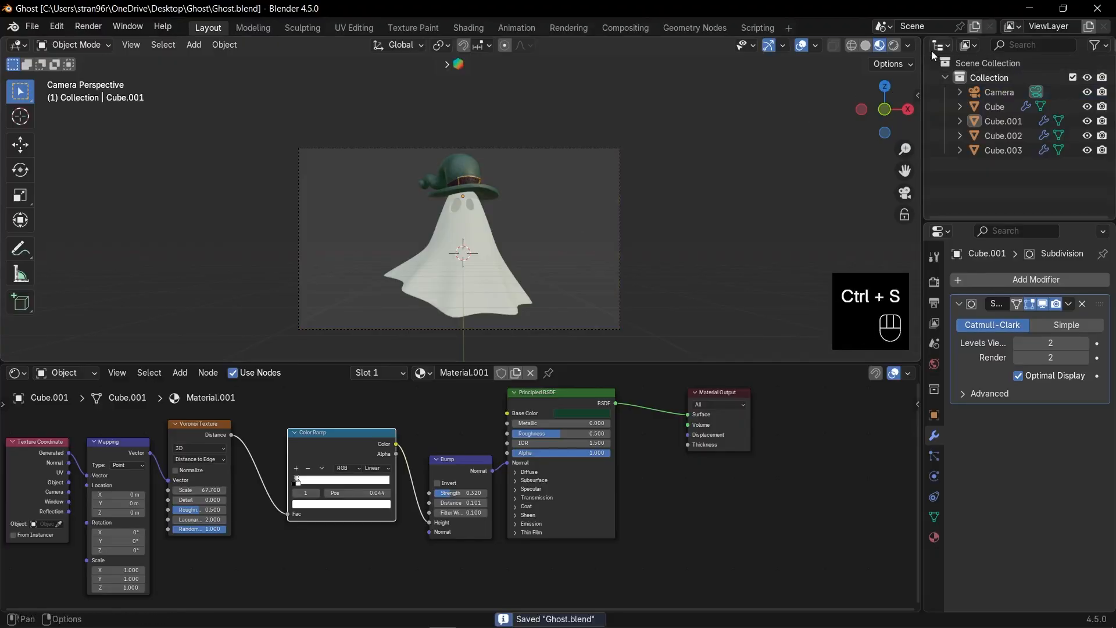
Step: Show the viewport in rendered shading and set the render engine to Cycles with GPU Compute as the device
click(894, 51)
click(934, 282)
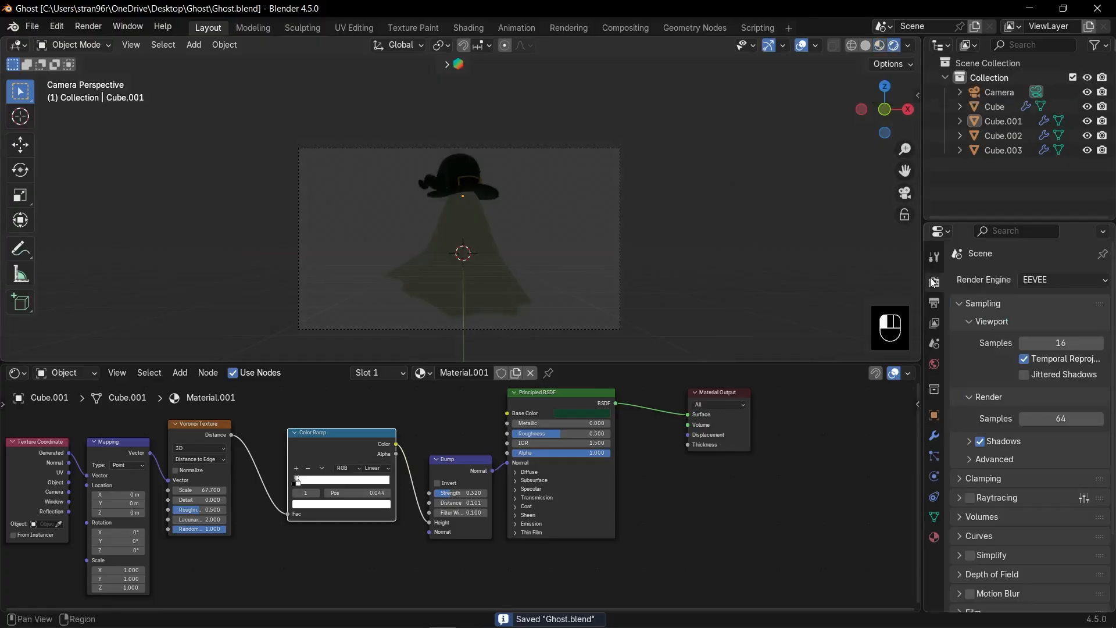
click(1041, 280)
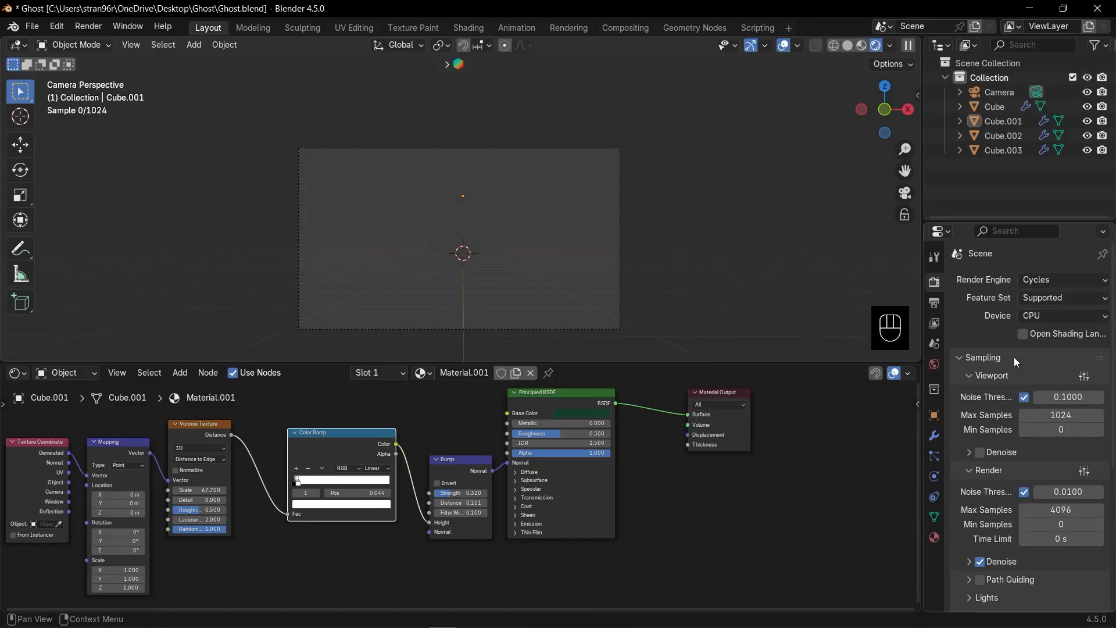
click(1037, 315)
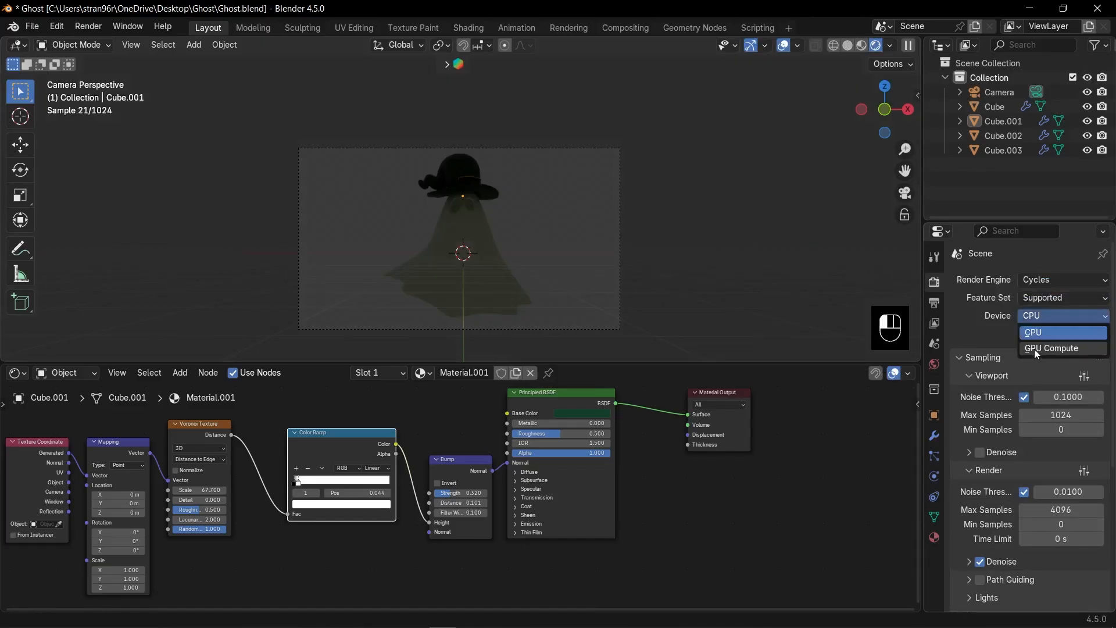
click(1037, 349)
Step: Set the maximum samples to 8 for the viewport and 512 for the render
click(1057, 398)
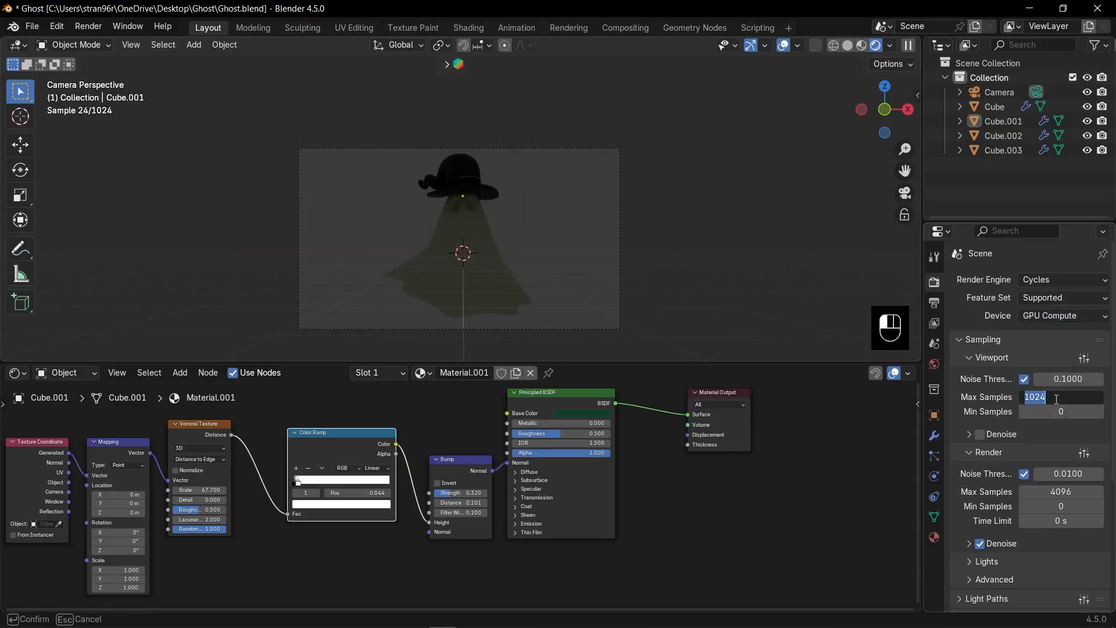
text(8)
key(Return)
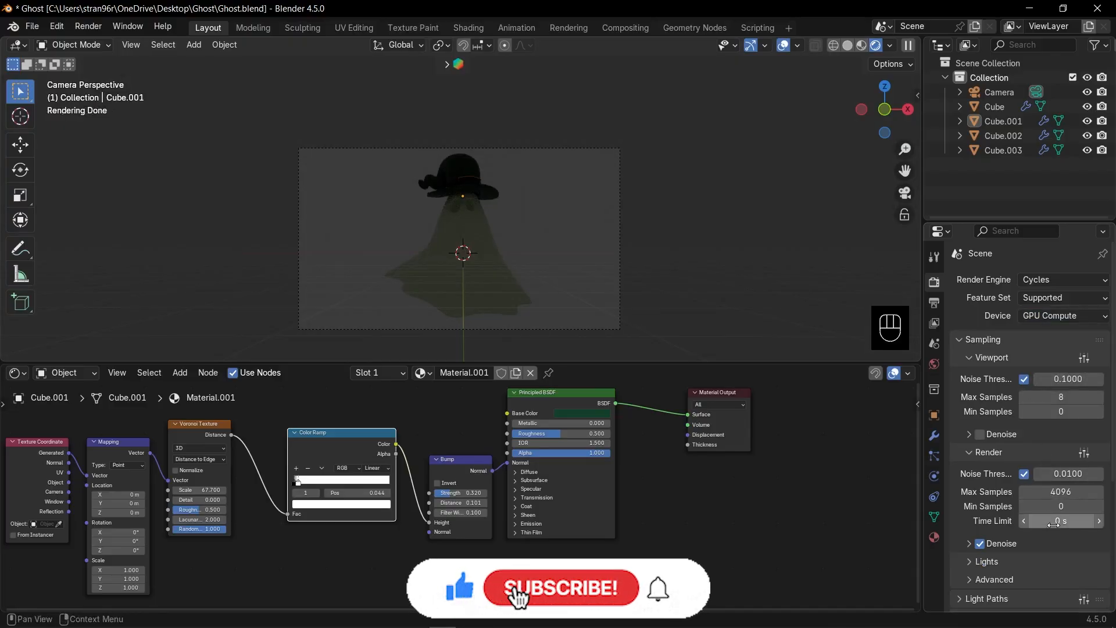
click(1087, 494)
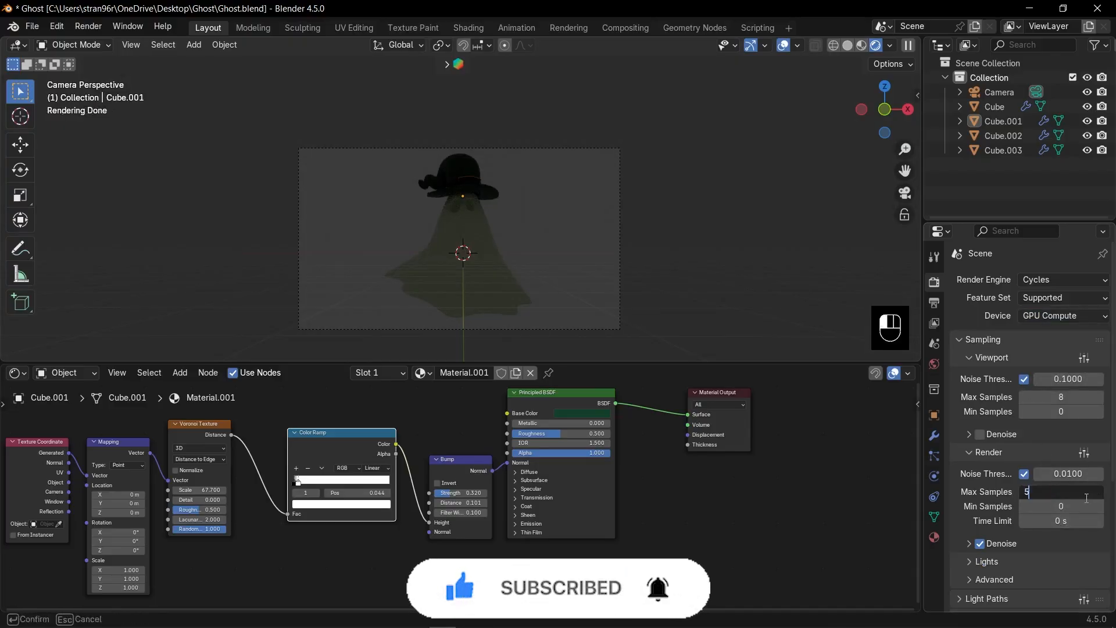
text(512)
key(Return)
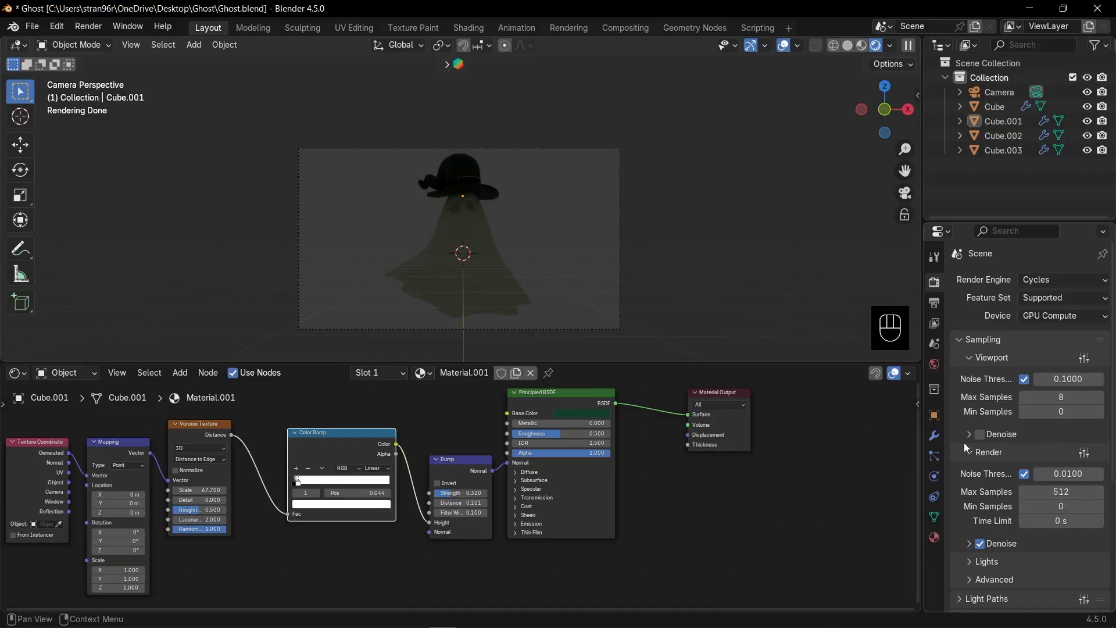
Step: Enable Transparent in the Film settings of the render
scroll(966, 446, down, 7)
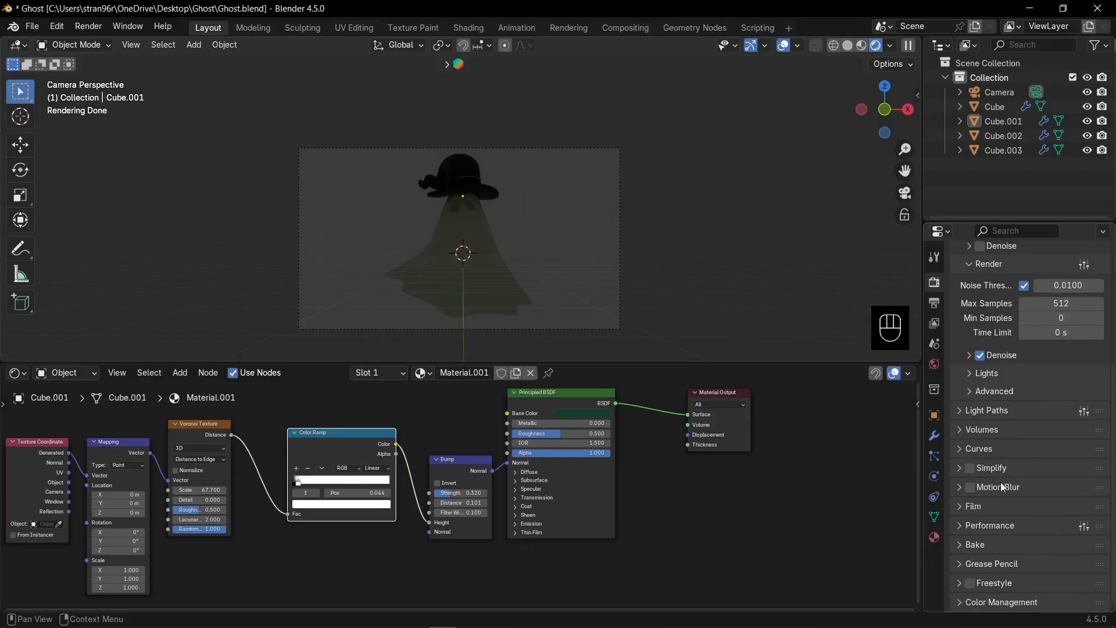
click(995, 509)
scroll(982, 544, down, 1)
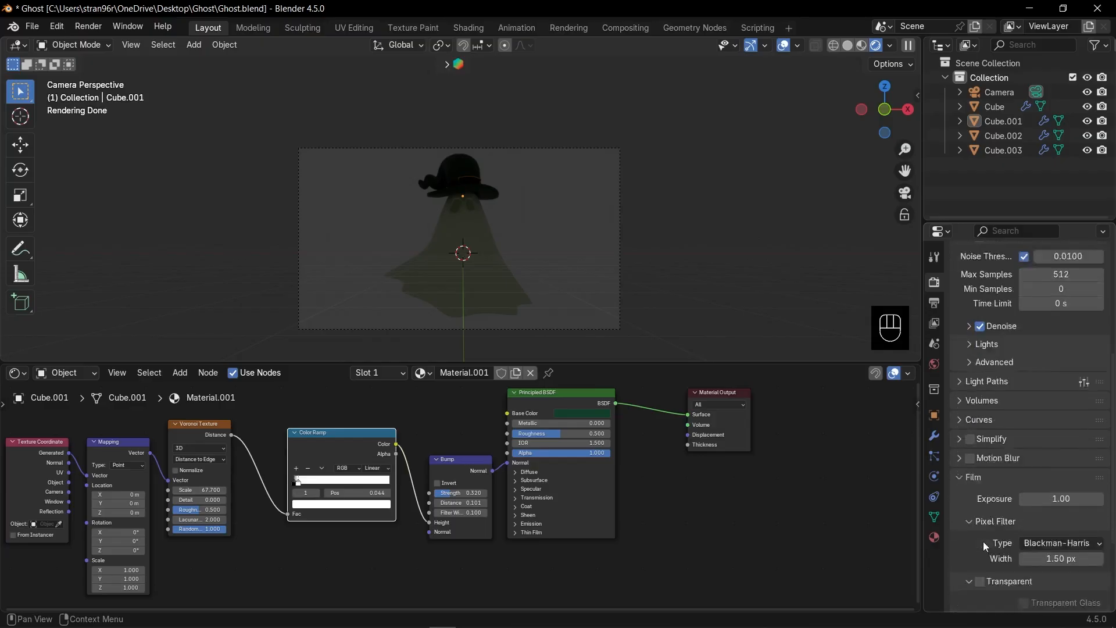
scroll(982, 542, down, 2)
click(980, 523)
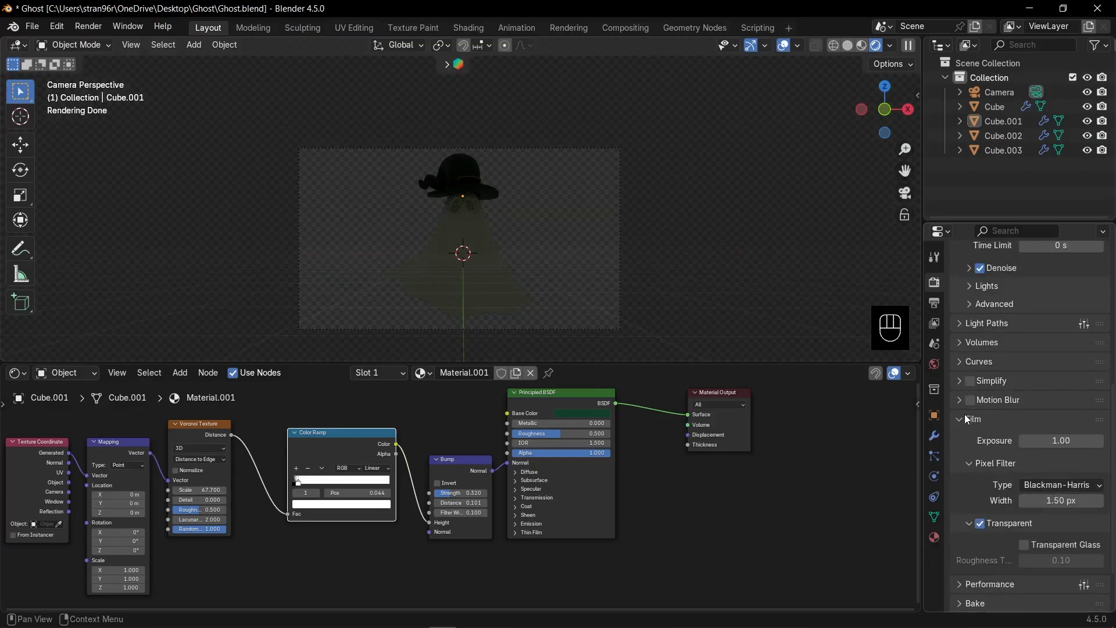
click(968, 420)
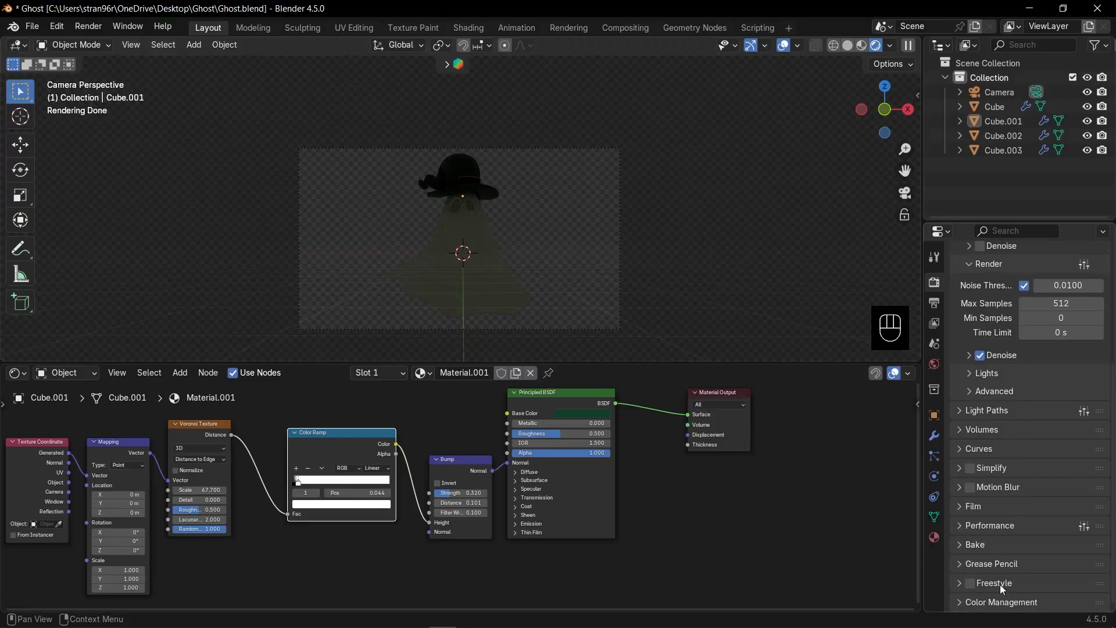
Step: Set the color management Look to Medium High Contrast
scroll(1009, 535, down, 6)
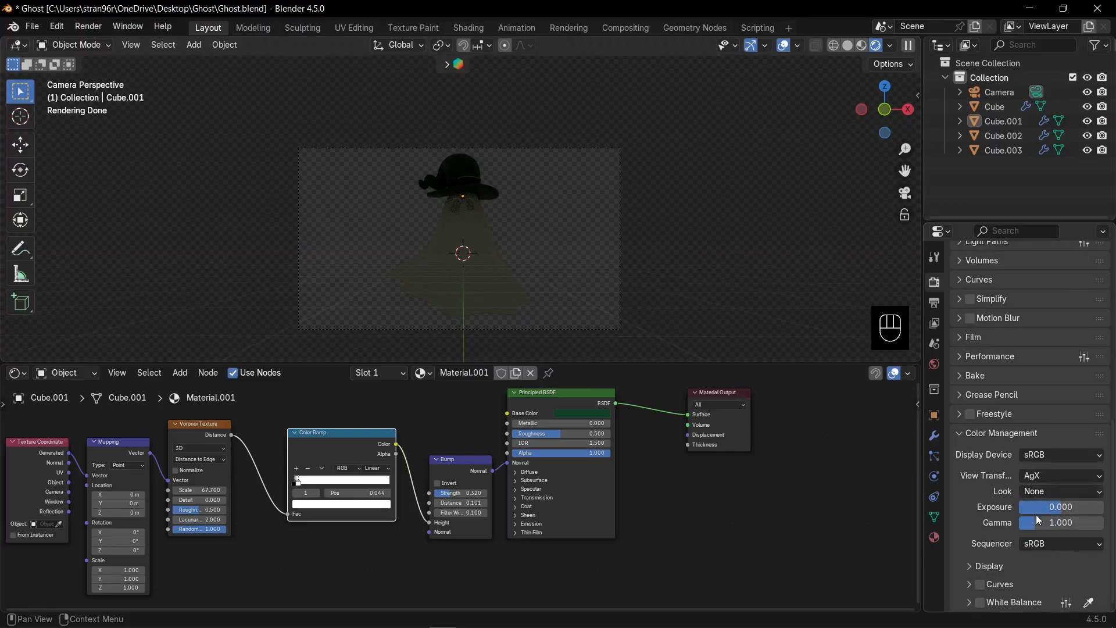
click(1046, 493)
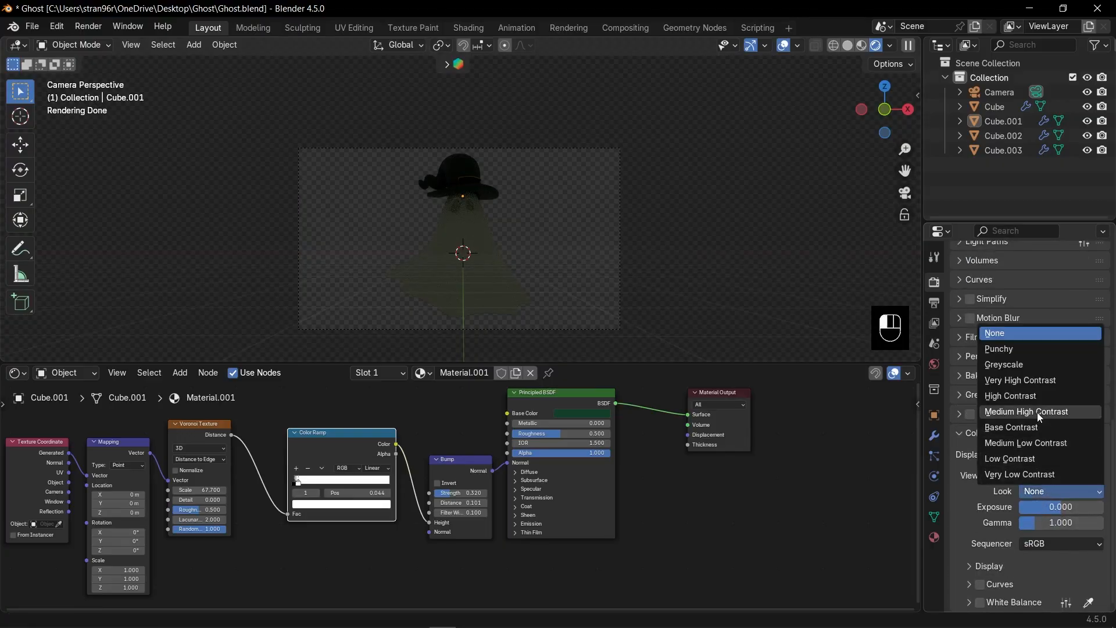
click(1027, 412)
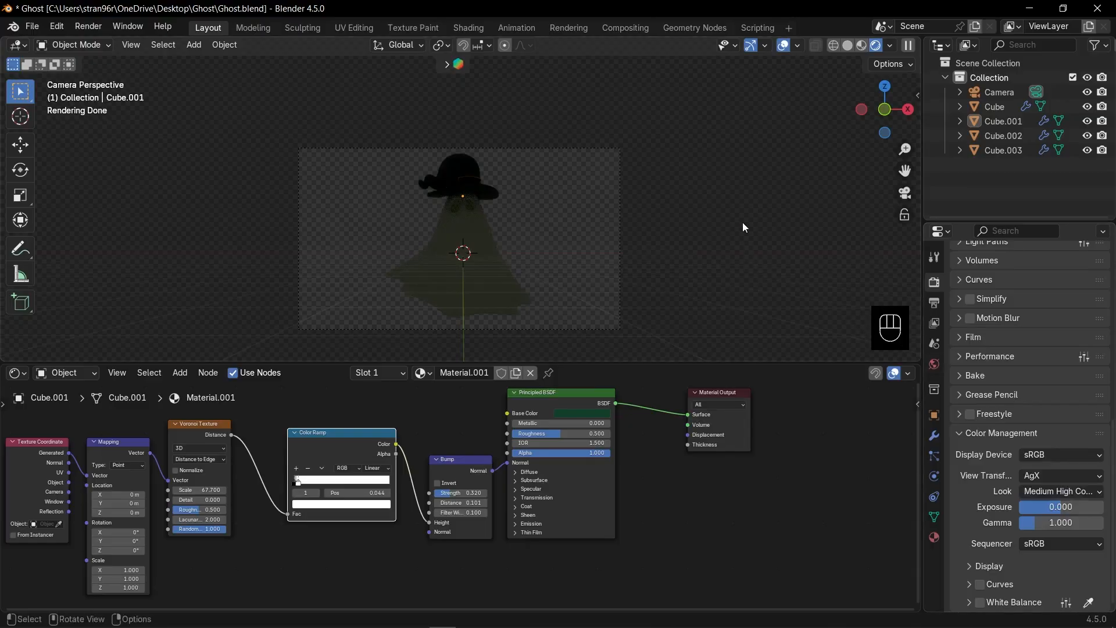
scroll(743, 223, down, 3)
key(shift+a)
mouse_move(680, 224)
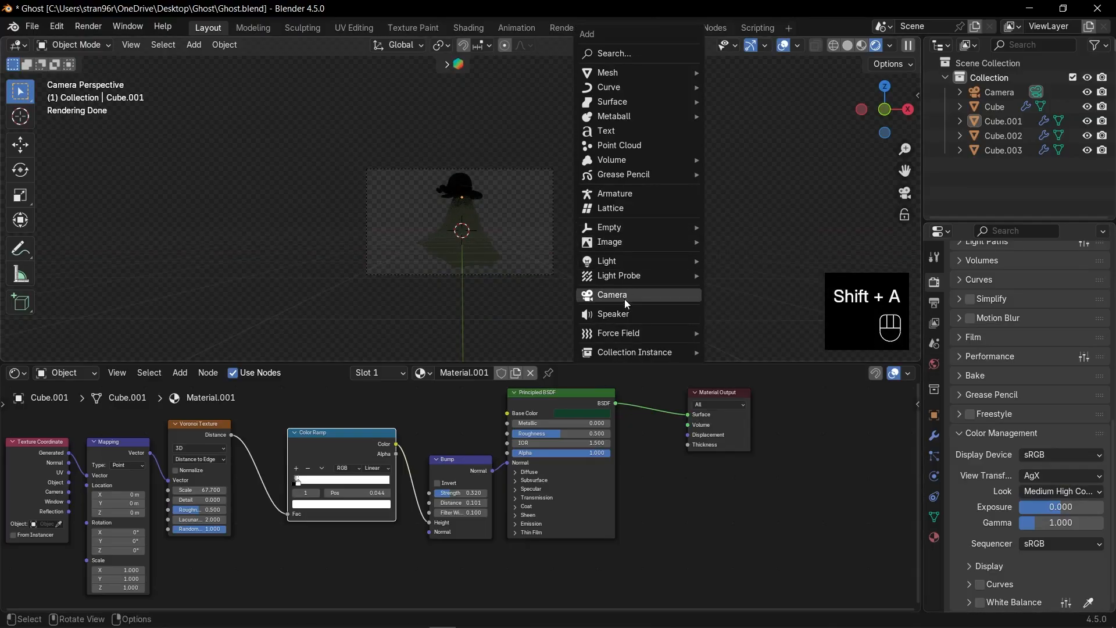
mouse_move(629, 260)
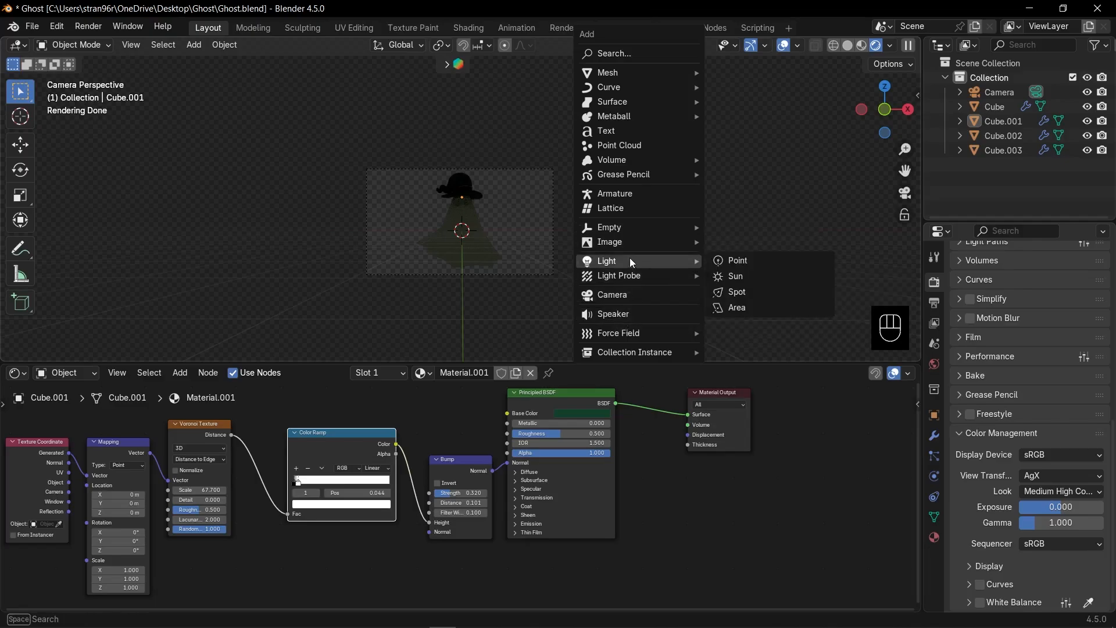
click(745, 308)
key(g)
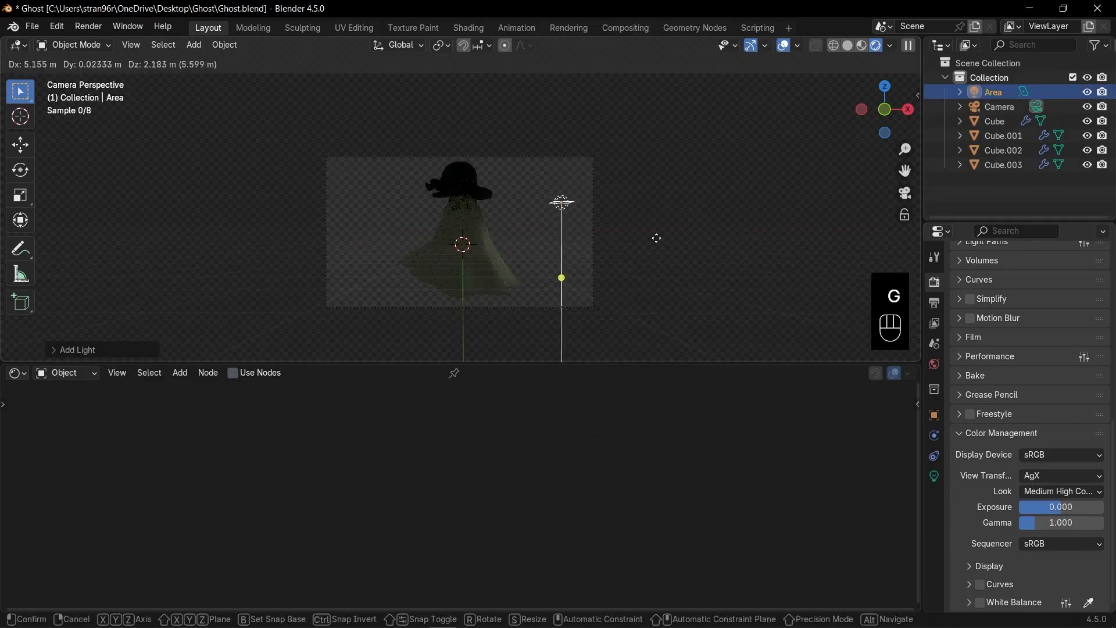
click(607, 219)
key(Delete)
Step: Save the file, then add an area light and place it above and beside the ghost in camera view
key(ctrl+s)
key(KP_0)
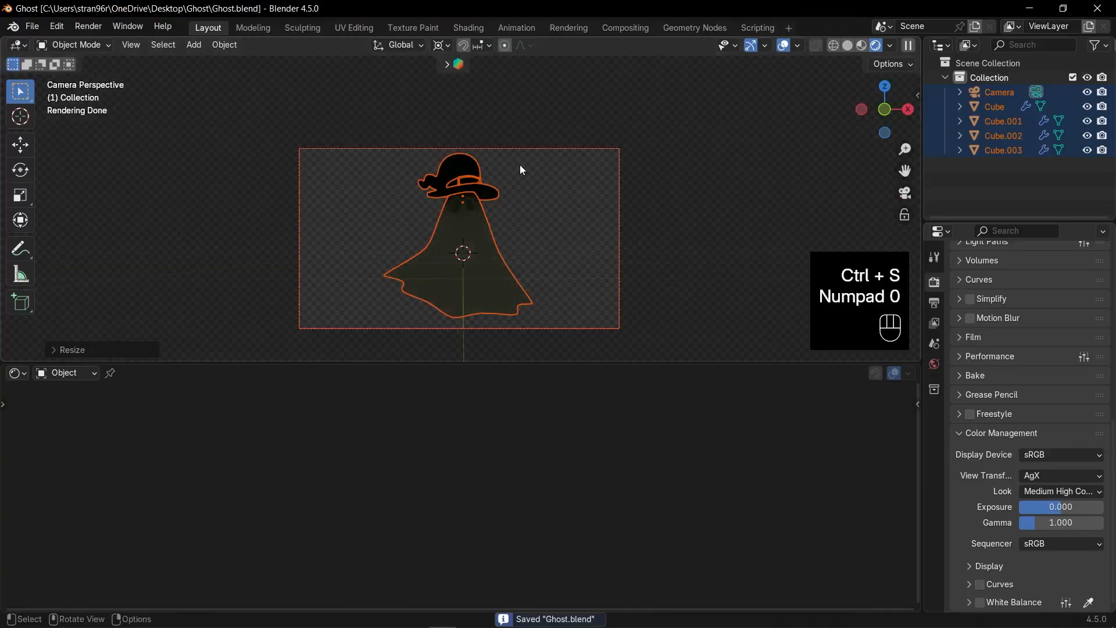
key(shift+a)
mouse_move(505, 230)
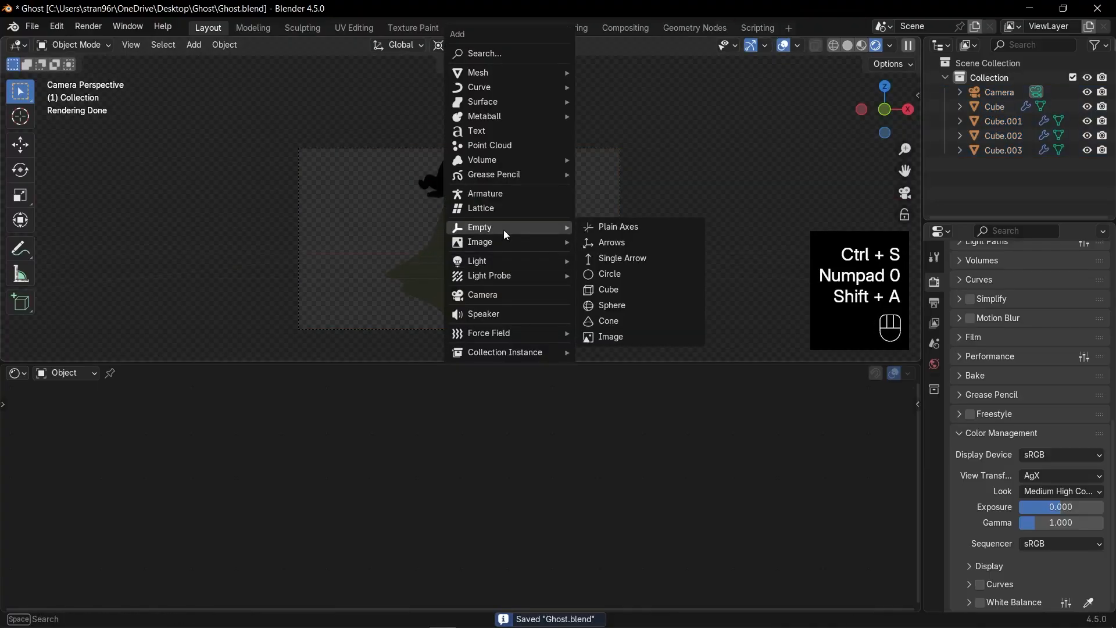
mouse_move(497, 268)
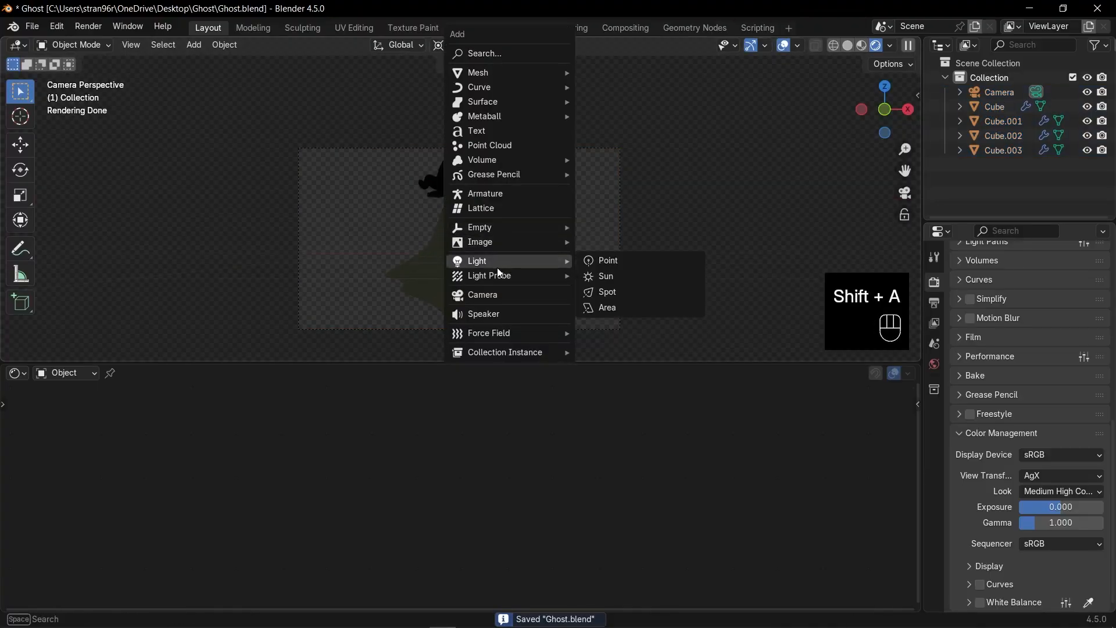
click(608, 307)
key(g)
click(602, 208)
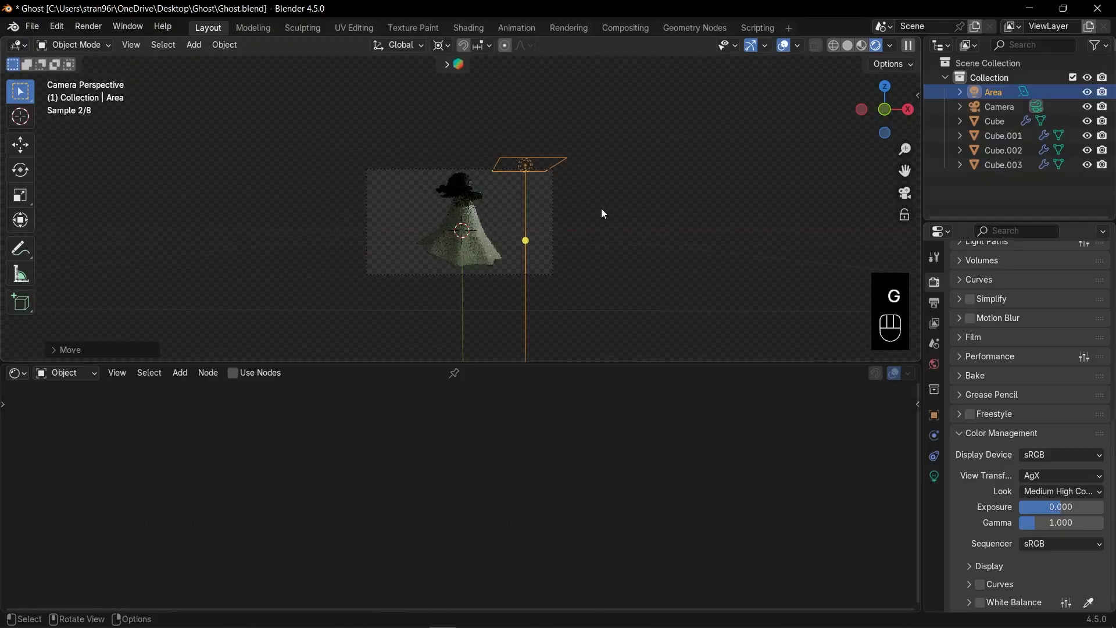
Step: In front view, rotate the area light to aim diagonally down at the ghost and adjust its position slightly
key(KP_1)
scroll(680, 214, up, 5)
key(r)
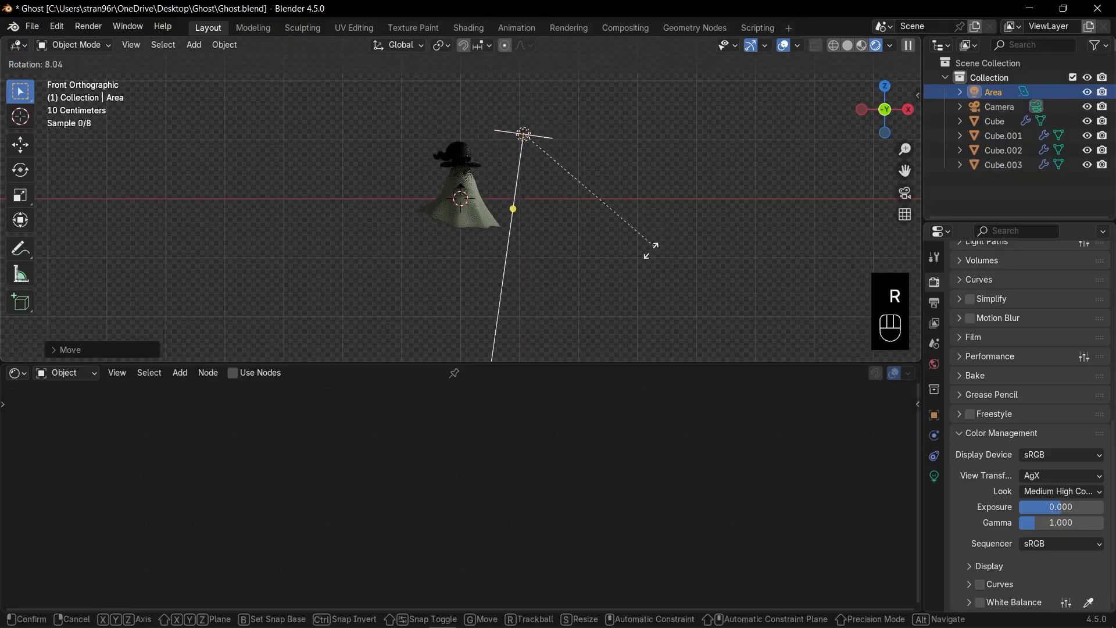
click(577, 290)
key(g)
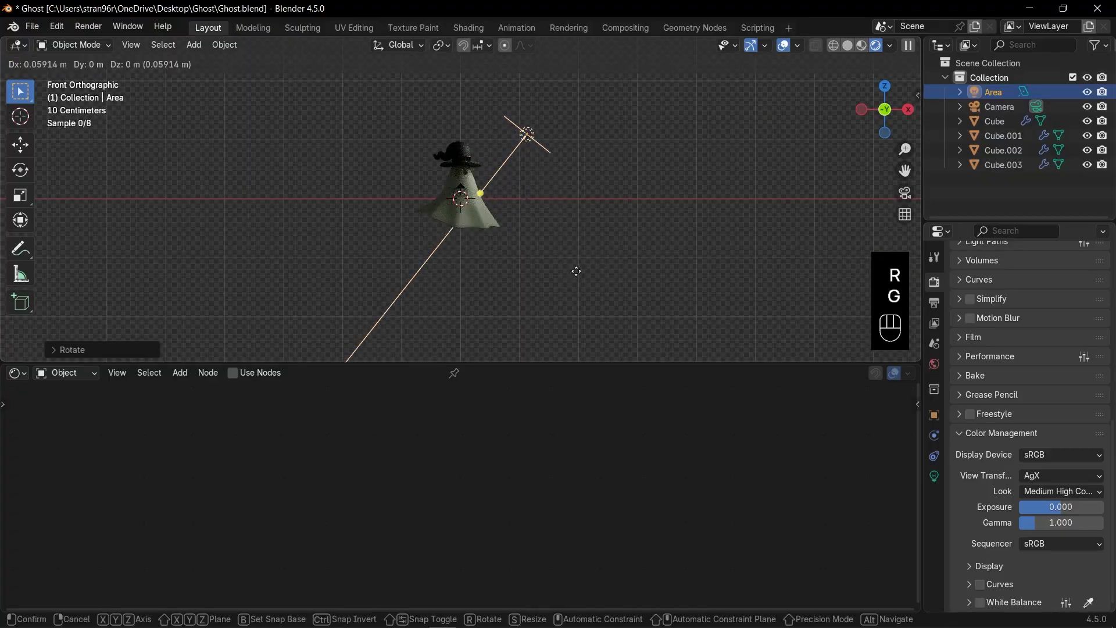
click(601, 271)
key(g)
click(608, 269)
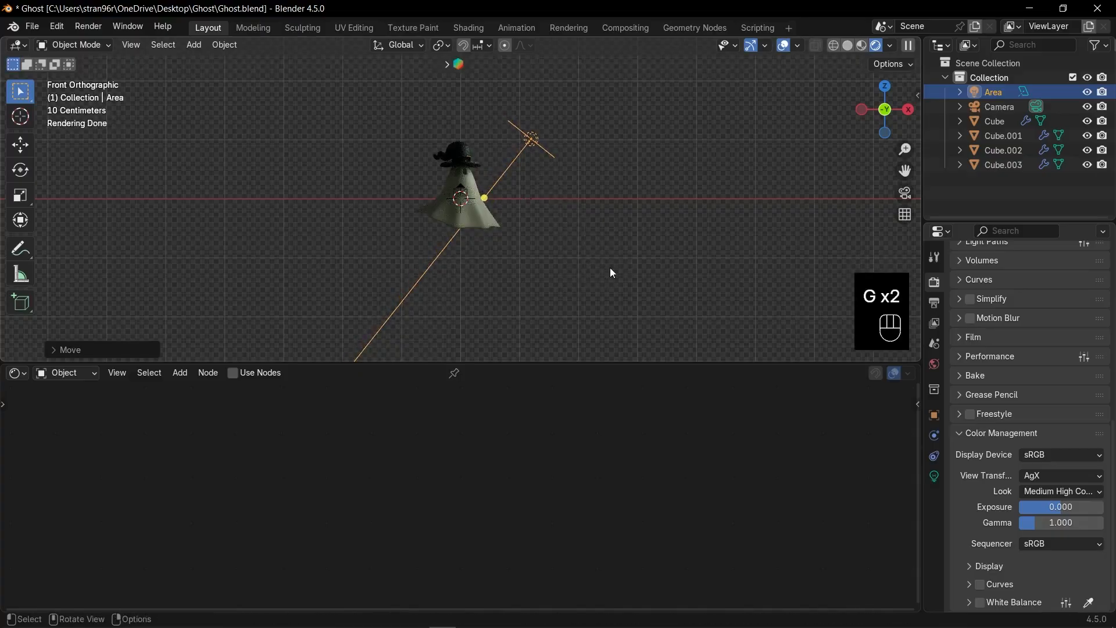
Step: In top view, move the area light diagonally in front of the ghost and rotate it to face the ghost
key(KP_7)
key(g)
click(632, 280)
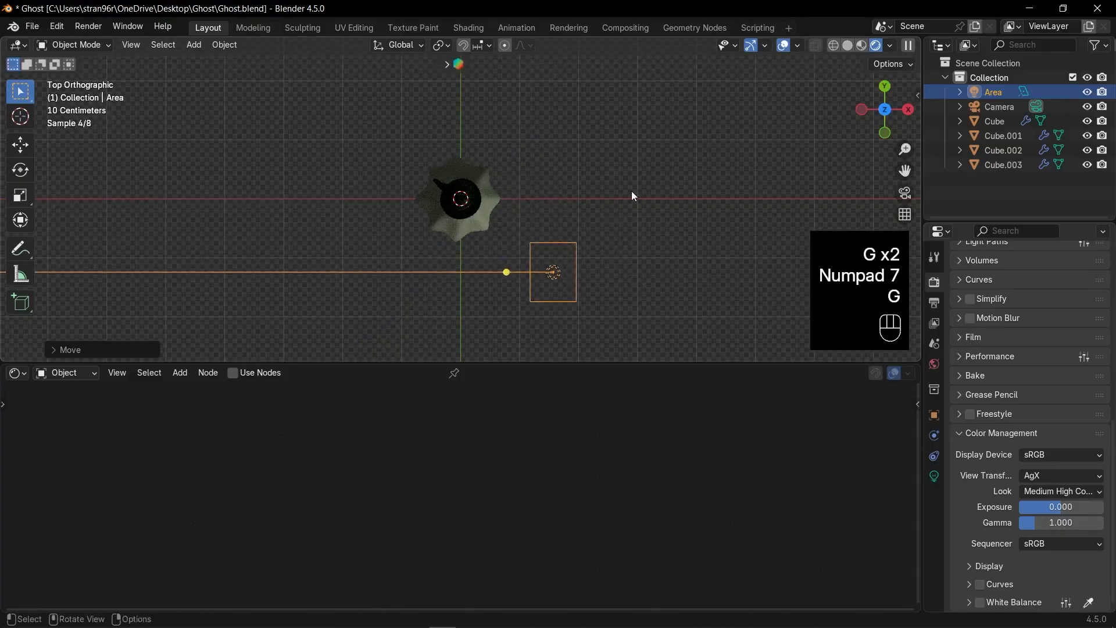
key(r)
click(665, 255)
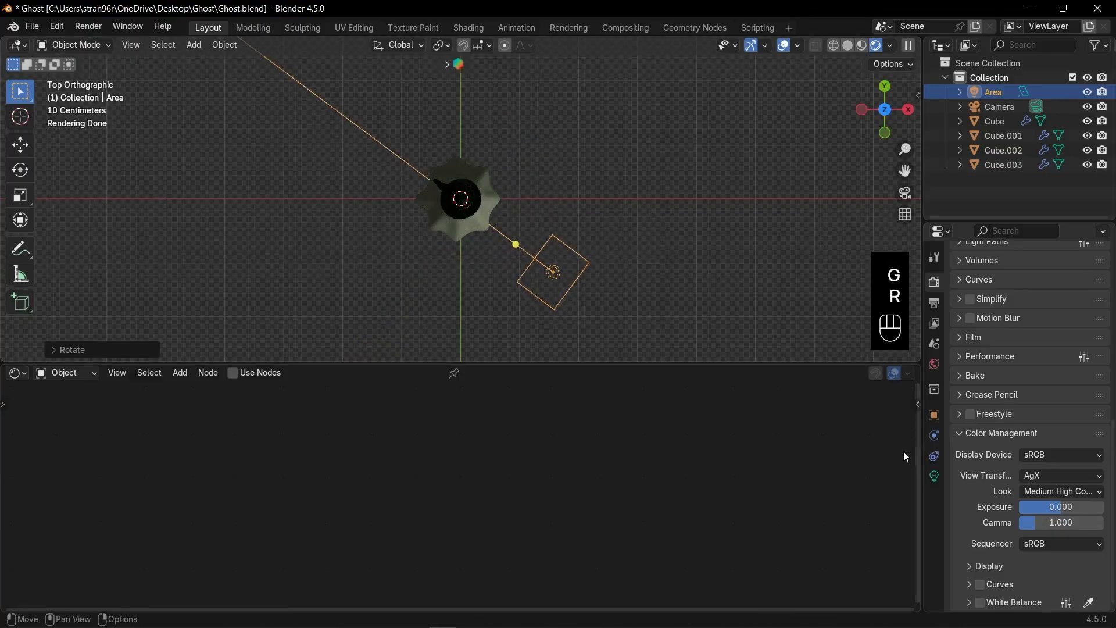
Step: Give the area light a warm yellow color and set its power to 50
click(936, 478)
click(1028, 356)
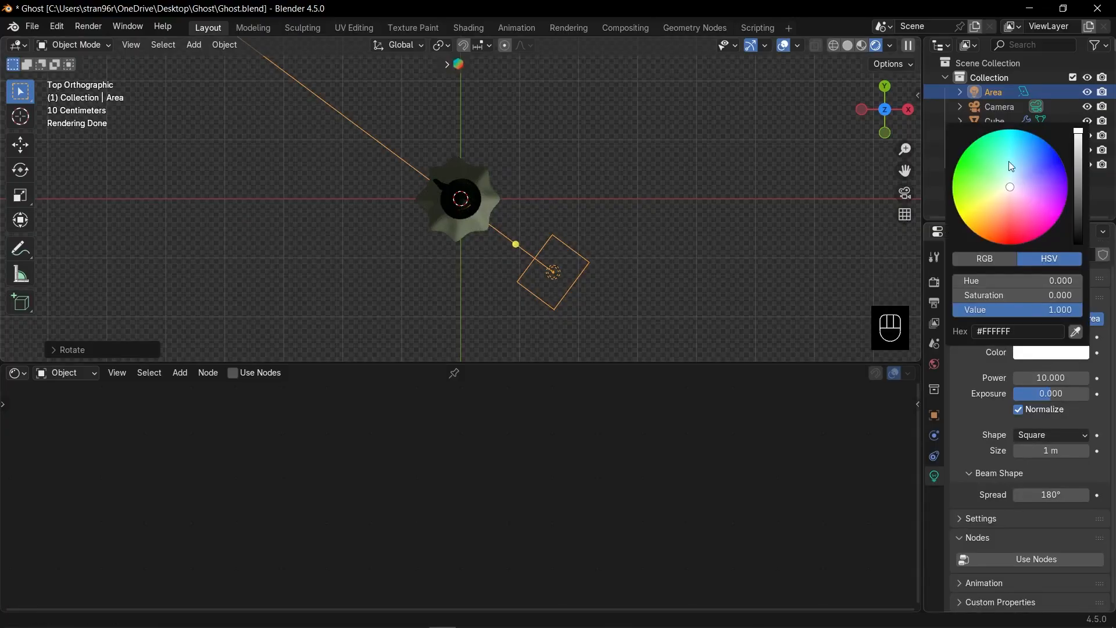
drag(1010, 163, 982, 215)
key(KP_1)
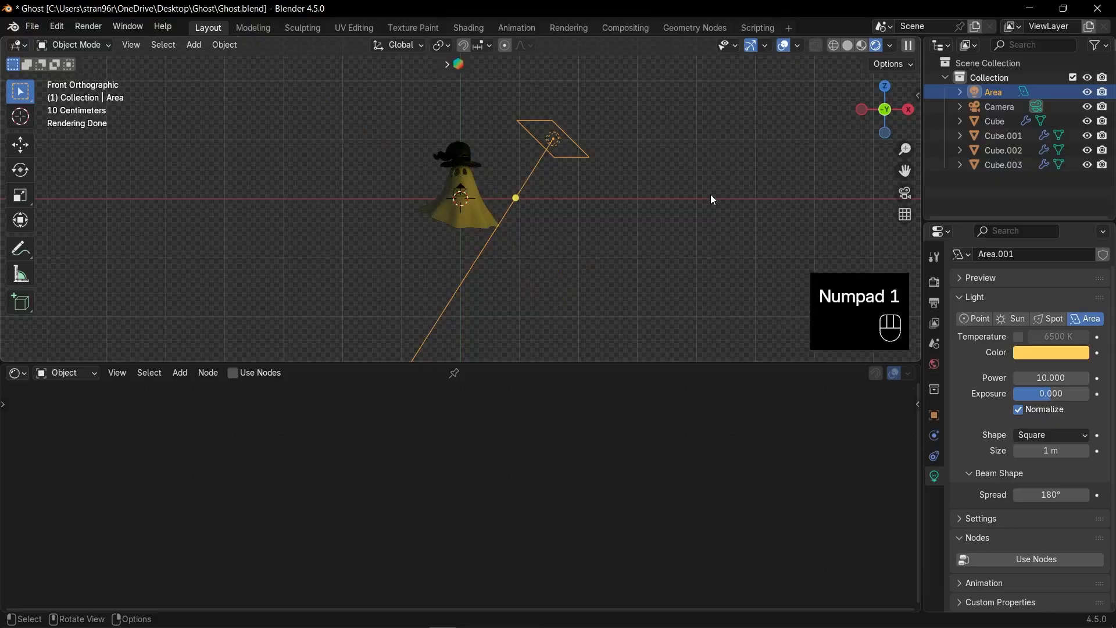
scroll(711, 194, up, 5)
click(1056, 378)
text(50)
key(Return)
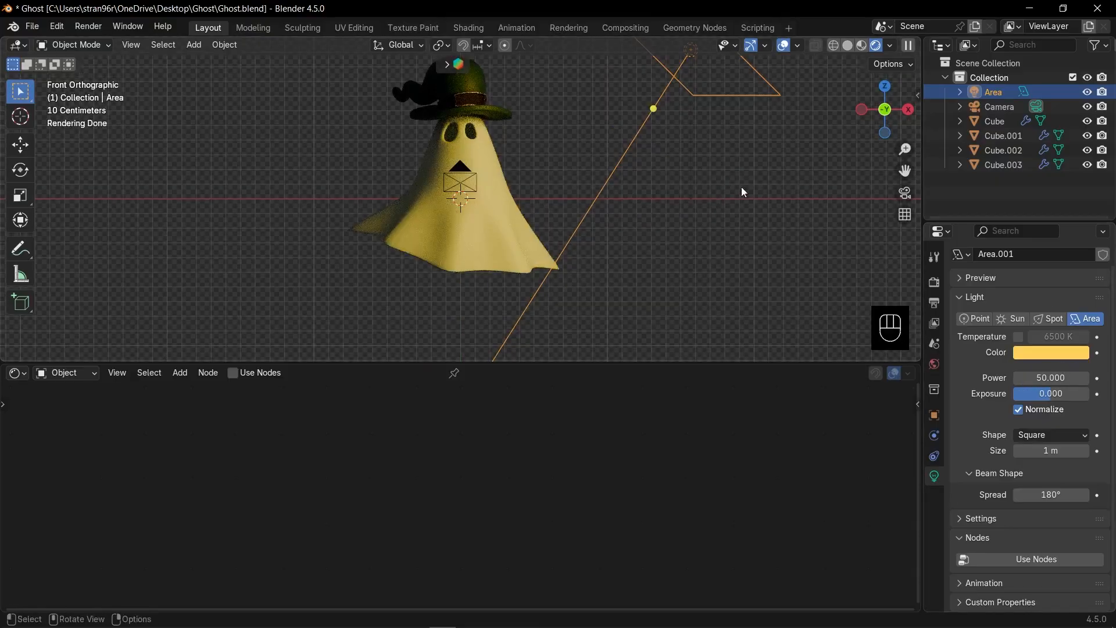
Step: Duplicate the yellow area light to the ghost's opposite side in front view and rotate the copy toward the ghost
scroll(715, 188, down, 3)
key(shift+d)
click(405, 145)
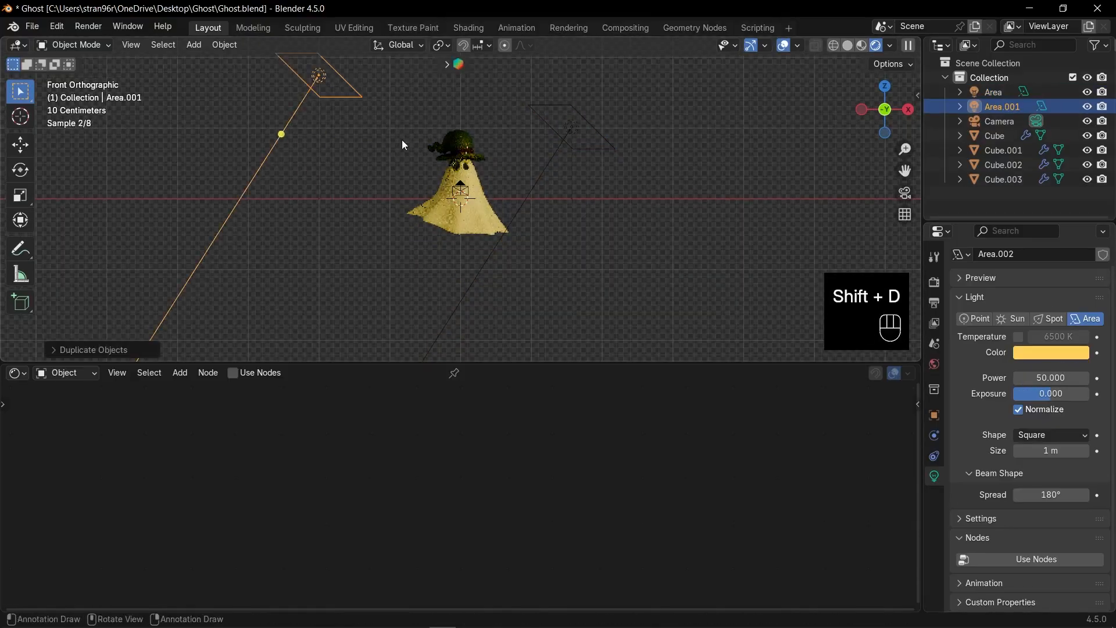
key(r)
click(718, 118)
drag(342, 141, 459, 192)
scroll(468, 163, down, 4)
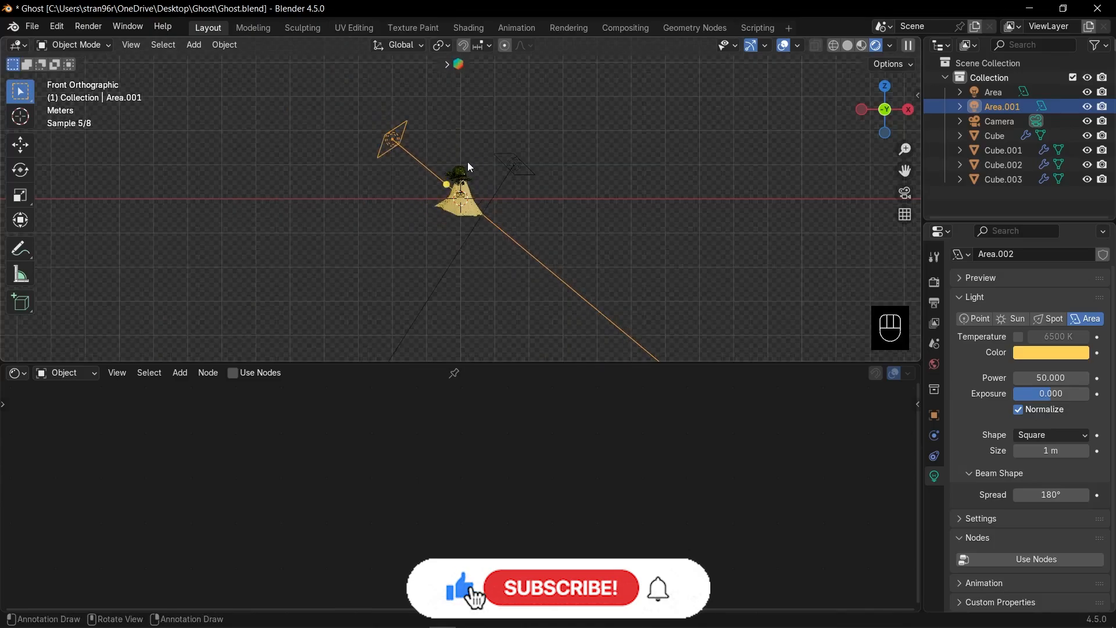
Step: Scale the duplicated area light up to several times its size and reposition it above and beside the ghost
key(s)
click(625, 182)
scroll(582, 190, up, 1)
key(g)
click(573, 189)
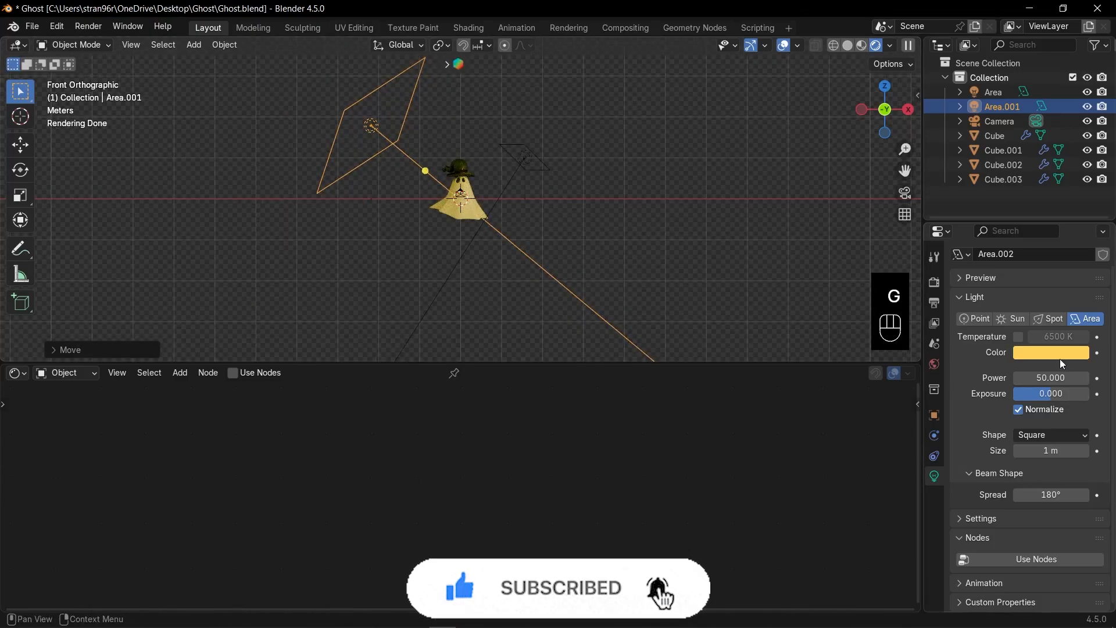
Step: Change the large area light's color to white and check the lighting on the ghost
click(1063, 358)
click(1039, 236)
scroll(560, 212, up, 5)
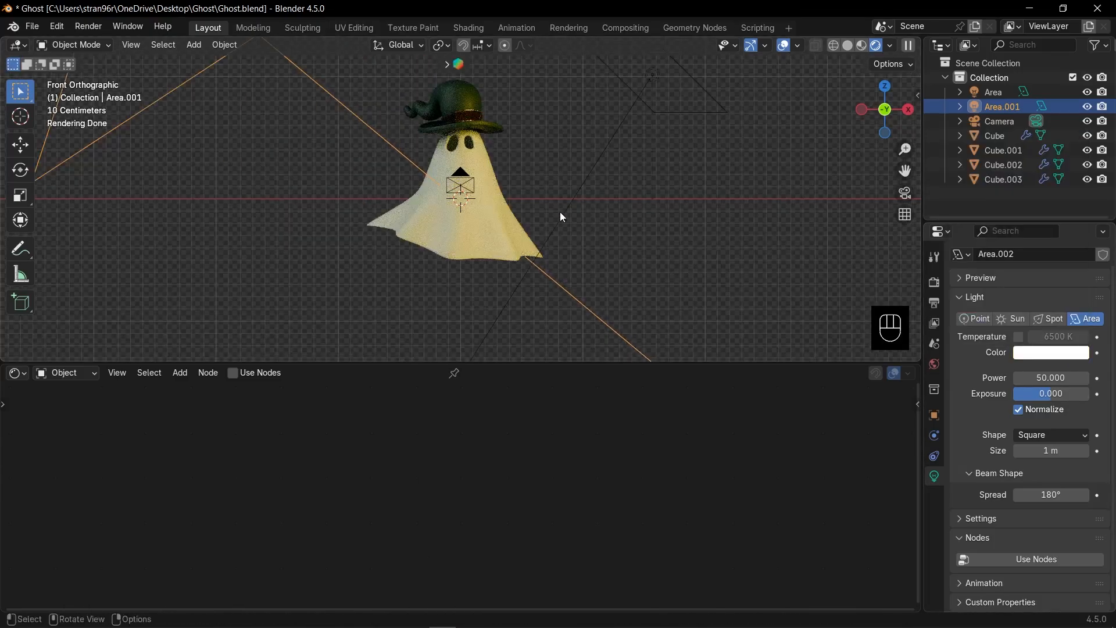
Step: Duplicate the smaller yellow area light in top view and place the copy behind the ghost
scroll(561, 214, down, 3)
click(579, 138)
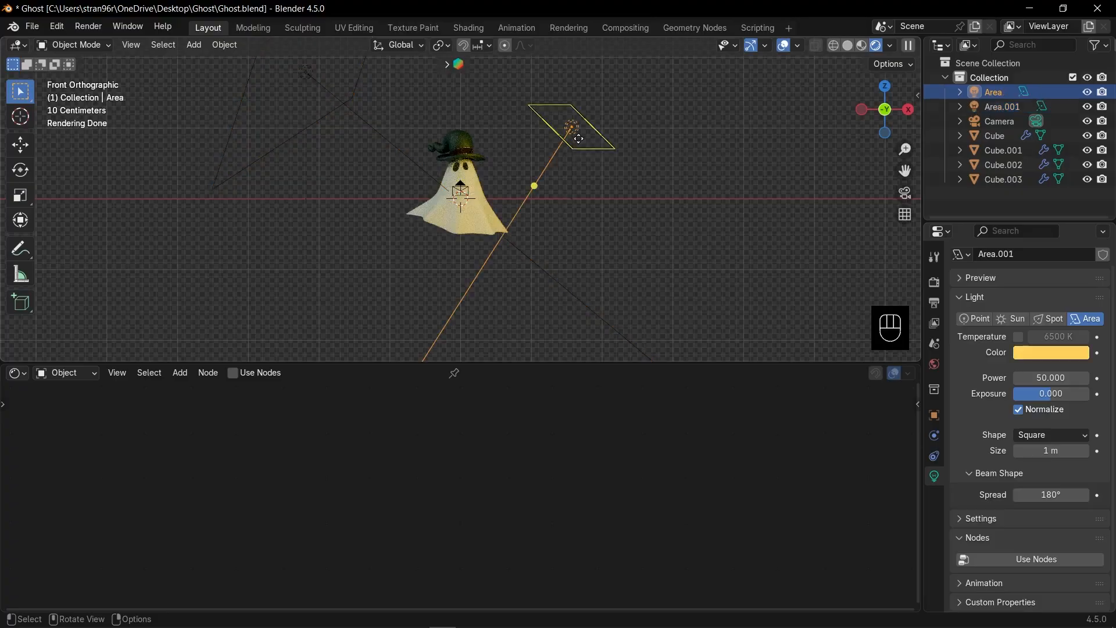
key(KP_7)
scroll(578, 140, down, 3)
key(shift+d)
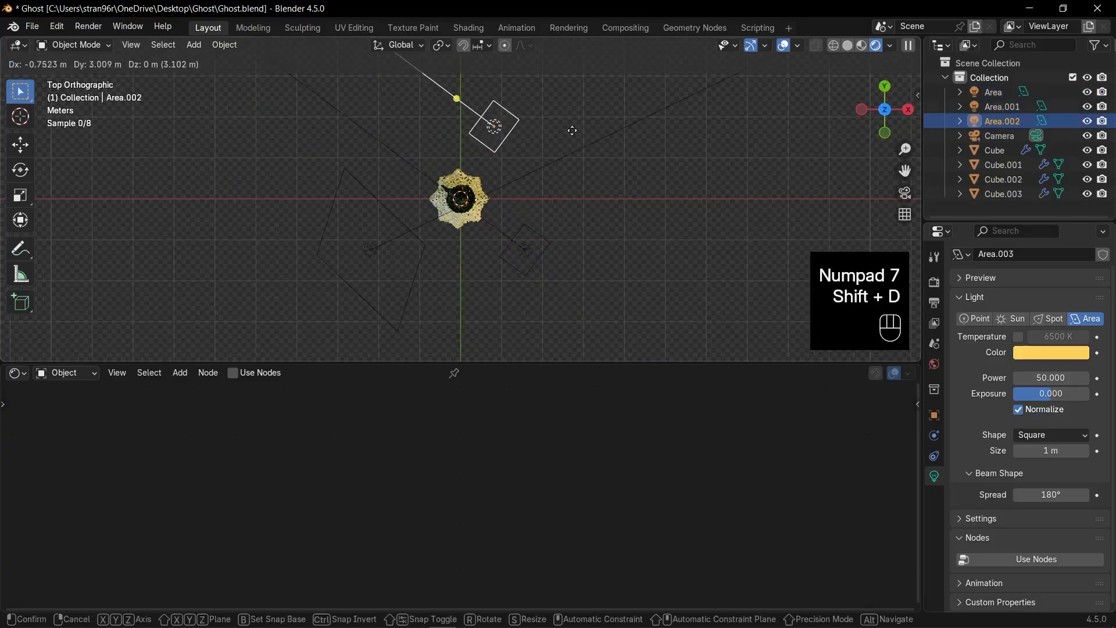
click(561, 121)
Step: Clear the duplicated light's rotation and rotate it -90 degrees about the X axis to face the ghost
key(alt+r)
key(r)
key(x)
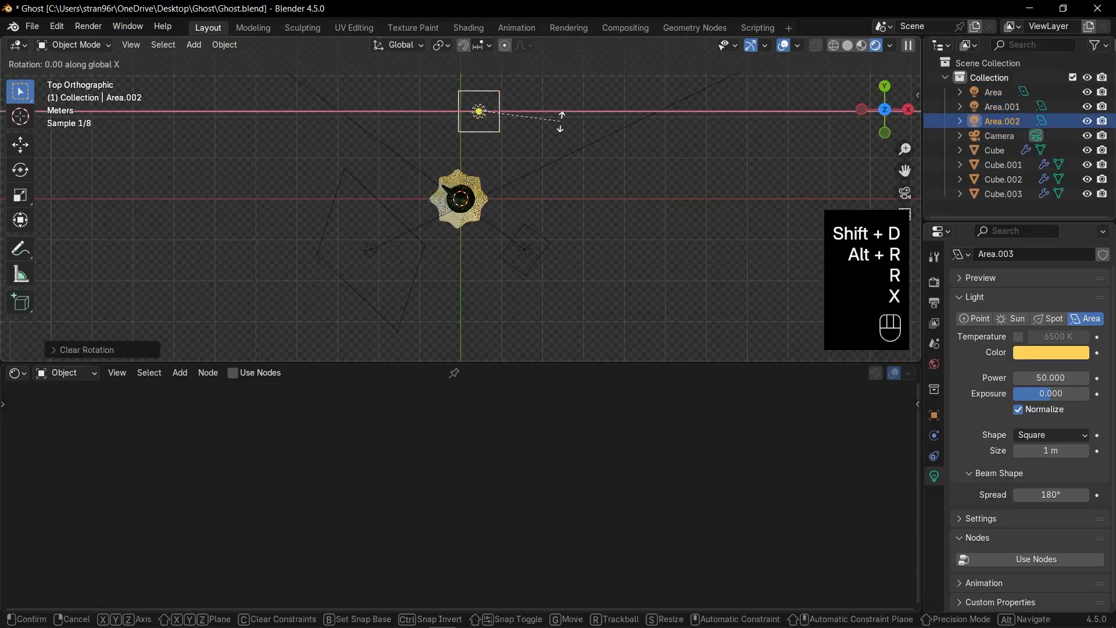
key(9)
key(0)
key(minus)
key(Return)
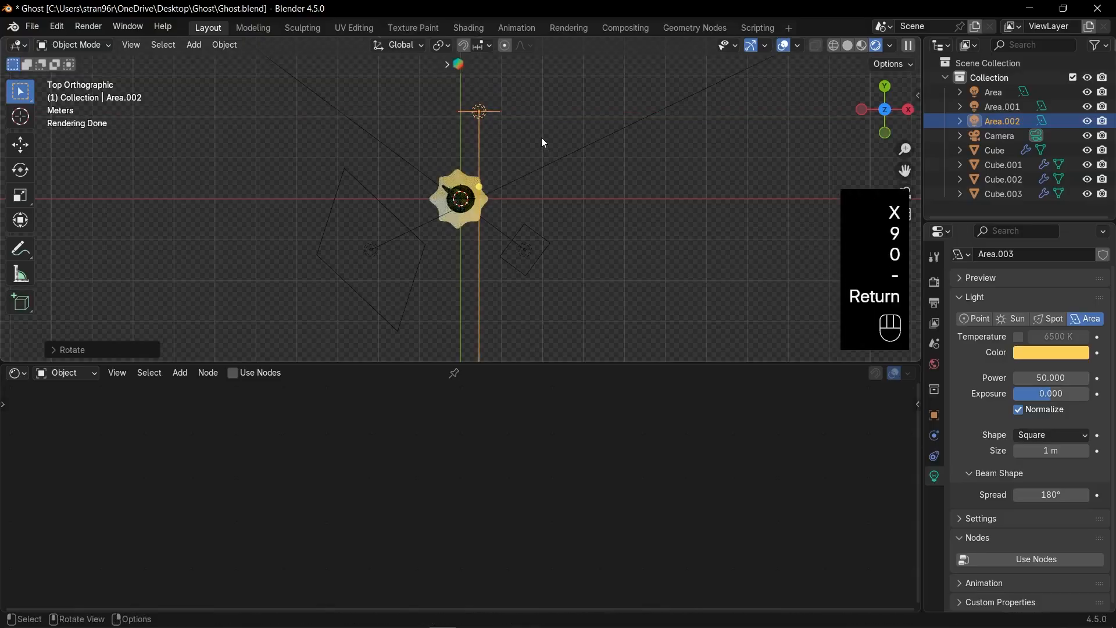
Step: Scale up the area light behind the ghost, then shift and rotate it in top view to aim at the ghost
key(s)
click(612, 157)
key(g)
click(573, 144)
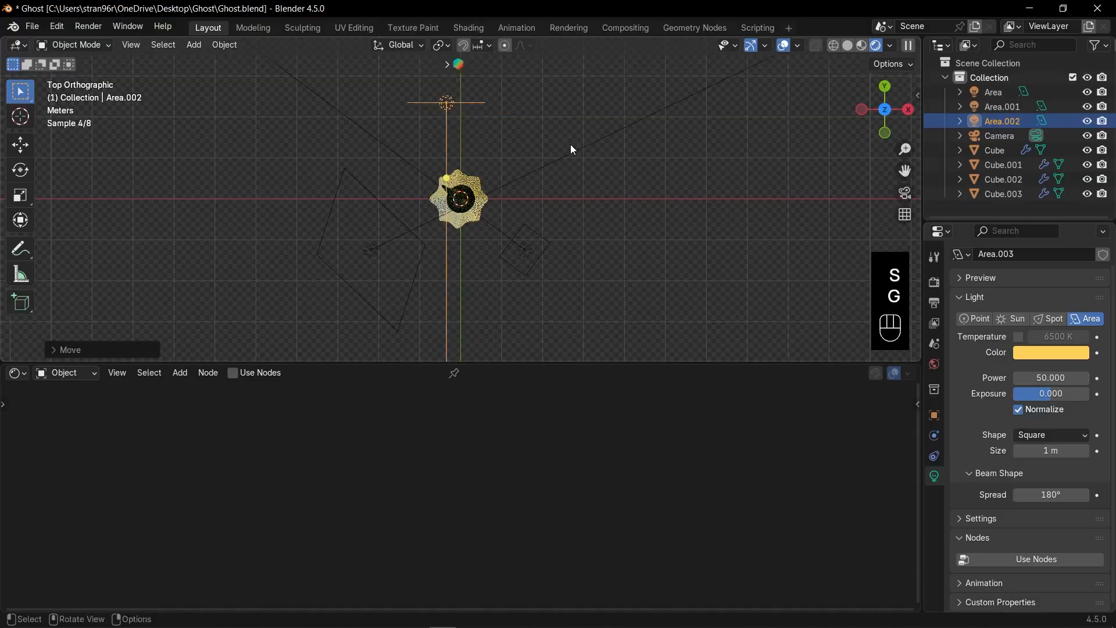
key(r)
click(594, 239)
Step: Lower the back light beside the hat in camera view and change its color to blue
key(KP_0)
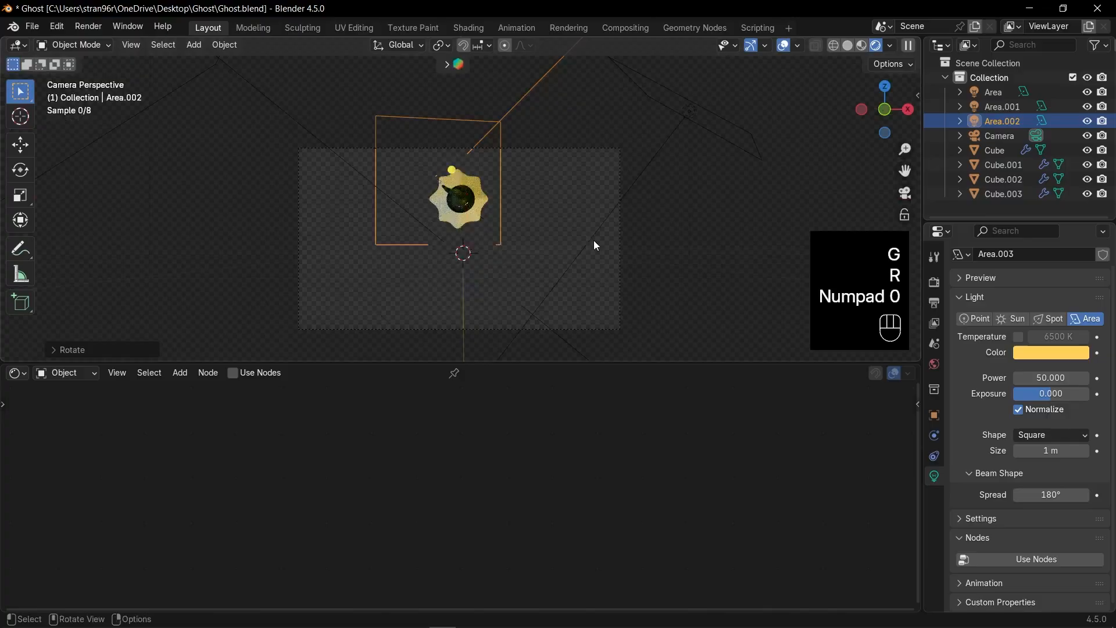
key(g)
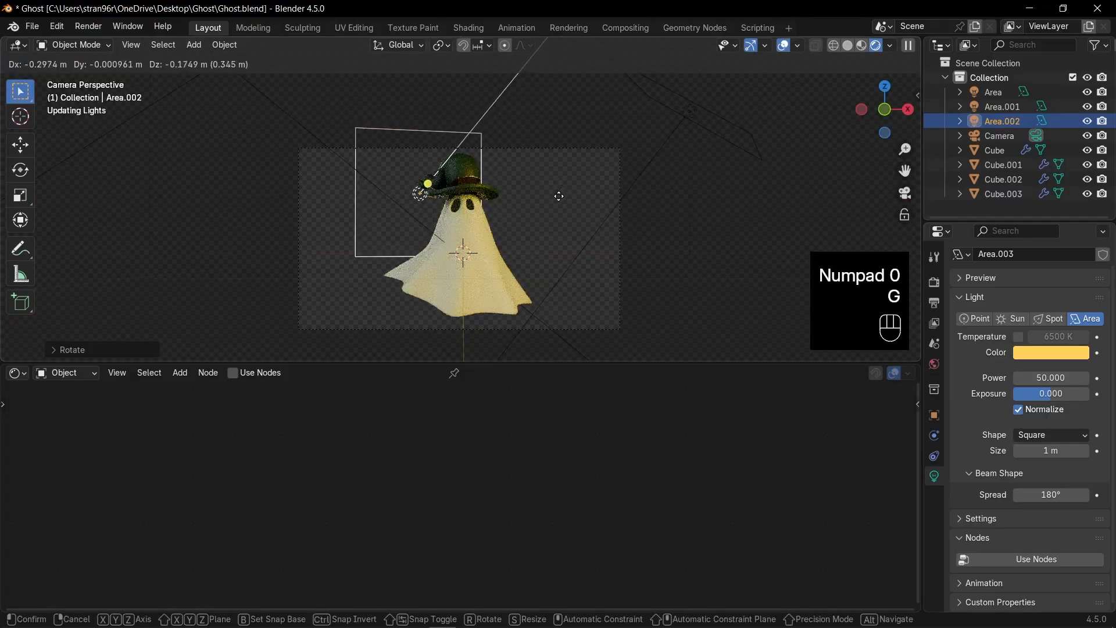
click(557, 198)
click(1040, 353)
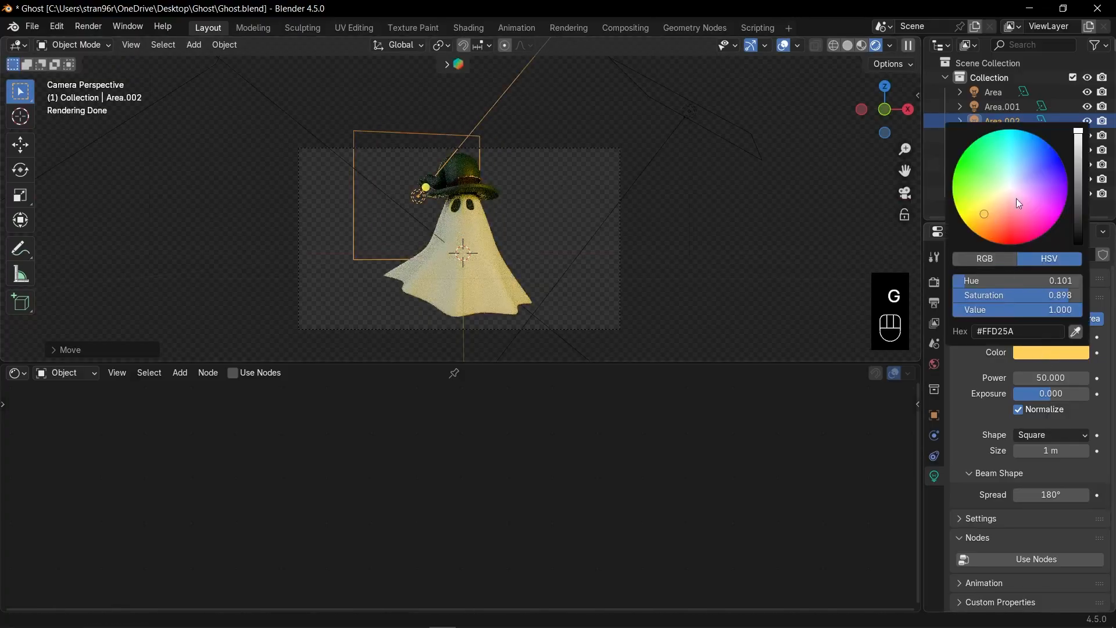
click(1046, 157)
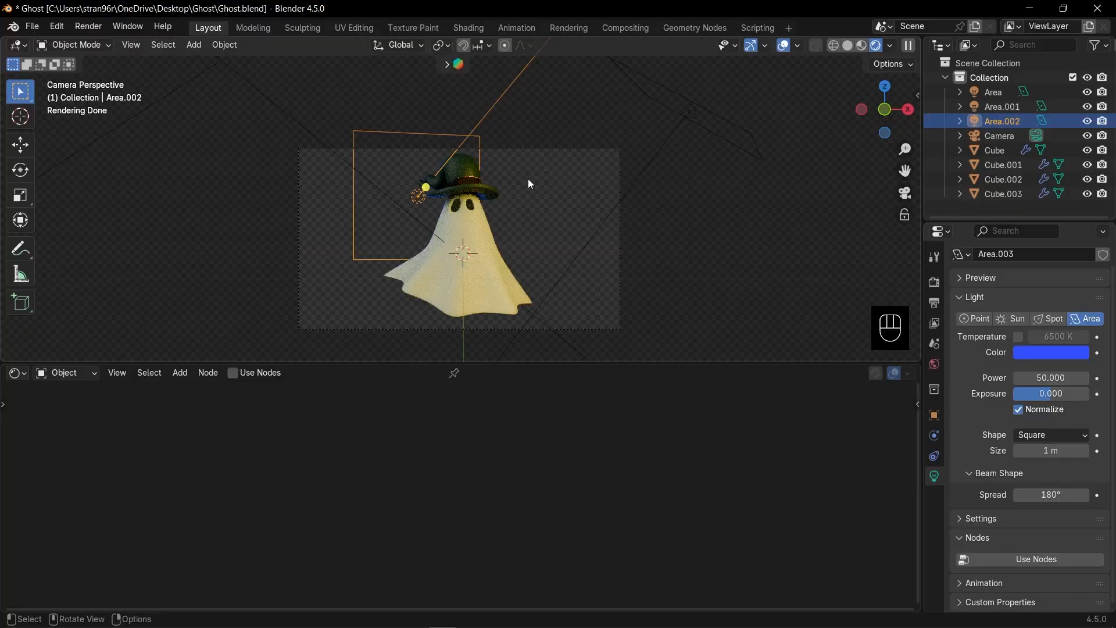
scroll(552, 184, up, 1)
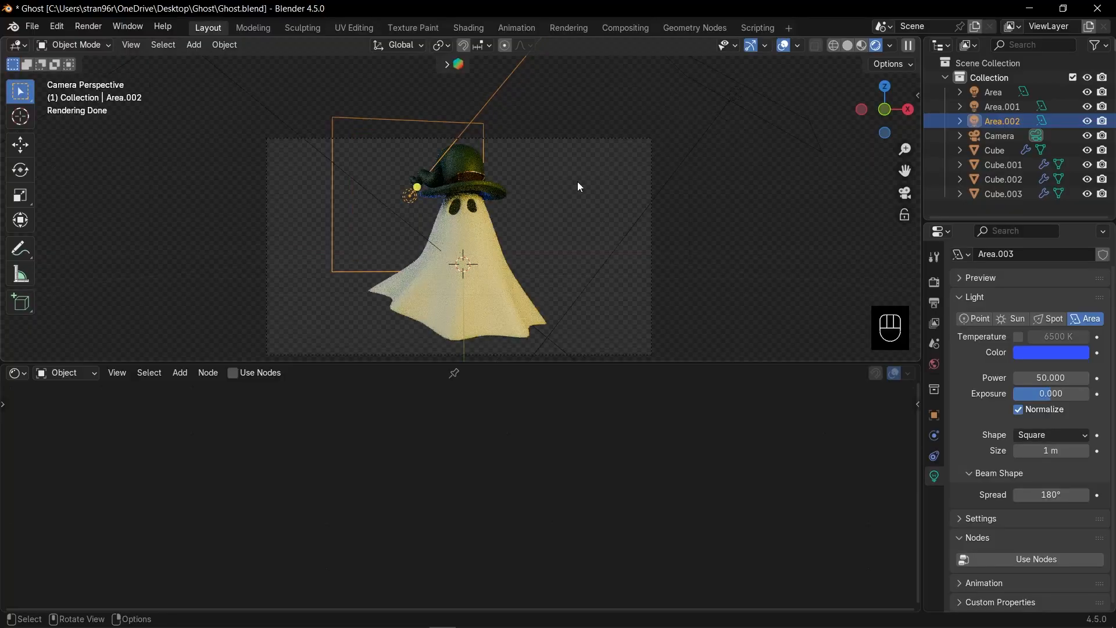
click(577, 182)
scroll(578, 183, up, 3)
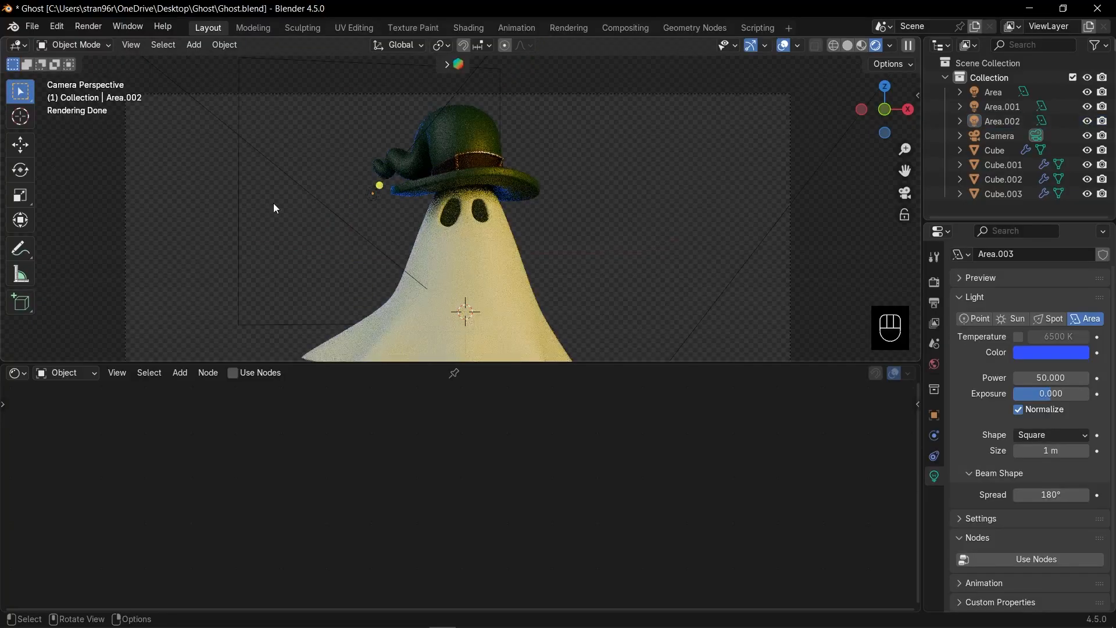
Step: Reselect the blue back light, scale it up slightly and move it outward toward the side of the hat's curled tip
click(229, 198)
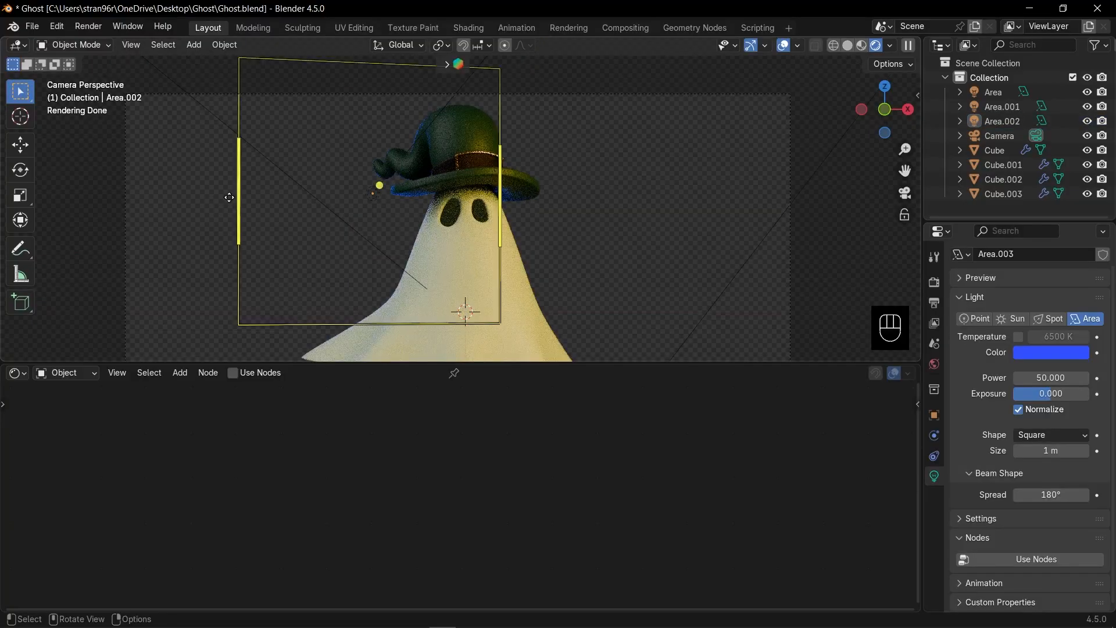
scroll(263, 202, down, 3)
drag(315, 217, 347, 238)
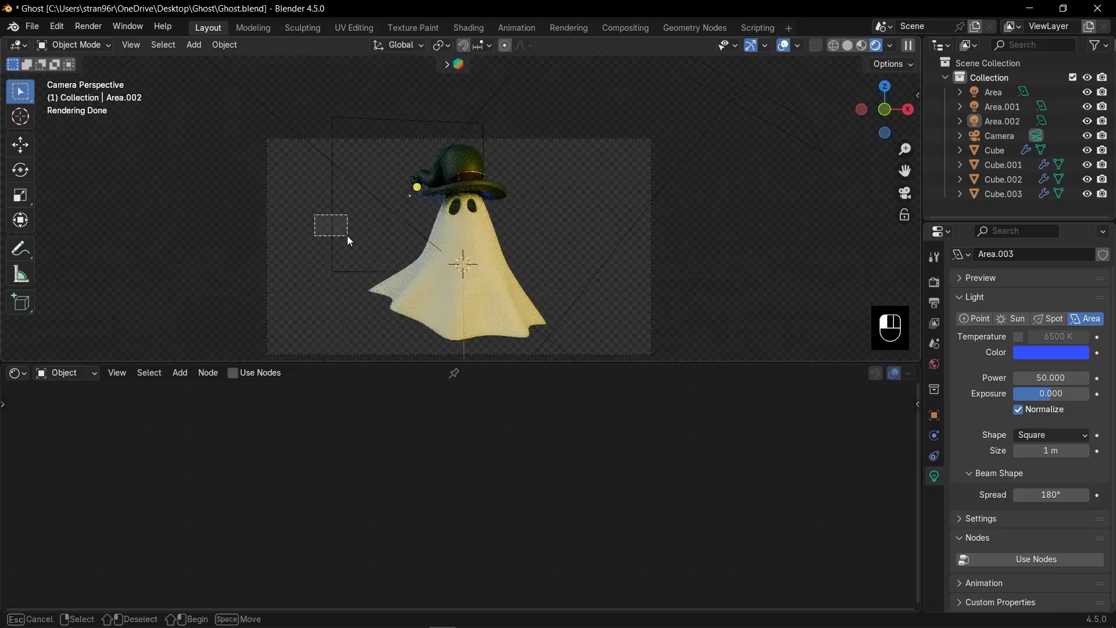
key(s)
click(604, 259)
key(g)
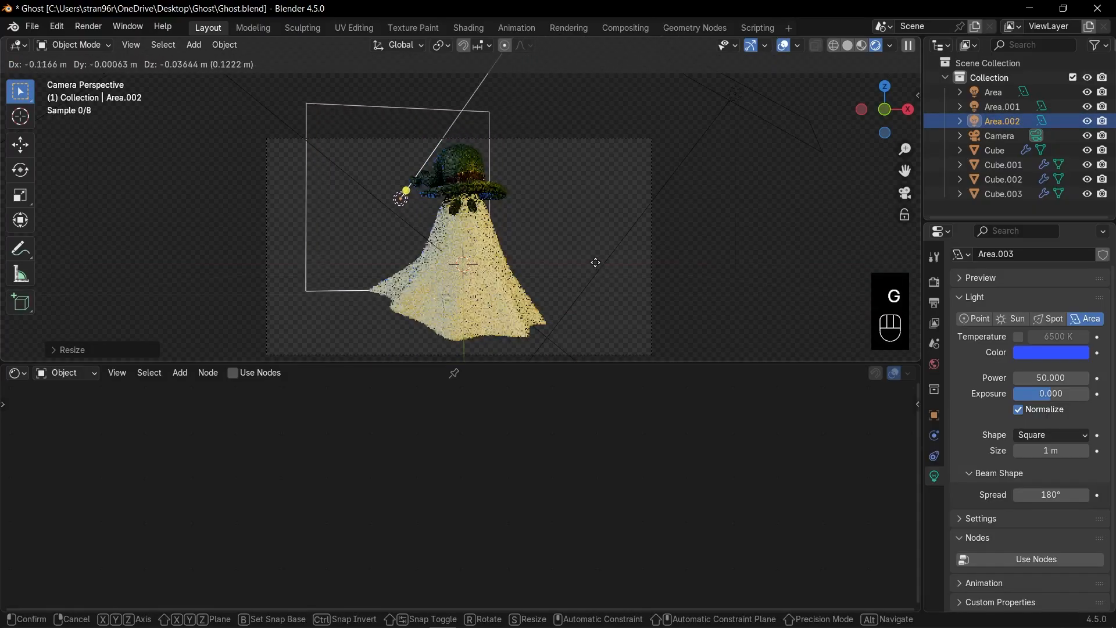
click(576, 263)
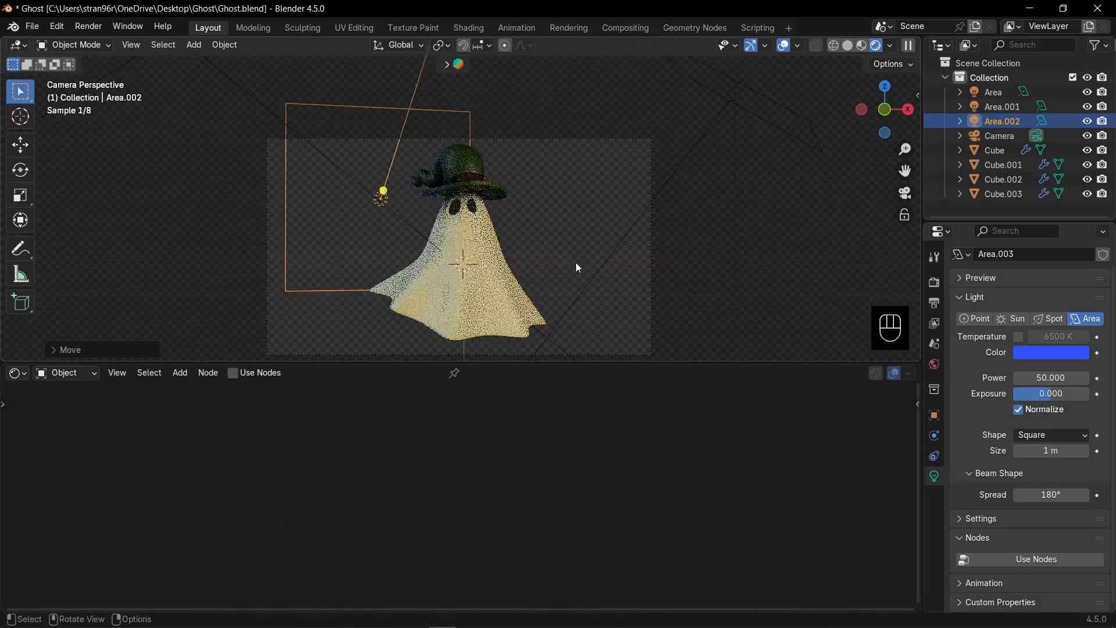
Step: Rotate the blue back light about the global Z axis and its local X axis to aim it down at the ghost
key(r)
key(z)
click(583, 262)
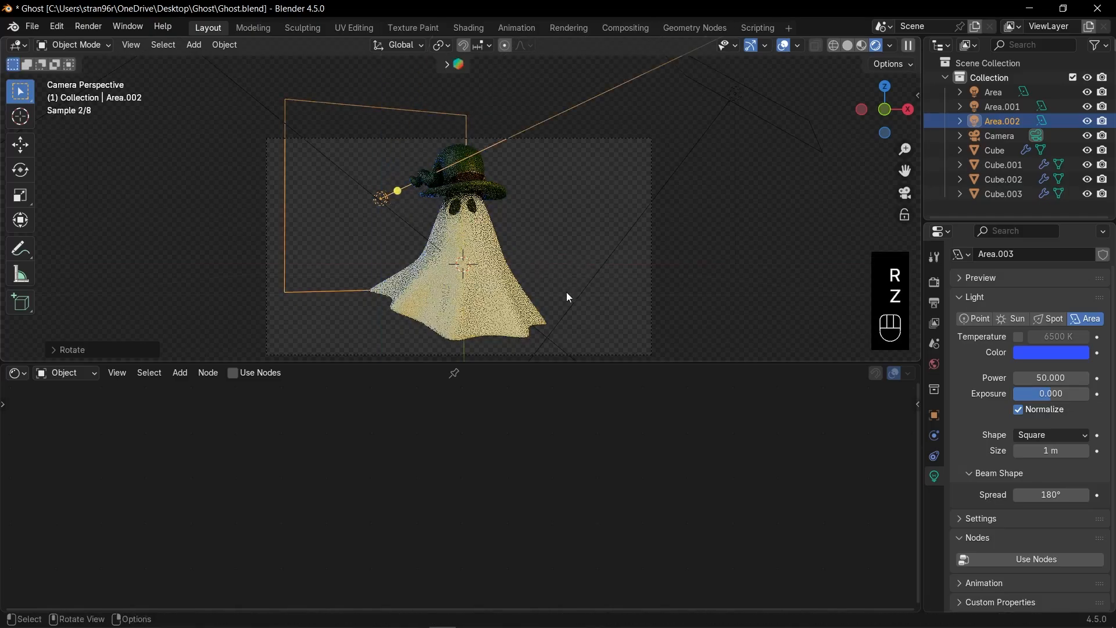
key(r)
key(x)
key(x)
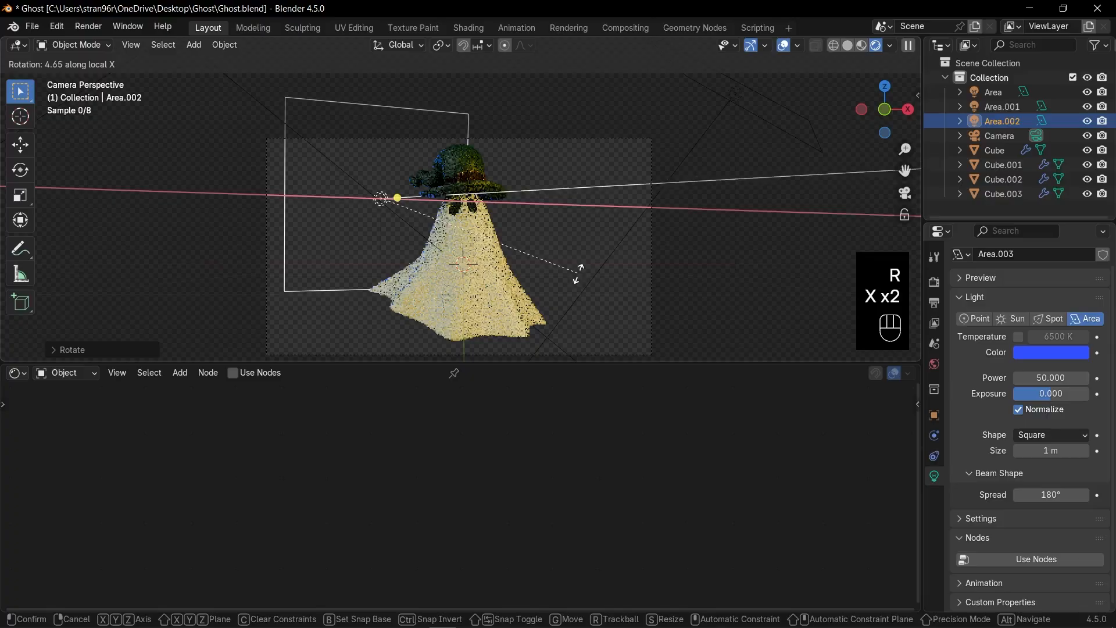
click(574, 310)
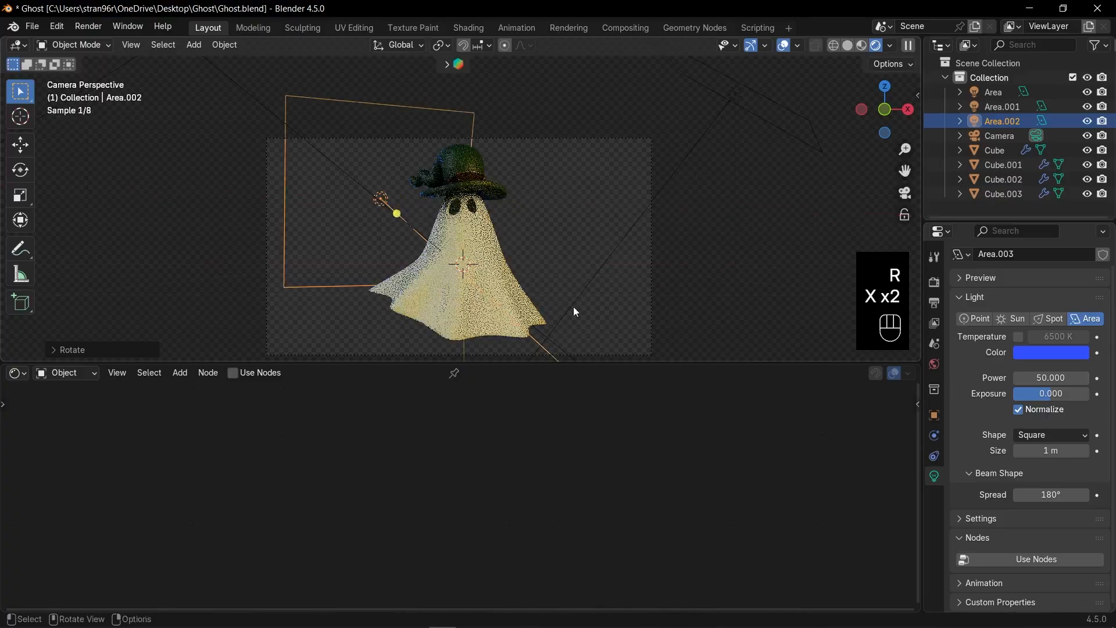